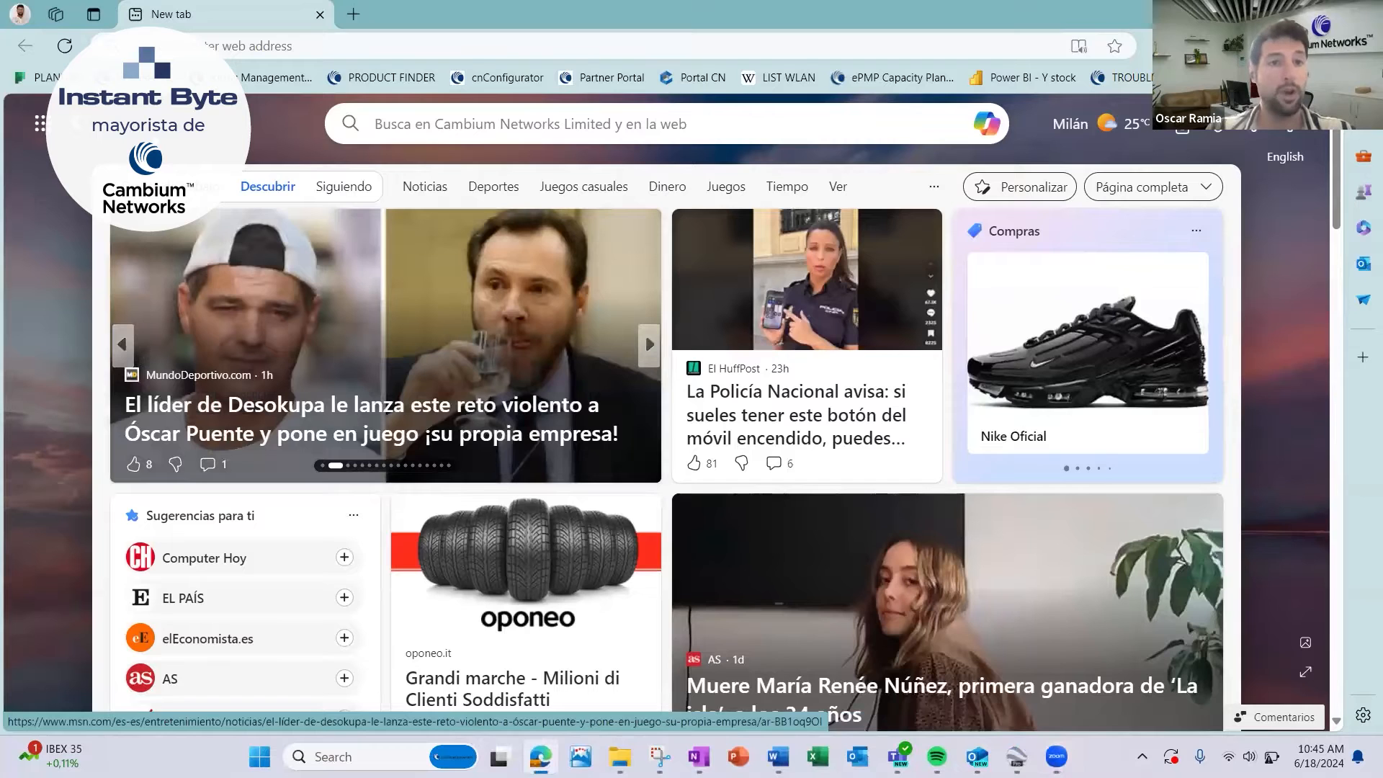
# Search the web for "linkplanner cambium".
pyautogui.click(446, 46)
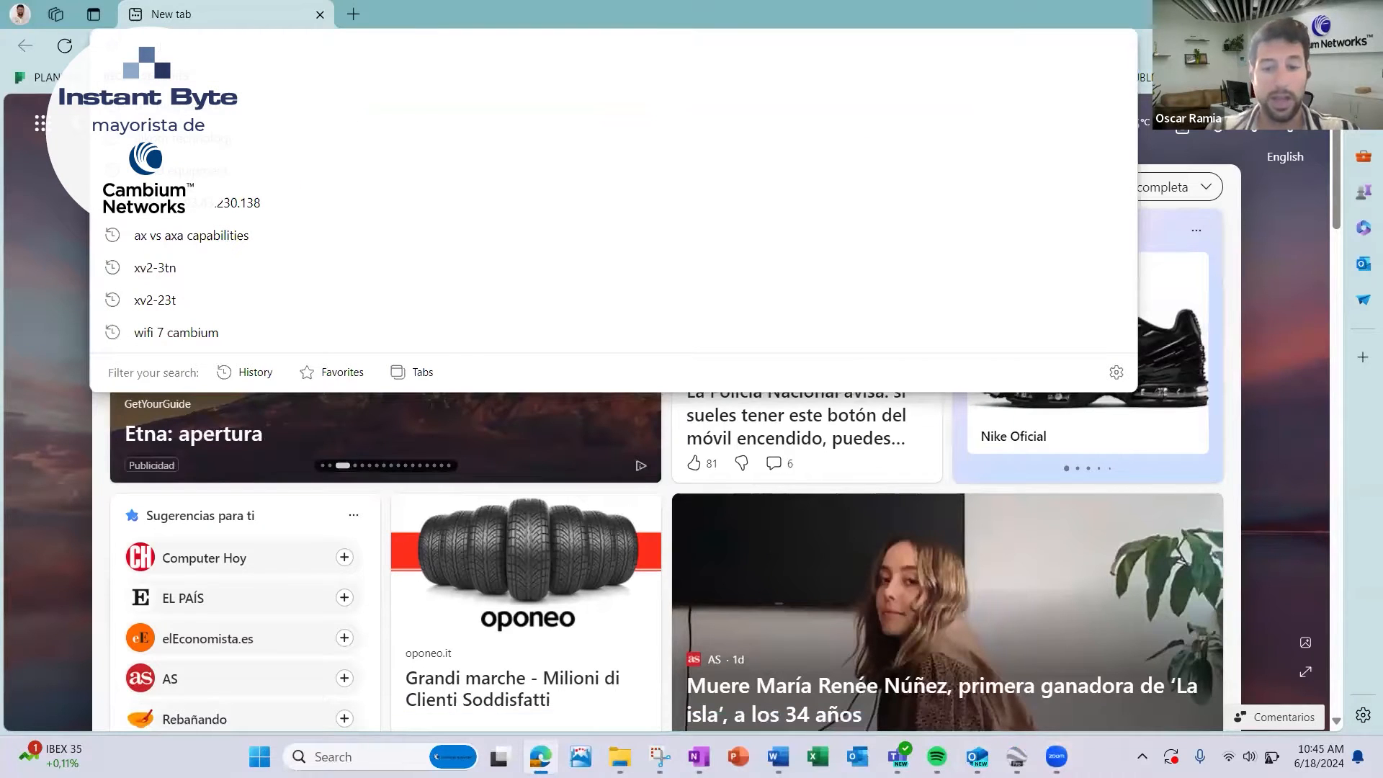
pyautogui.write('linkpla')
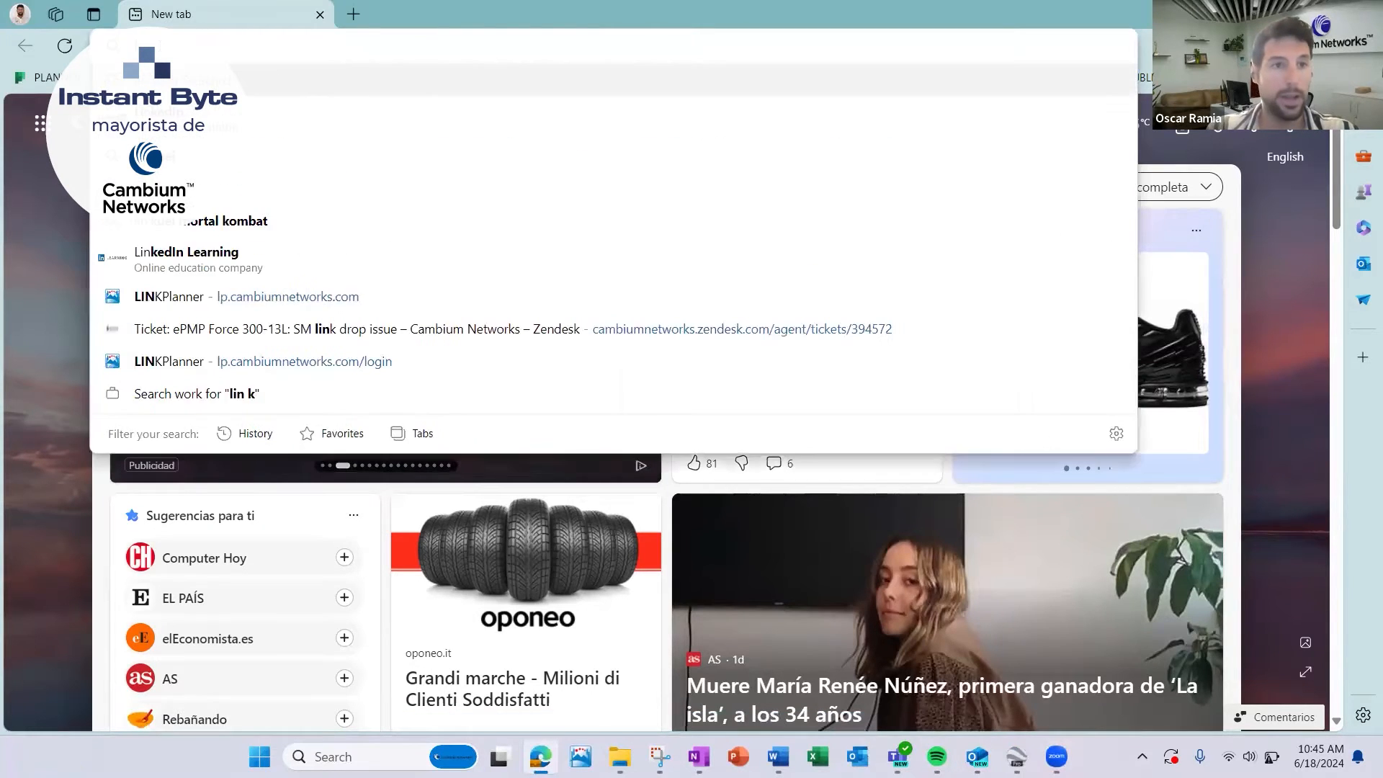
pyautogui.write('nner cam')
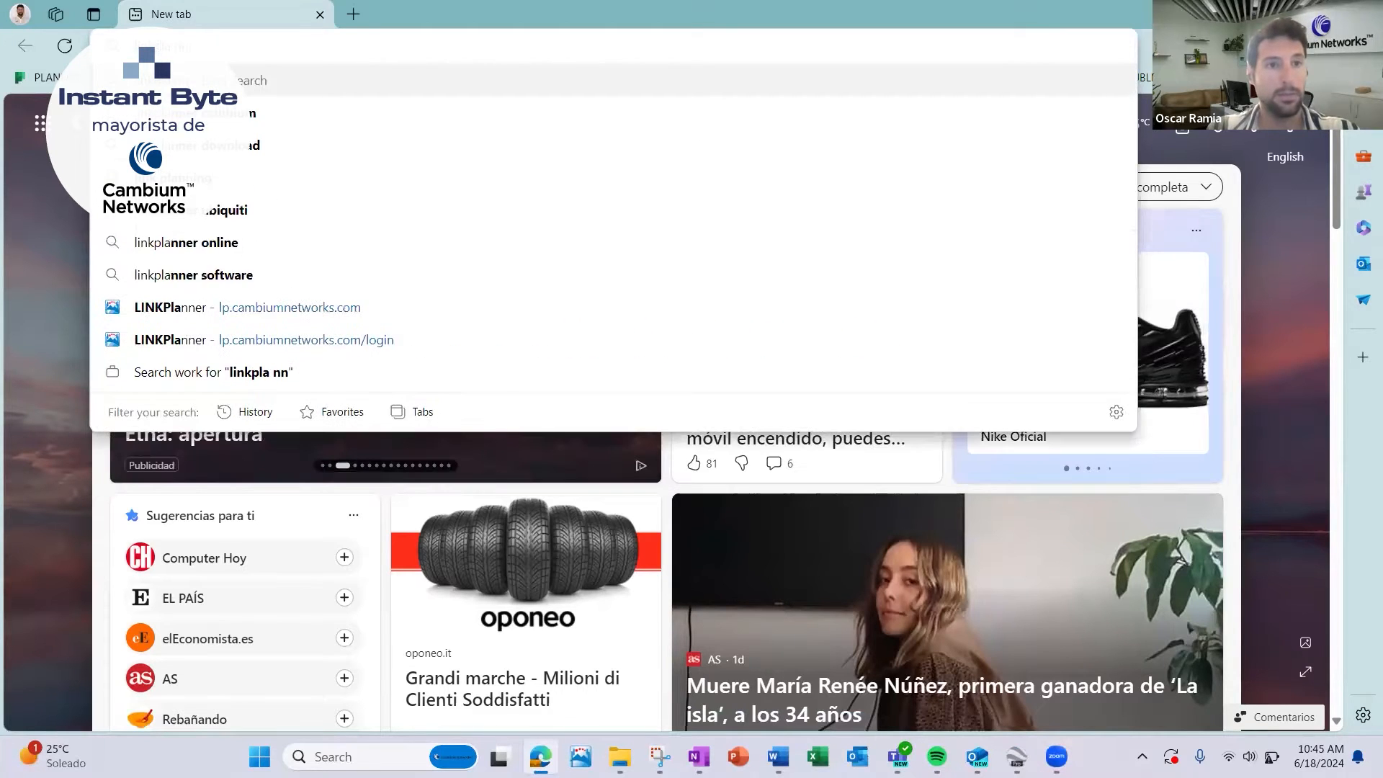
pyautogui.write('bium')
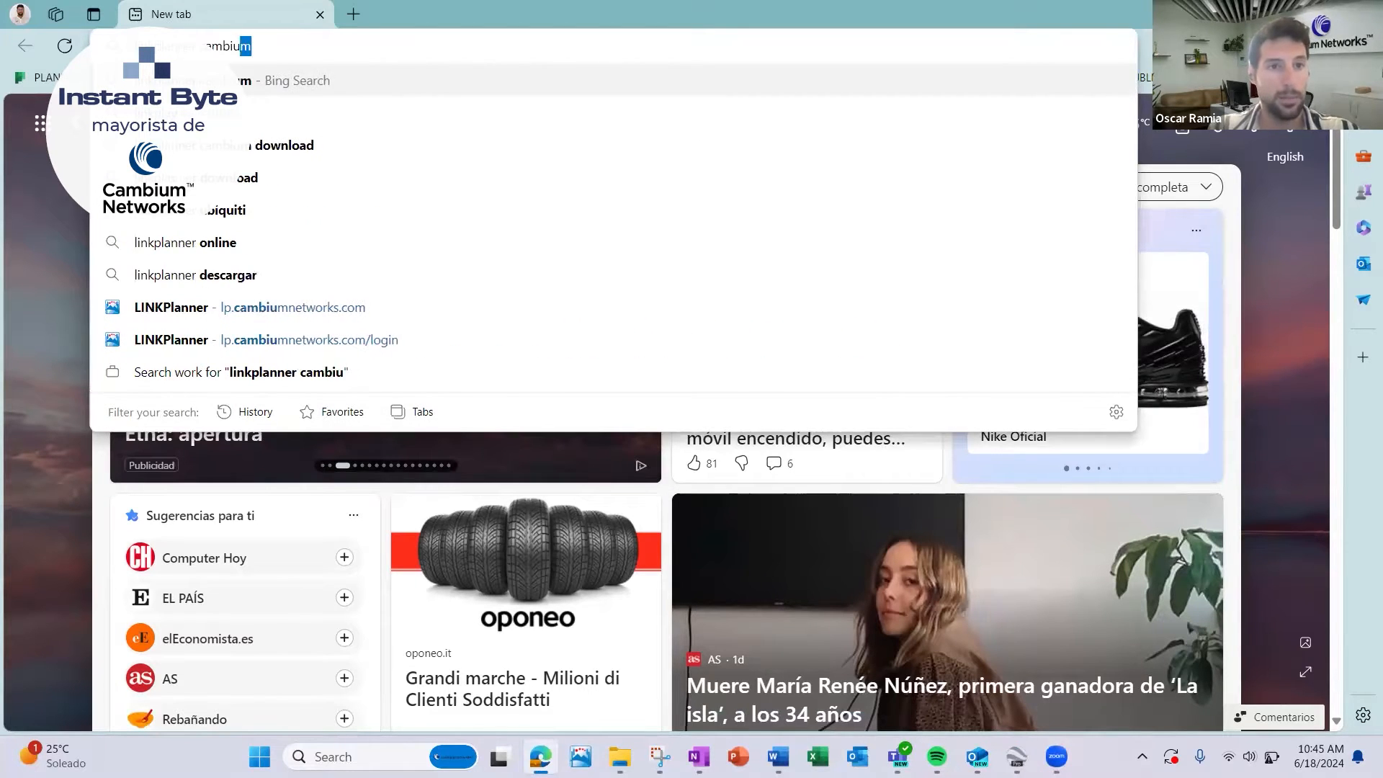
pyautogui.press('Return')
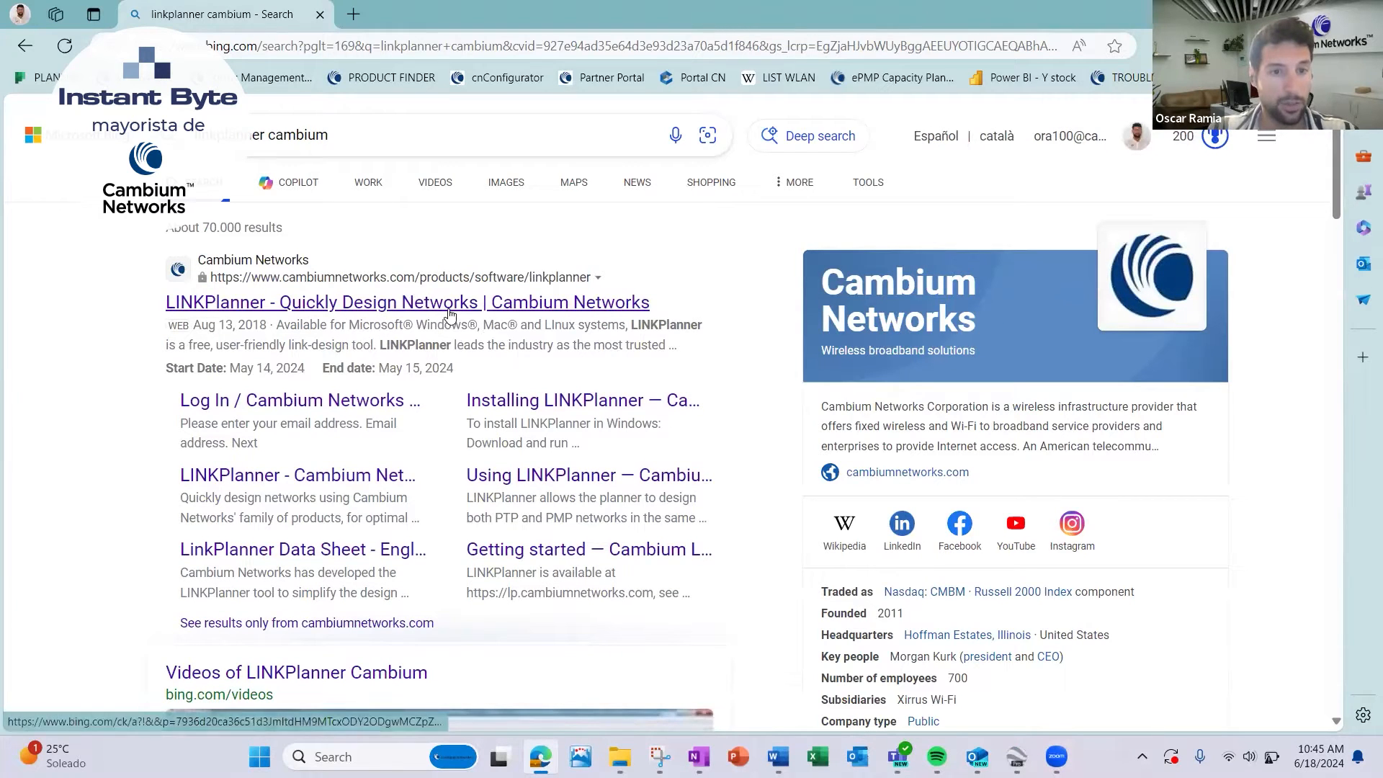
# Open the LINKPlanner site at lp.cambiumnetworks.com from the search results and sign in.
pyautogui.scroll(-3, 414, 396)
pyautogui.scroll(-9, 415, 396)
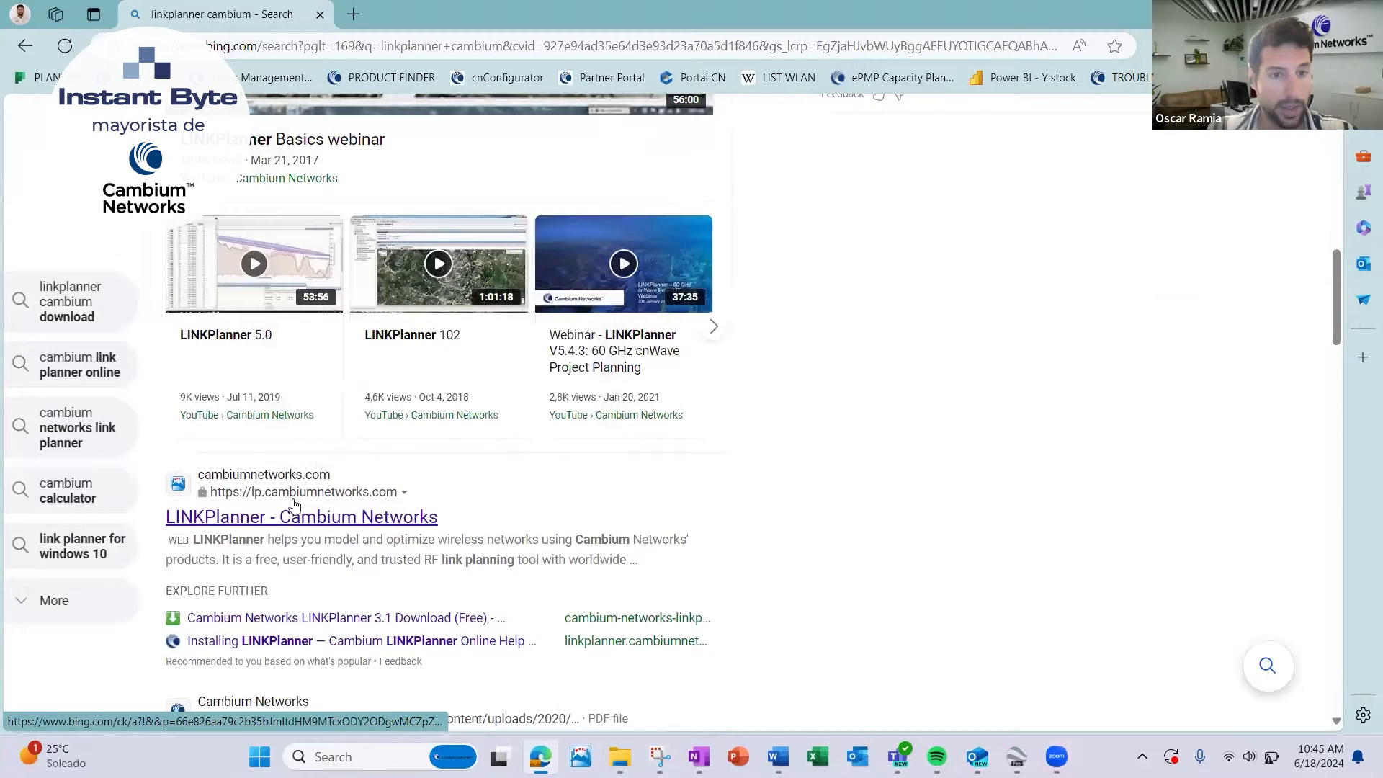
pyautogui.click(360, 517)
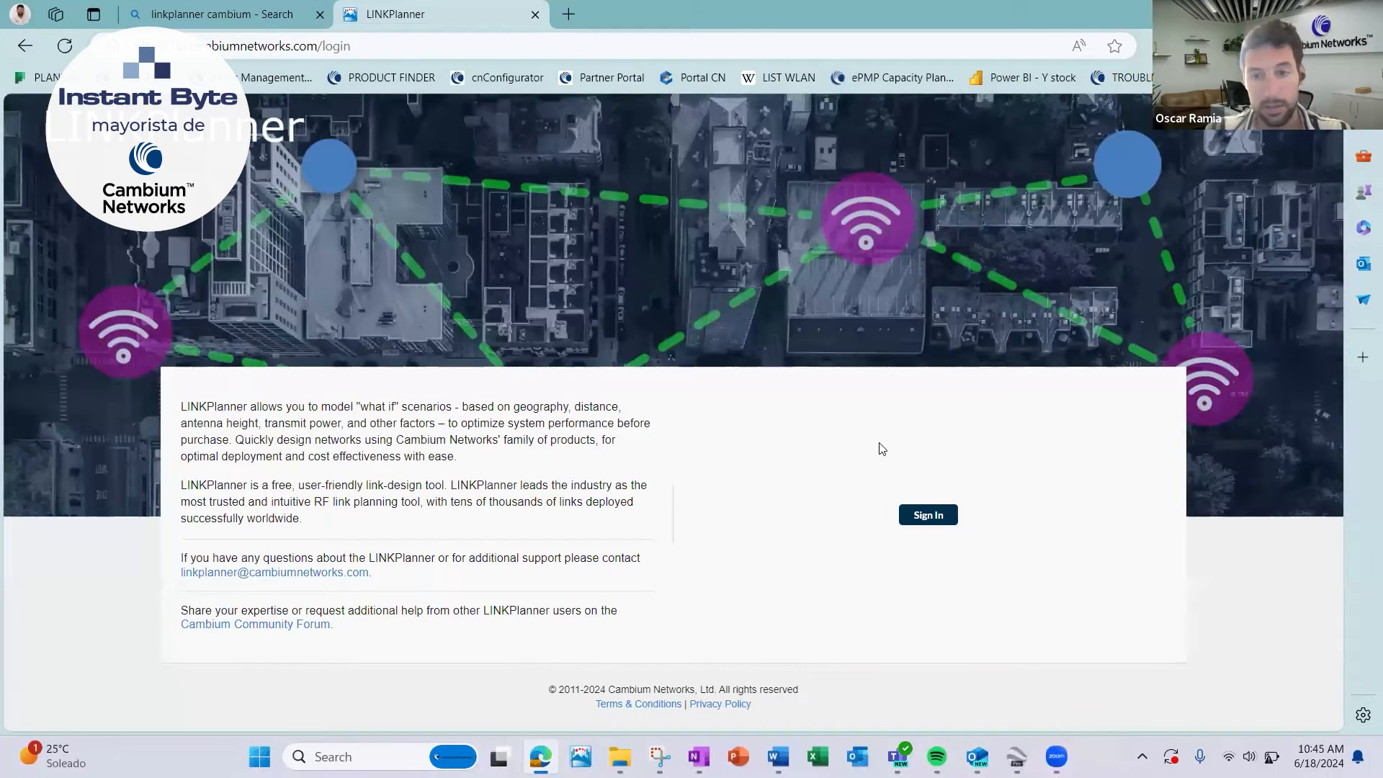
pyautogui.click(919, 514)
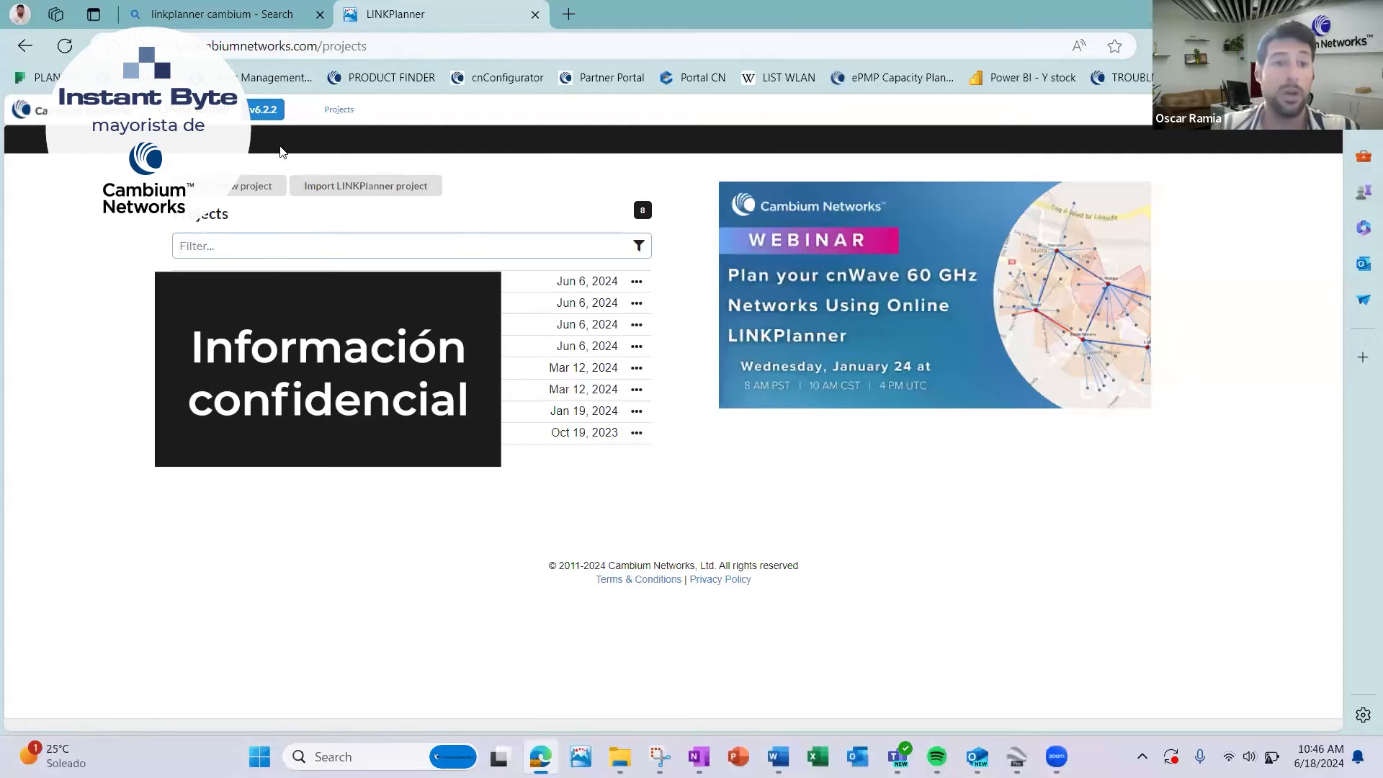
# Create a new project named "Prueba webinar" with the ITU-R P.530-17 prediction model and clutter enabled.
pyautogui.click(231, 187)
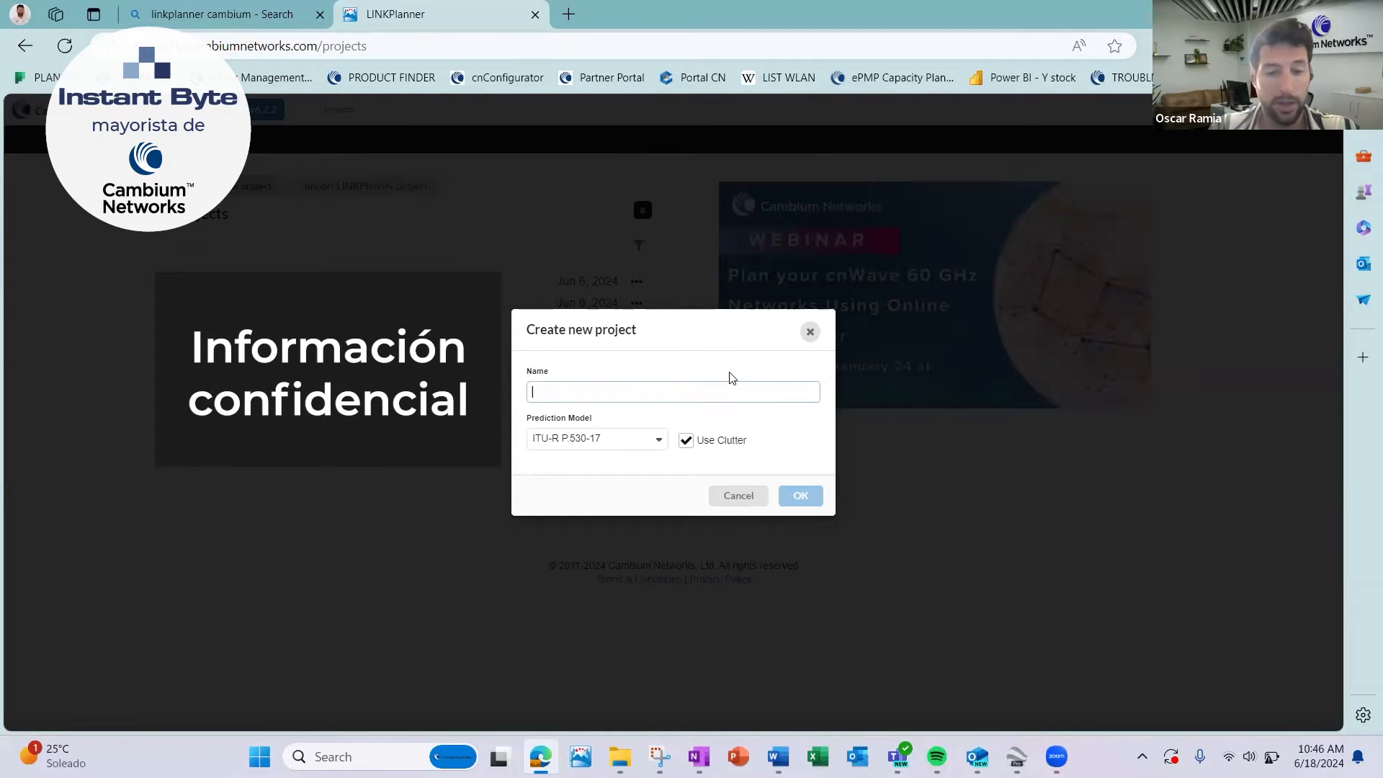
pyautogui.write('Prueba webinar')
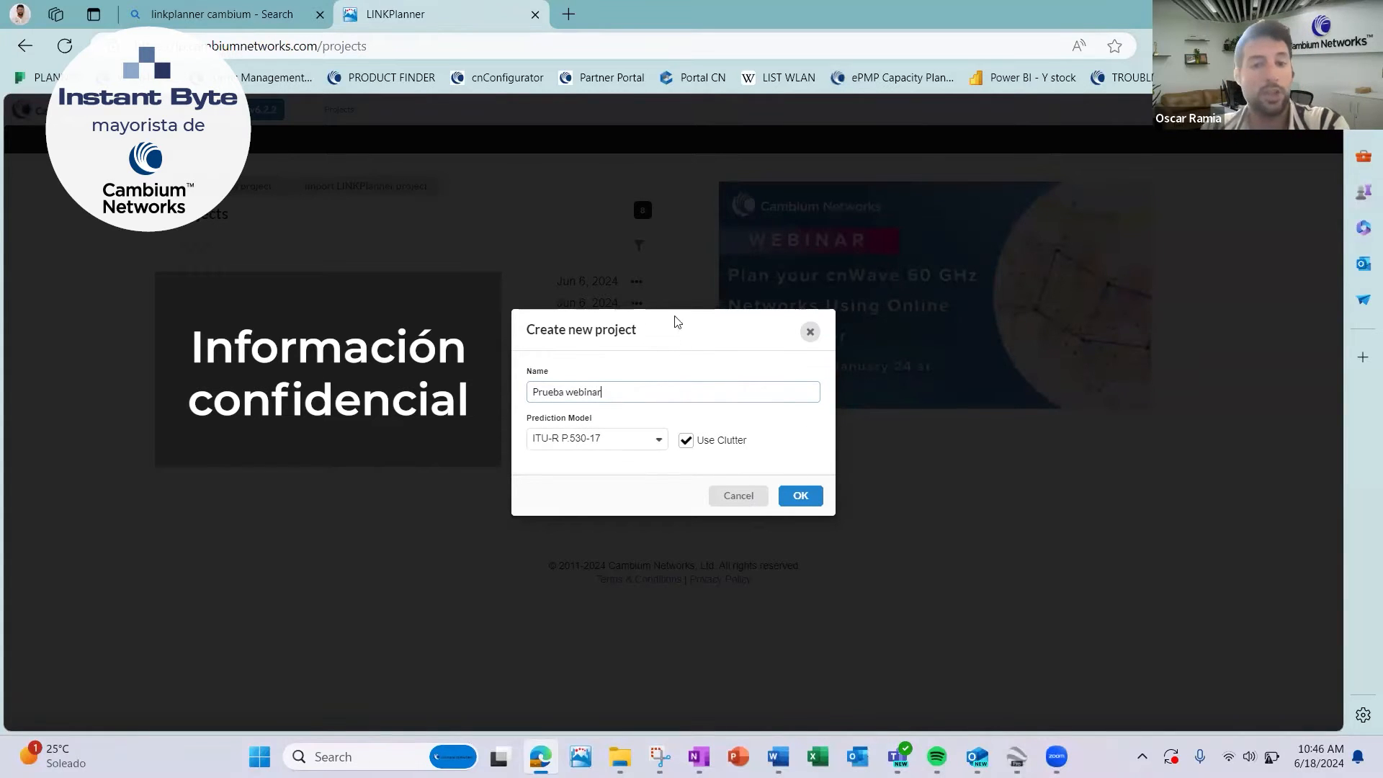
pyautogui.click(731, 447)
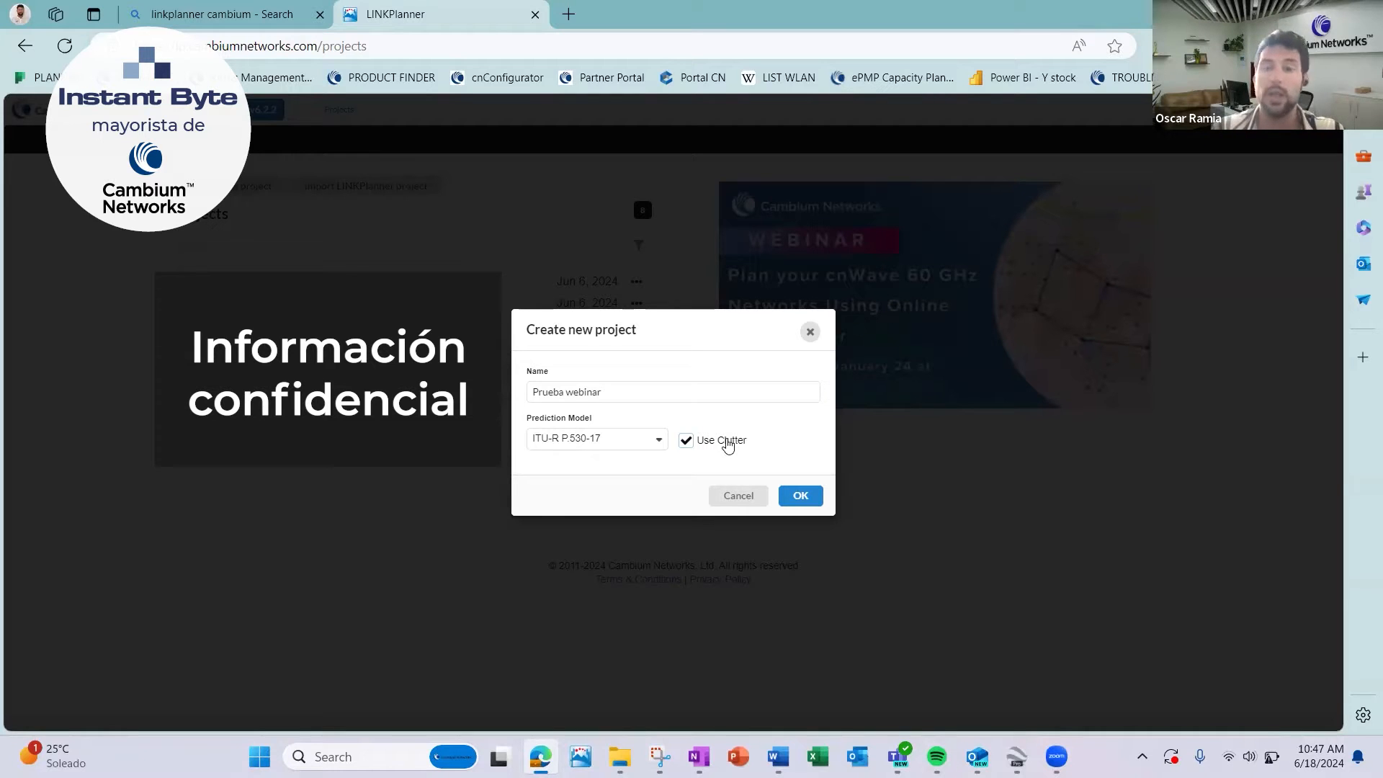
pyautogui.click(802, 500)
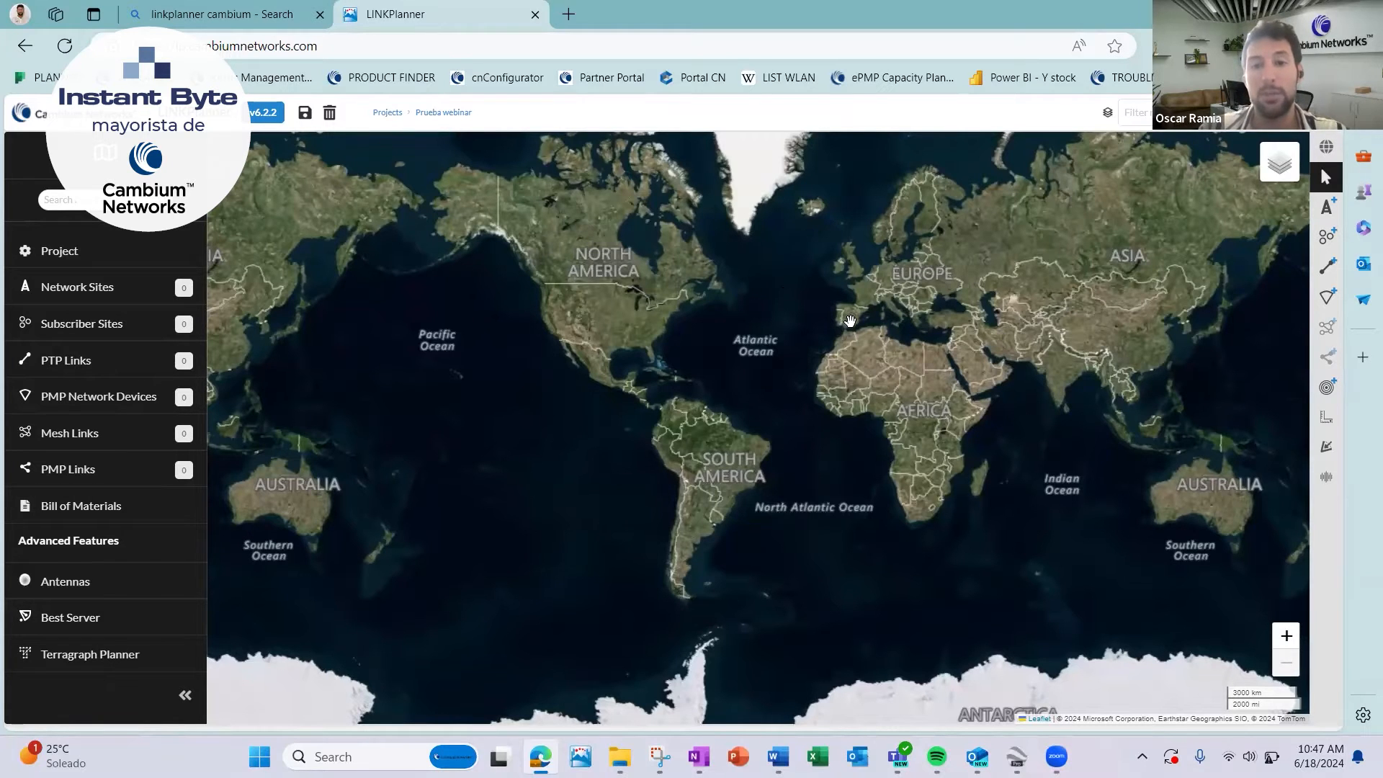
# Place a network site just south of Villar del Maestre in Spain, at about 40.117N, 2.391W, and leave placement mode.
pyautogui.scroll(3, 850, 321)
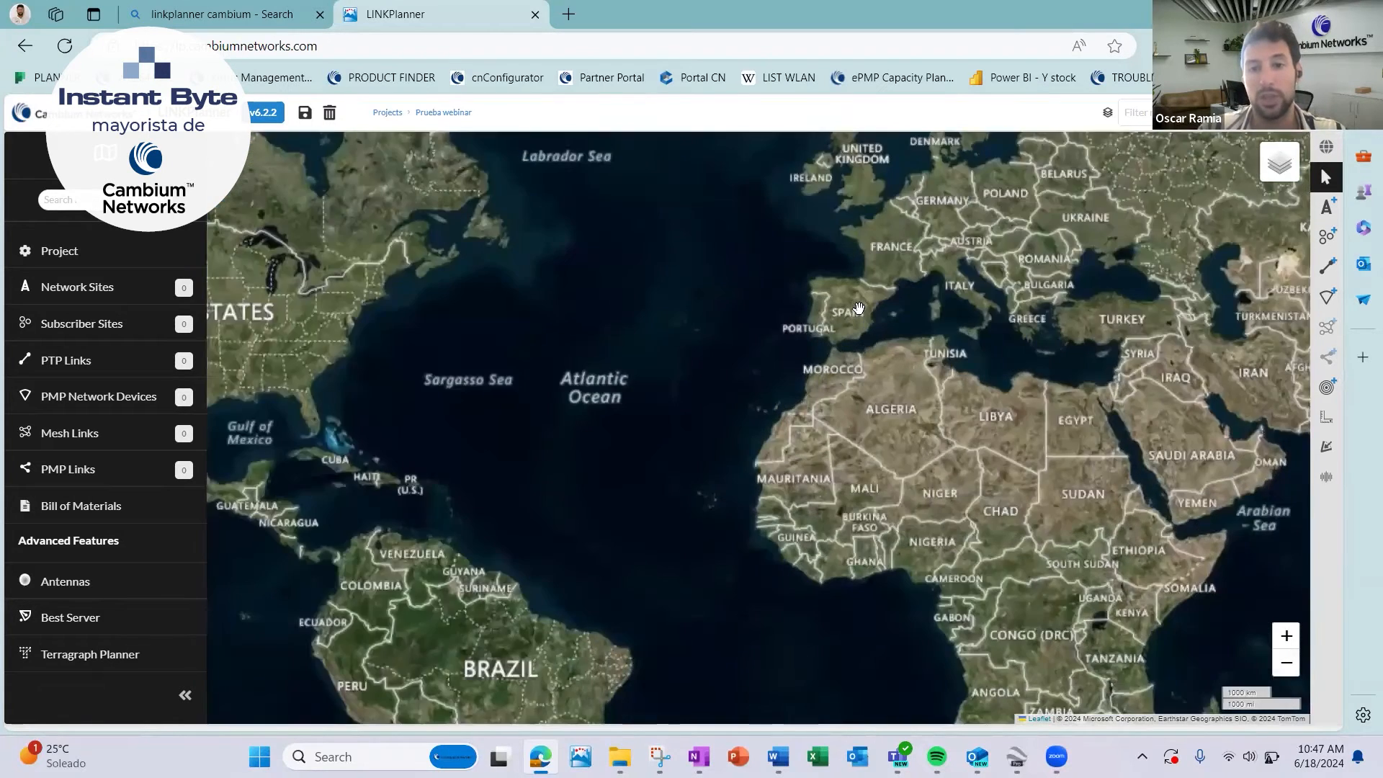
pyautogui.scroll(4, 858, 308)
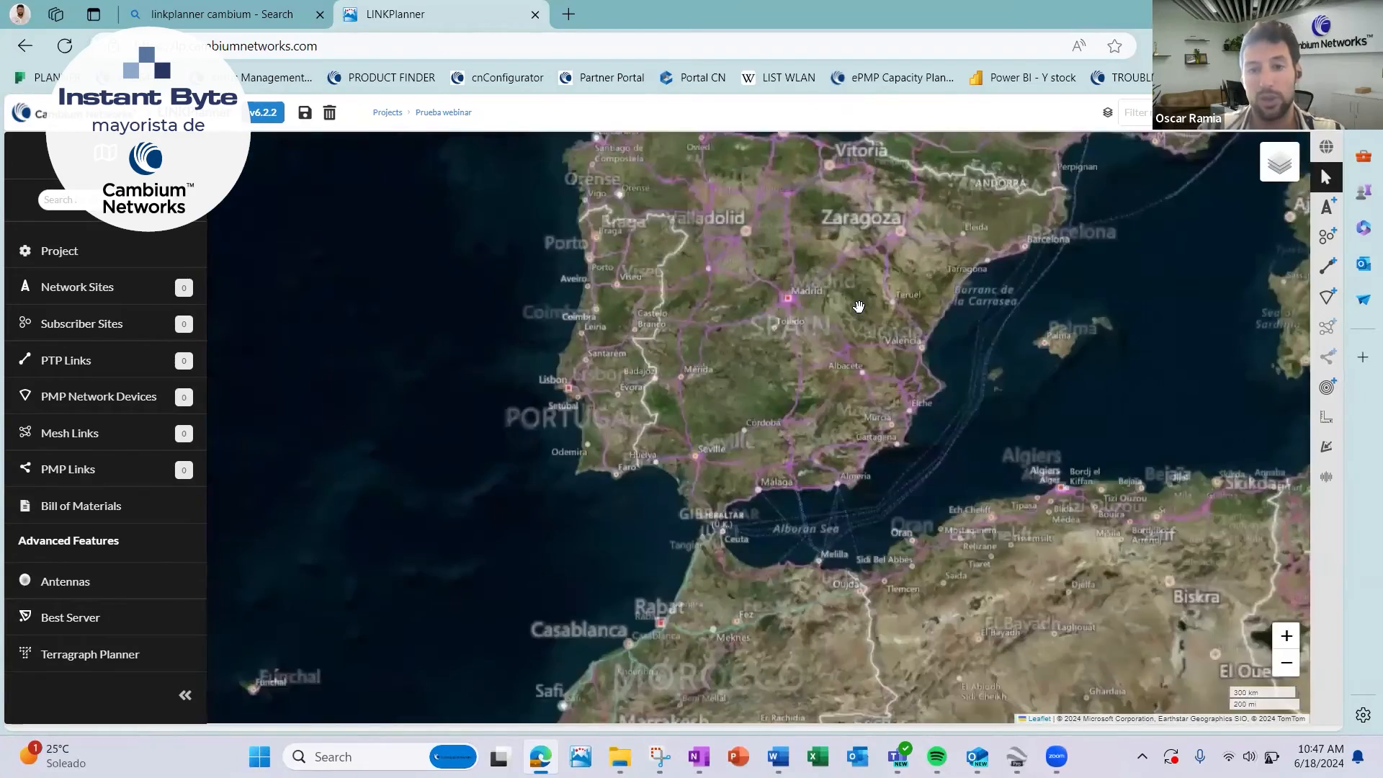
pyautogui.scroll(3, 792, 308)
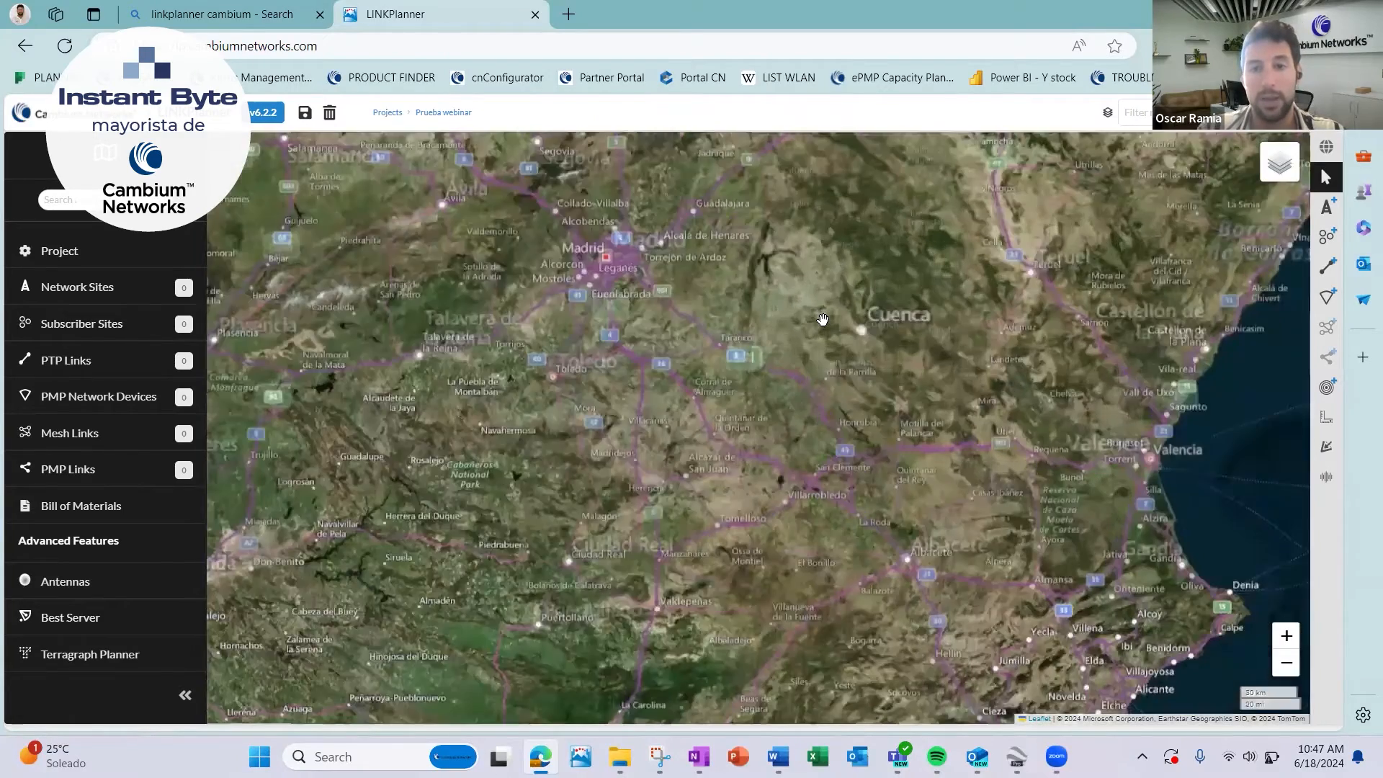
pyautogui.scroll(3, 823, 319)
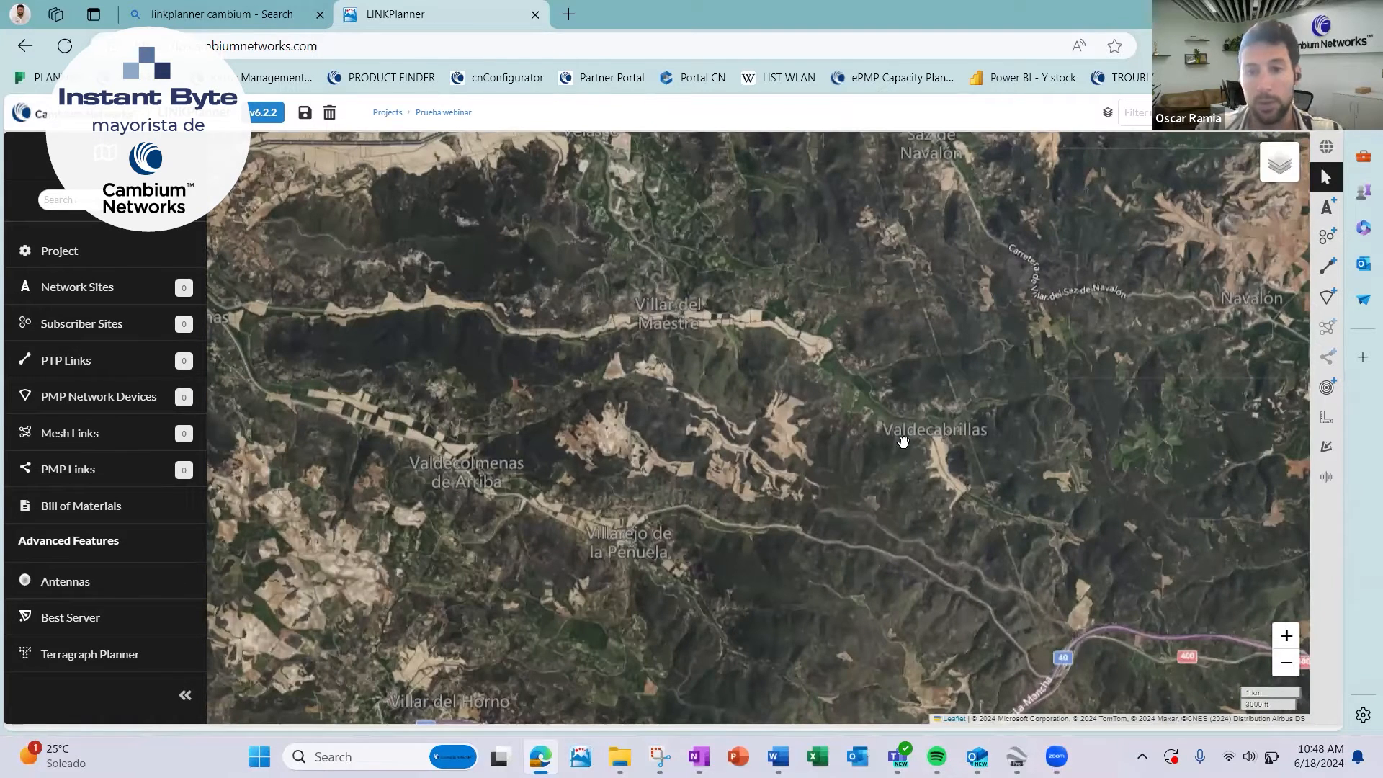
pyautogui.scroll(1, 903, 442)
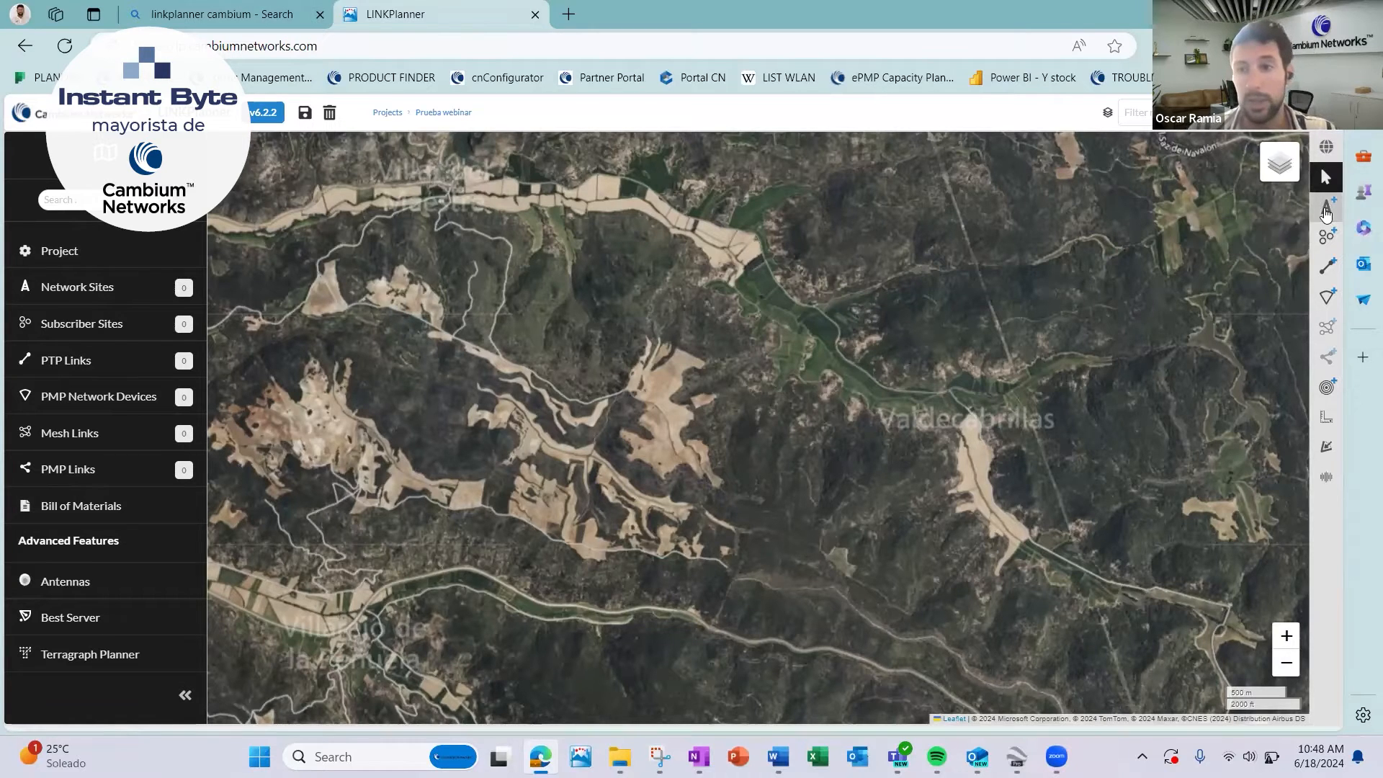
pyautogui.click(1326, 209)
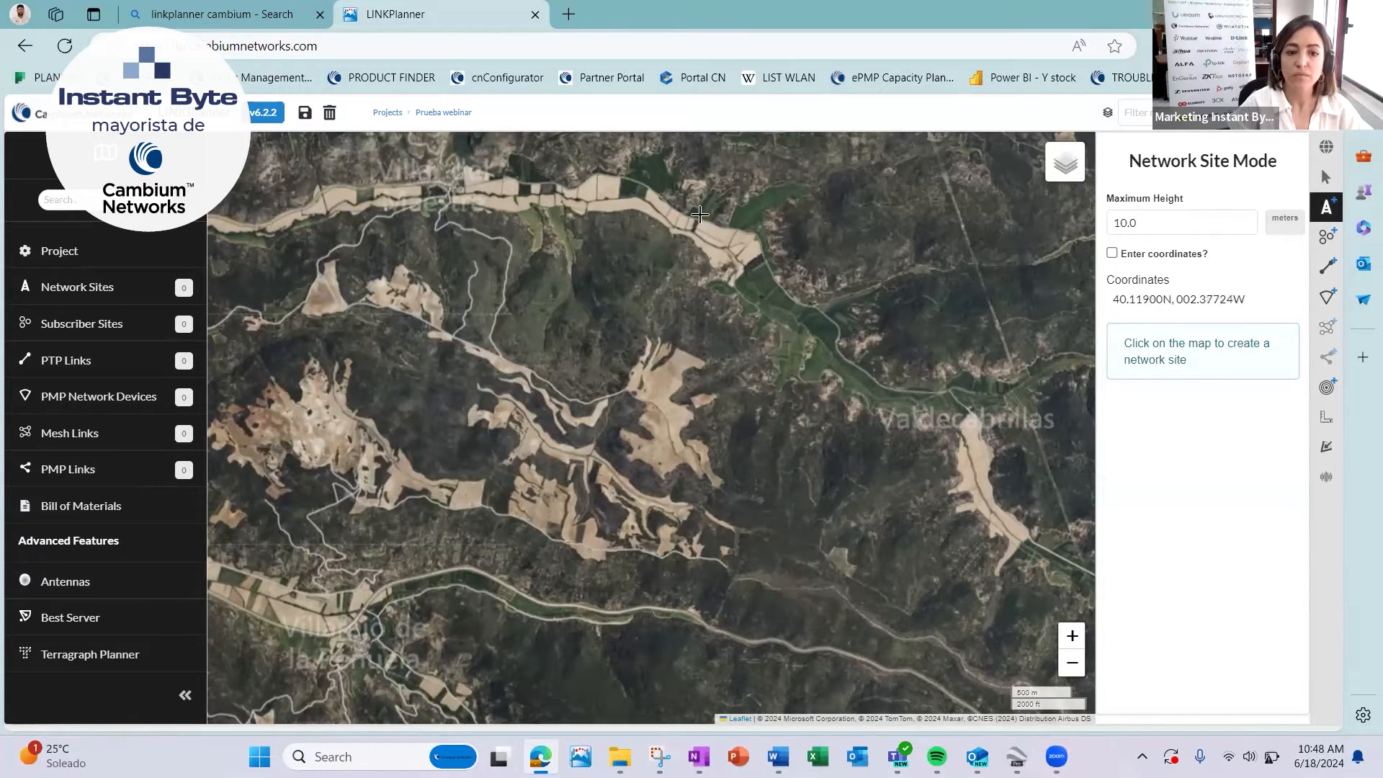
pyautogui.click(551, 237)
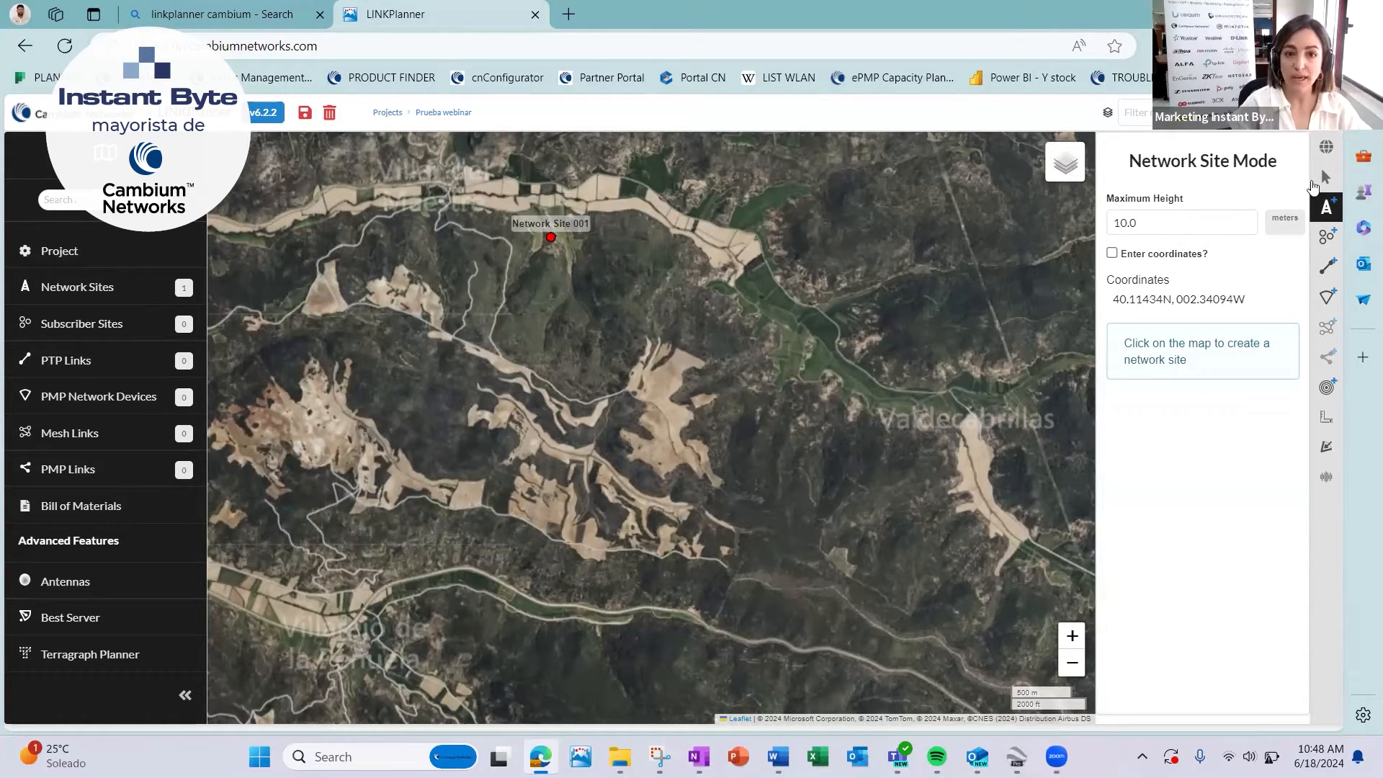
pyautogui.moveTo(654, 334)
pyautogui.mouseDown()
pyautogui.moveTo(700, 396)
pyautogui.moveTo(657, 494)
pyautogui.moveTo(717, 410)
pyautogui.mouseUp()
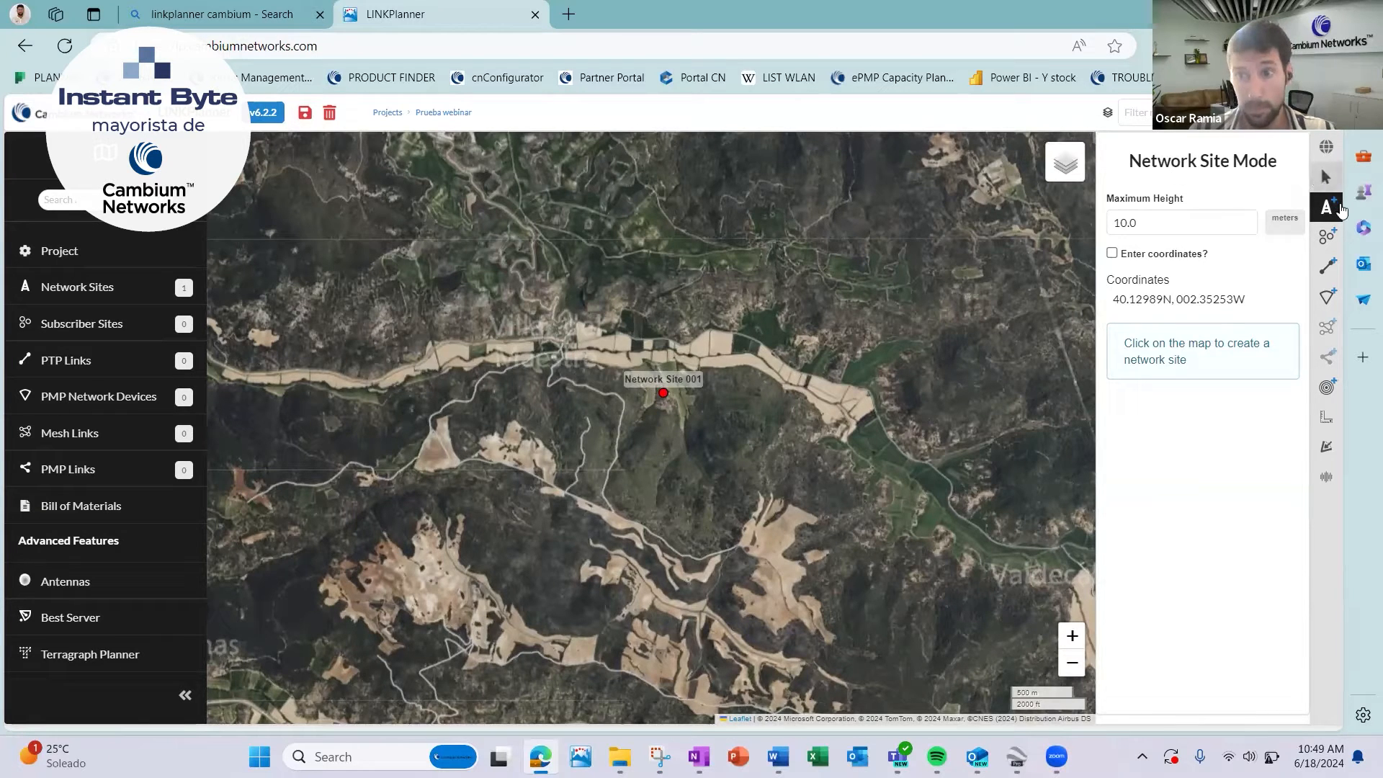
pyautogui.click(1325, 177)
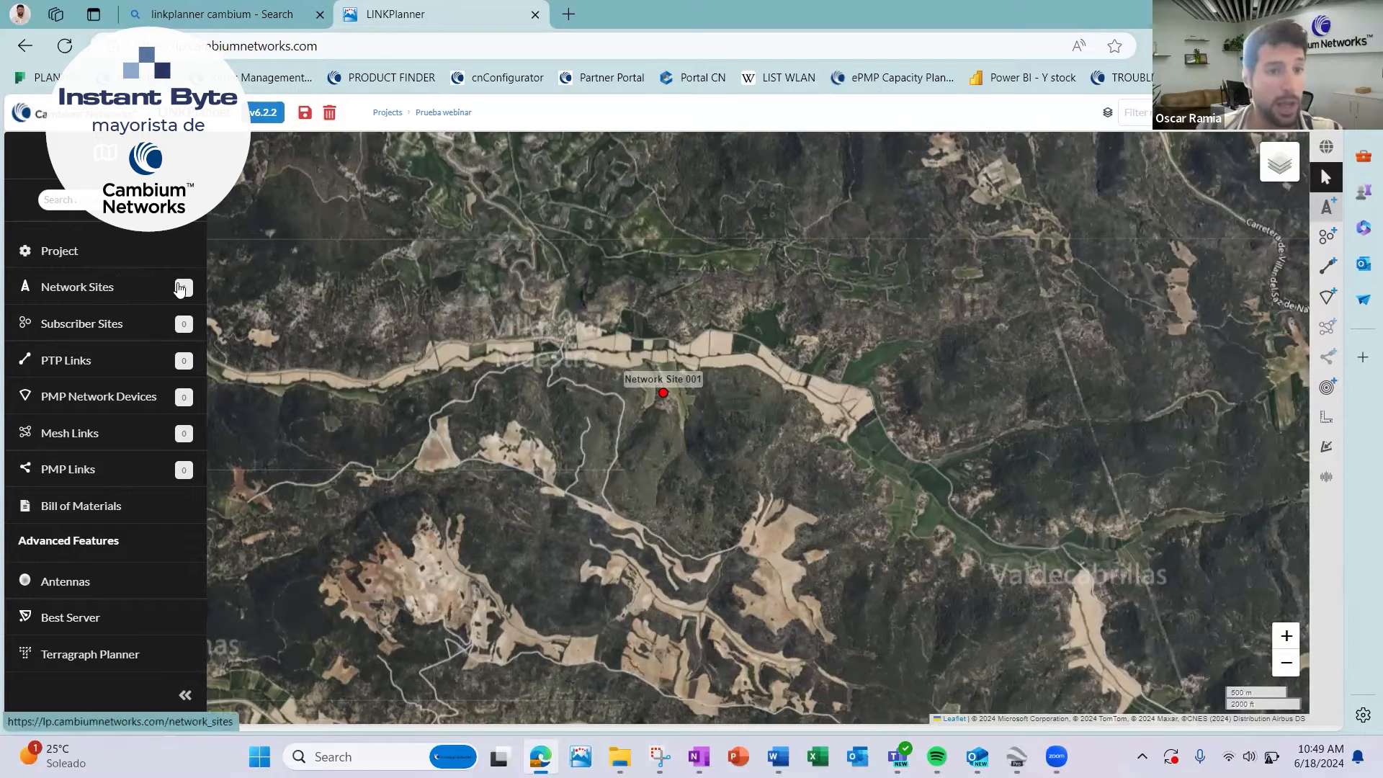
# Review the new network site's details, including its editable name, and close them without changes.
pyautogui.click(91, 289)
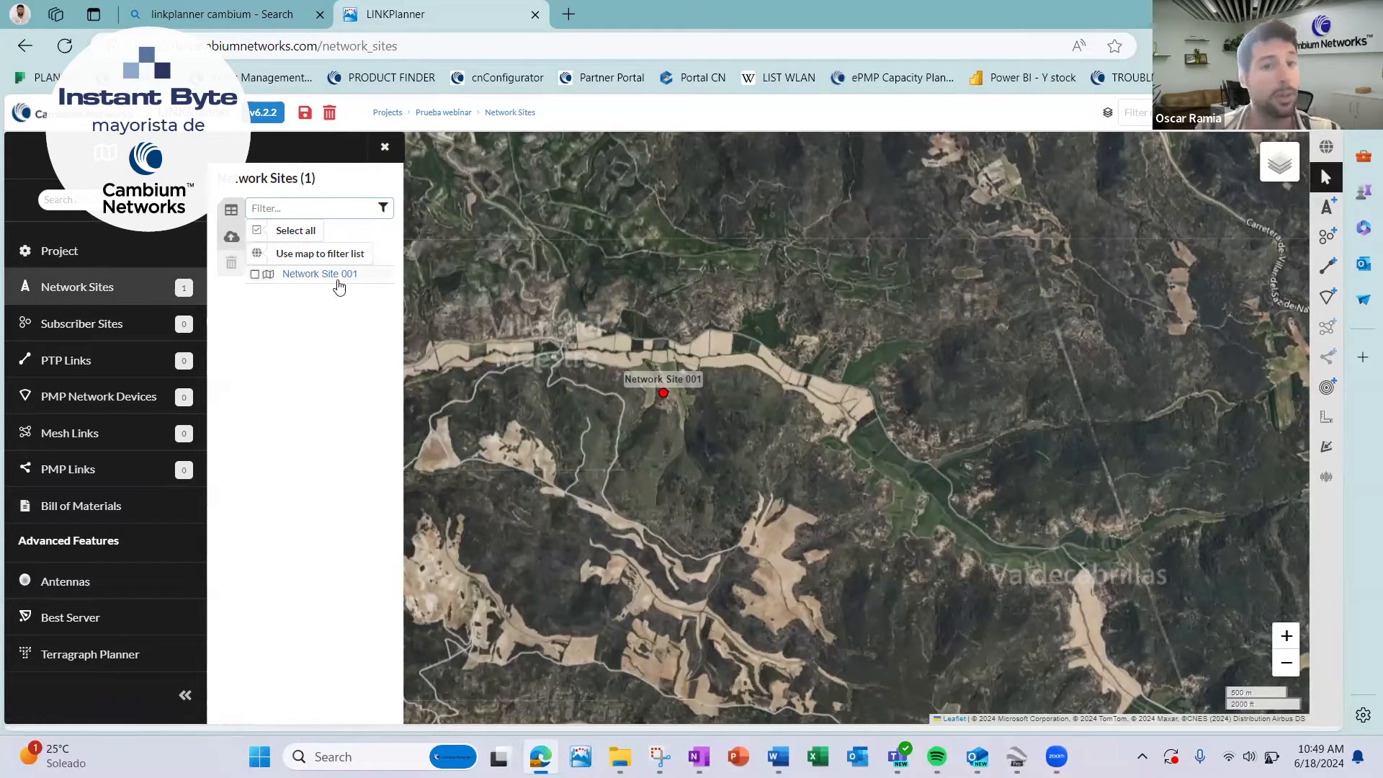
pyautogui.click(338, 276)
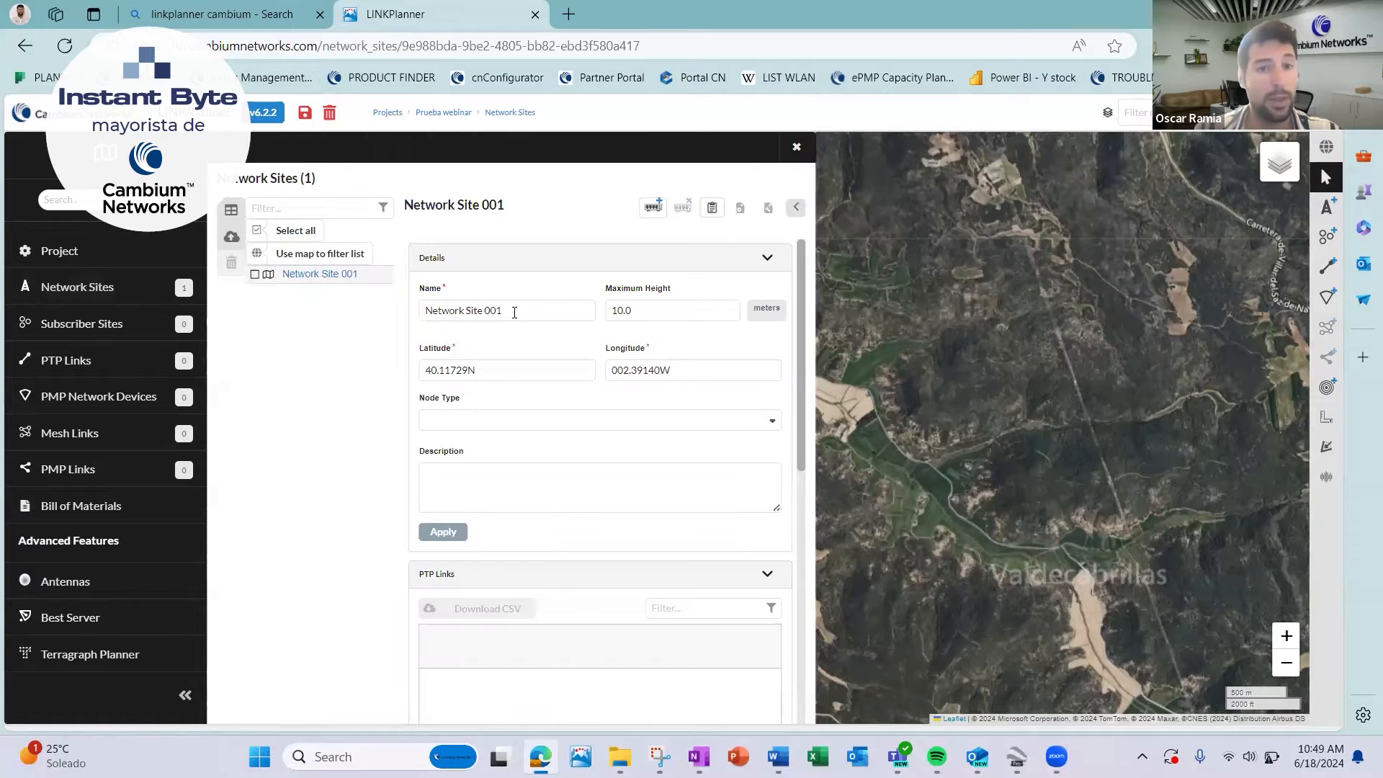
pyautogui.moveTo(512, 312); pyautogui.dragTo(303, 331)
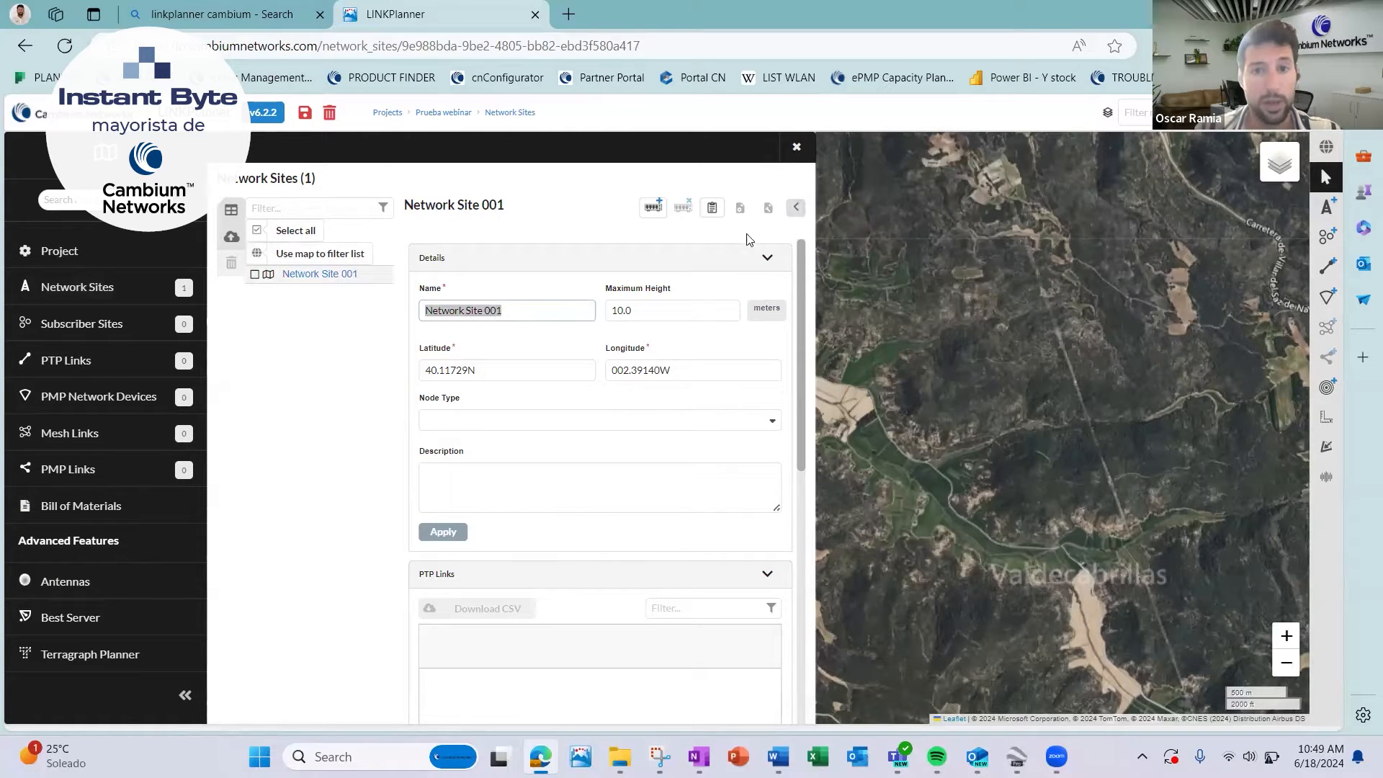
pyautogui.click(797, 147)
# Place a subscriber site at Villar del Maestre, just northwest of the network site.
pyautogui.moveTo(645, 314); pyautogui.dragTo(652, 316)
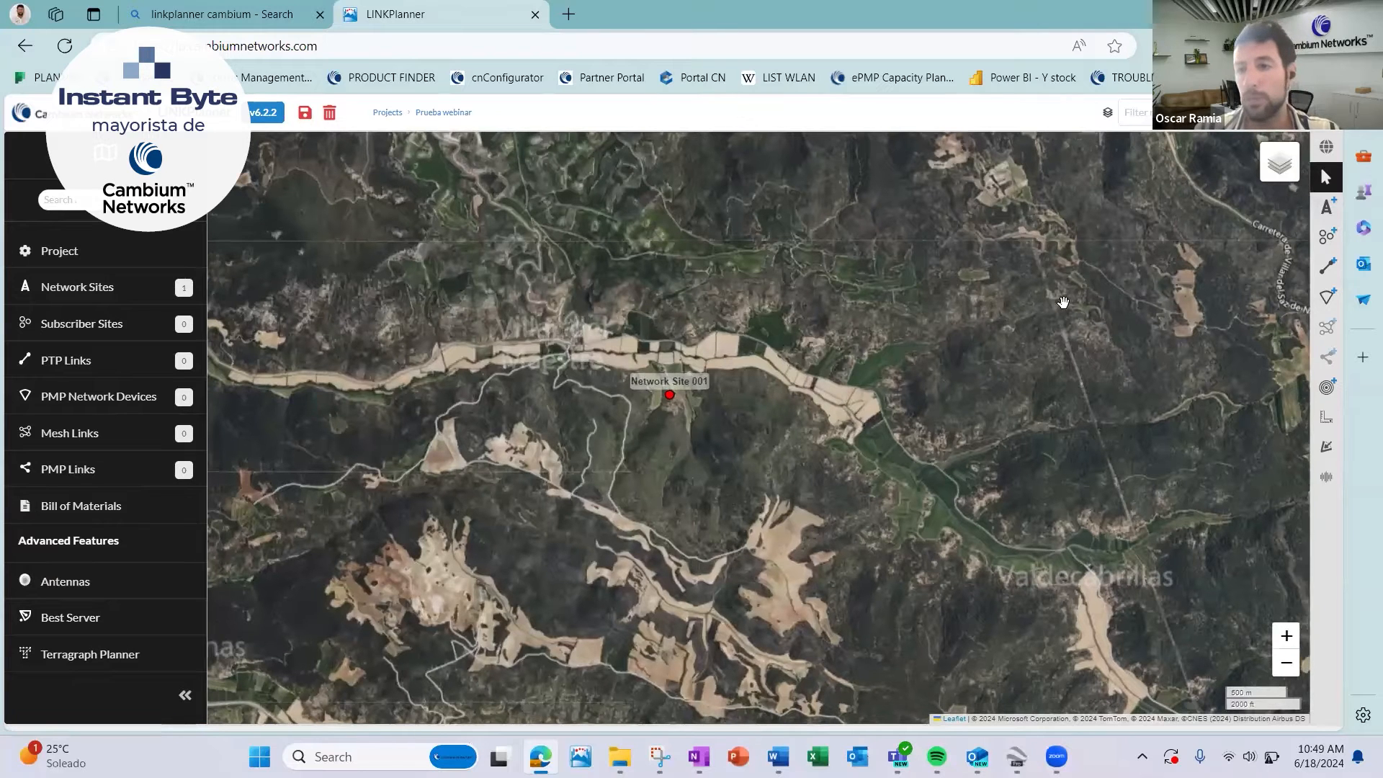
pyautogui.click(1329, 238)
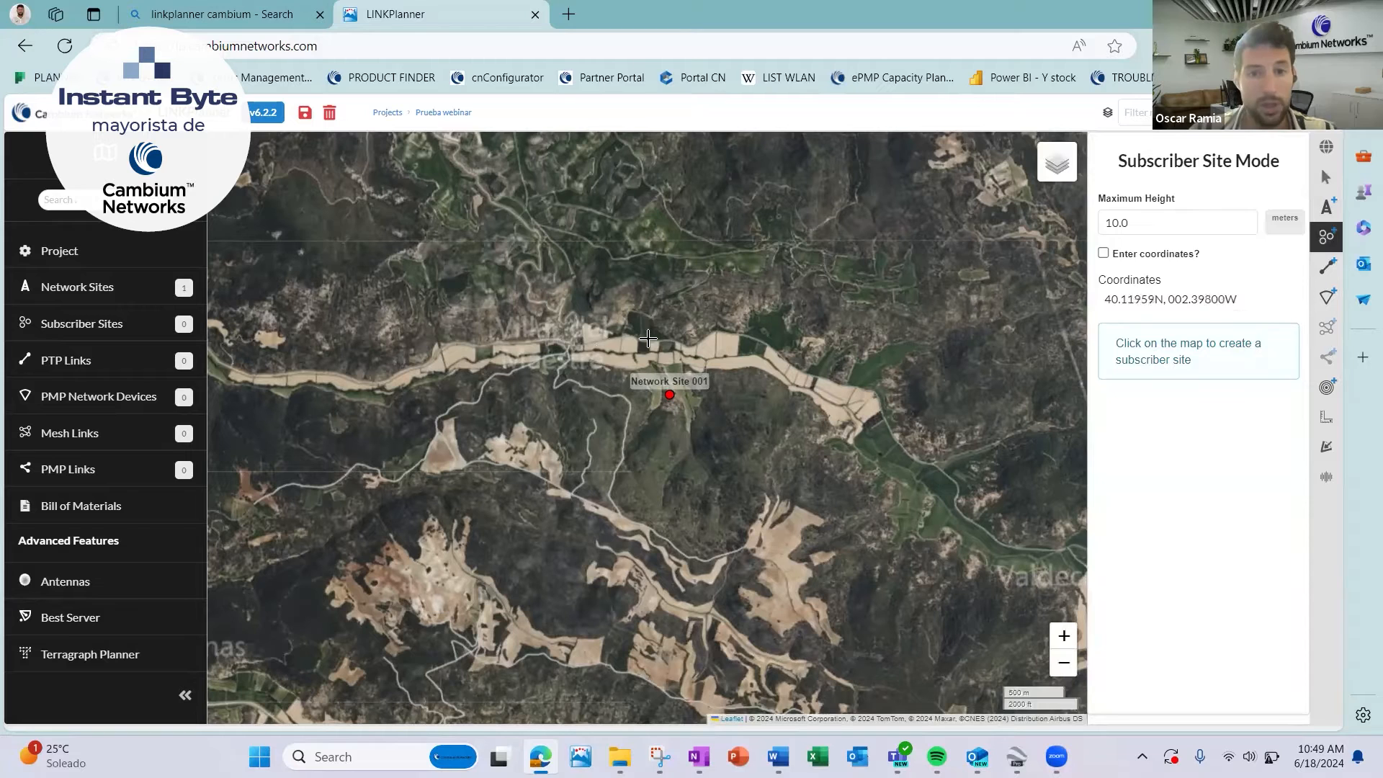
pyautogui.click(579, 340)
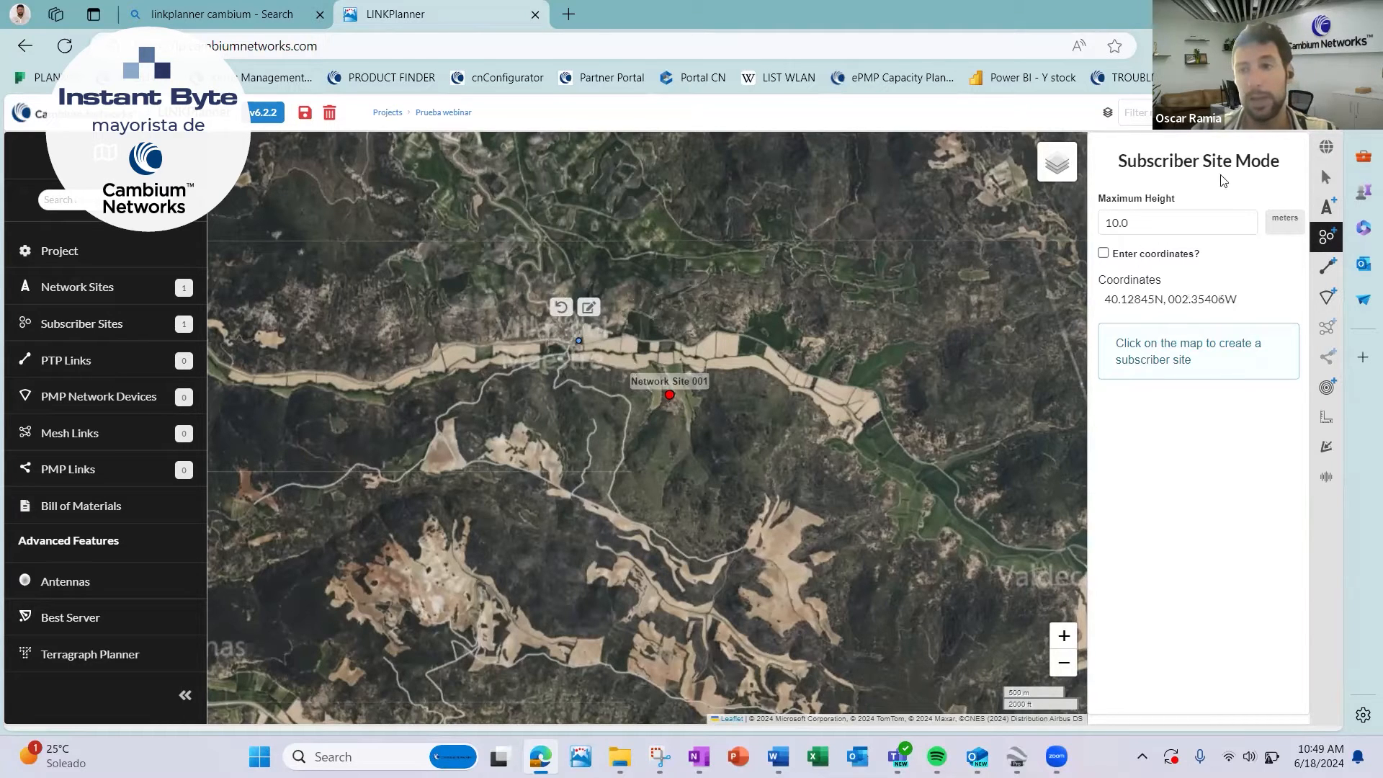
pyautogui.click(1326, 177)
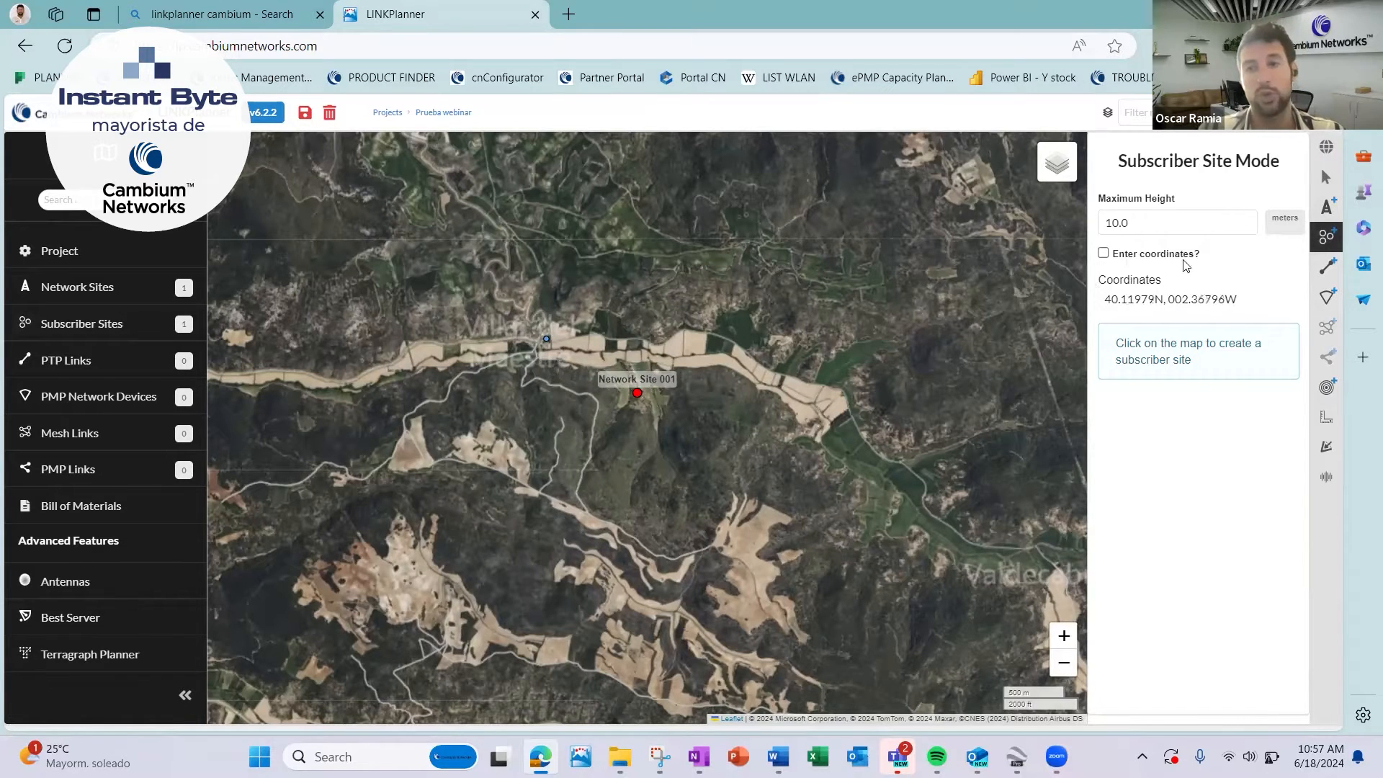
# Start creating a PMP network device using a new equipment configuration.
pyautogui.click(99, 399)
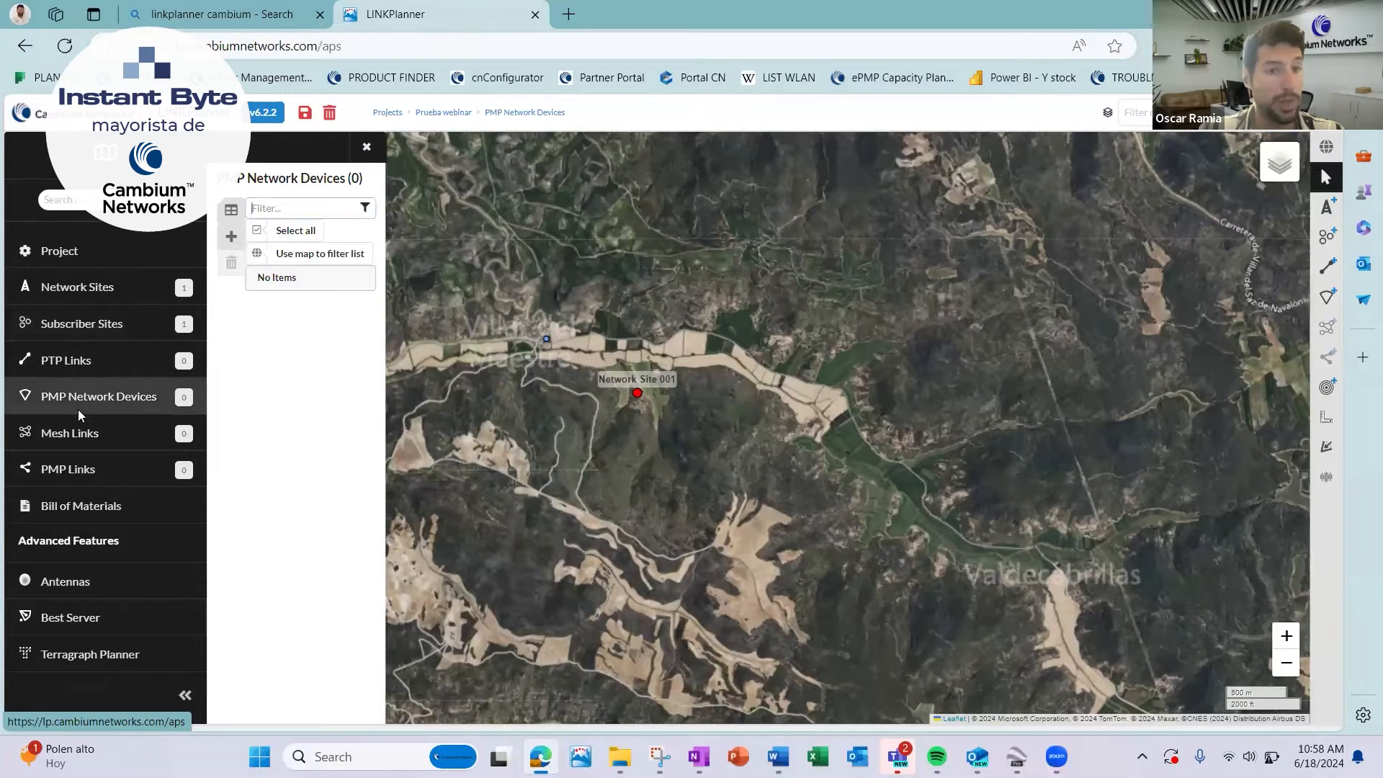
pyautogui.click(232, 238)
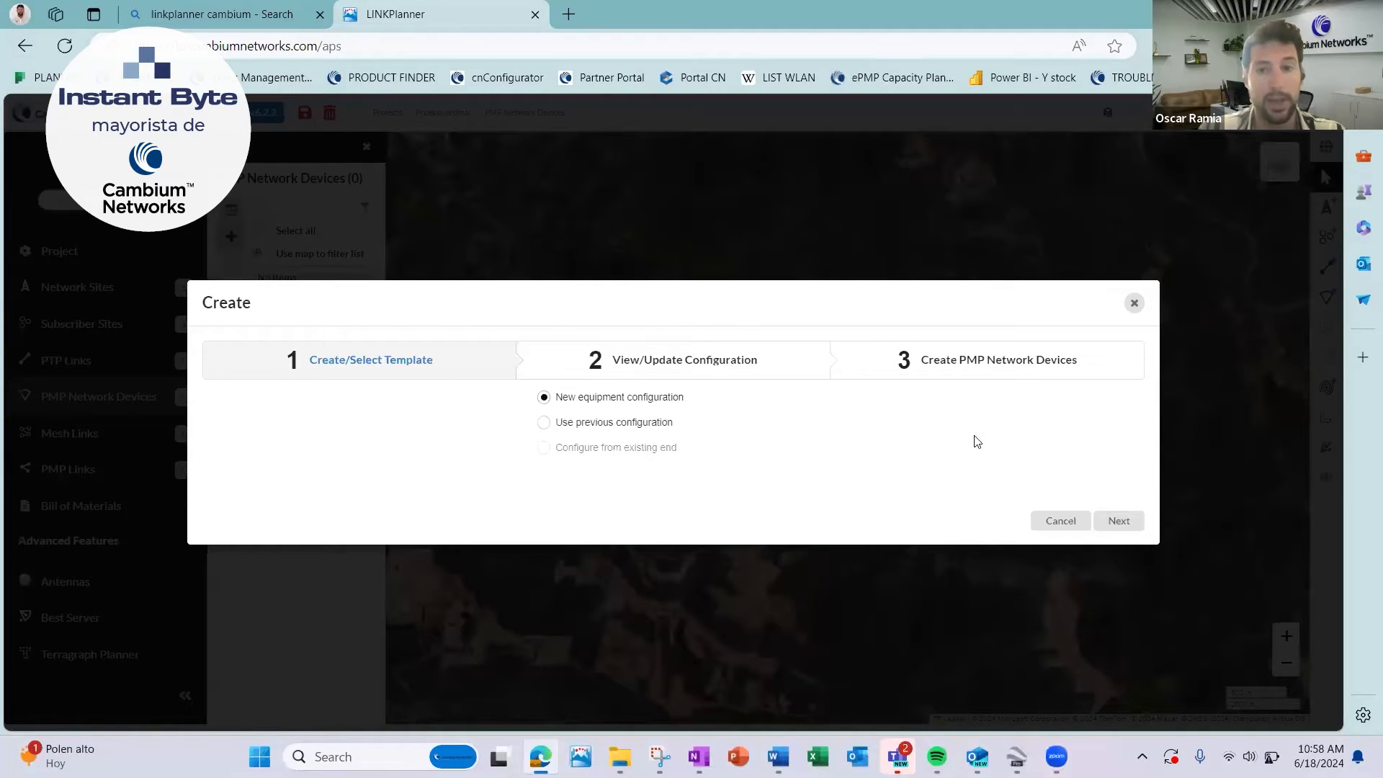
pyautogui.click(1118, 521)
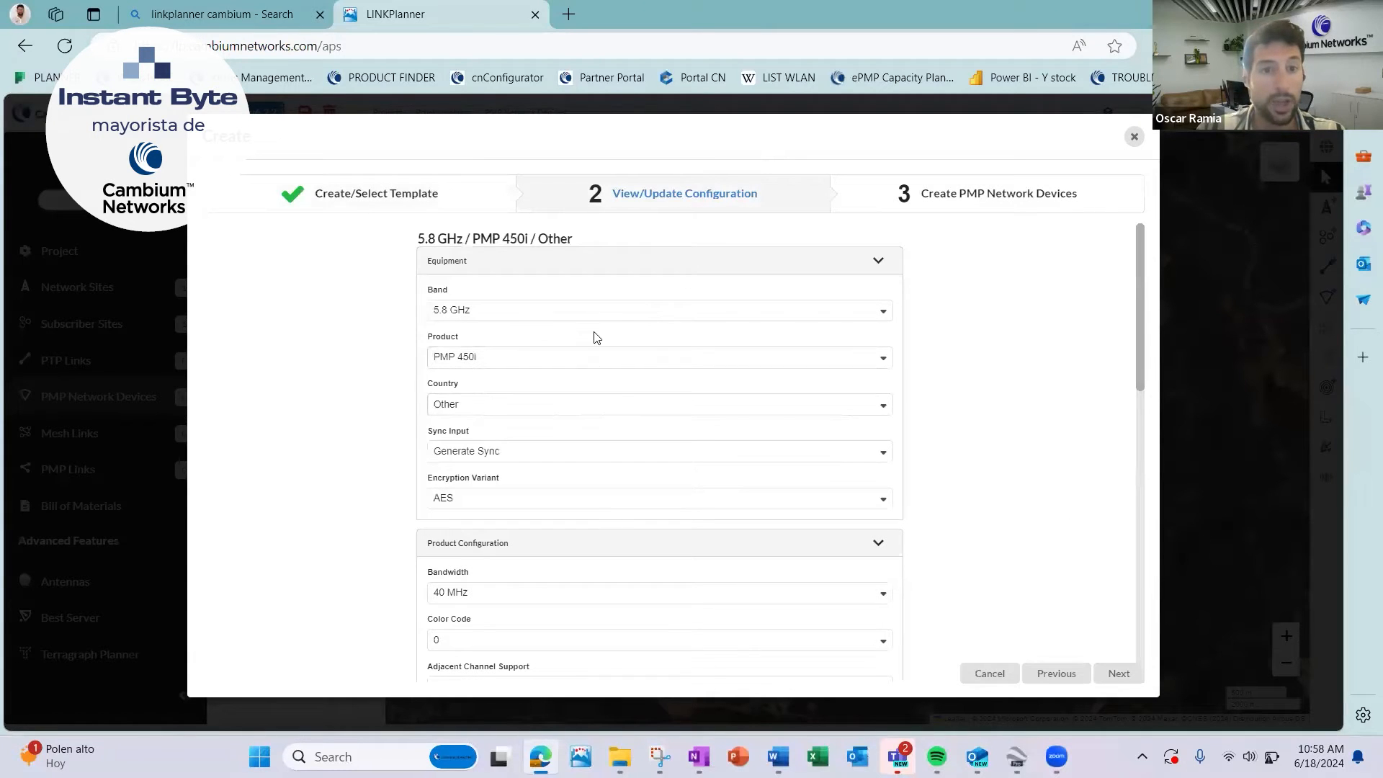
# Set the equipment to the 5.8 GHz band with the ePMP 3000 product by switching the band to 5.9 GHz and back.
pyautogui.click(618, 314)
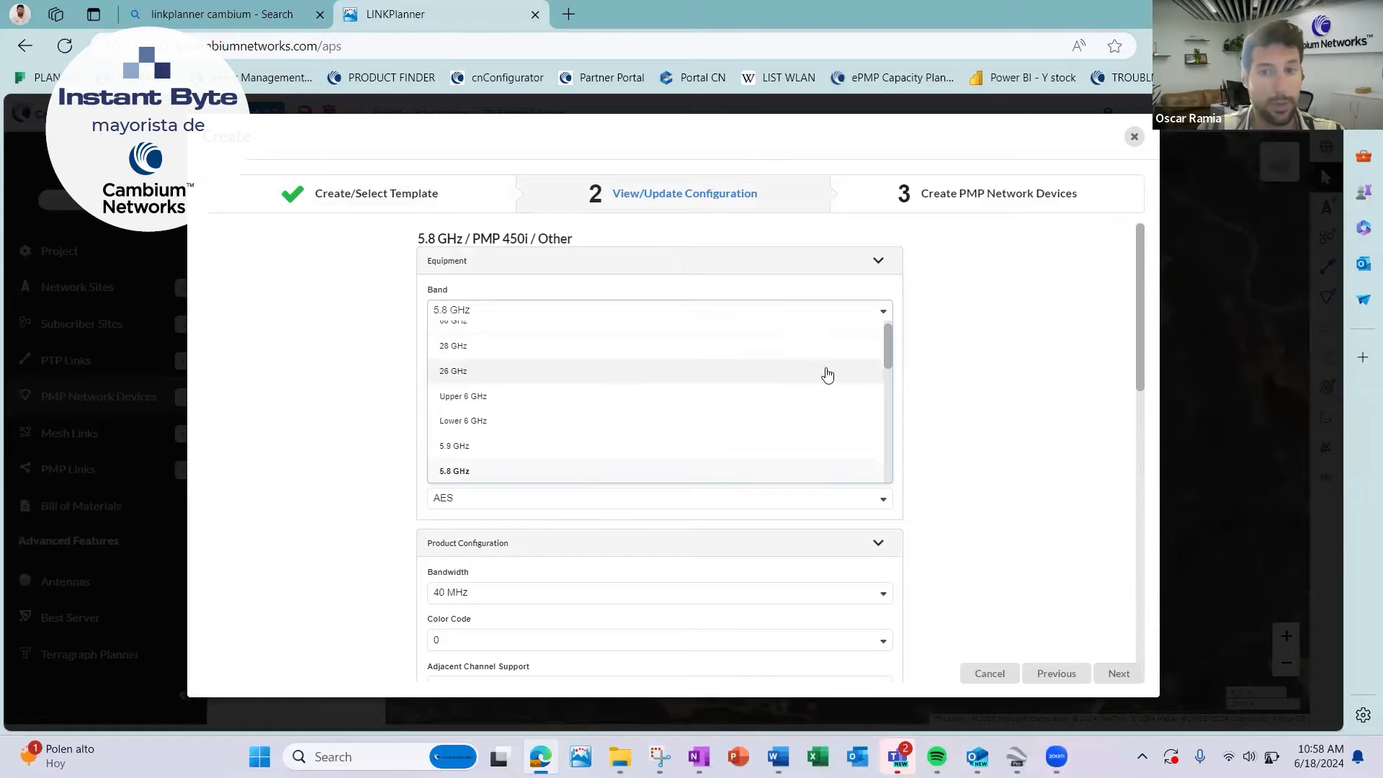
pyautogui.moveTo(890, 341); pyautogui.dragTo(882, 299)
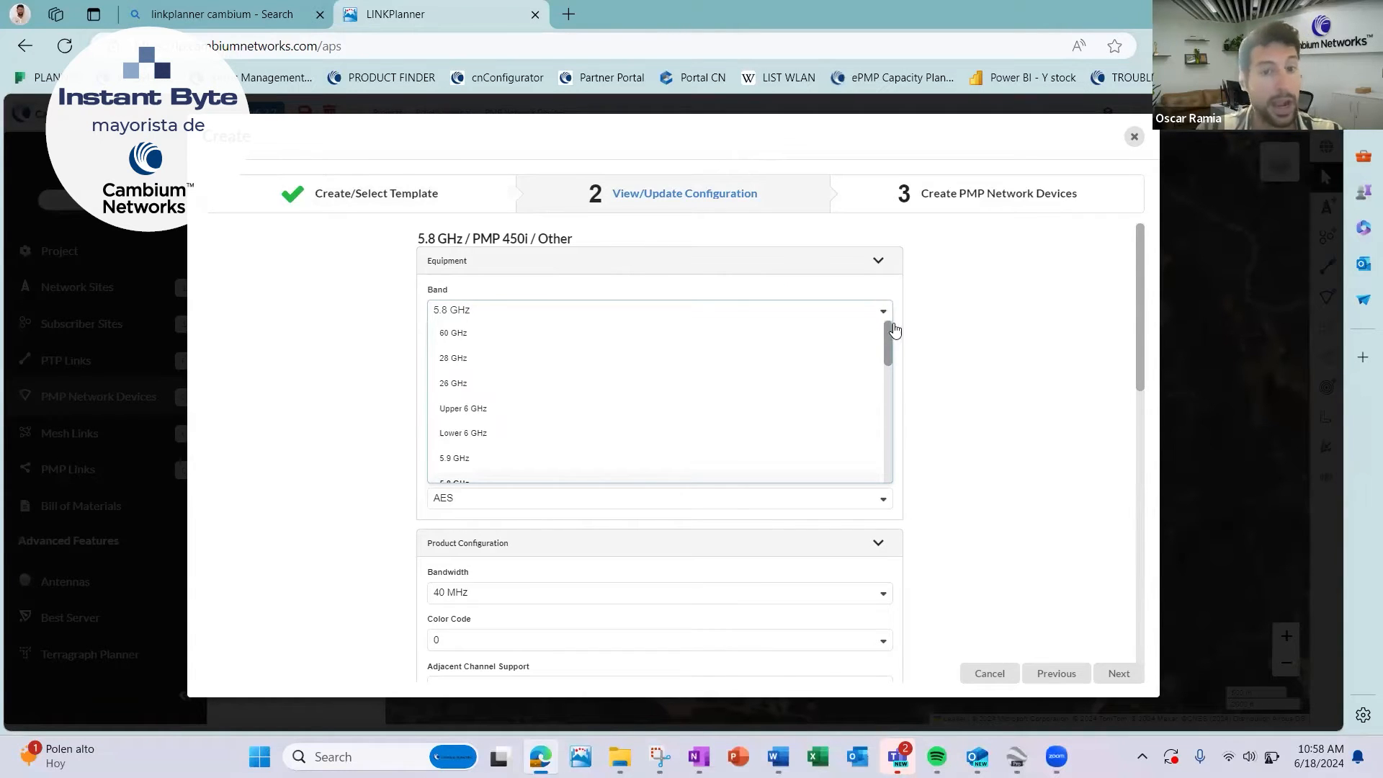
pyautogui.moveTo(903, 358); pyautogui.dragTo(910, 473)
pyautogui.moveTo(808, 448); pyautogui.dragTo(941, 373)
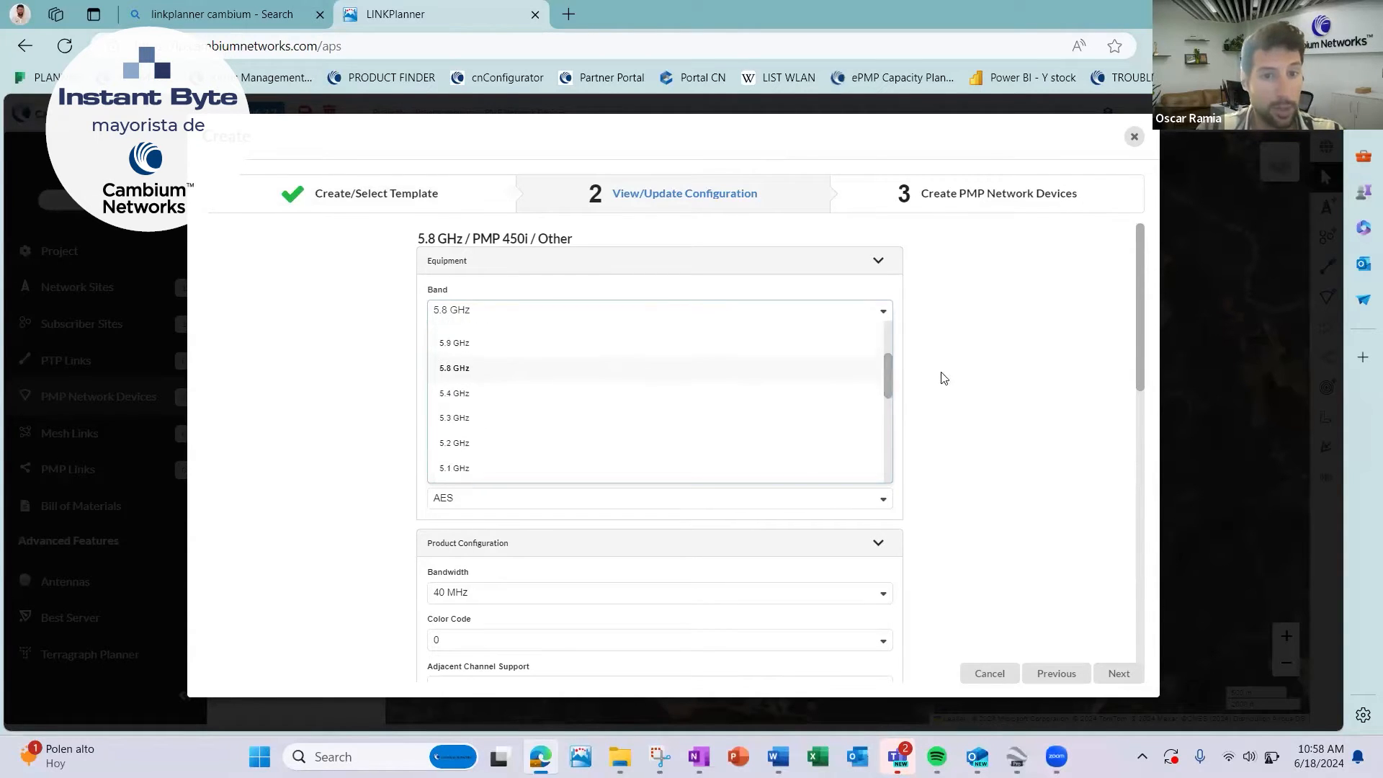
pyautogui.click(635, 360)
pyautogui.click(771, 309)
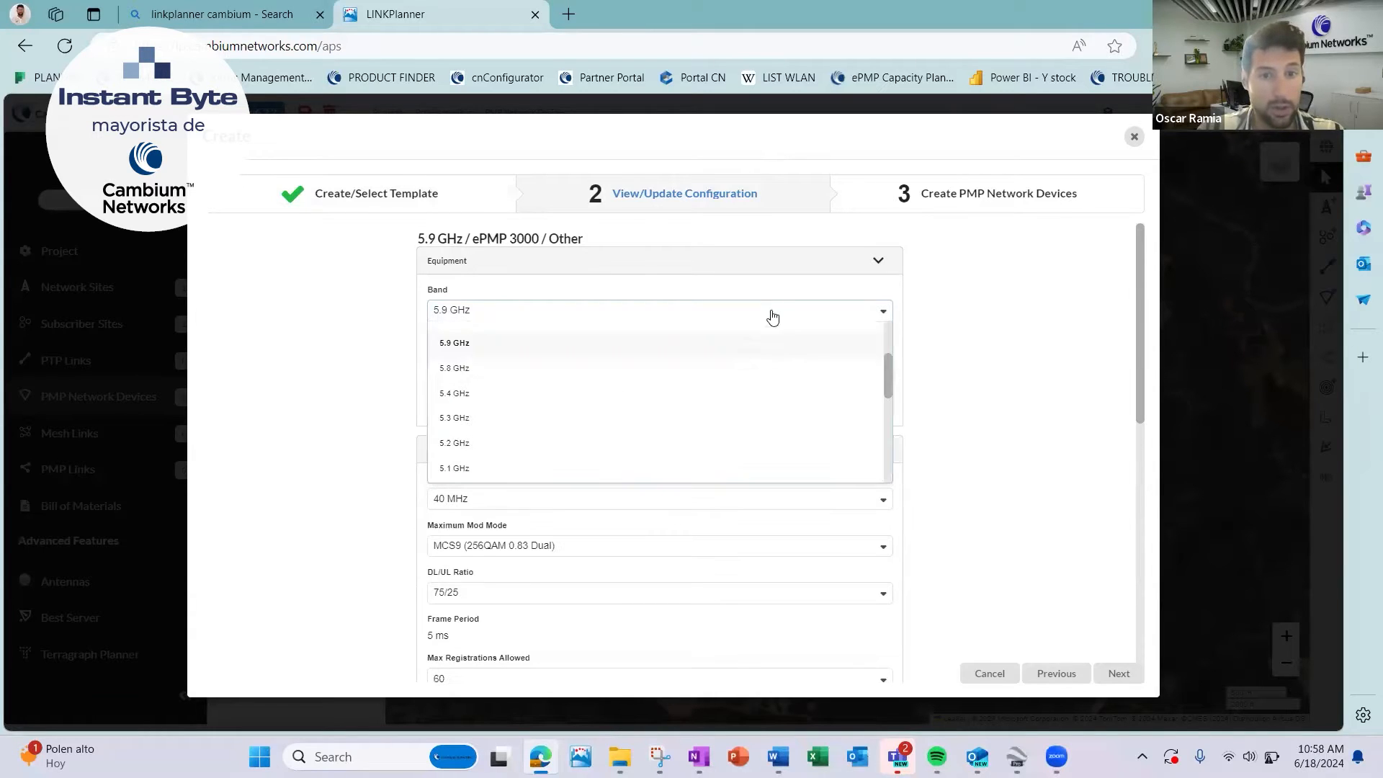
pyautogui.click(741, 370)
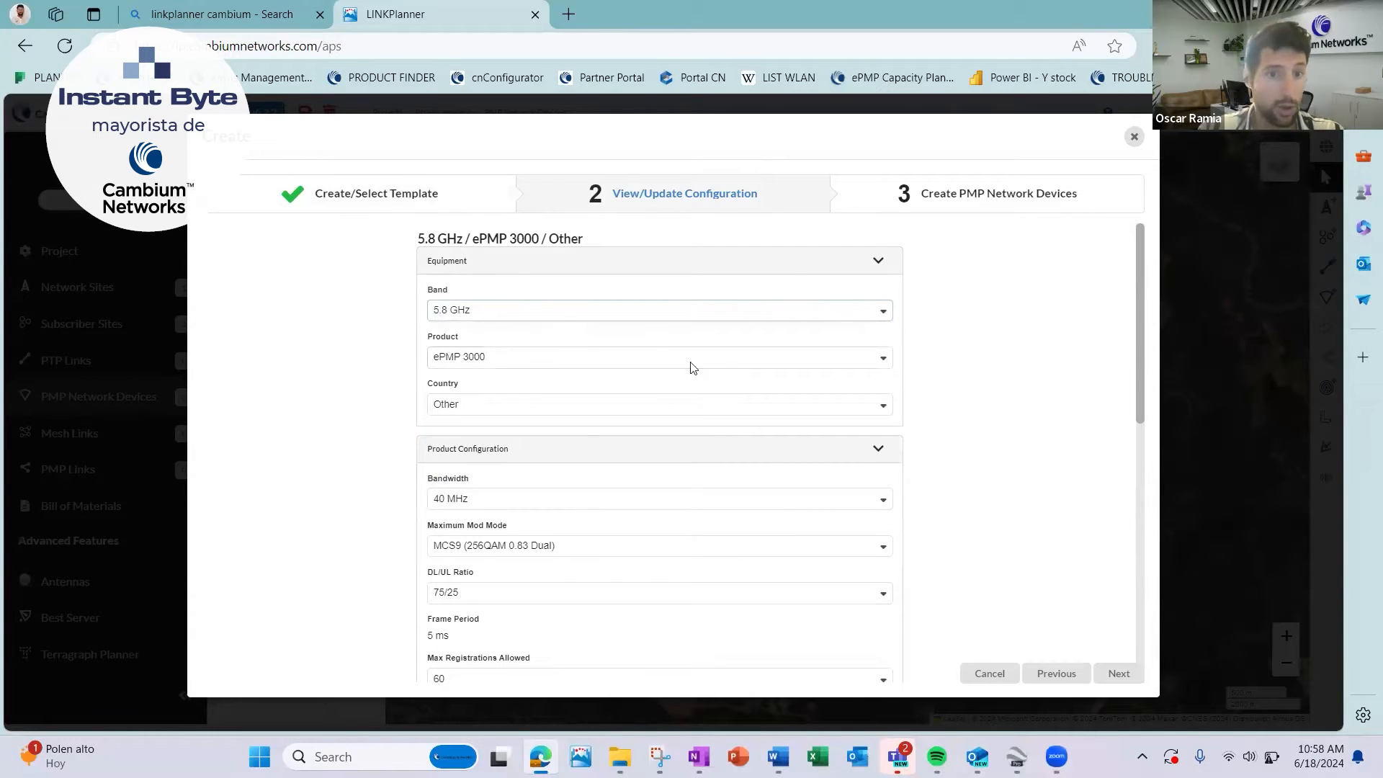
# Set the equipment's country to Spain.
pyautogui.click(550, 407)
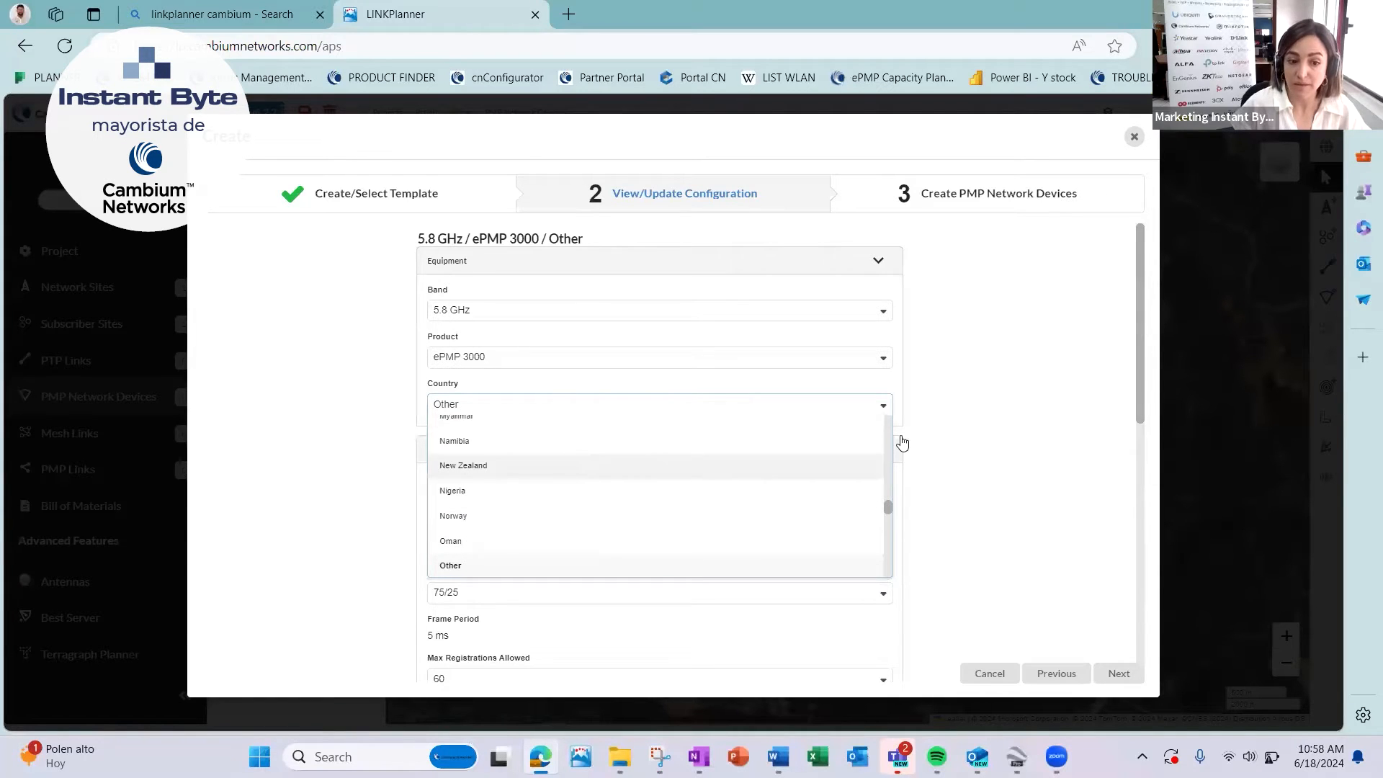
pyautogui.moveTo(888, 514)
pyautogui.mouseDown()
pyautogui.moveTo(896, 556)
pyautogui.moveTo(891, 540)
pyautogui.mouseUp()
pyautogui.click(682, 478)
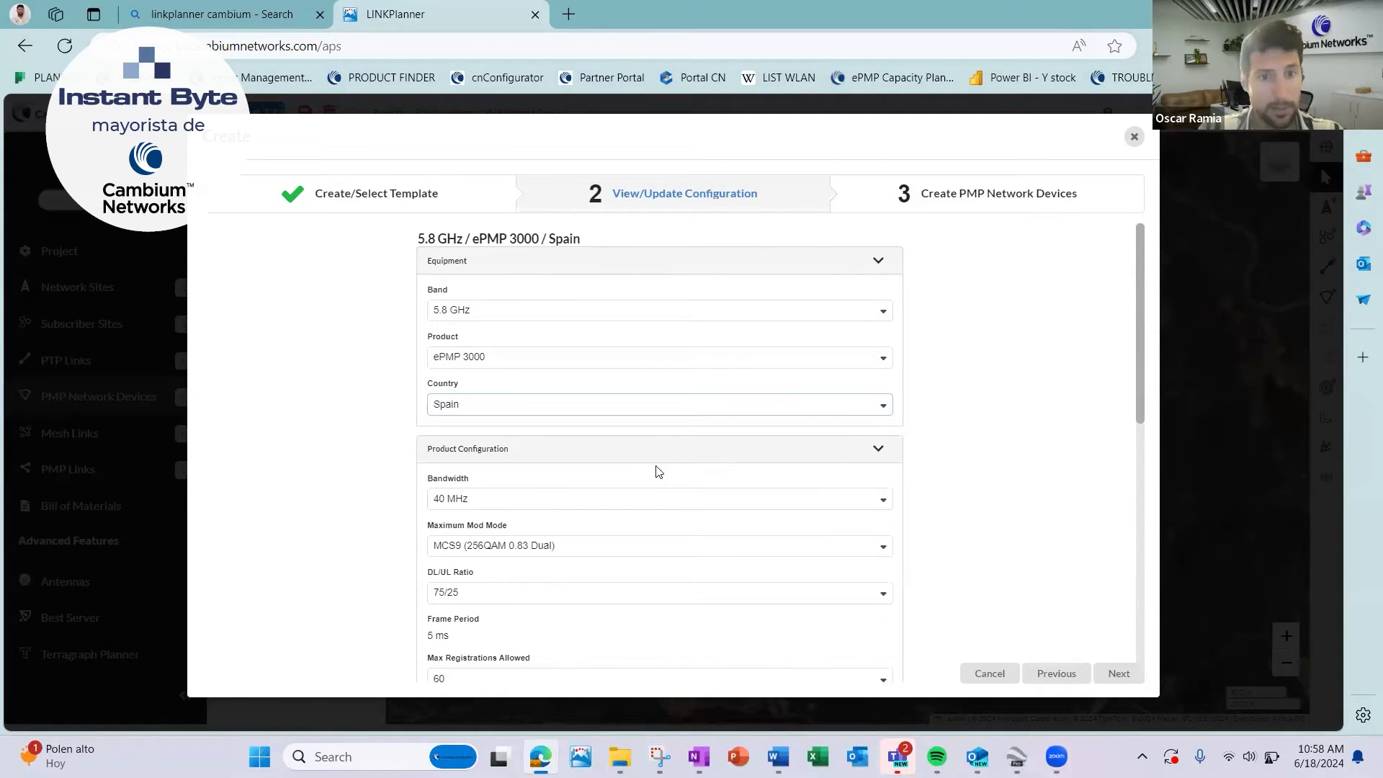
# Review the product, antenna and power settings of the equipment configuration without changes and continue to device creation.
pyautogui.scroll(-3, 959, 451)
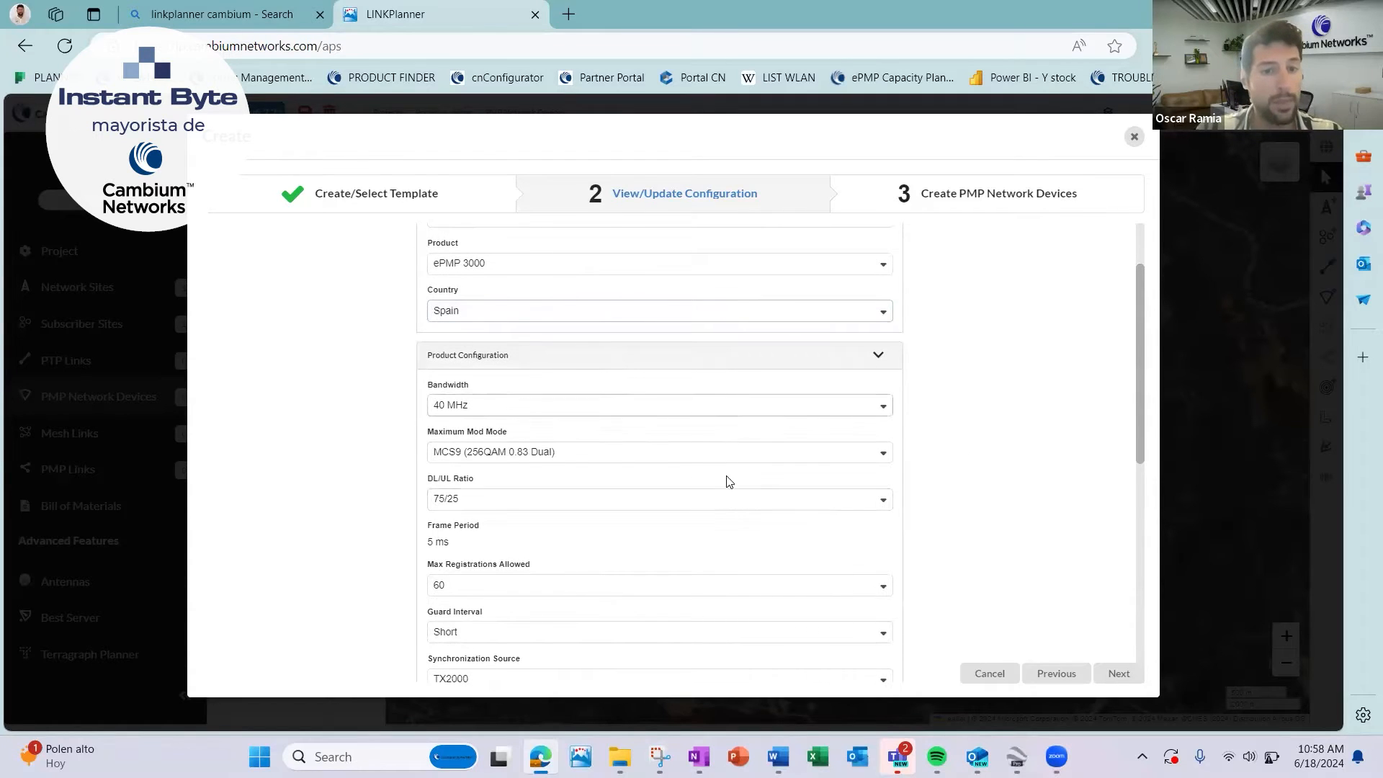
pyautogui.scroll(-2, 729, 516)
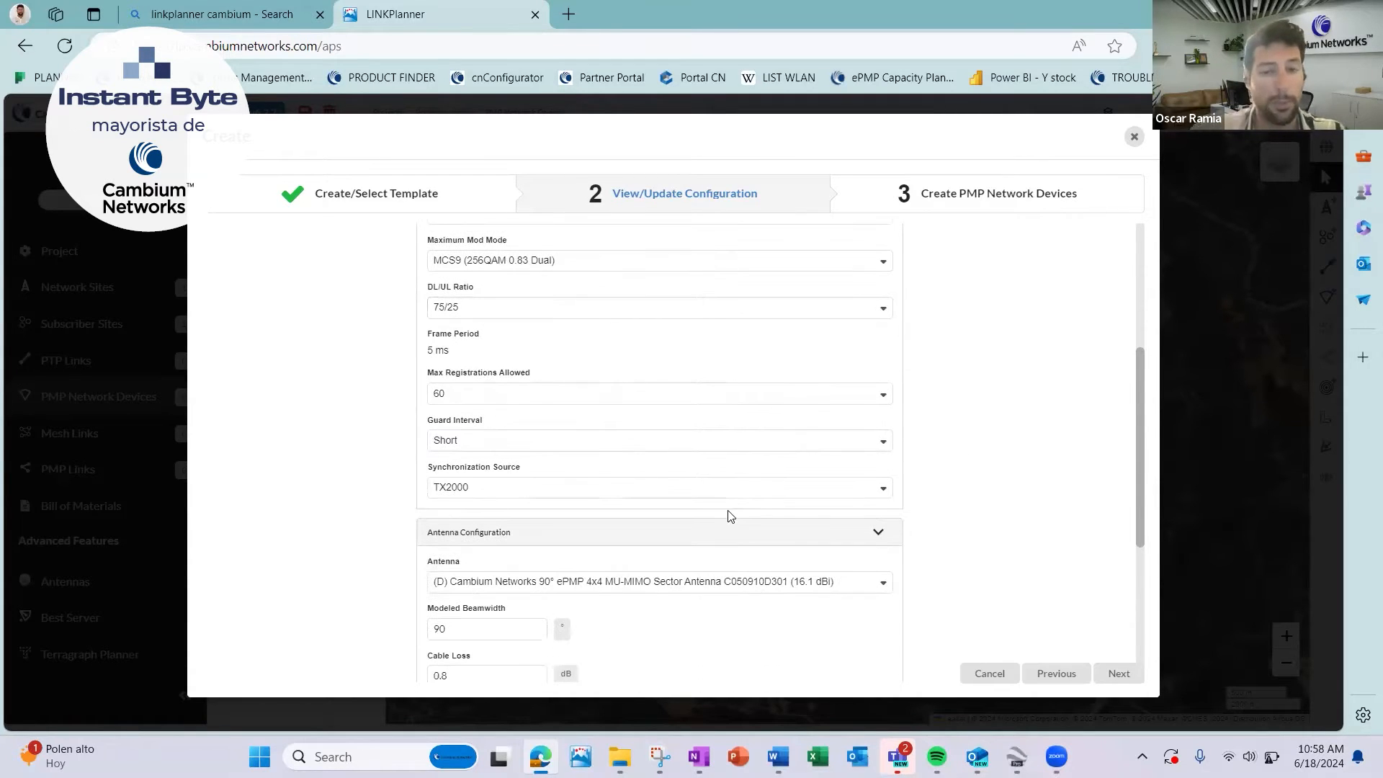
pyautogui.scroll(-2, 967, 562)
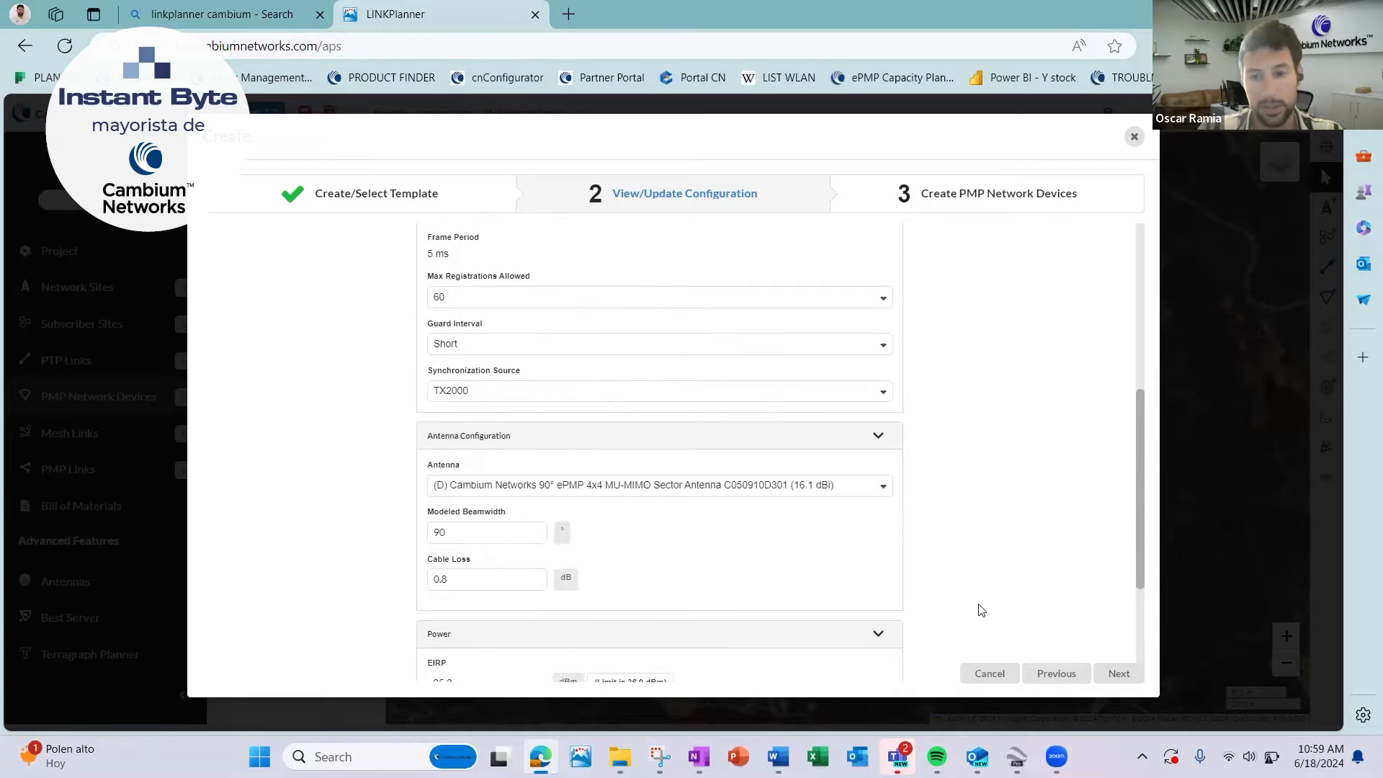
pyautogui.scroll(-2, 770, 548)
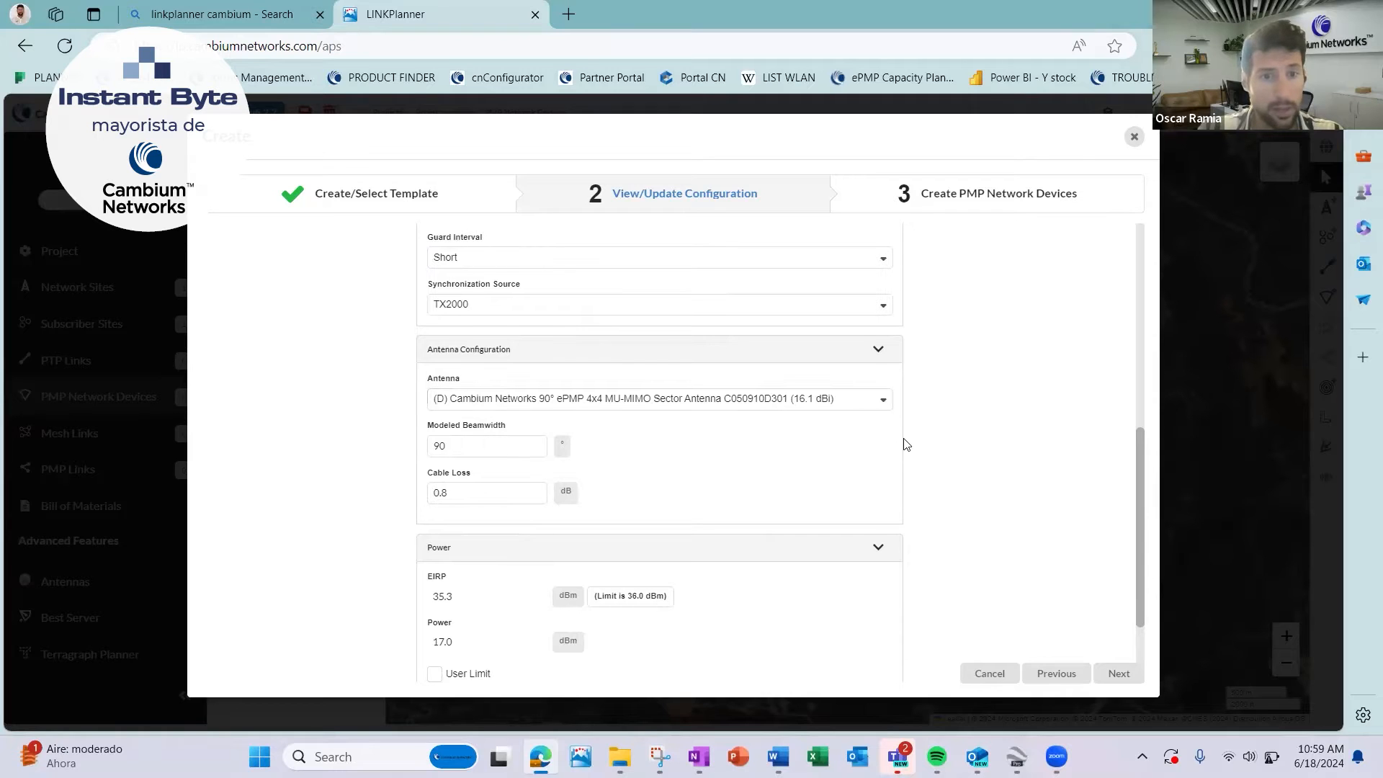
pyautogui.scroll(-2, 798, 545)
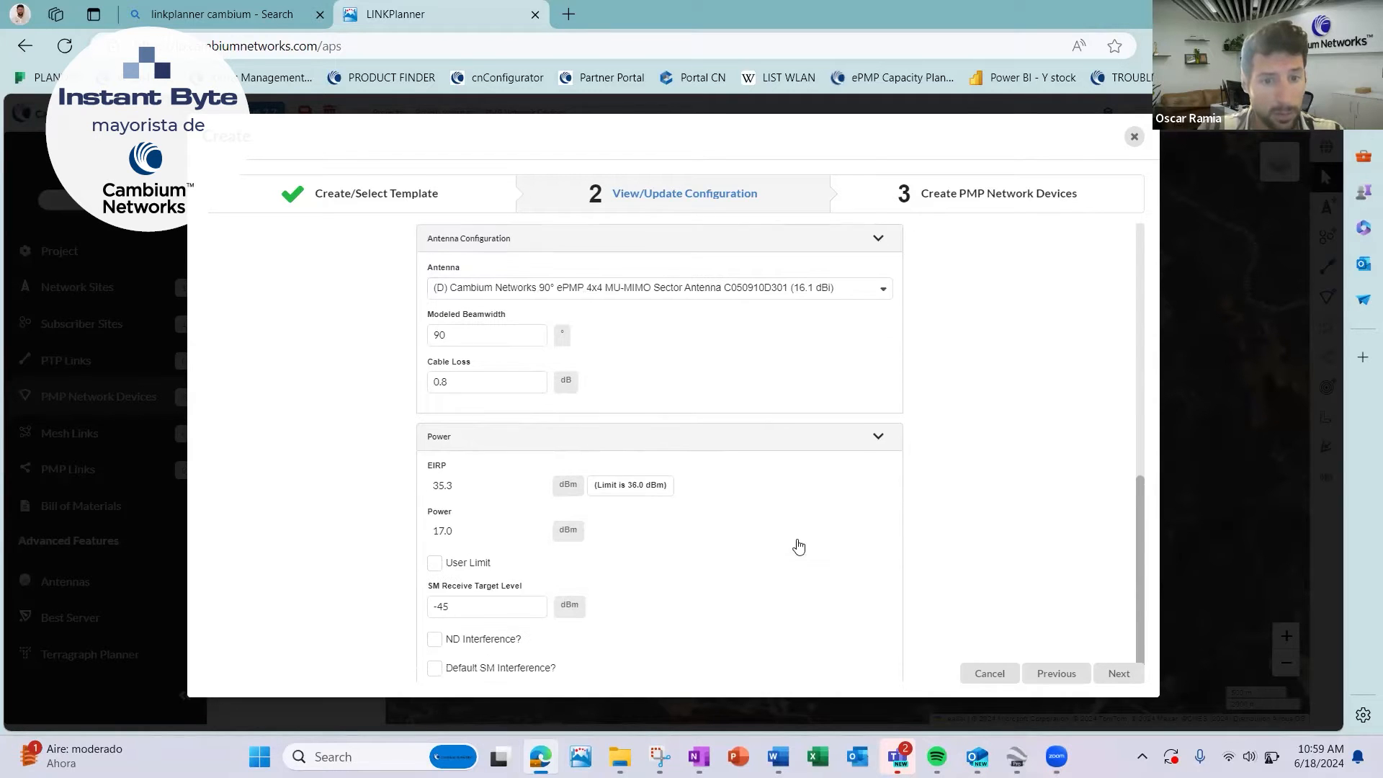
pyautogui.scroll(6, 798, 546)
pyautogui.scroll(4, 797, 545)
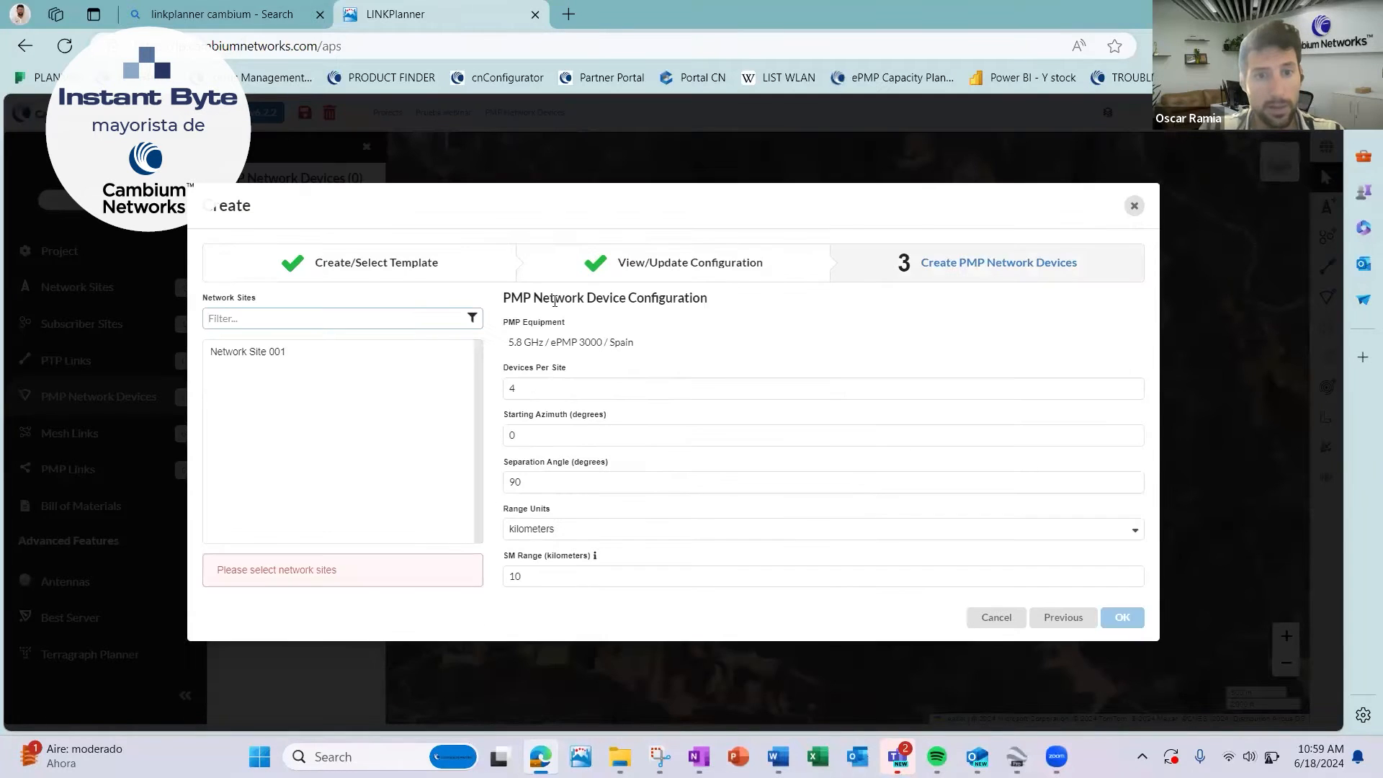
# Create the PMP network equipment on Network Site 001 with 1 device per site.
pyautogui.doubleClick(618, 387)
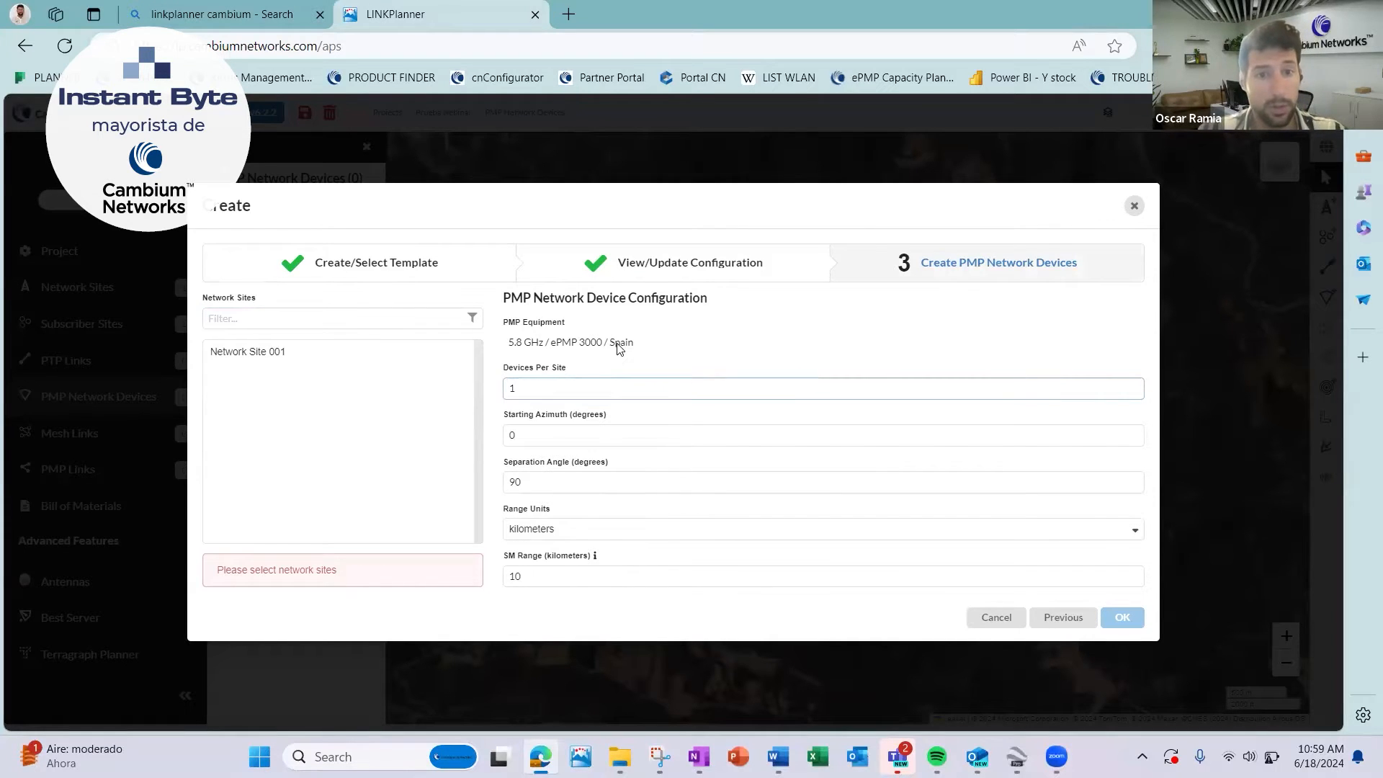
pyautogui.click(1123, 616)
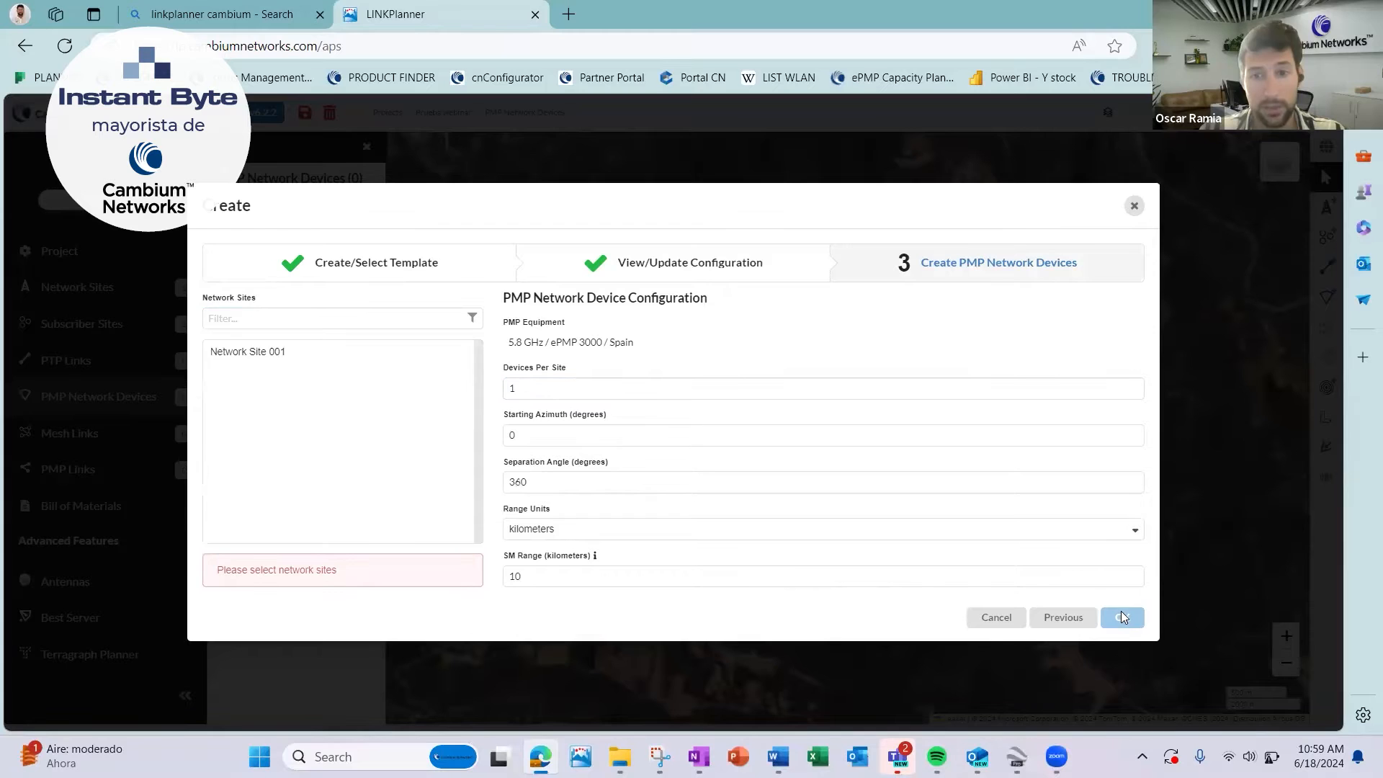
pyautogui.click(262, 356)
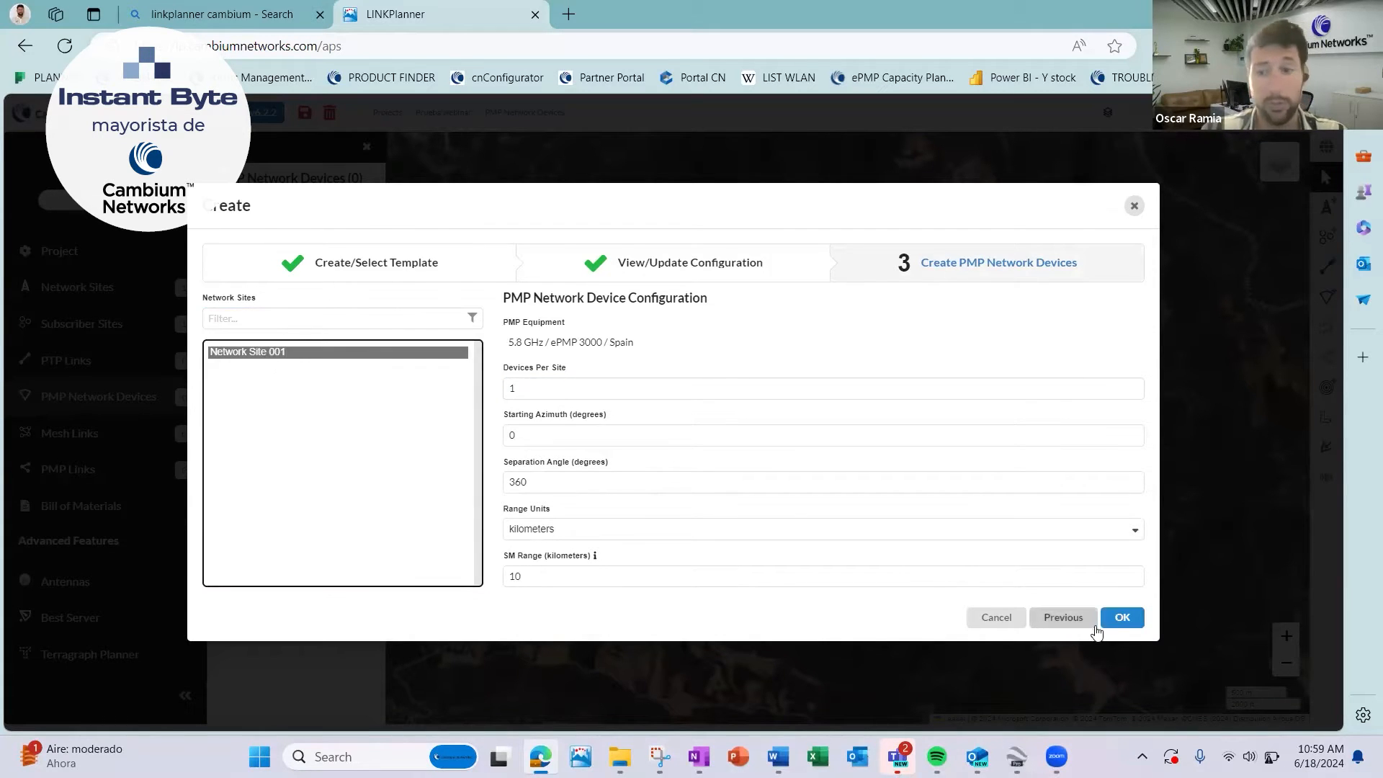
pyautogui.click(1121, 618)
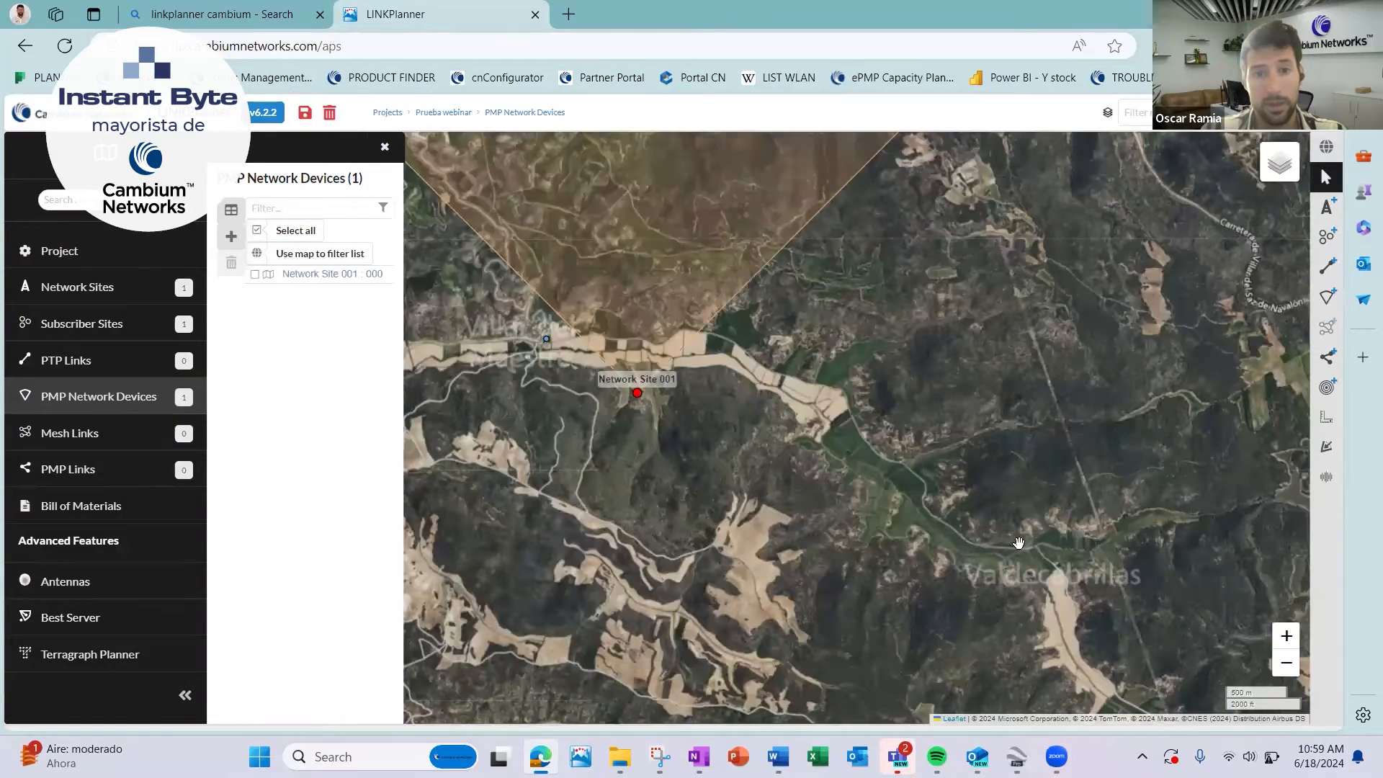
# Reshape the device's sector on the map to azimuth 324°, aiming it northwest and shortening its range to just cover Villar del Maestre.
pyautogui.scroll(-2, 780, 545)
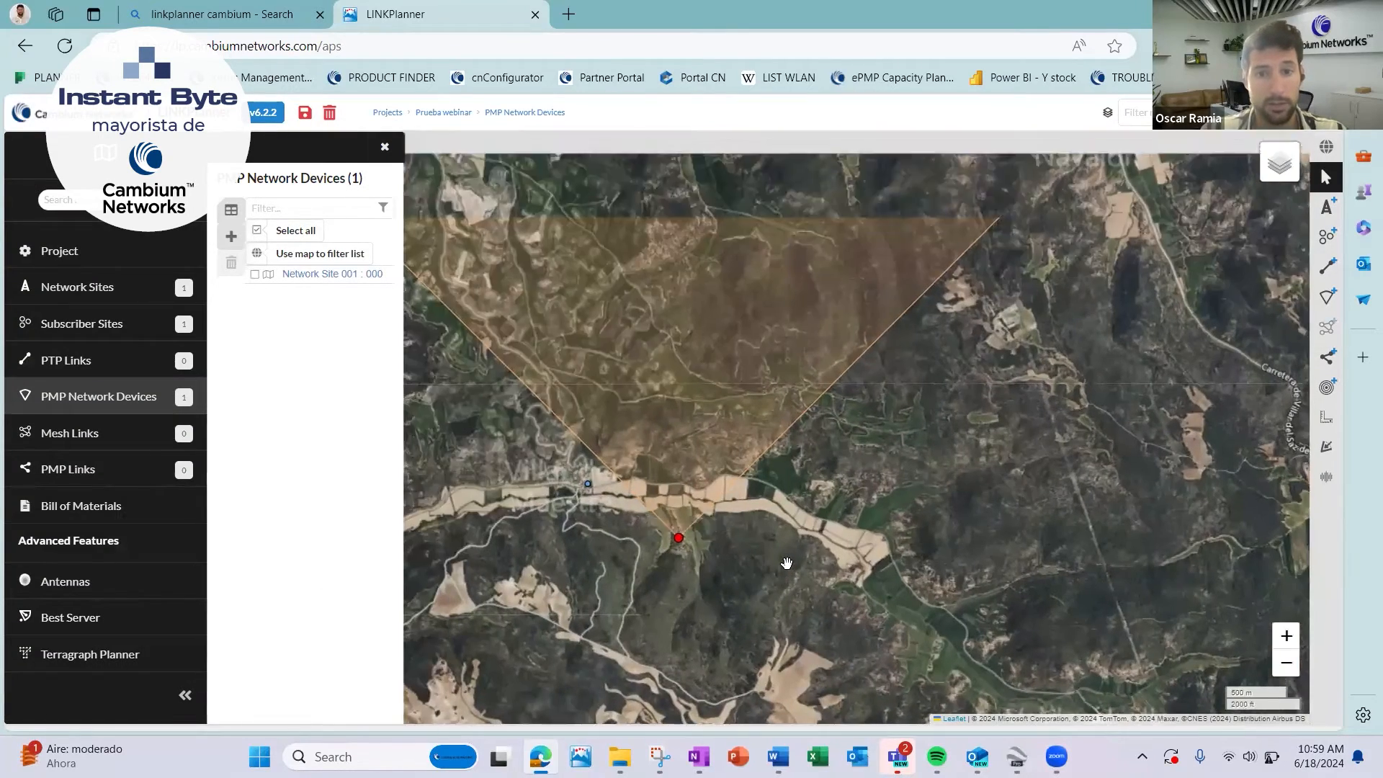
pyautogui.scroll(-1, 787, 563)
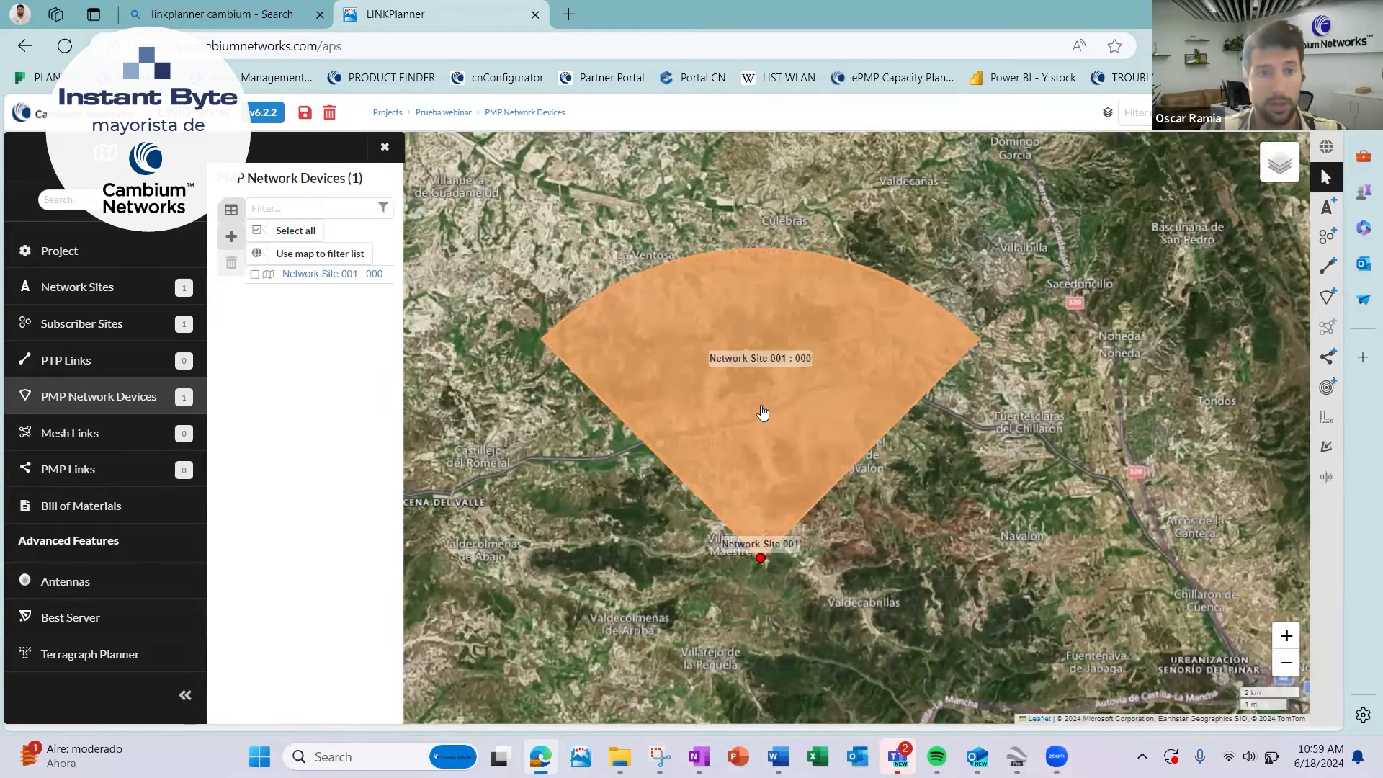
pyautogui.click(762, 412)
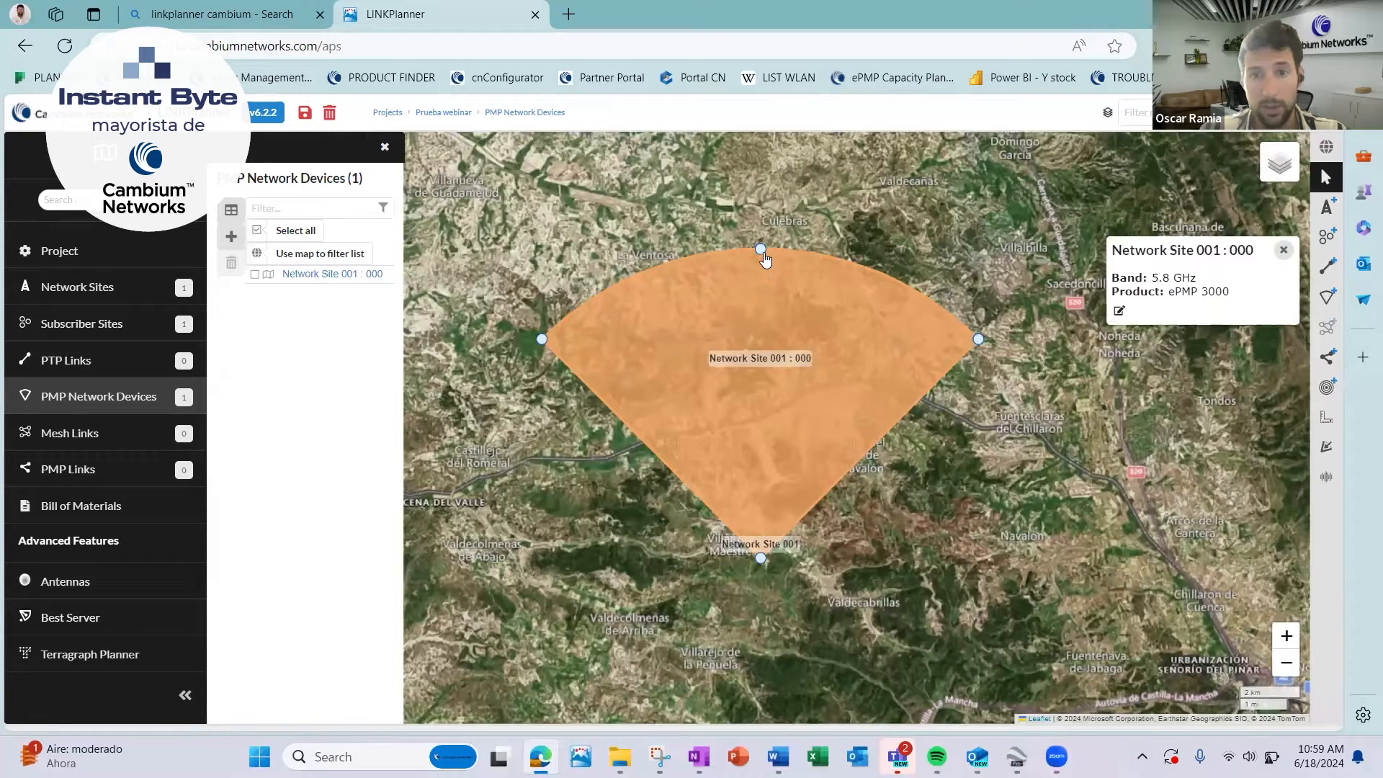
pyautogui.moveTo(761, 250); pyautogui.dragTo(762, 252)
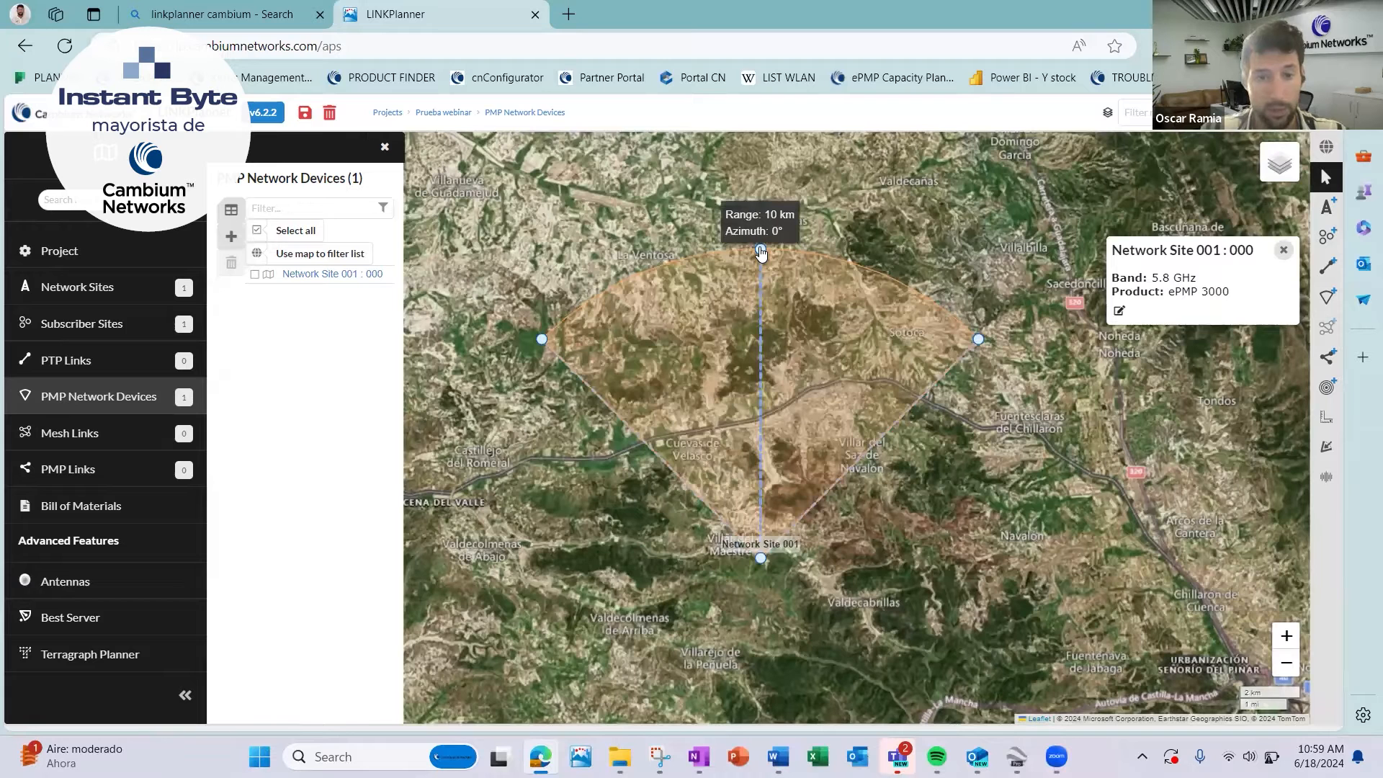
pyautogui.moveTo(761, 252); pyautogui.dragTo(740, 532)
pyautogui.click(755, 506)
pyautogui.scroll(1, 754, 567)
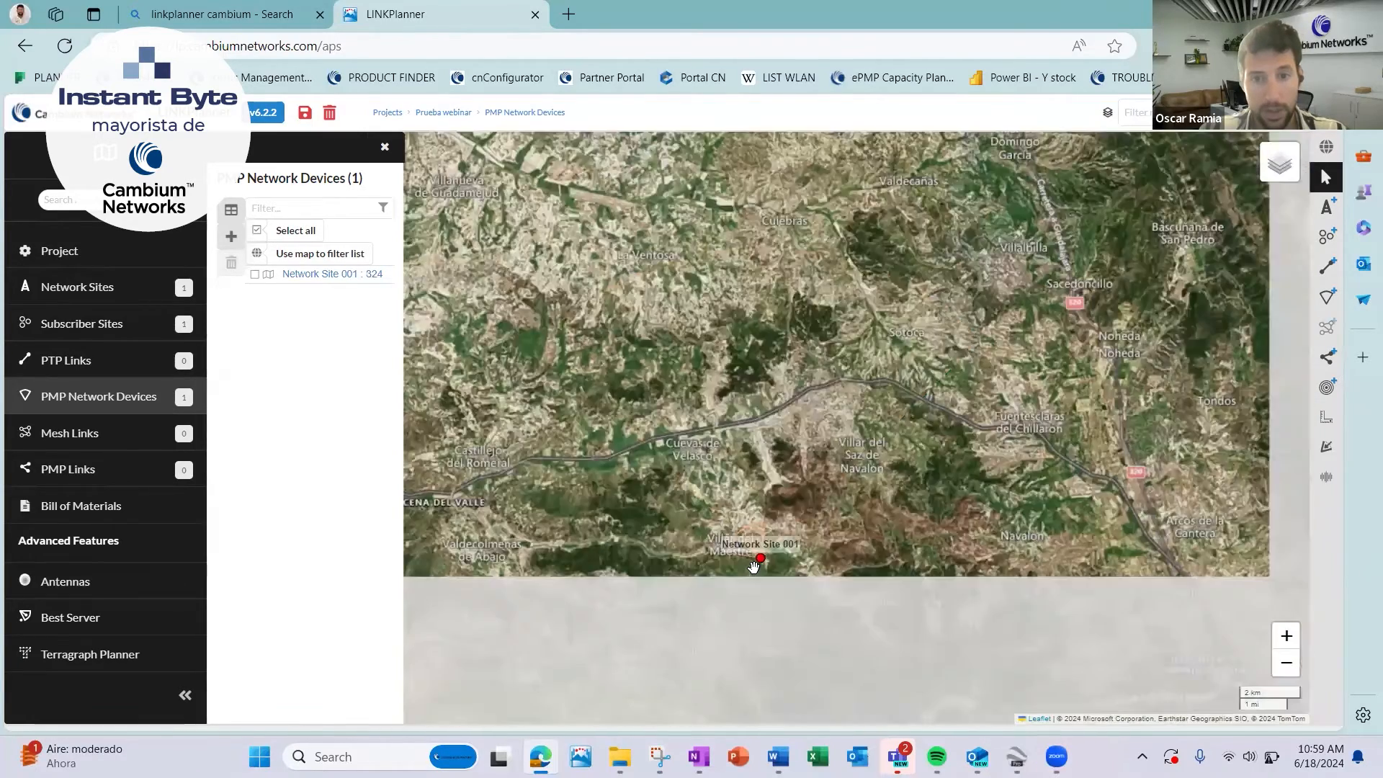
pyautogui.scroll(2, 753, 567)
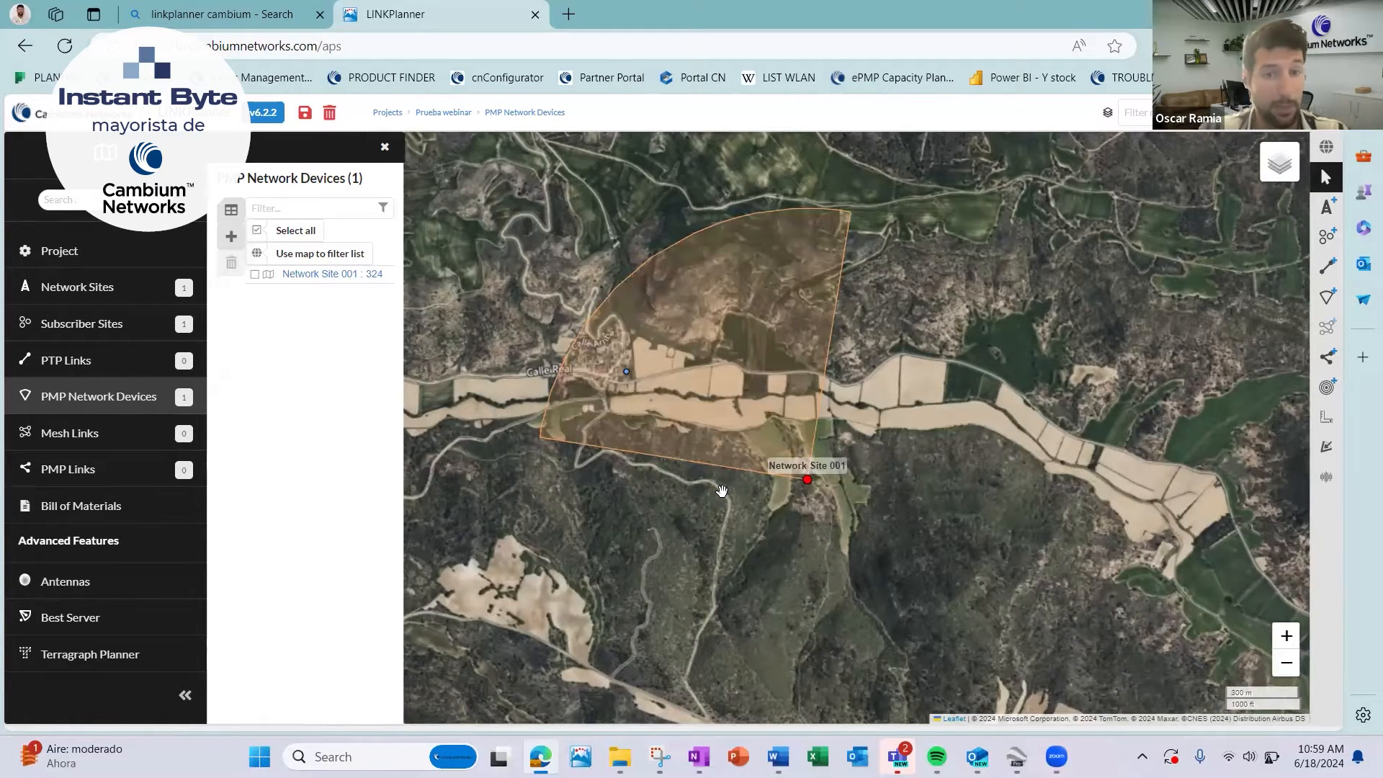
# Place five more subscriber sites inside the sector, four in the village of Villar del Maestre and one northeast of it.
pyautogui.click(1330, 243)
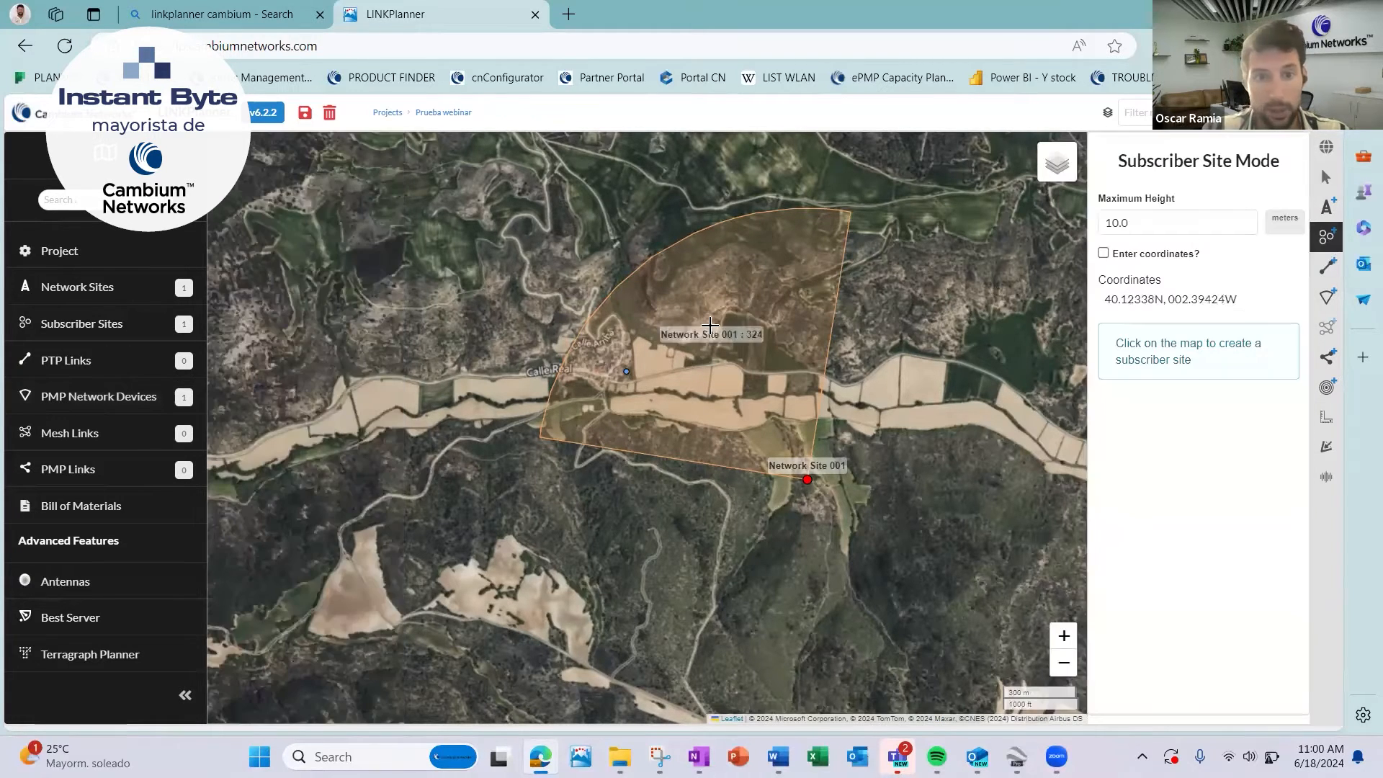
pyautogui.click(632, 347)
pyautogui.click(610, 340)
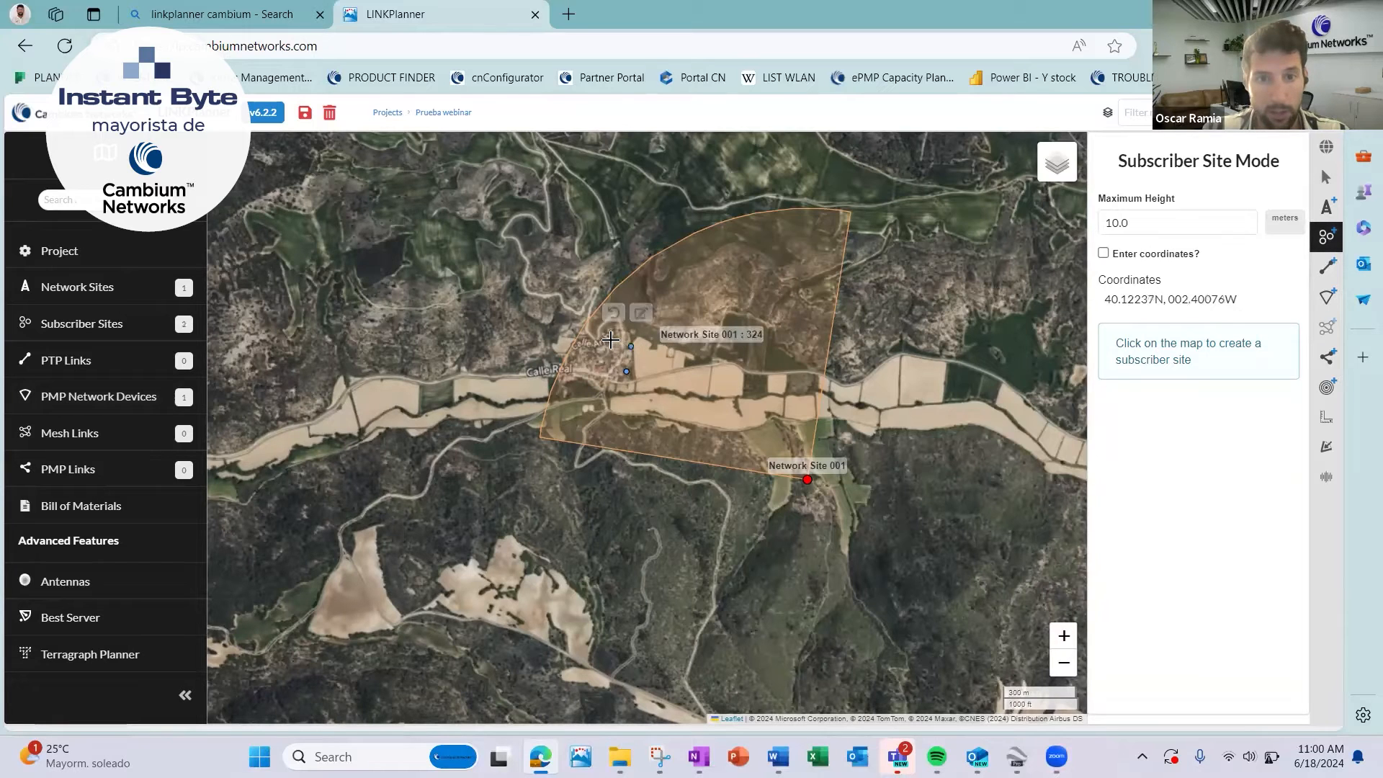
pyautogui.click(576, 369)
pyautogui.click(598, 362)
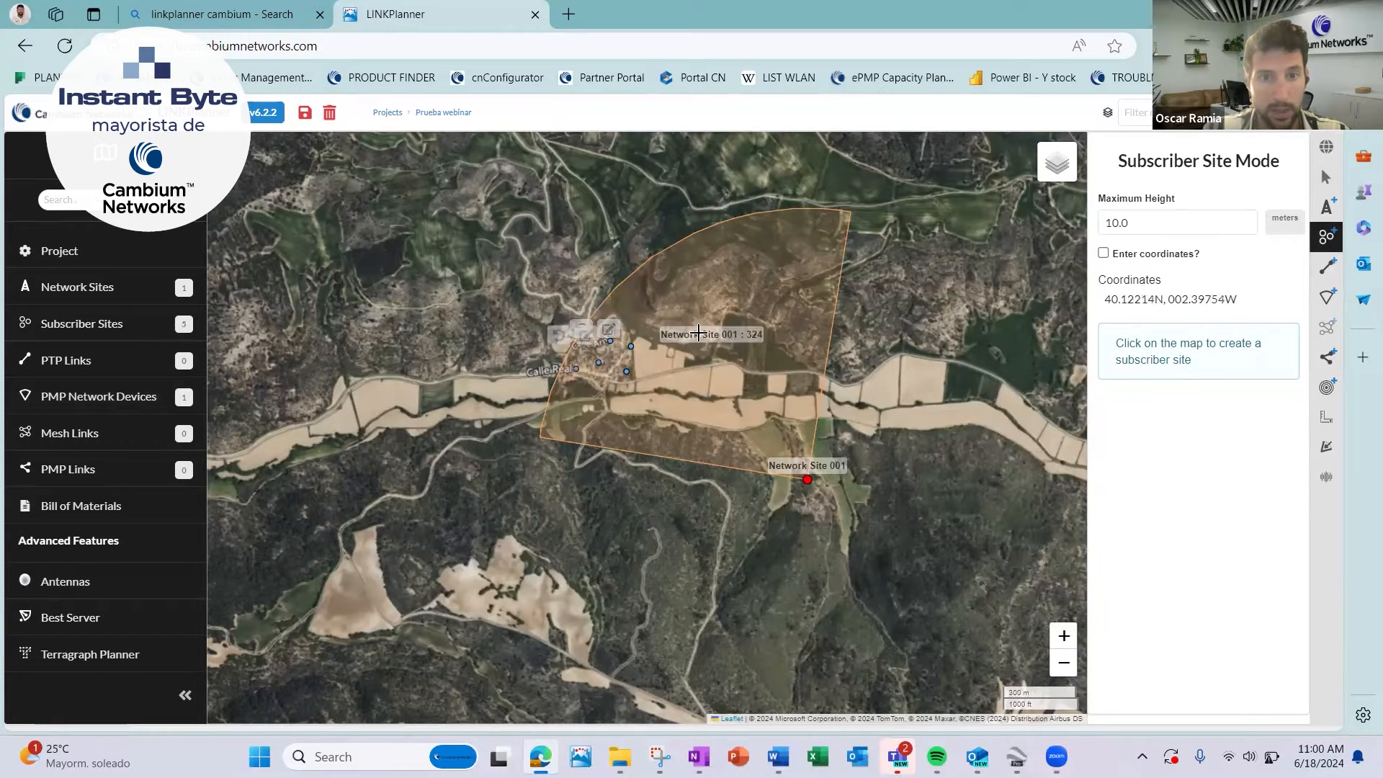
pyautogui.click(722, 285)
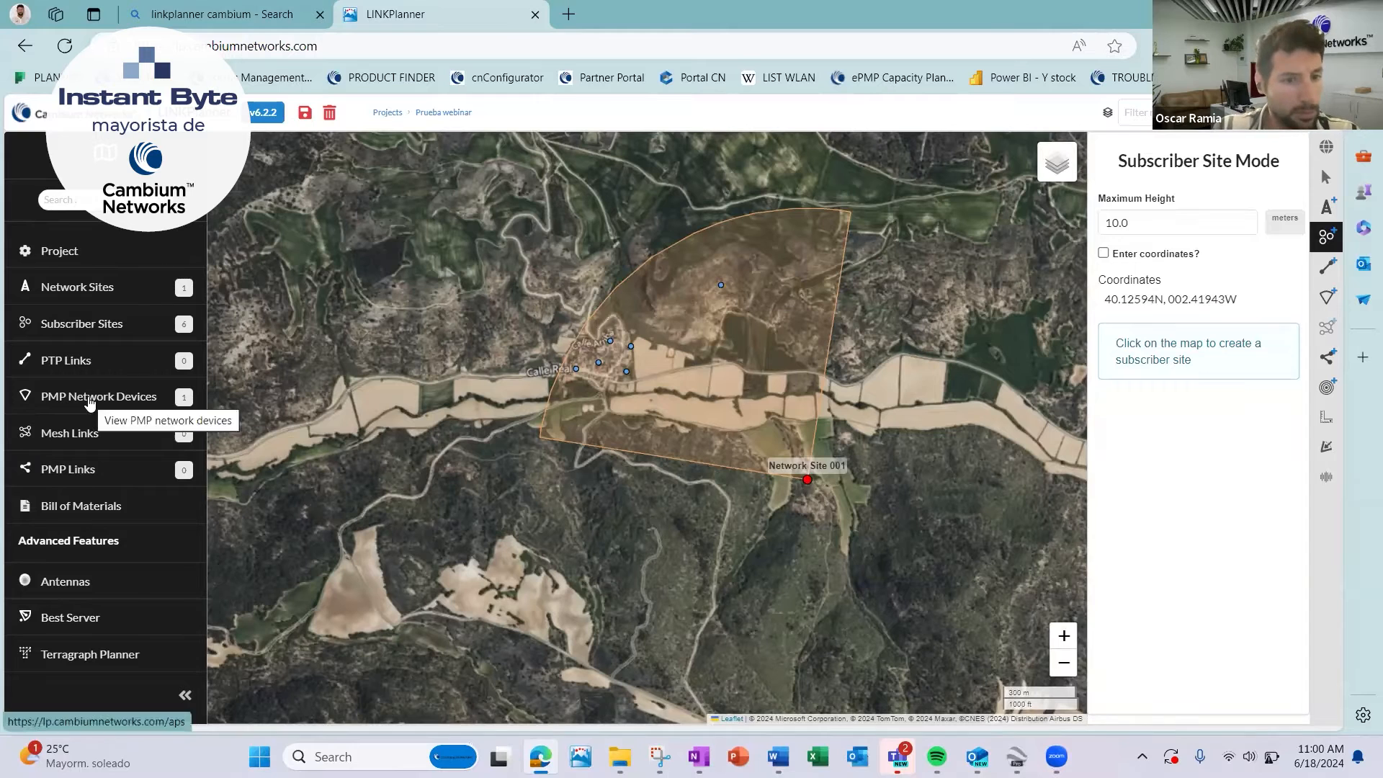
# Open the Best Server calculation and choose ePMP Force 300-16 as the subscriber product to use.
pyautogui.click(27, 619)
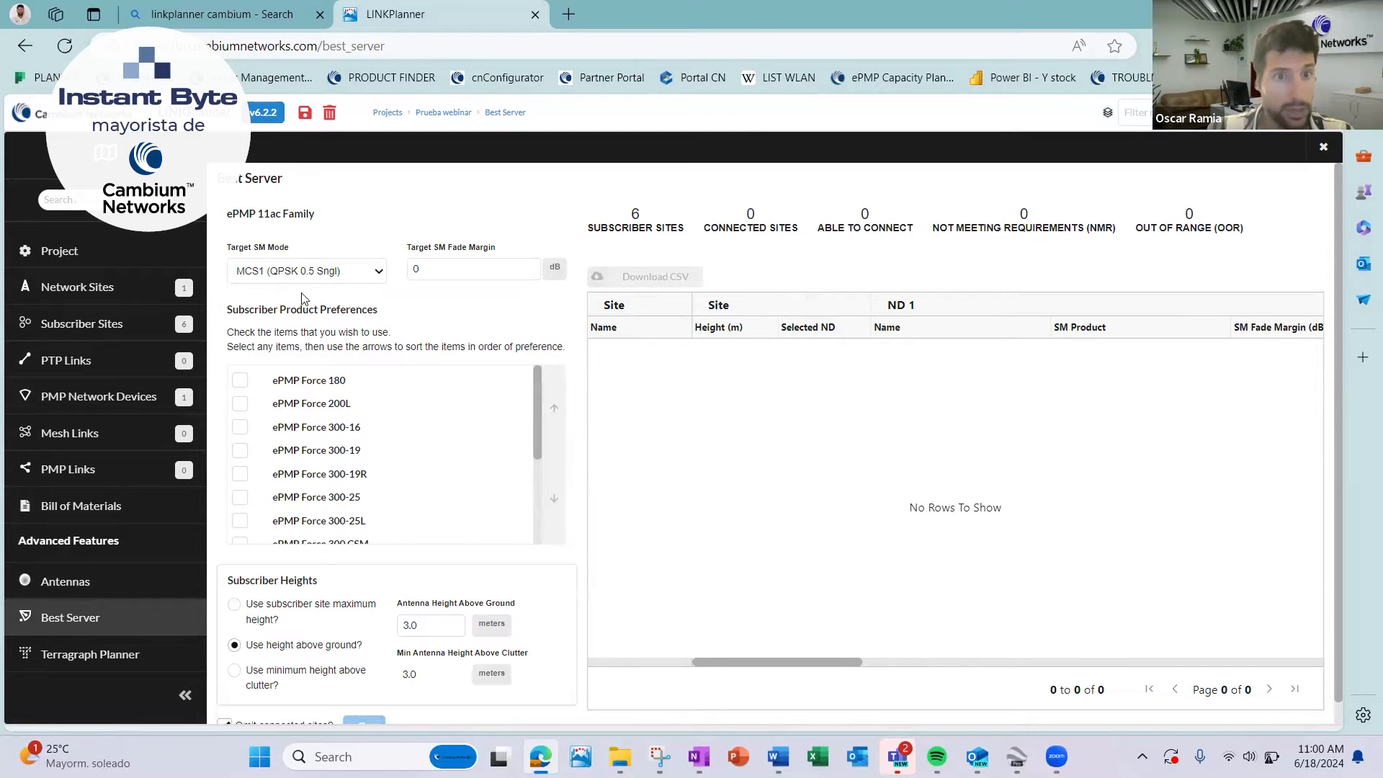
pyautogui.moveTo(536, 409); pyautogui.dragTo(549, 485)
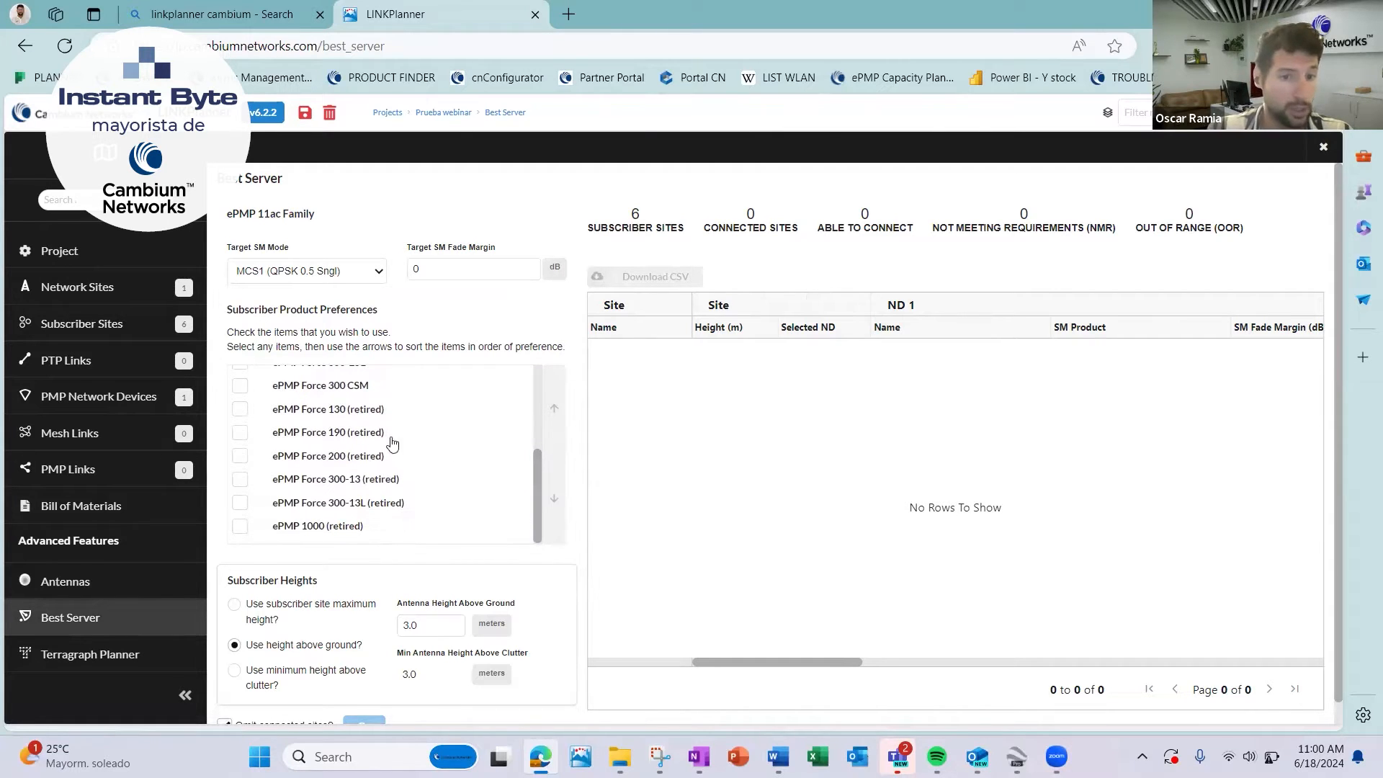
pyautogui.moveTo(541, 456); pyautogui.dragTo(549, 423)
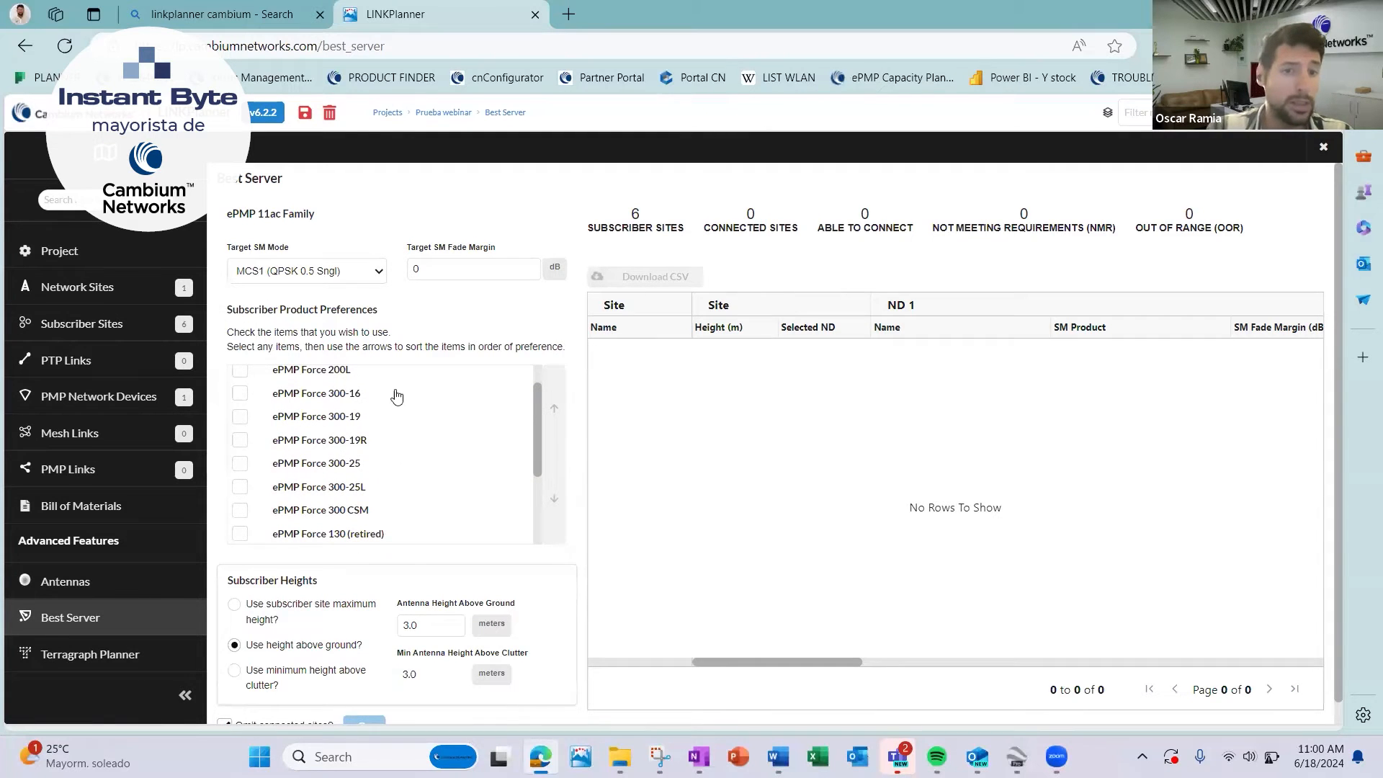
pyautogui.click(240, 395)
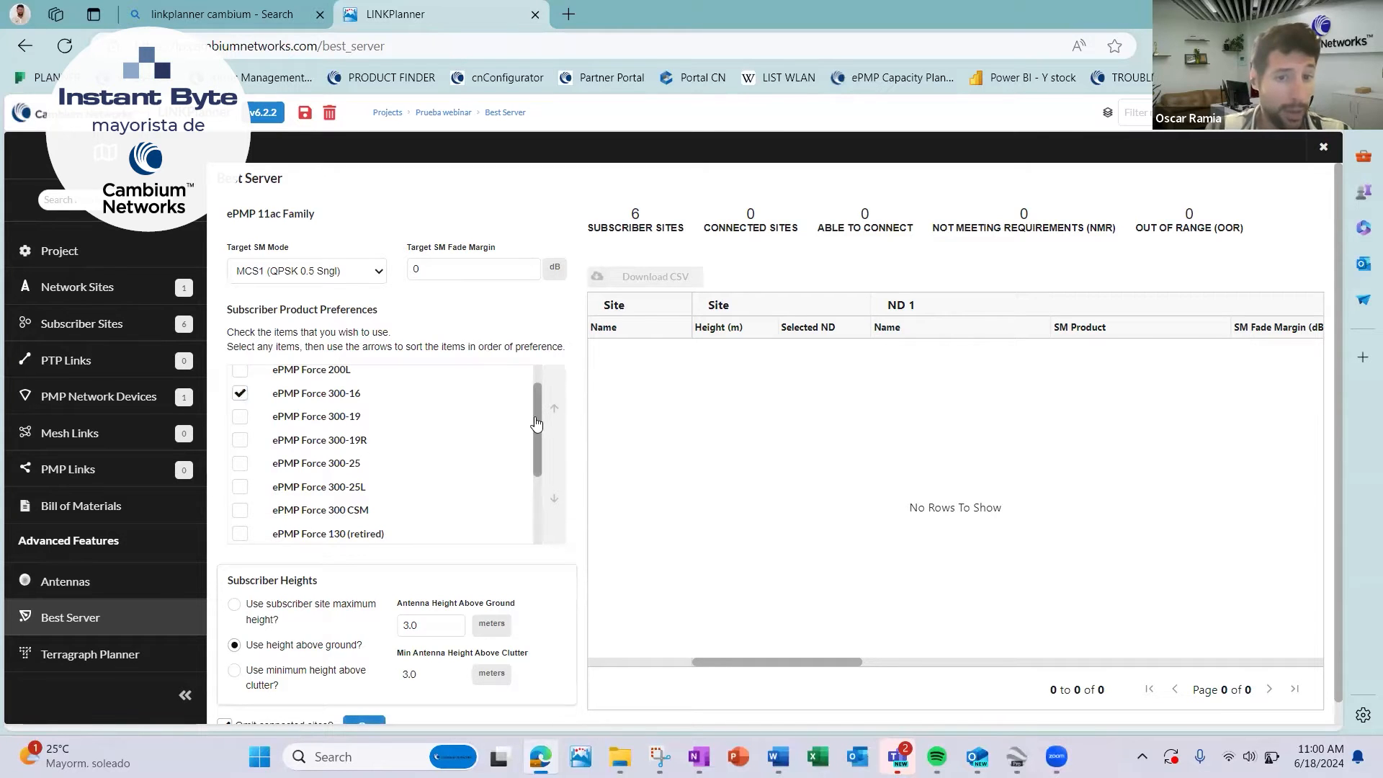
pyautogui.moveTo(535, 423)
pyautogui.mouseDown()
pyautogui.moveTo(547, 388)
pyautogui.moveTo(541, 428)
pyautogui.moveTo(541, 404)
pyautogui.mouseUp()
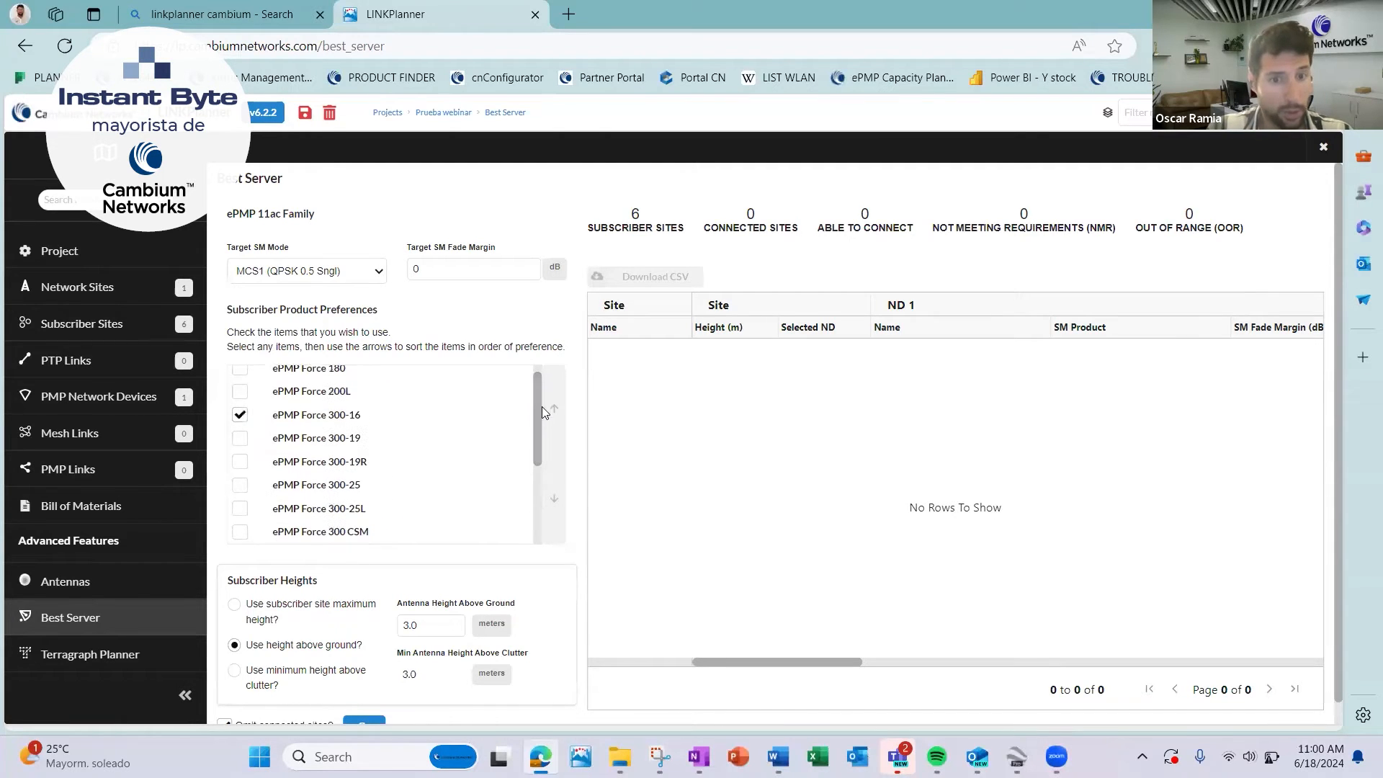
# Set the Best Server subscriber heights to use each subscriber site's maximum height.
pyautogui.scroll(-1, 535, 539)
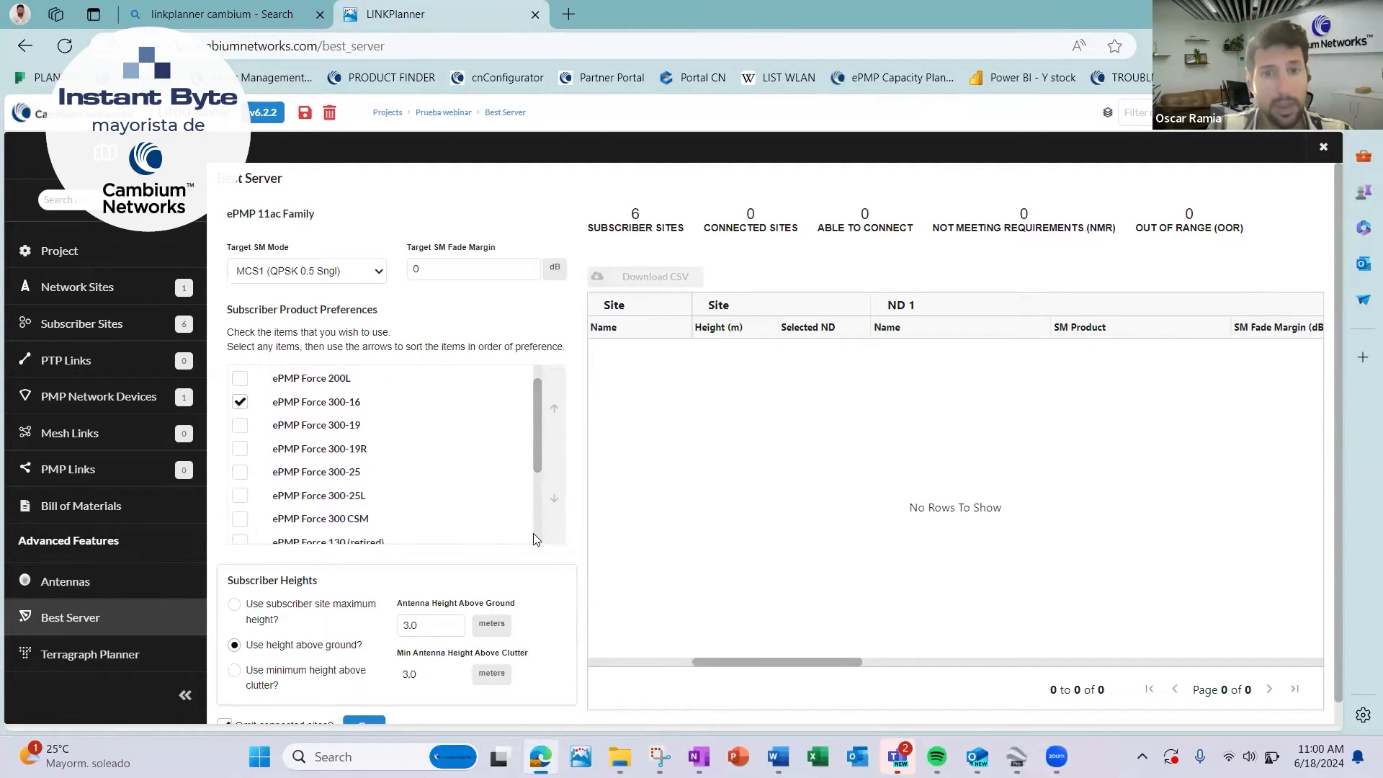
pyautogui.scroll(-1, 557, 589)
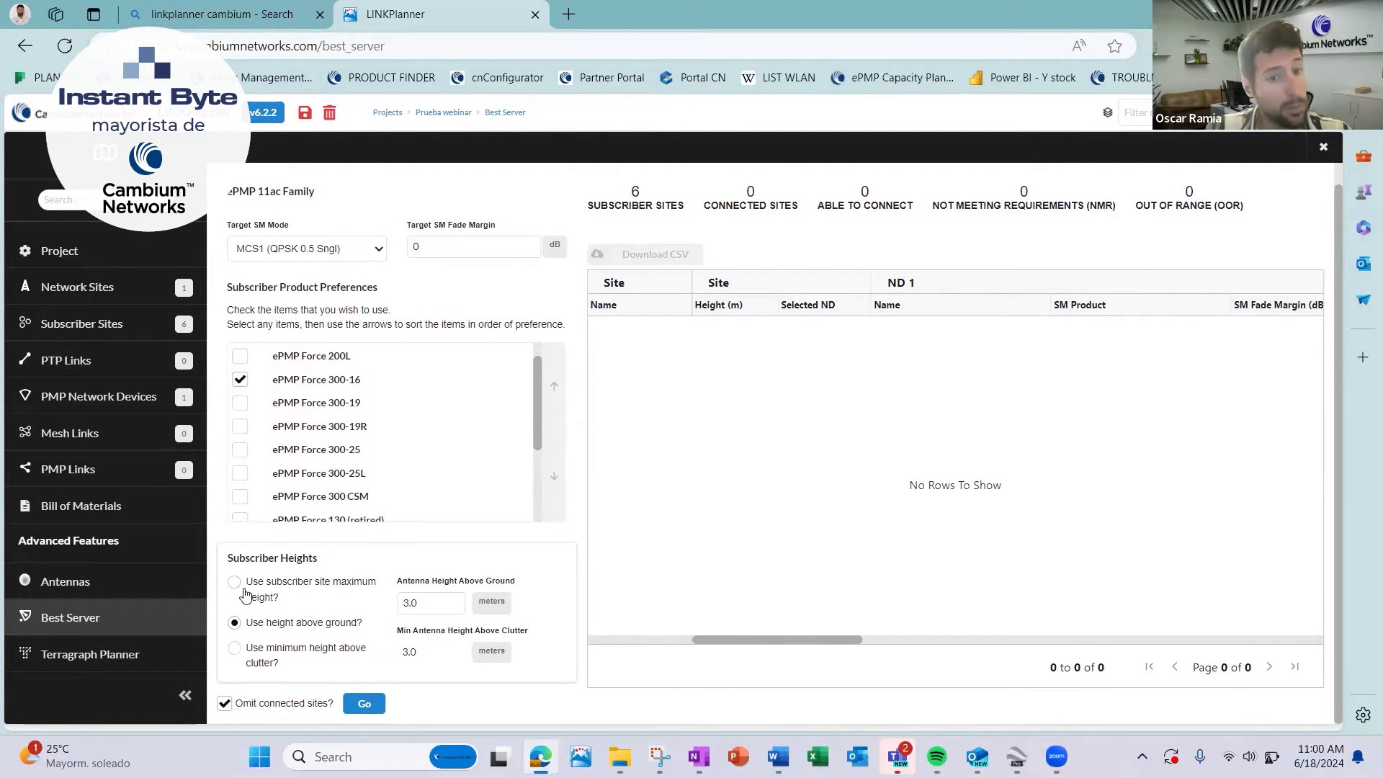
pyautogui.click(284, 592)
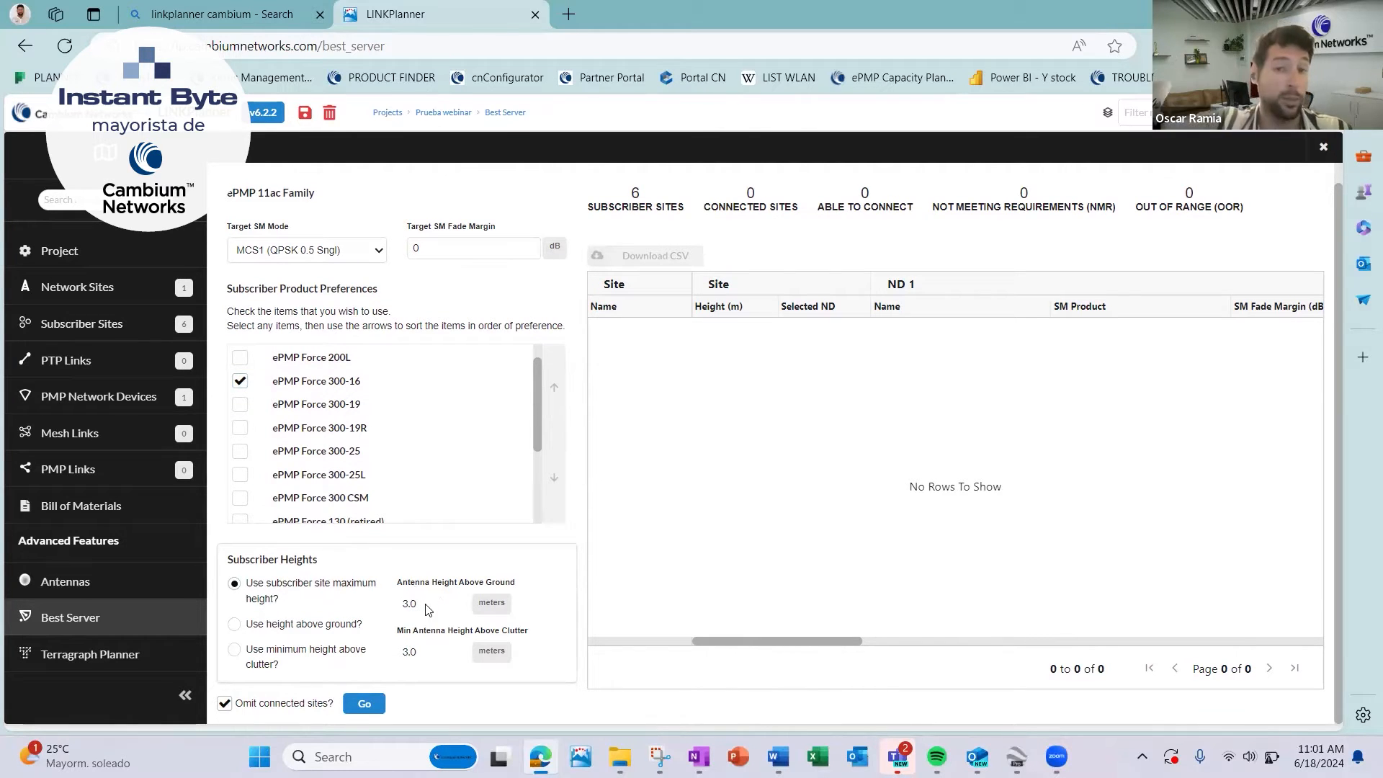
# Set the subscriber heights to a minimum of 5 m above clutter and run the Best Server analysis.
pyautogui.click(294, 624)
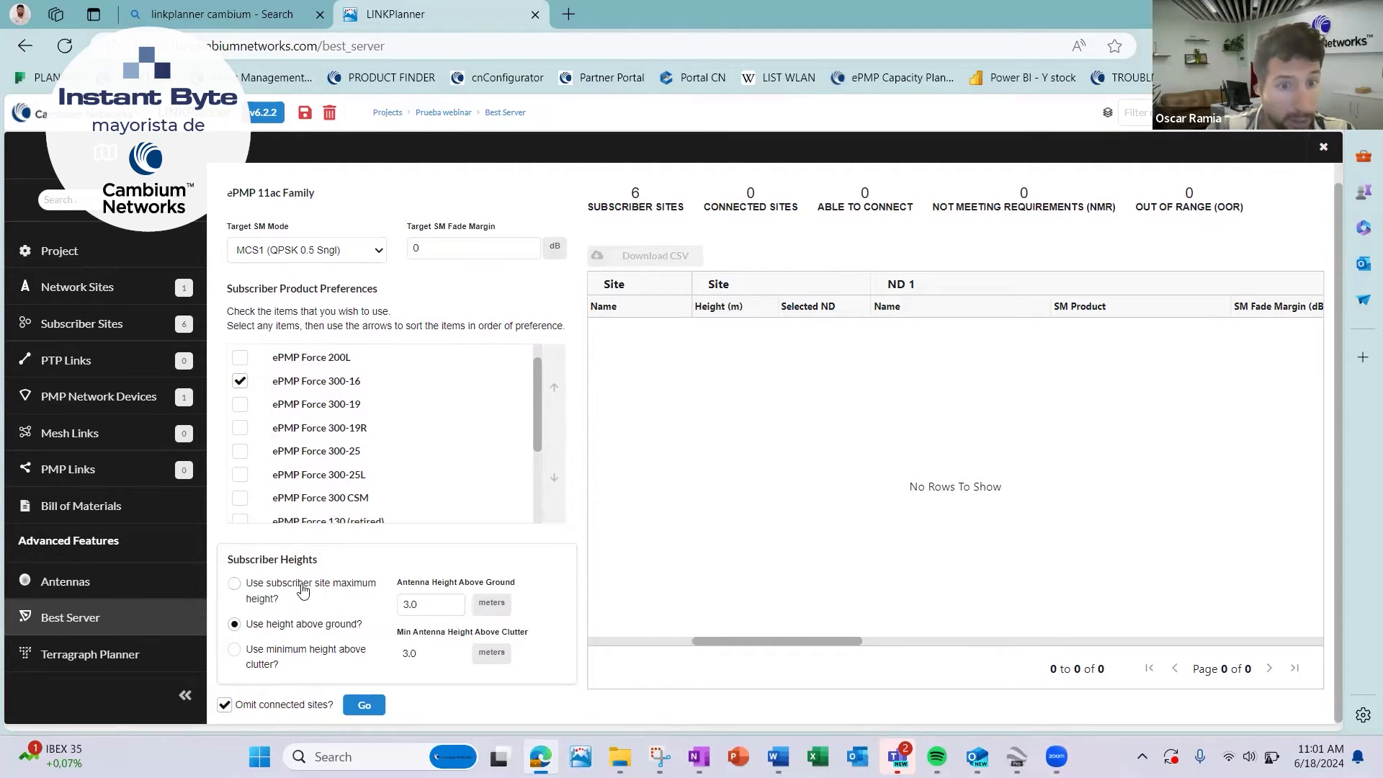
pyautogui.click(307, 585)
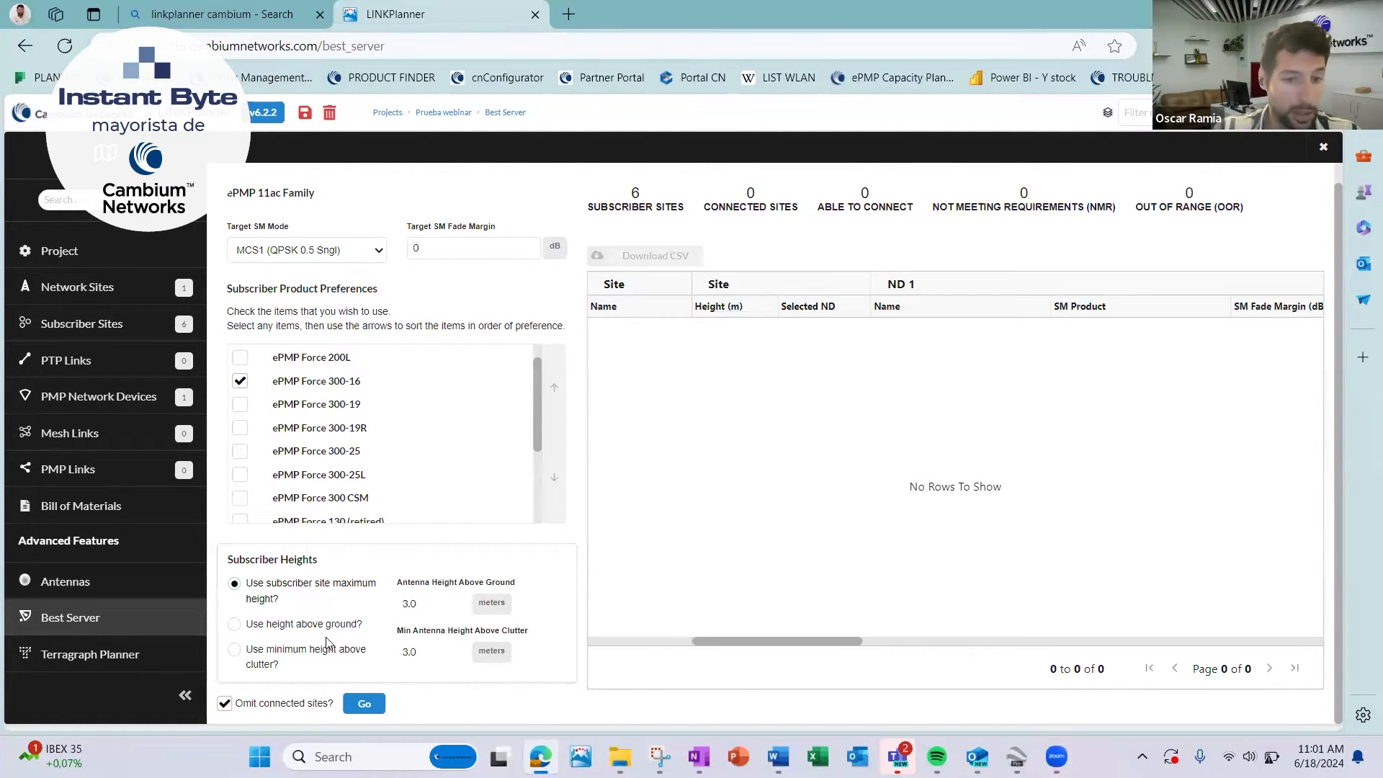
pyautogui.click(296, 654)
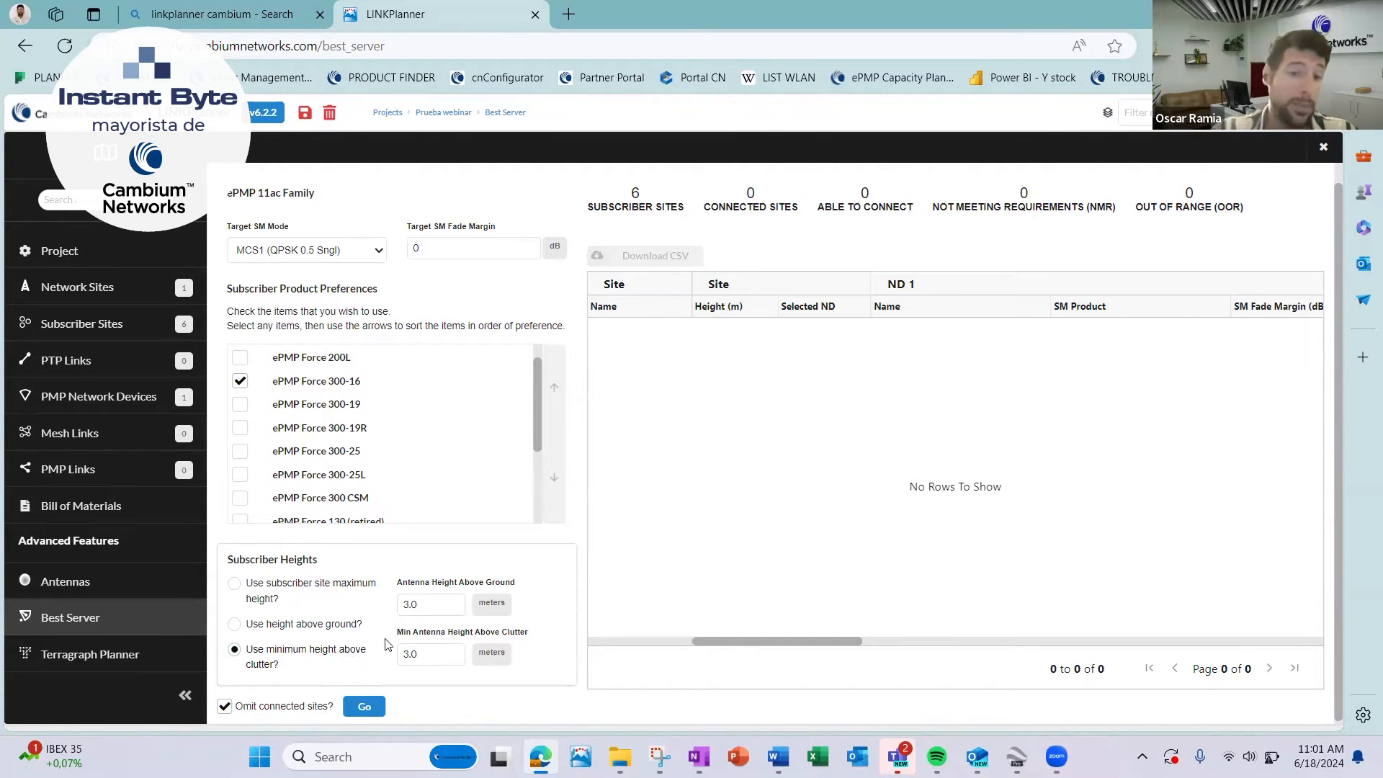
pyautogui.moveTo(419, 651); pyautogui.dragTo(365, 653)
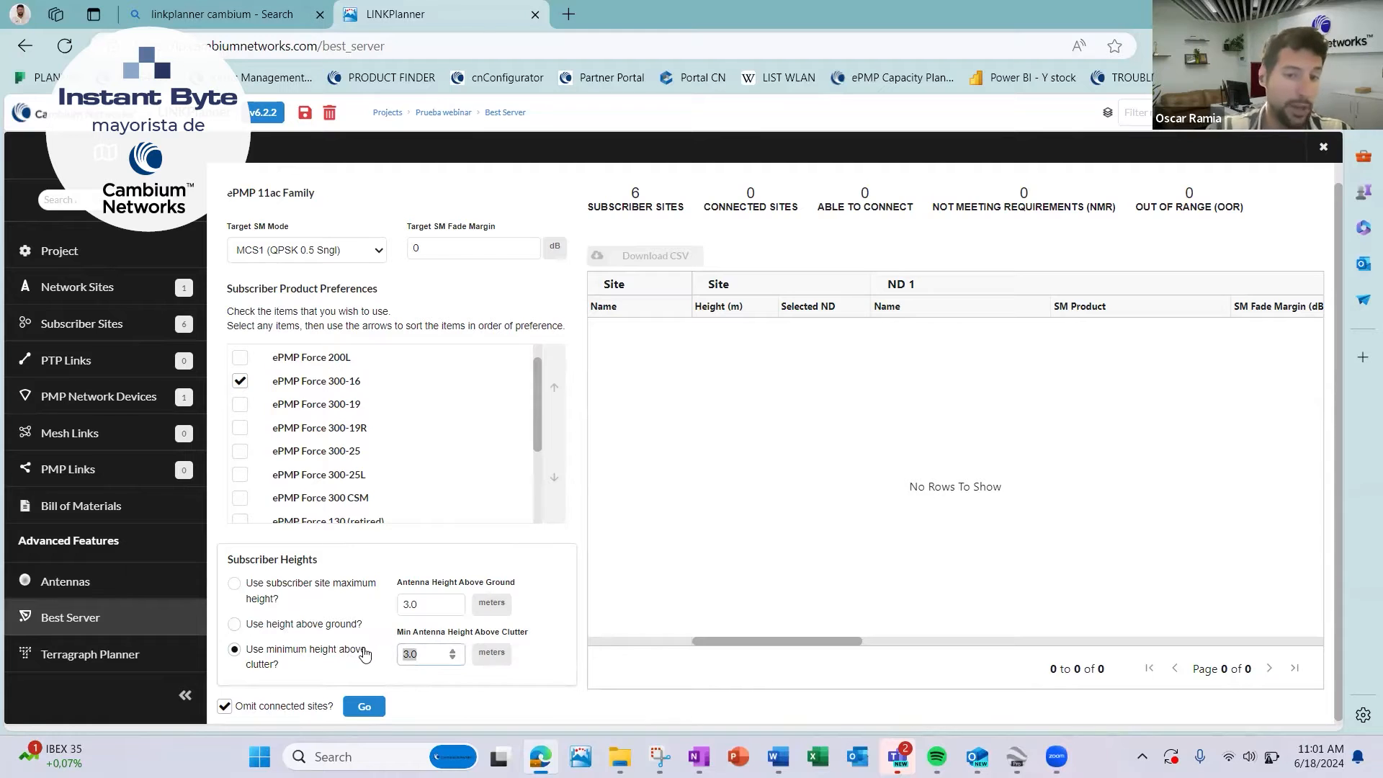
pyautogui.write('5')
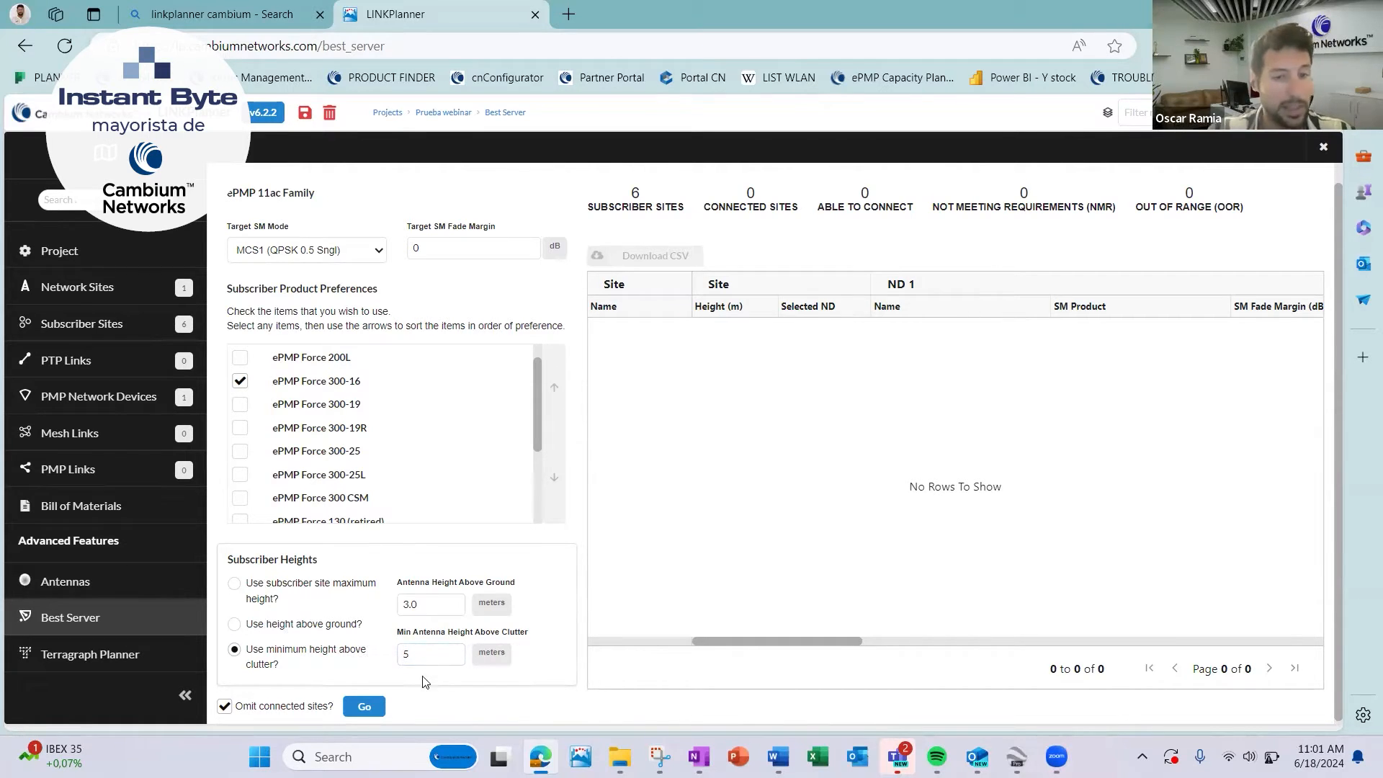
pyautogui.click(366, 707)
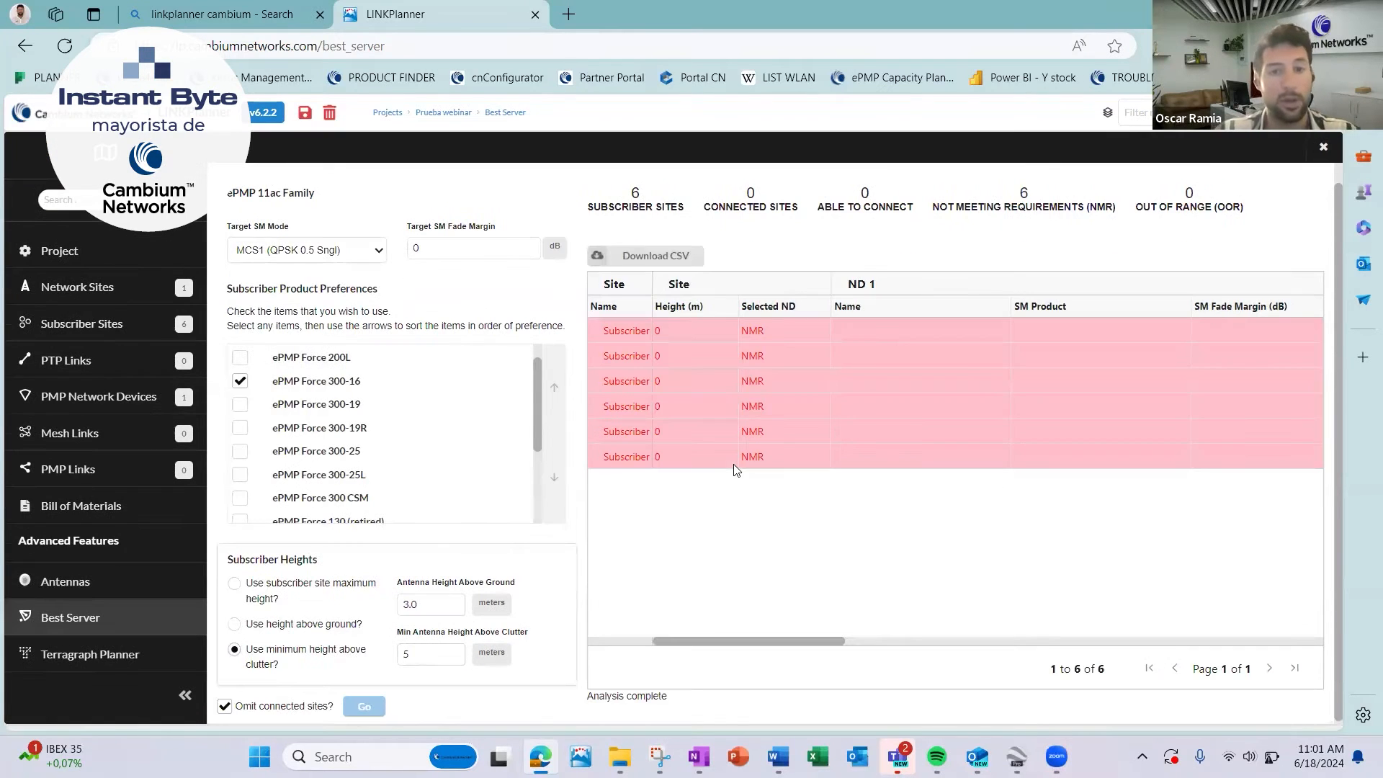
pyautogui.click(780, 330)
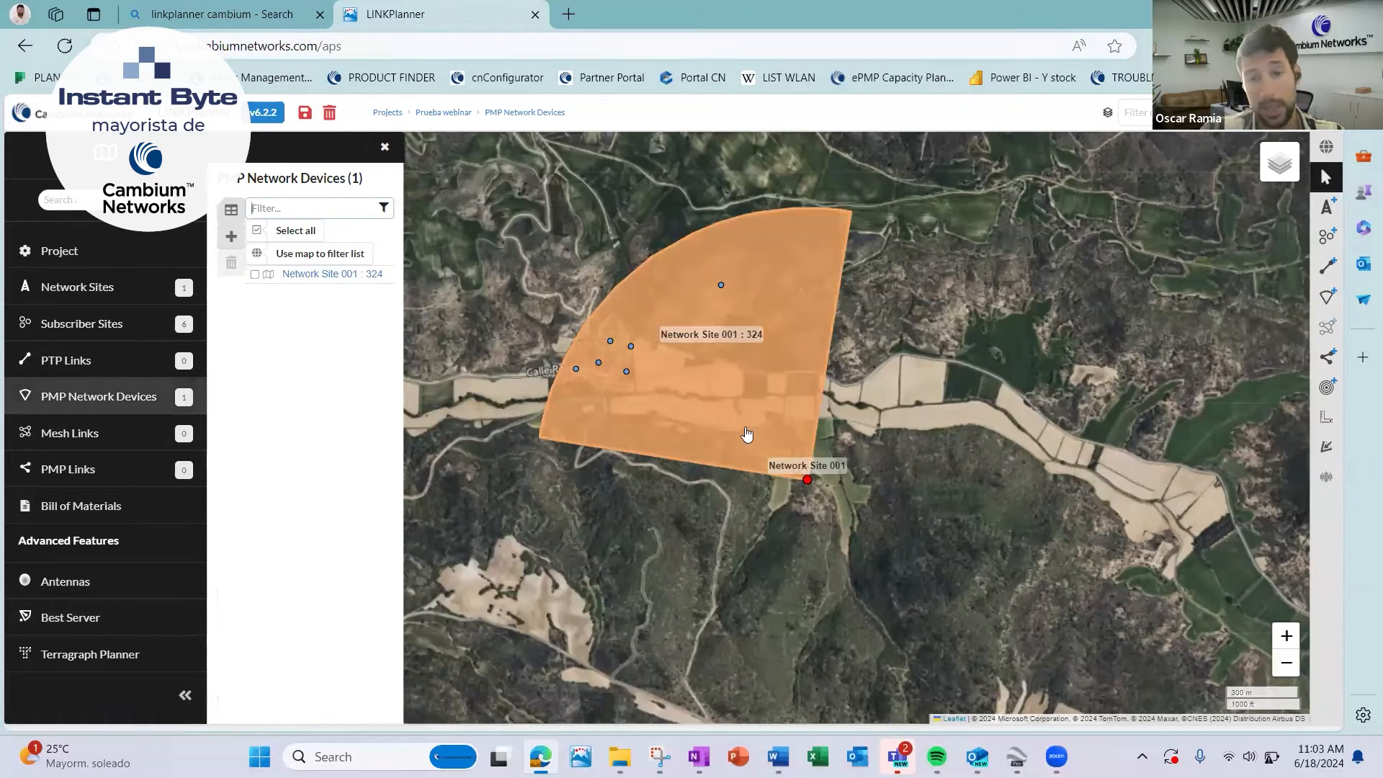
# Set the antenna height of PMP network device Network Site 001 : 324 to 40 m and save the device.
pyautogui.click(328, 277)
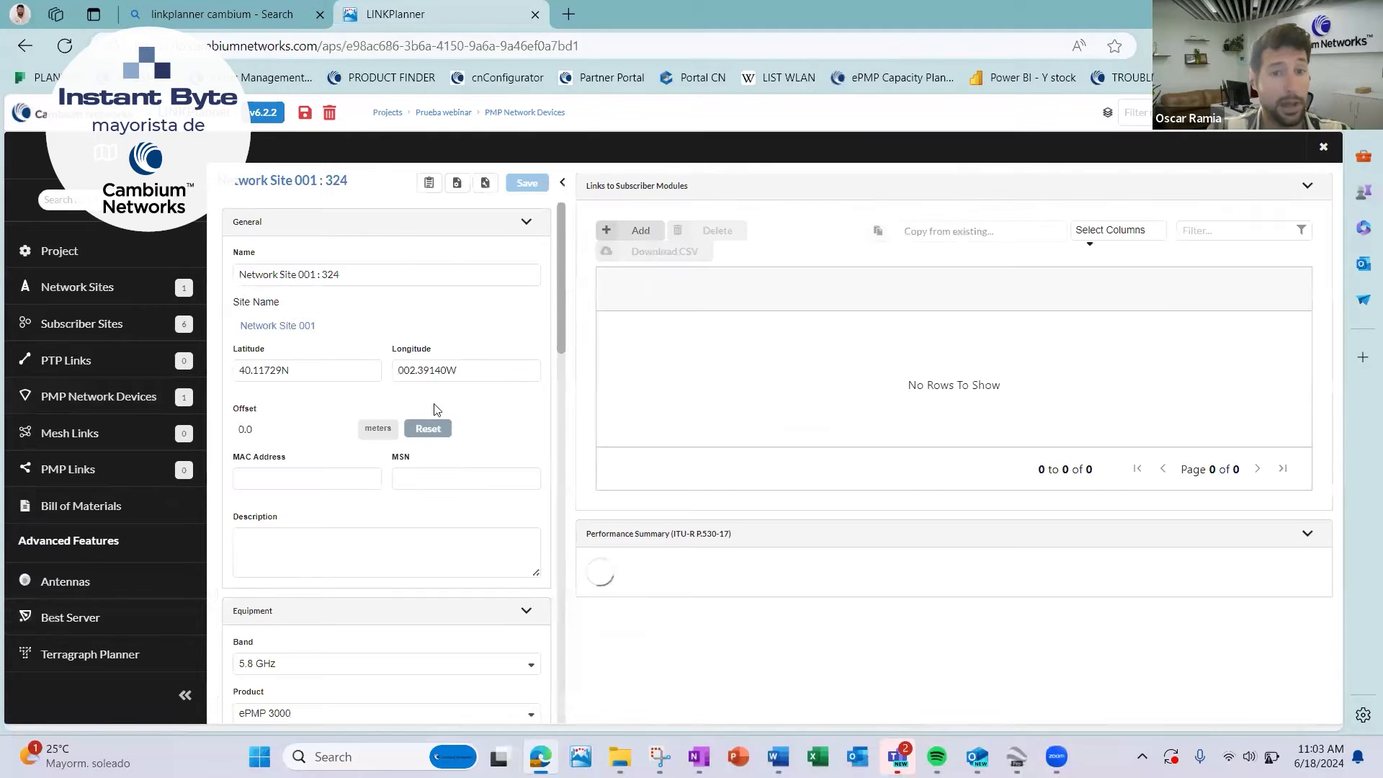
pyautogui.scroll(-10, 344, 467)
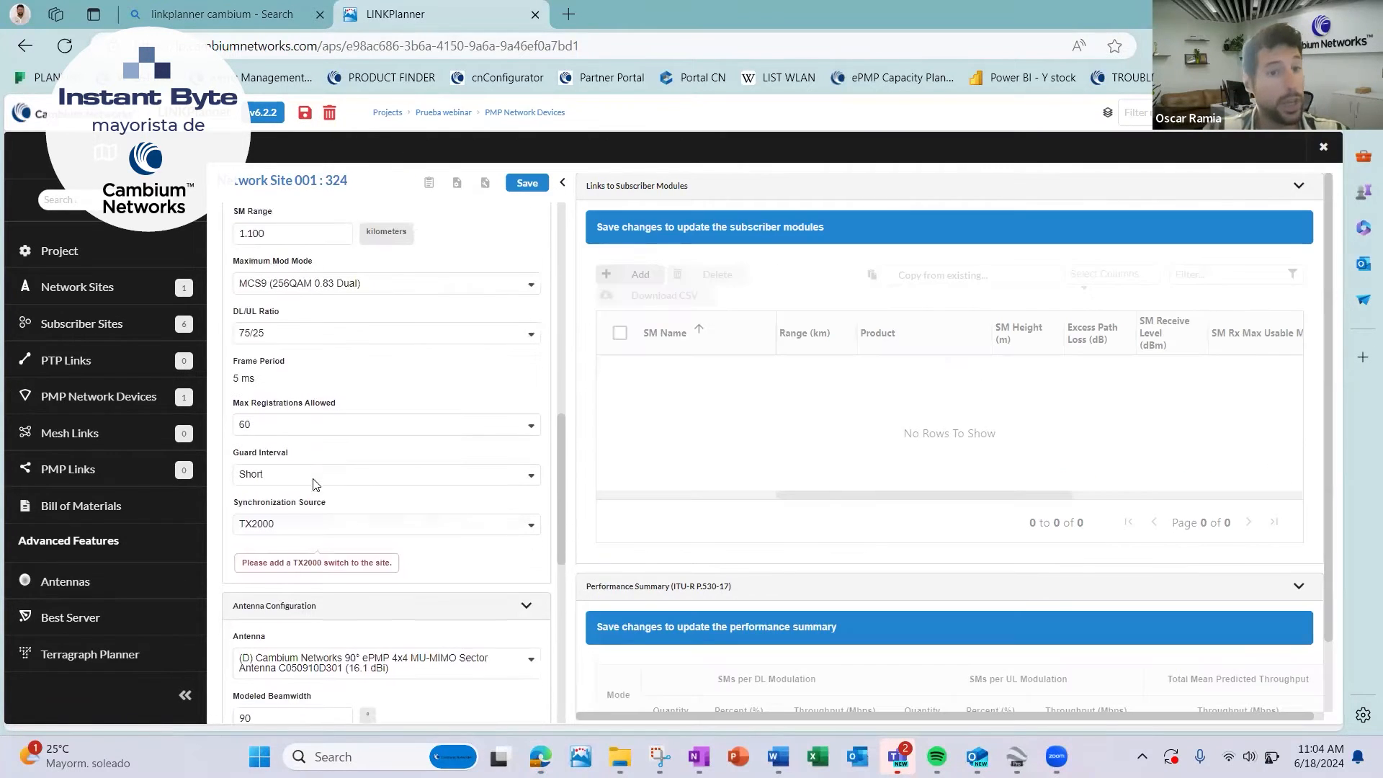
pyautogui.scroll(-3, 322, 435)
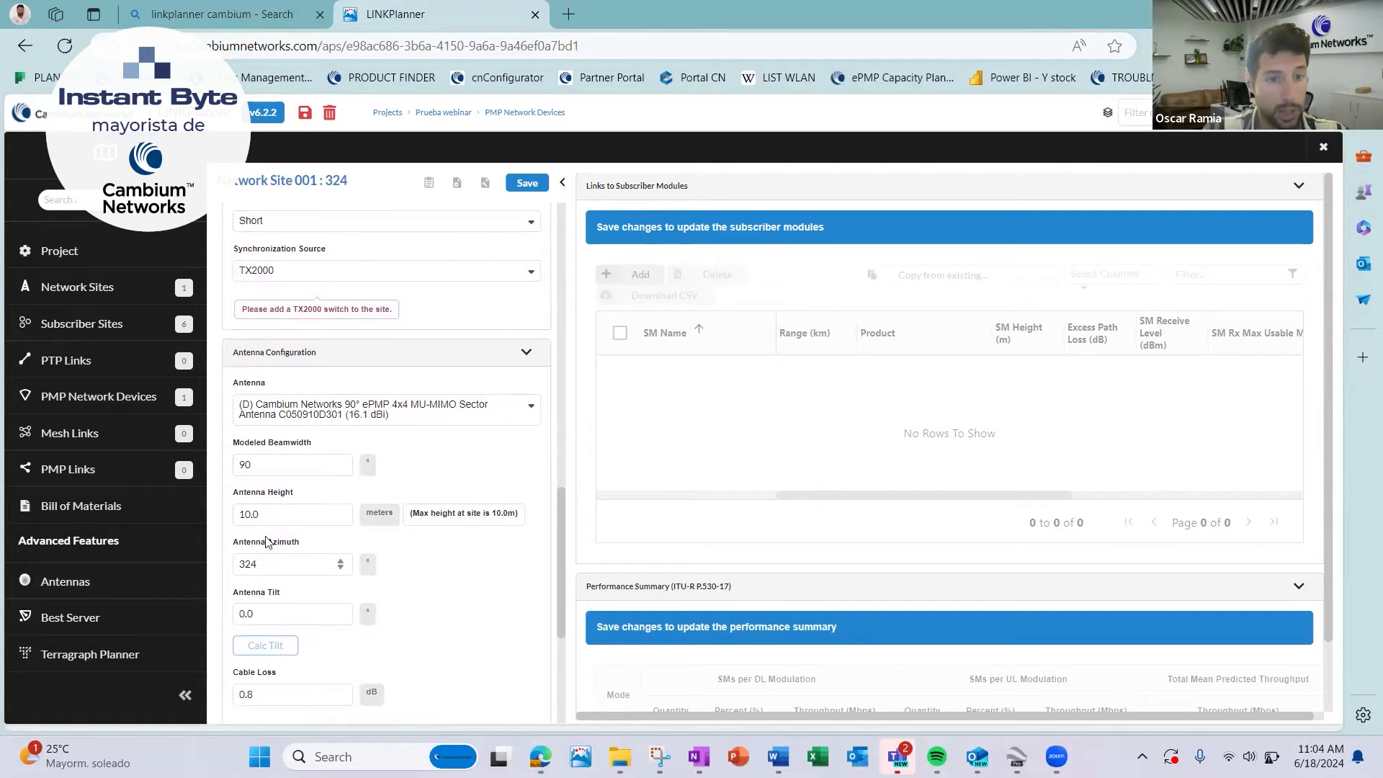
pyautogui.moveTo(249, 513); pyautogui.dragTo(214, 517)
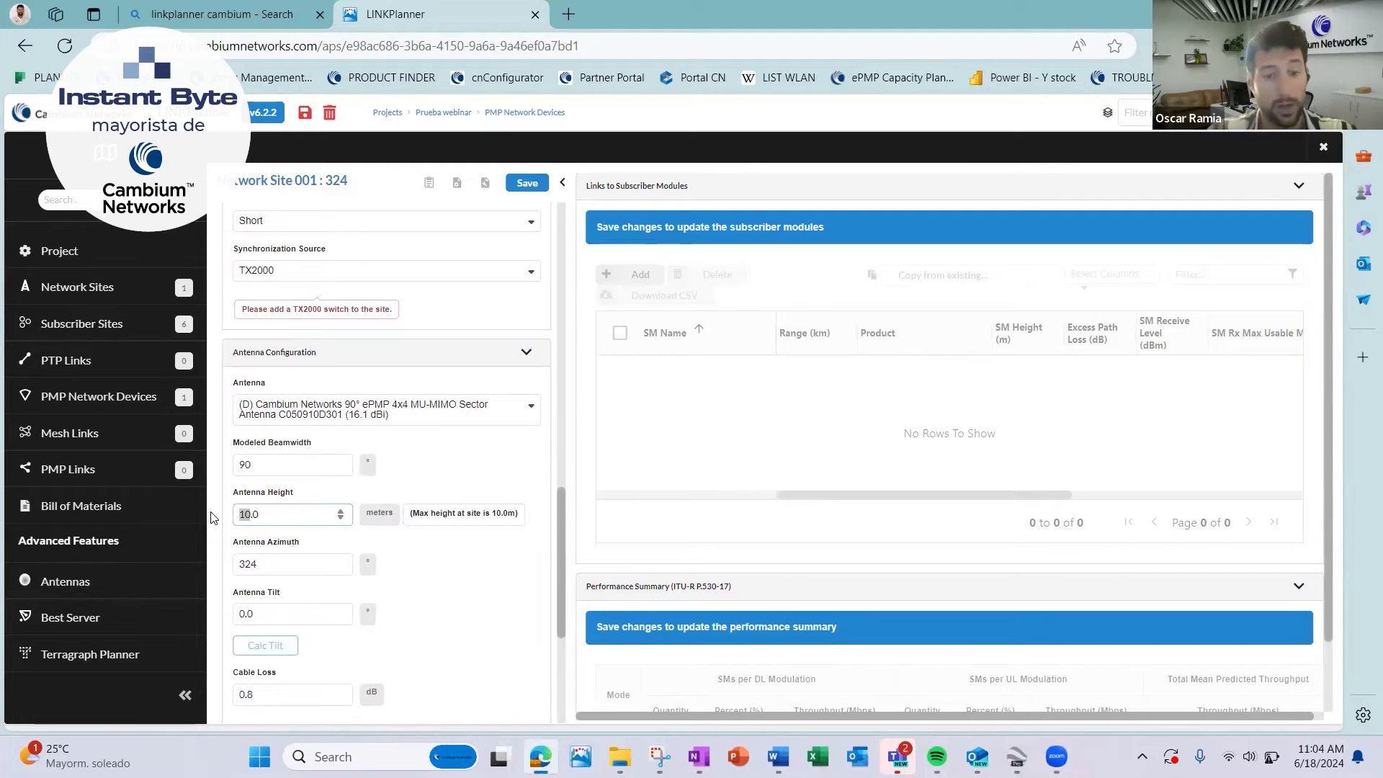
pyautogui.write('40')
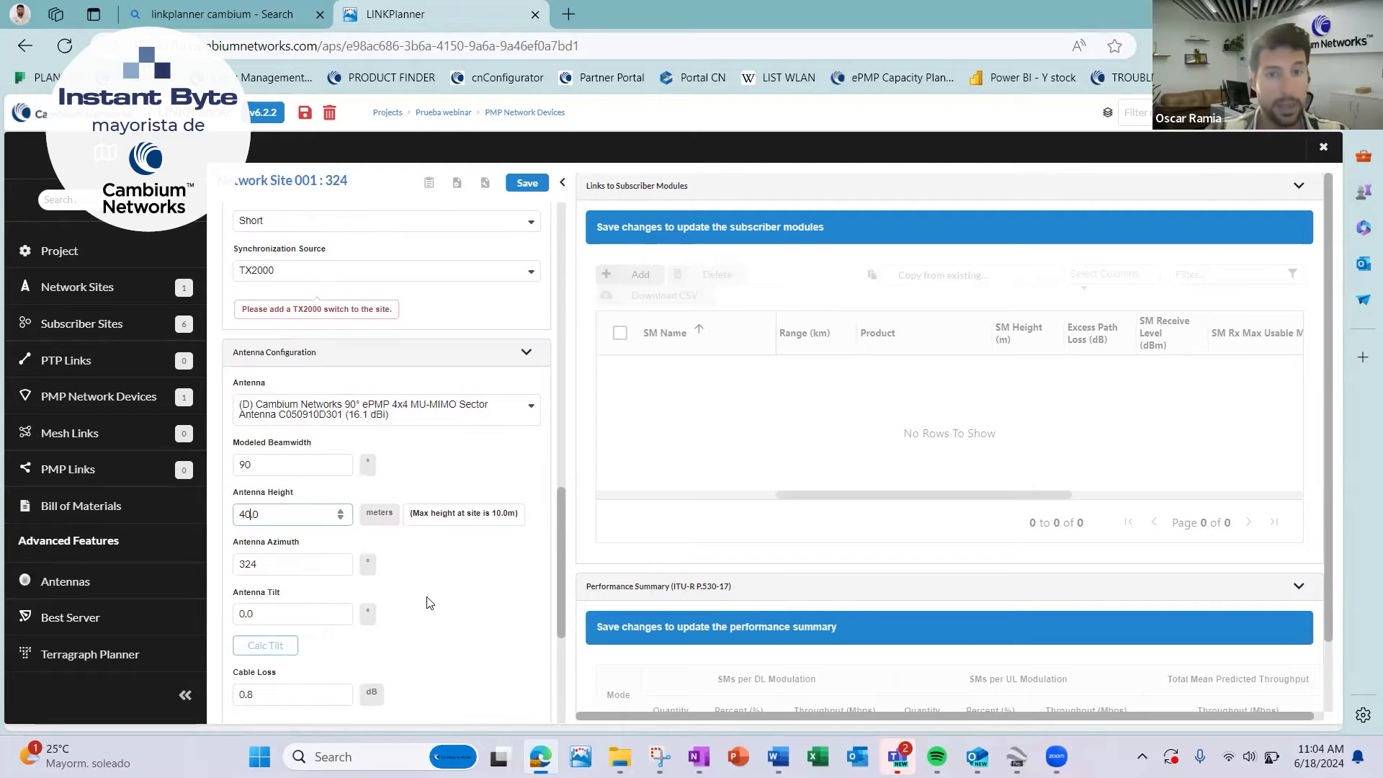
pyautogui.click(527, 183)
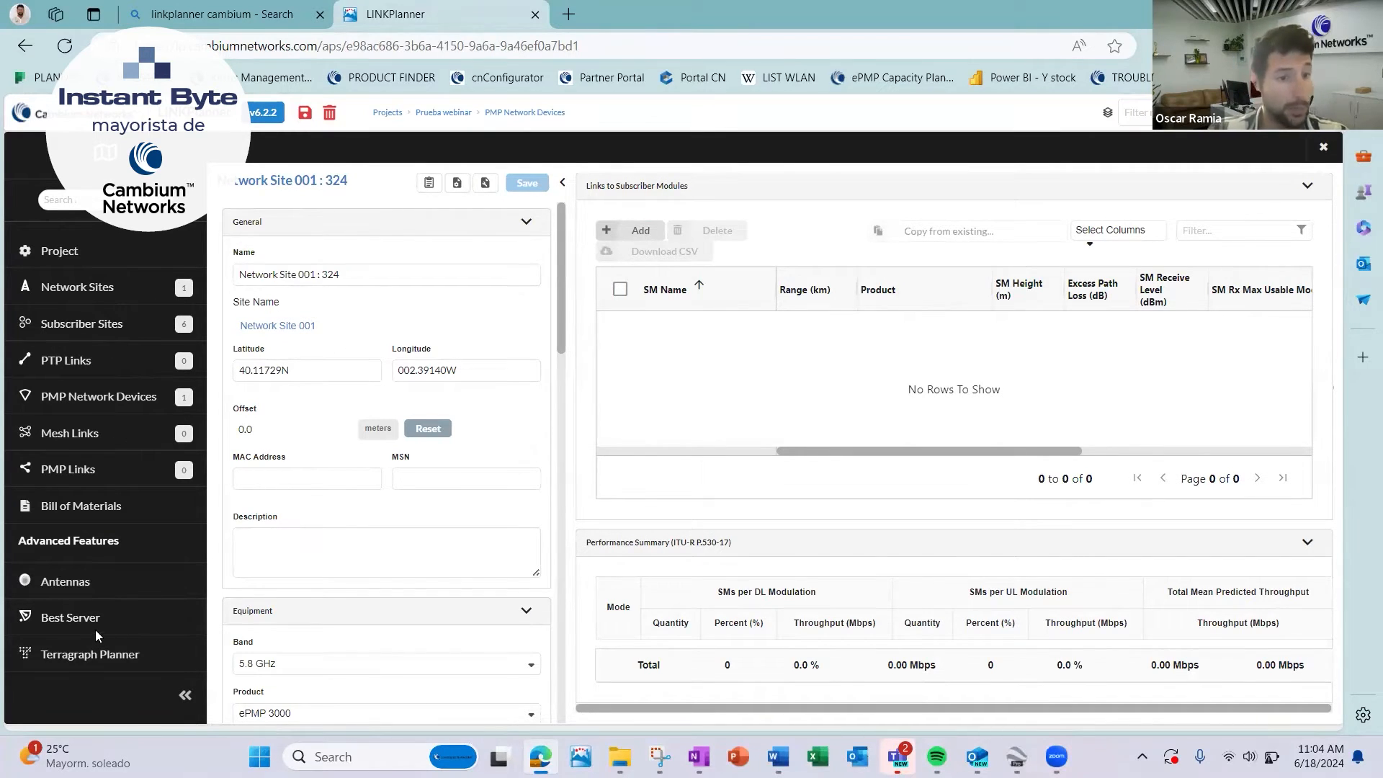
# Rerun Best Server with a minimum antenna height of 10 m above clutter and create the subscriber links.
pyautogui.click(75, 621)
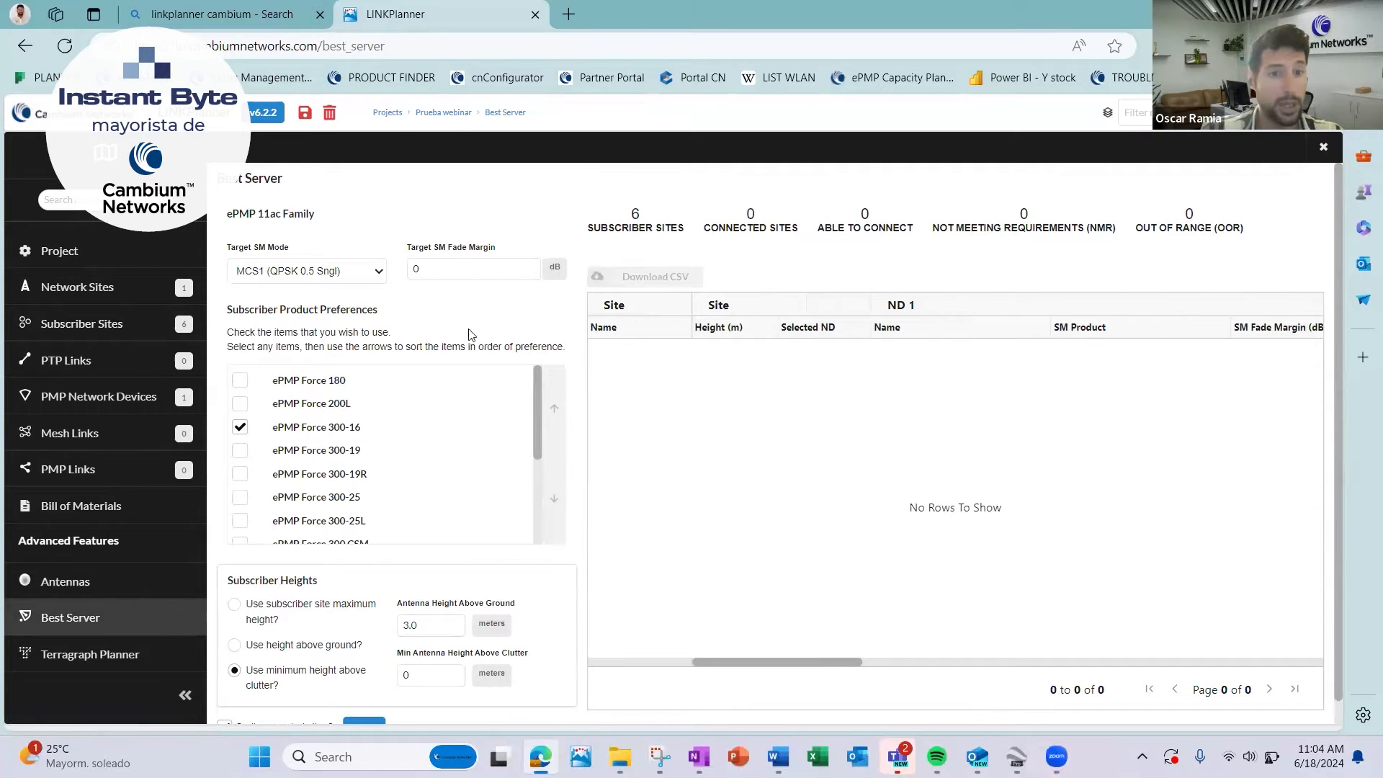
pyautogui.scroll(-1, 410, 433)
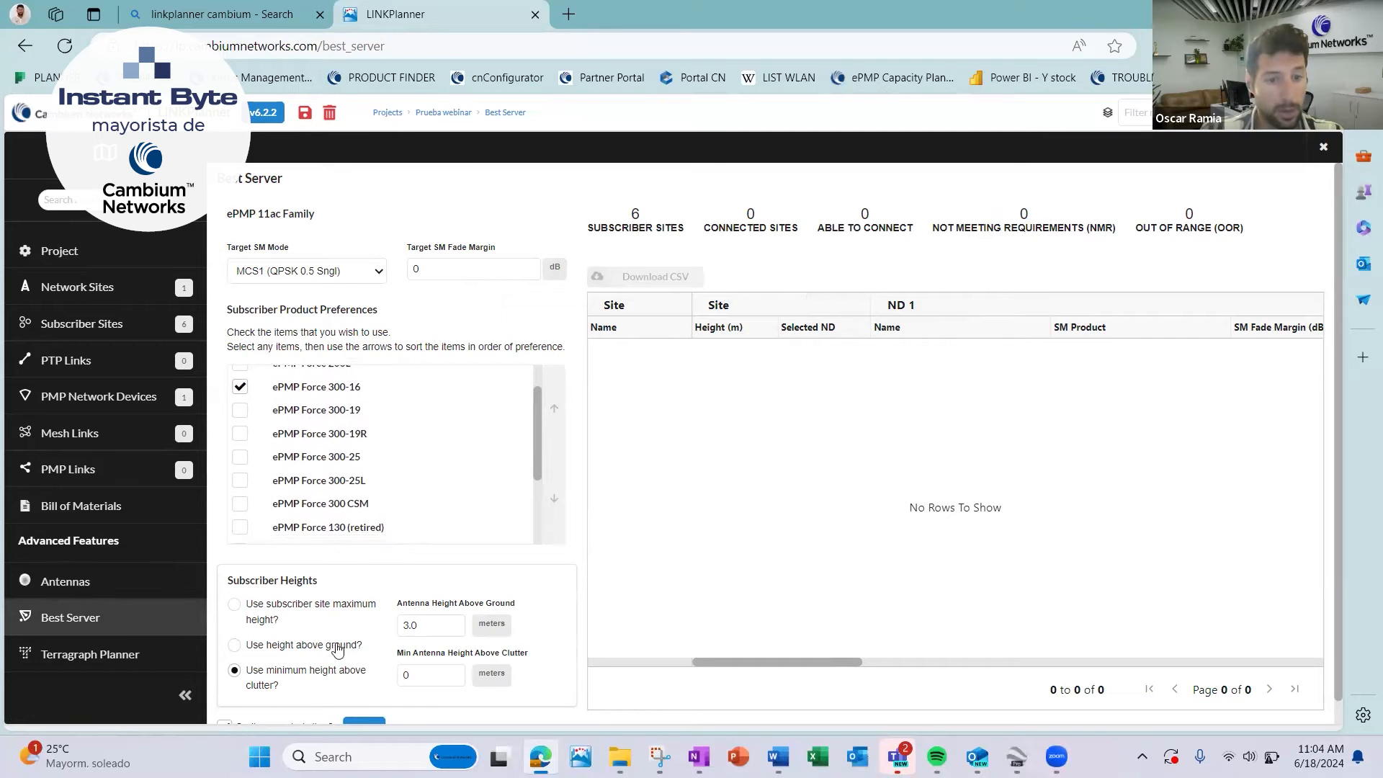
pyautogui.moveTo(435, 674); pyautogui.dragTo(296, 673)
pyautogui.write('10')
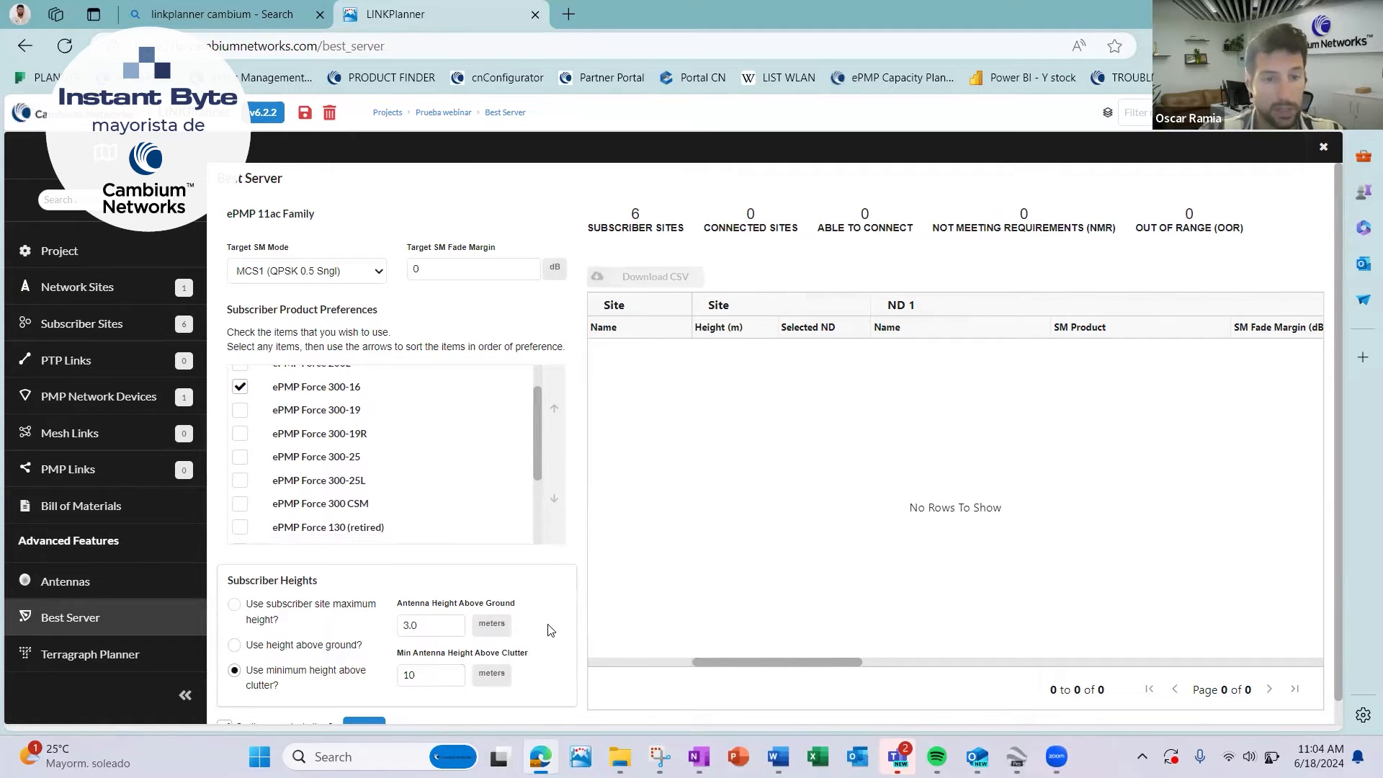
pyautogui.scroll(-1, 551, 630)
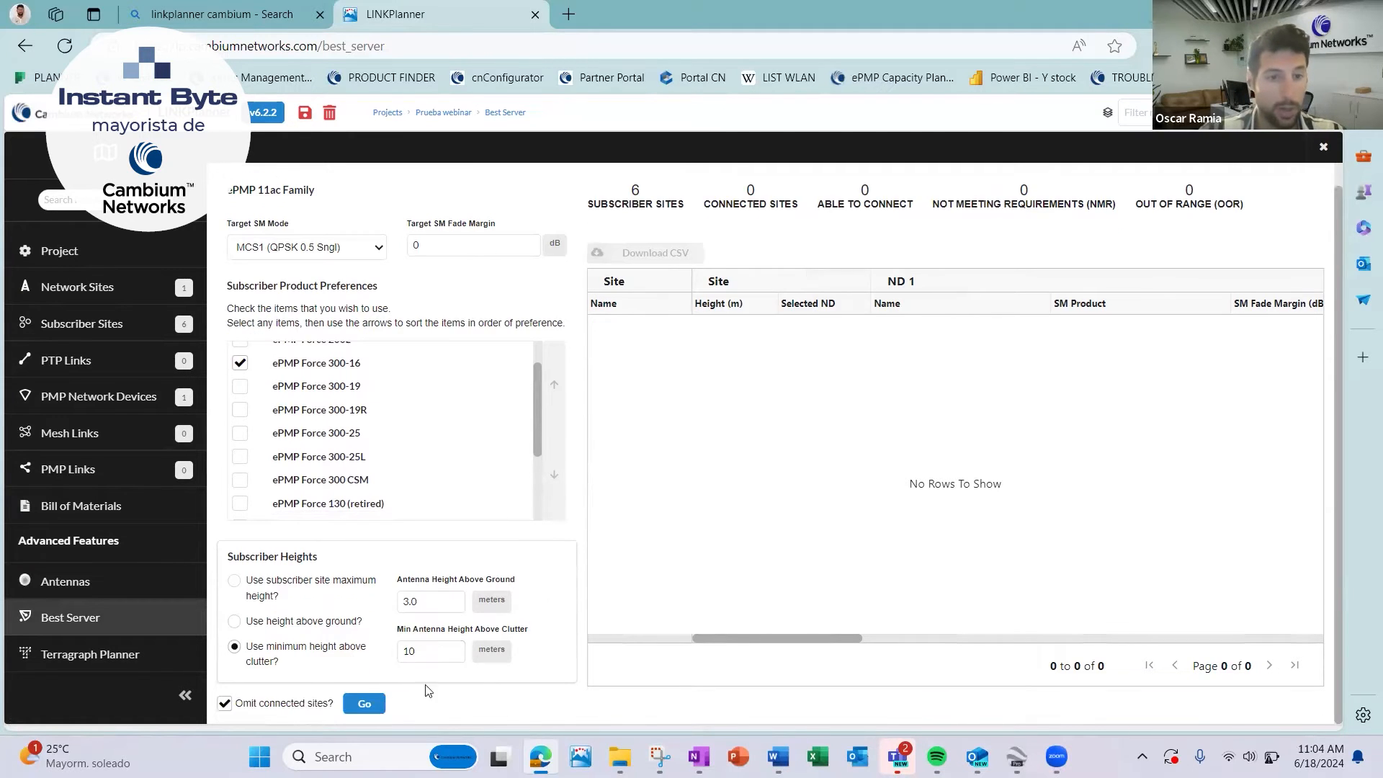
pyautogui.click(362, 709)
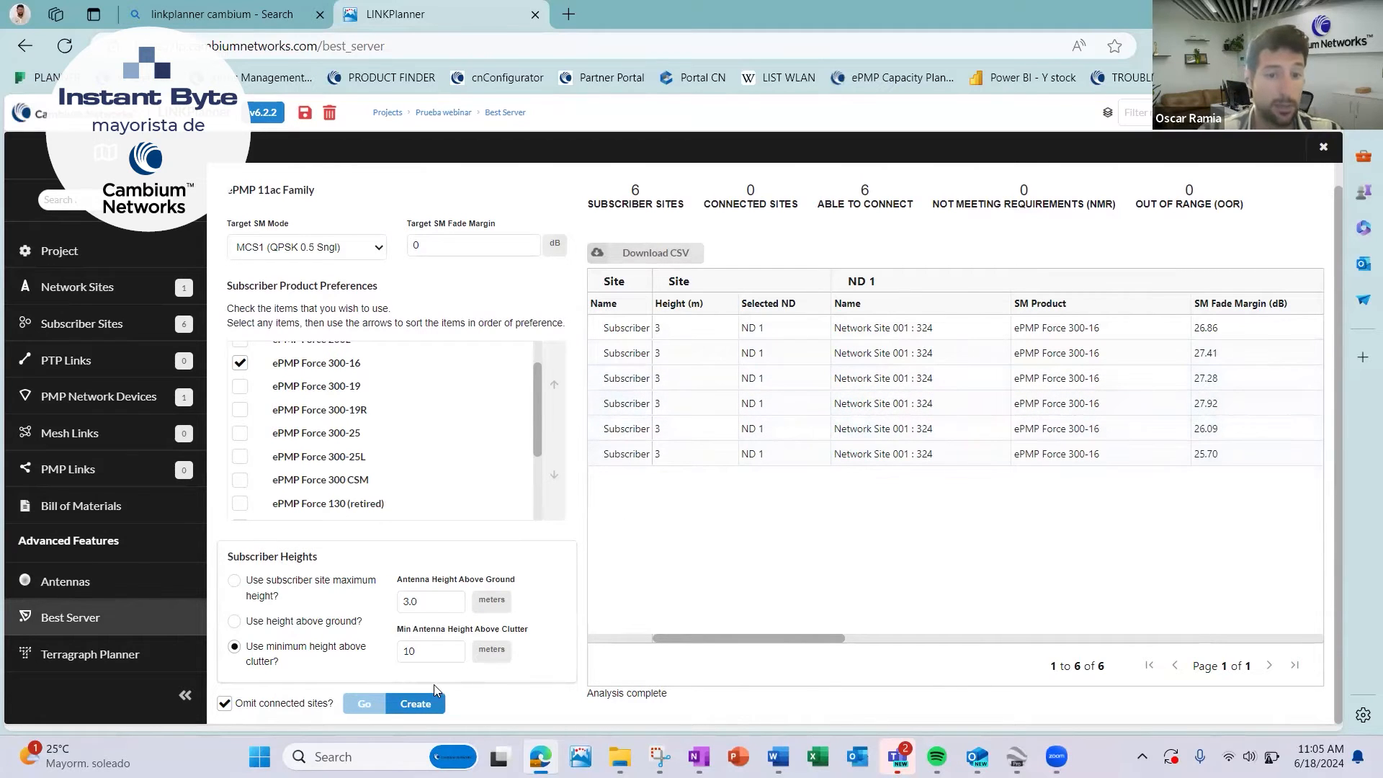
pyautogui.click(421, 704)
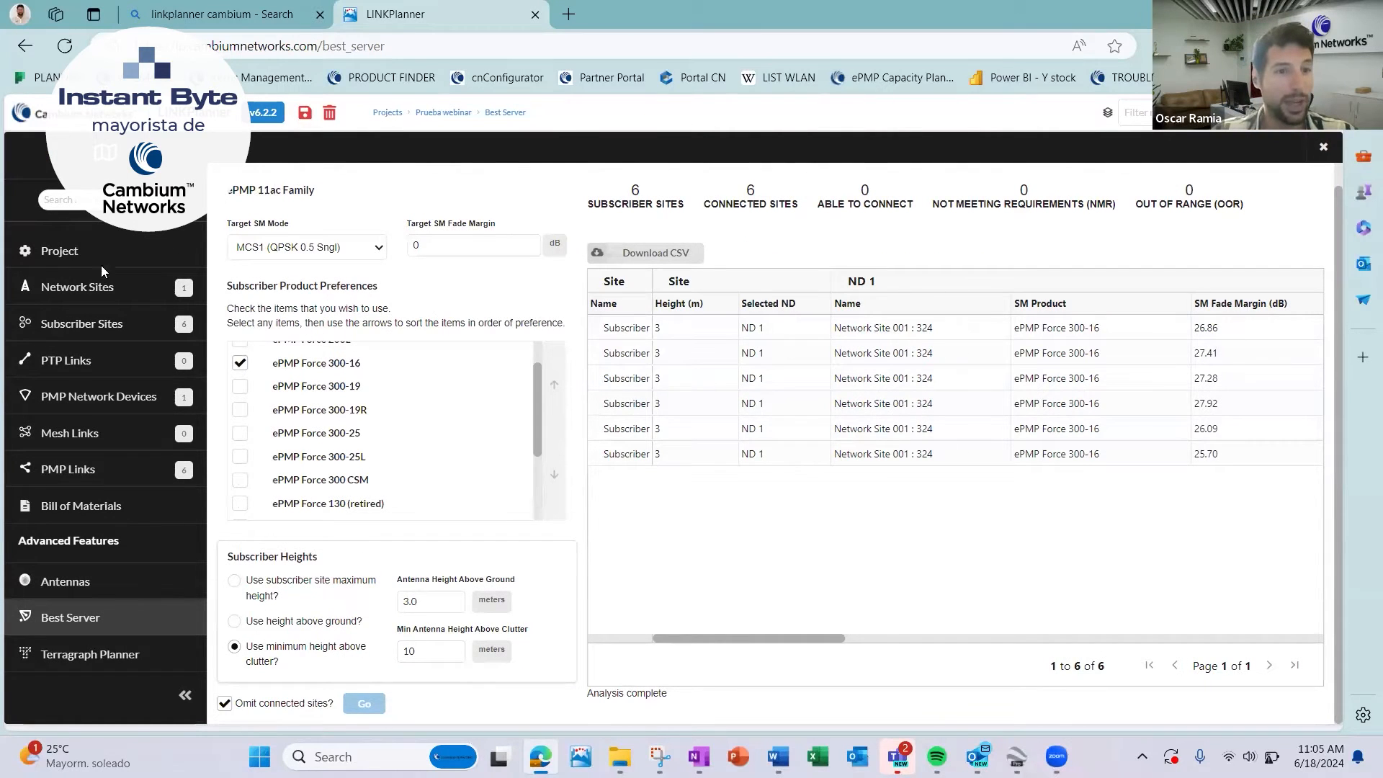
# Return to the map and open the details of the link from Network Site 001 : 324 to Subscriber Site 004.
pyautogui.click(73, 254)
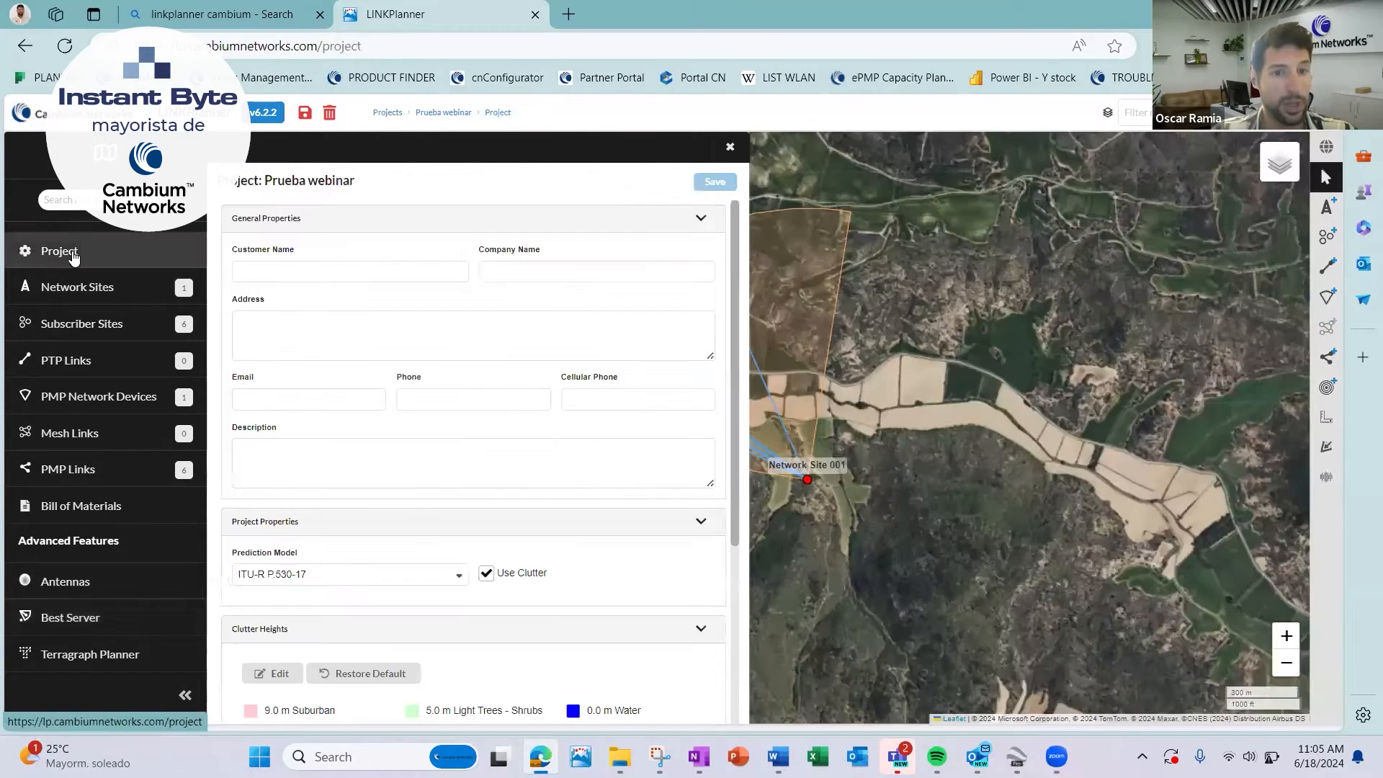
pyautogui.click(732, 146)
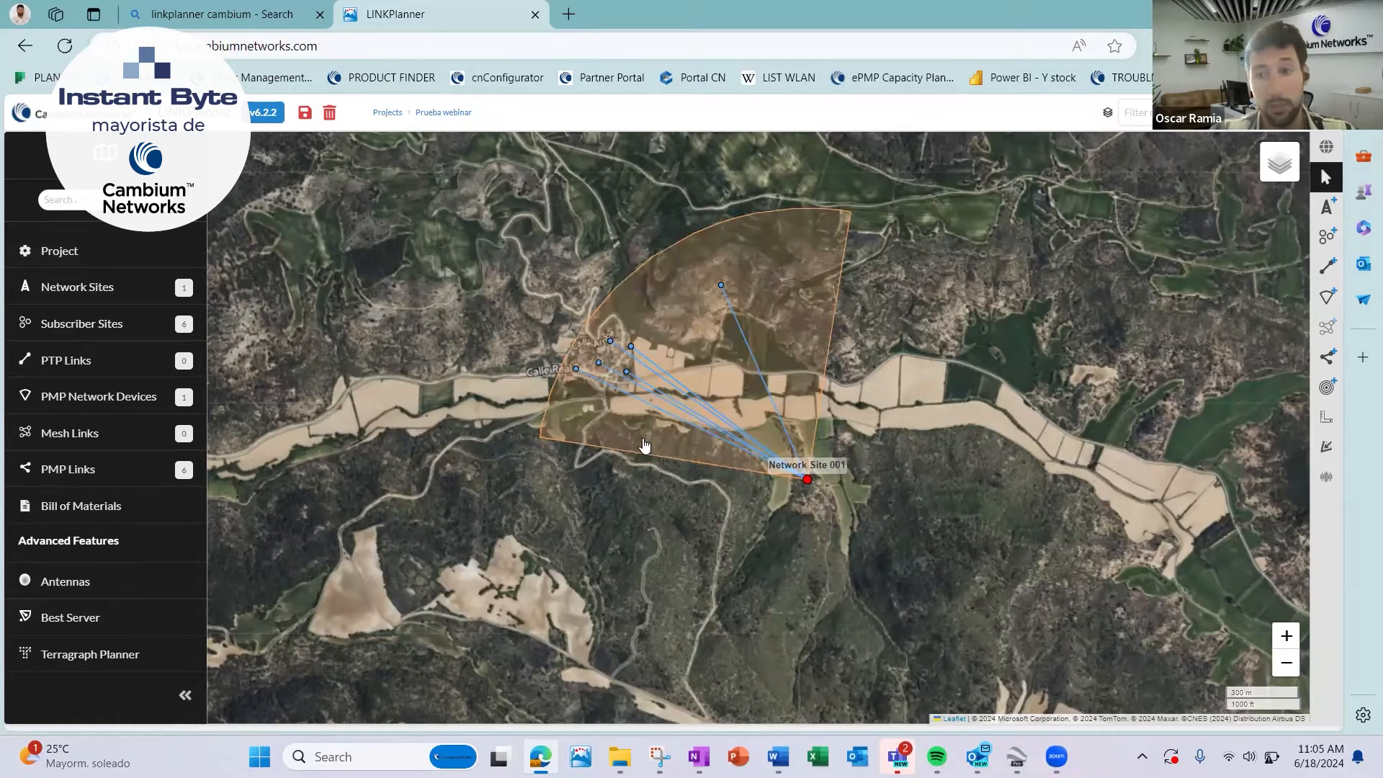
pyautogui.click(673, 405)
pyautogui.press('Down')
pyautogui.scroll(1, 673, 406)
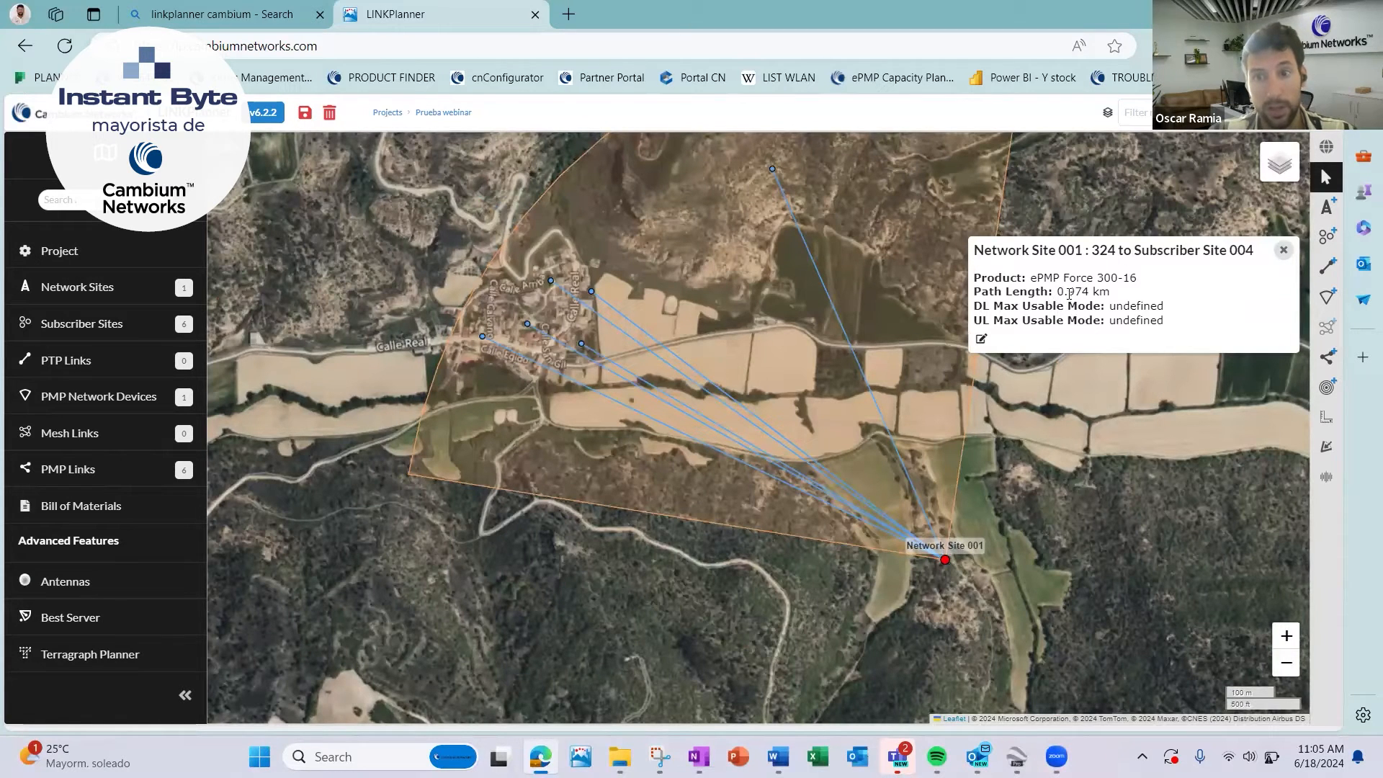
pyautogui.click(981, 339)
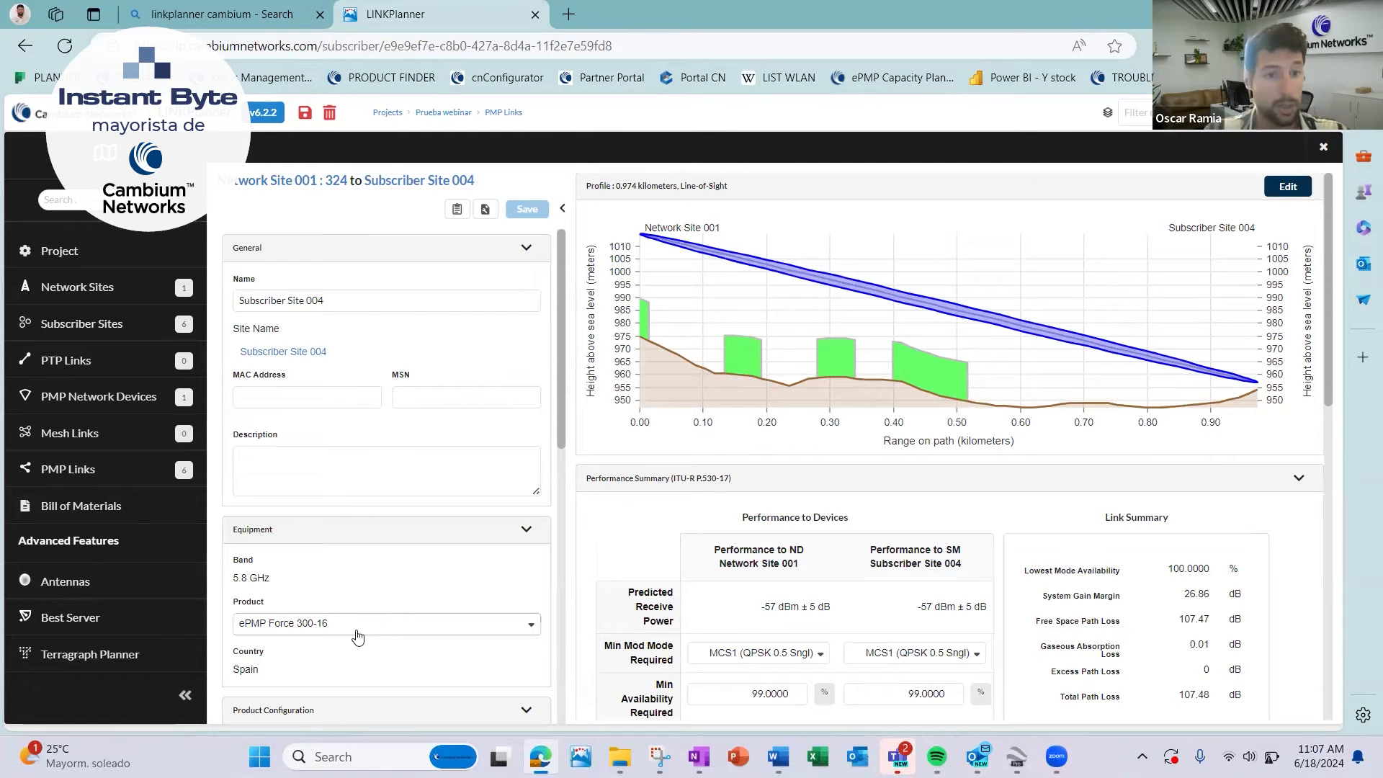
# Examine the link's performance summary and its per-modulation details for the network device and subscriber module, including receive time in mode.
pyautogui.scroll(-2, 693, 610)
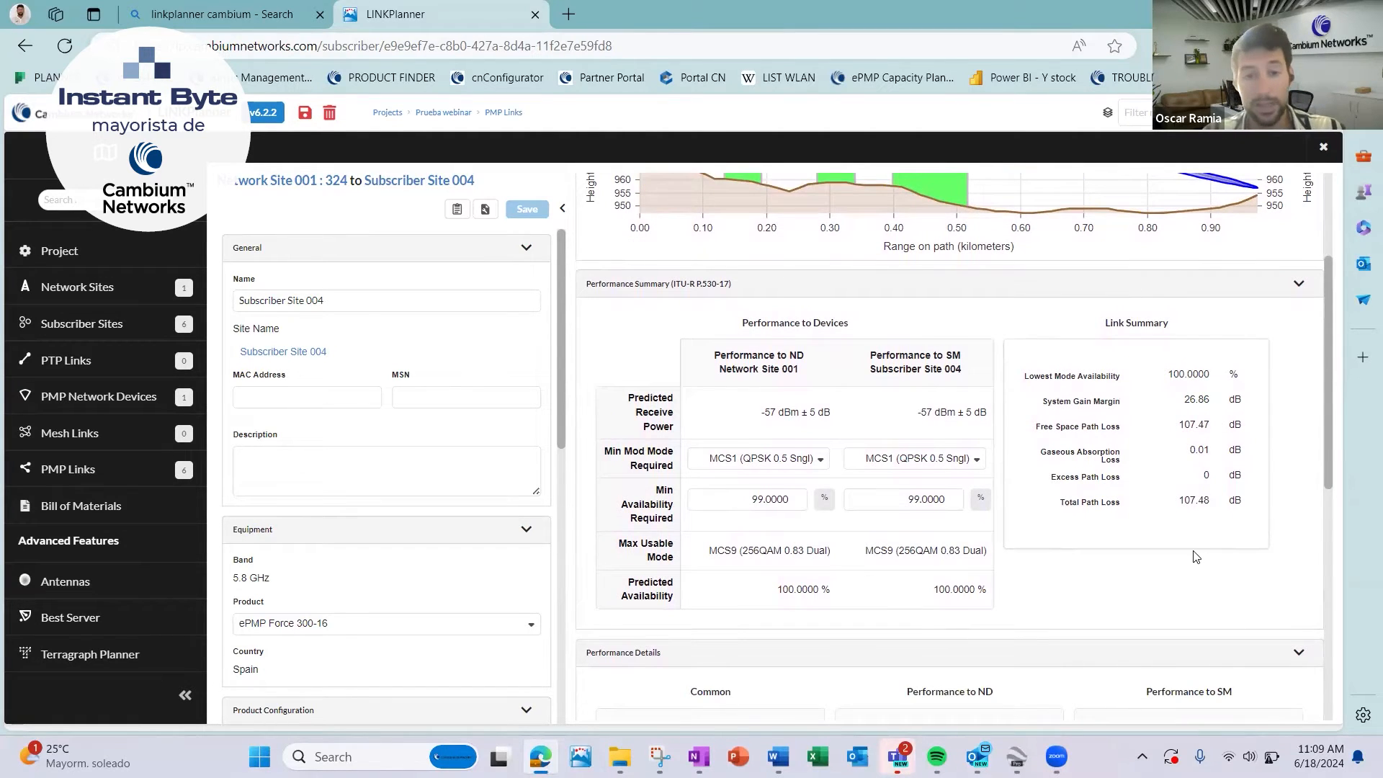
pyautogui.scroll(-2, 1199, 556)
pyautogui.scroll(-3, 1193, 554)
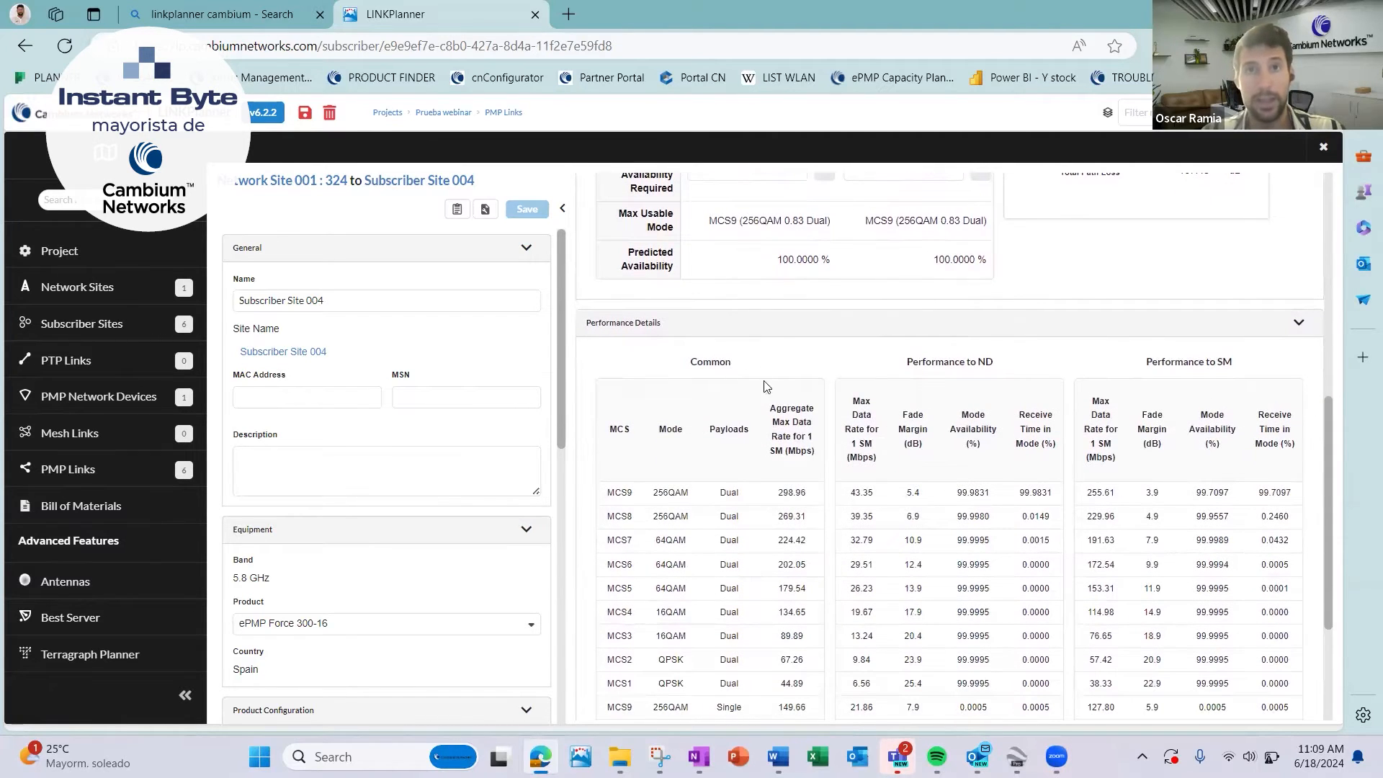
pyautogui.scroll(-1, 690, 482)
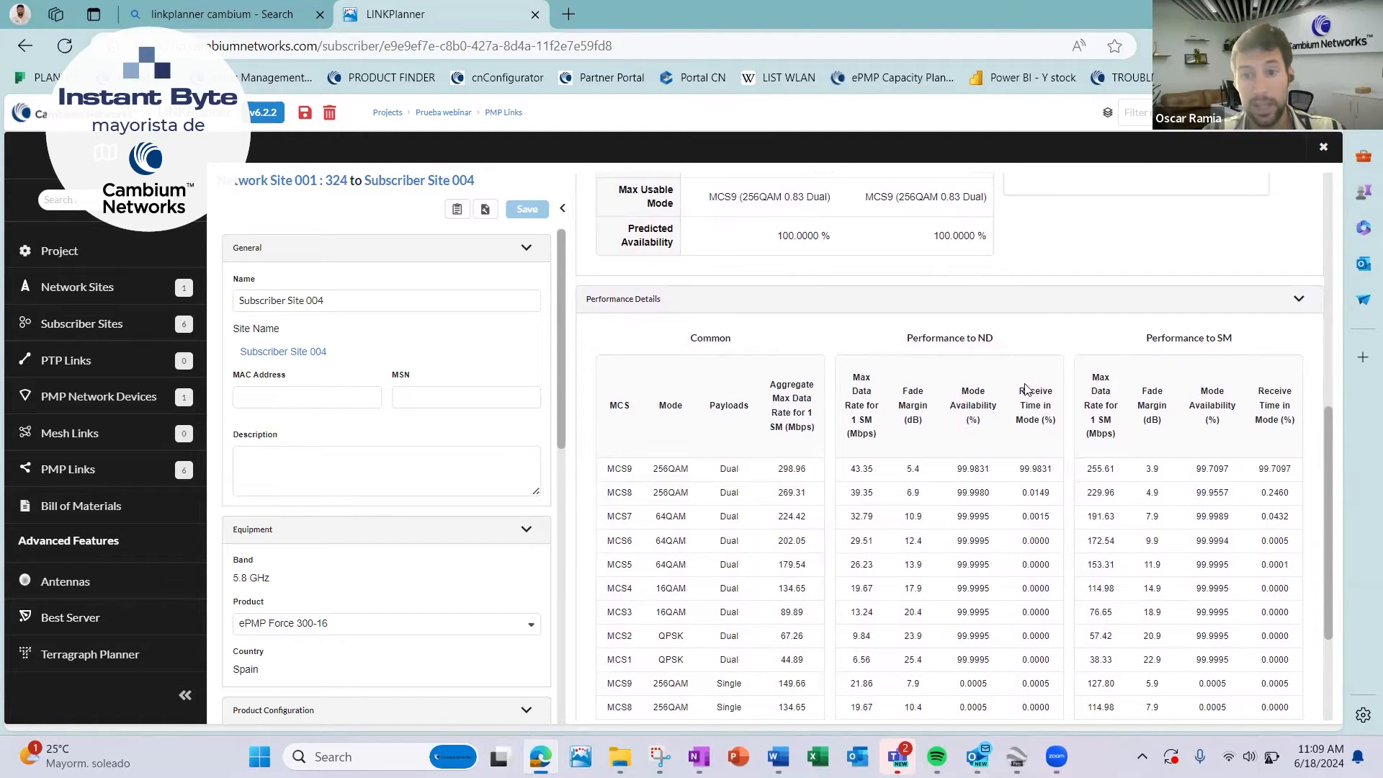
pyautogui.moveTo(1018, 395); pyautogui.dragTo(1056, 425)
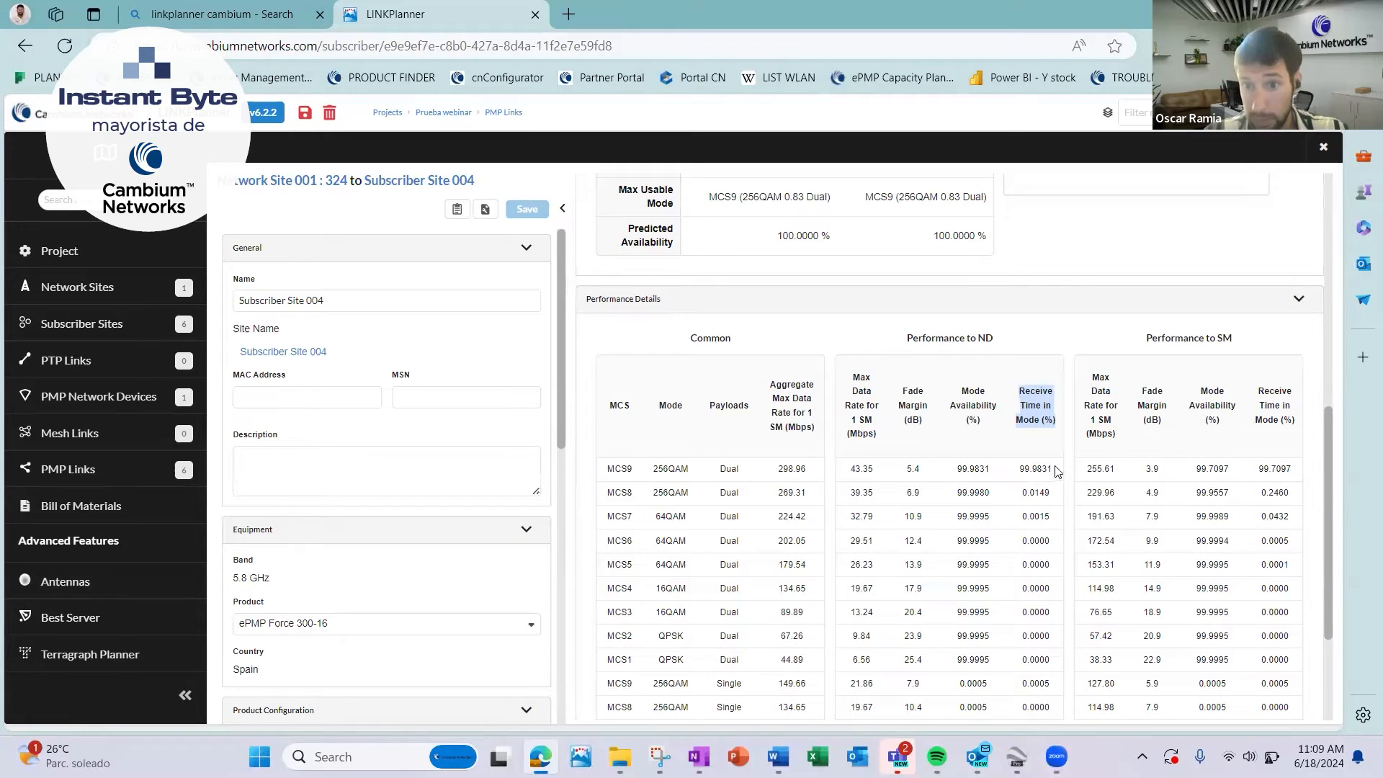
pyautogui.moveTo(922, 336); pyautogui.dragTo(1004, 340)
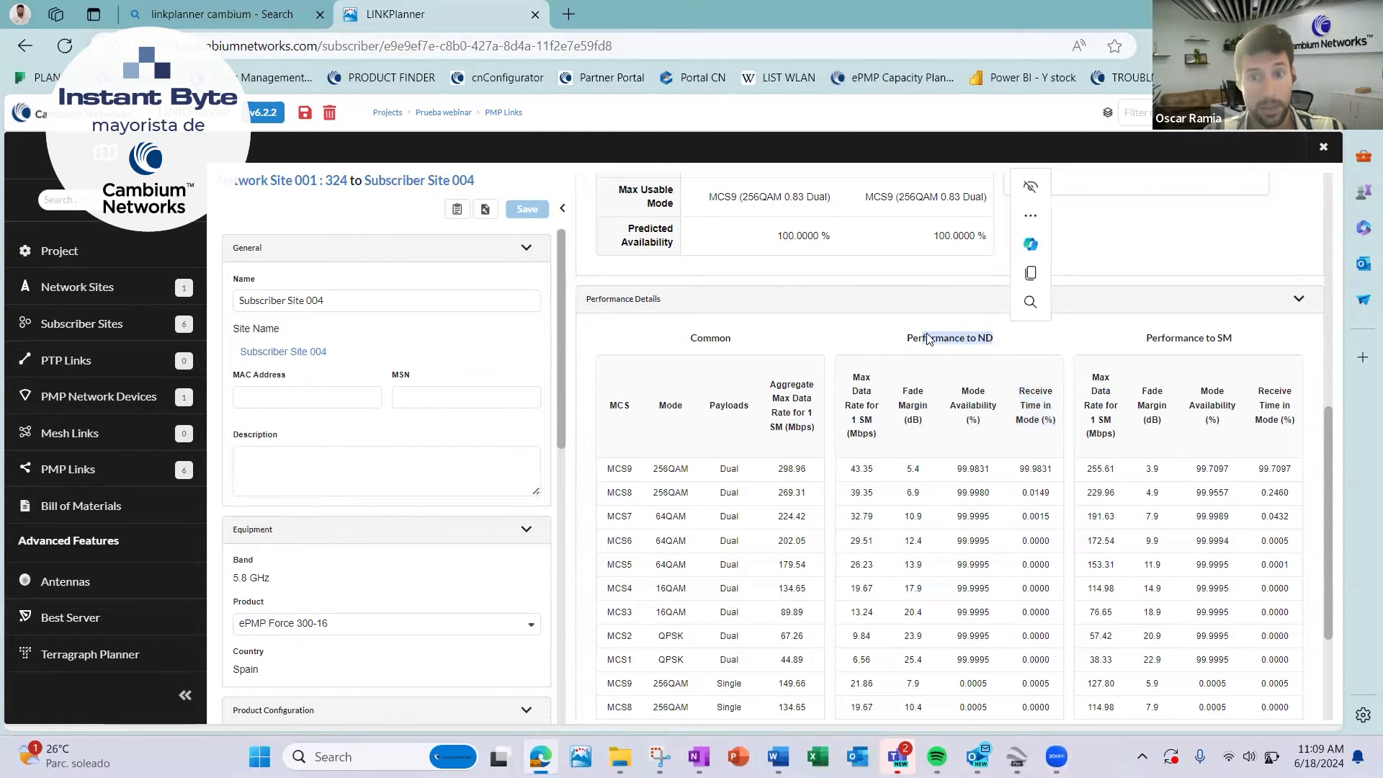
pyautogui.click(923, 334)
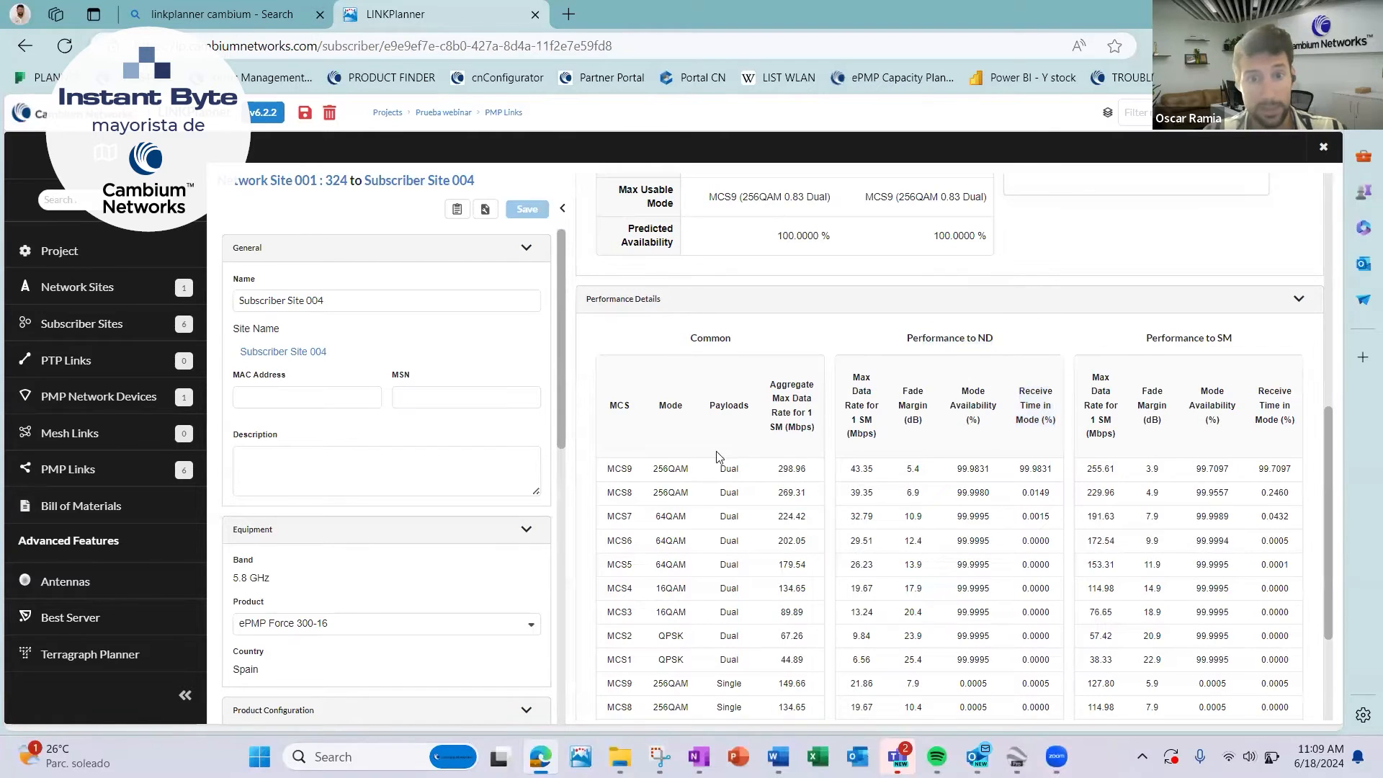
pyautogui.moveTo(1150, 341); pyautogui.dragTo(1242, 343)
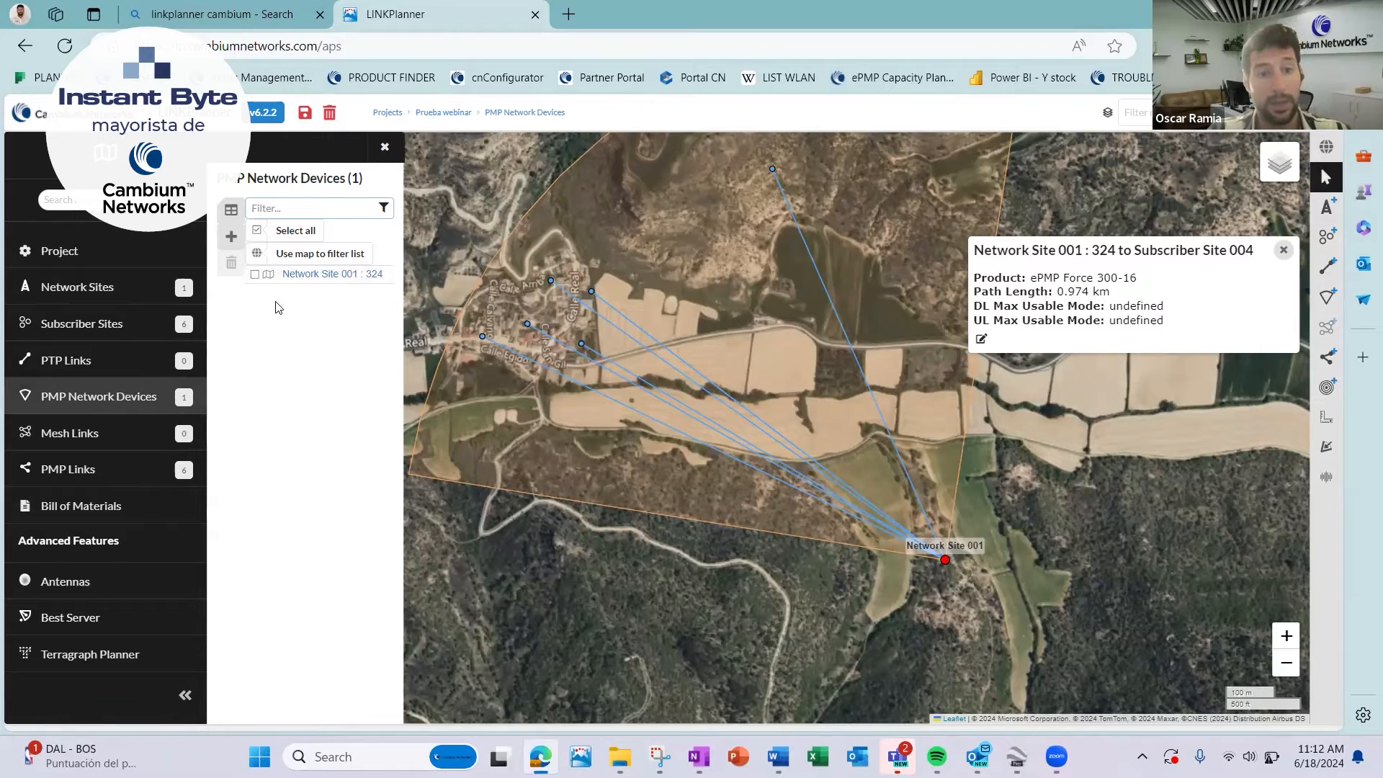
# Calculate antenna tilts from -10° to 5° at 0.5° intervals for PMP network device Network Site 001 : 324 and apply the -2.0° tilt.
pyautogui.click(364, 274)
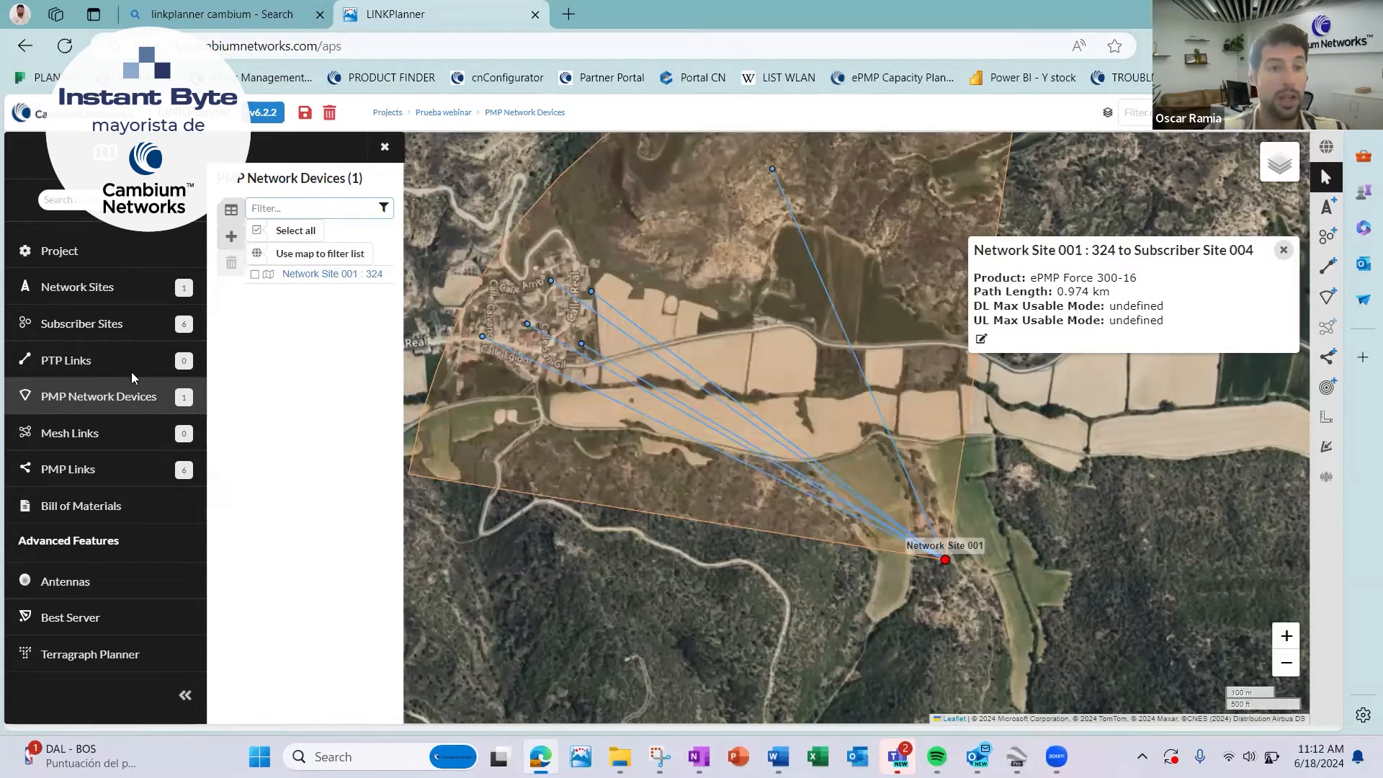
pyautogui.click(322, 274)
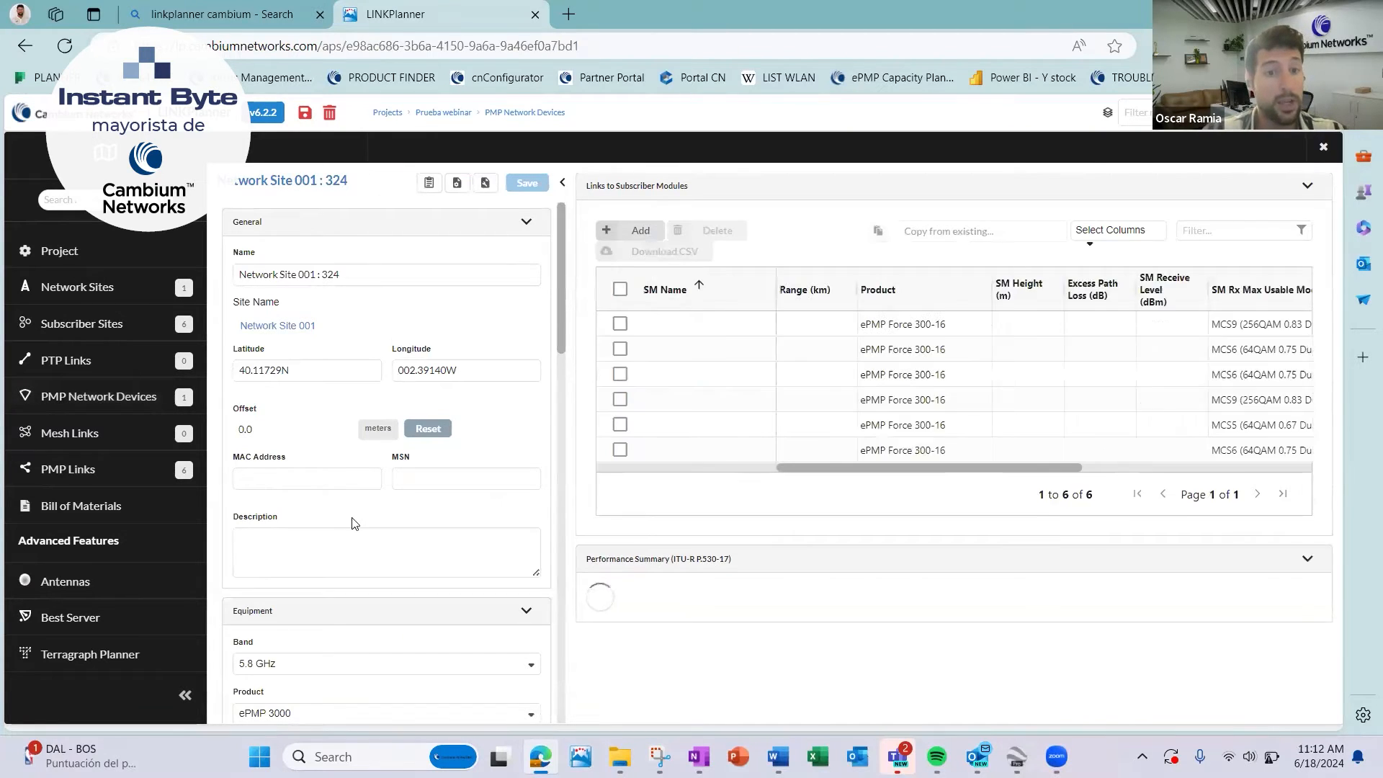
pyautogui.scroll(-6, 354, 524)
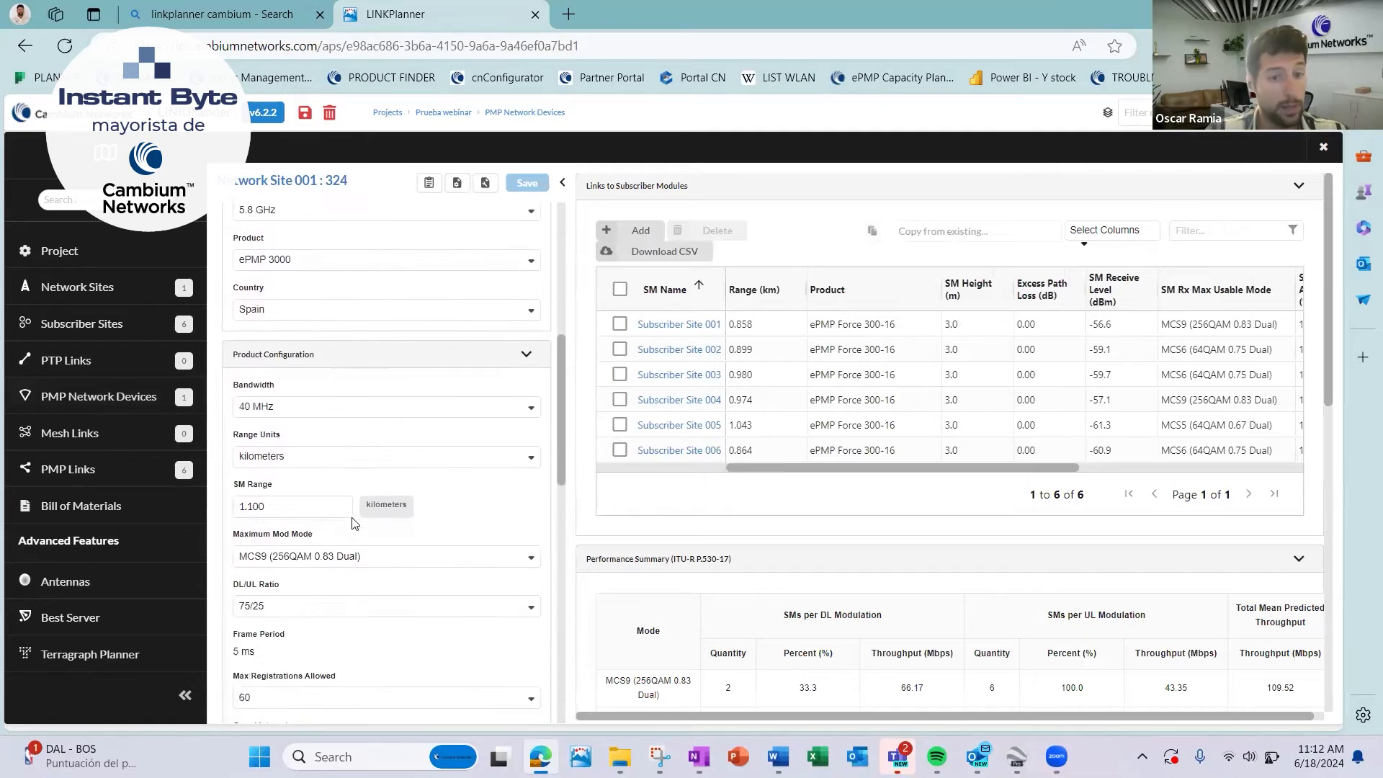
pyautogui.scroll(-7, 354, 523)
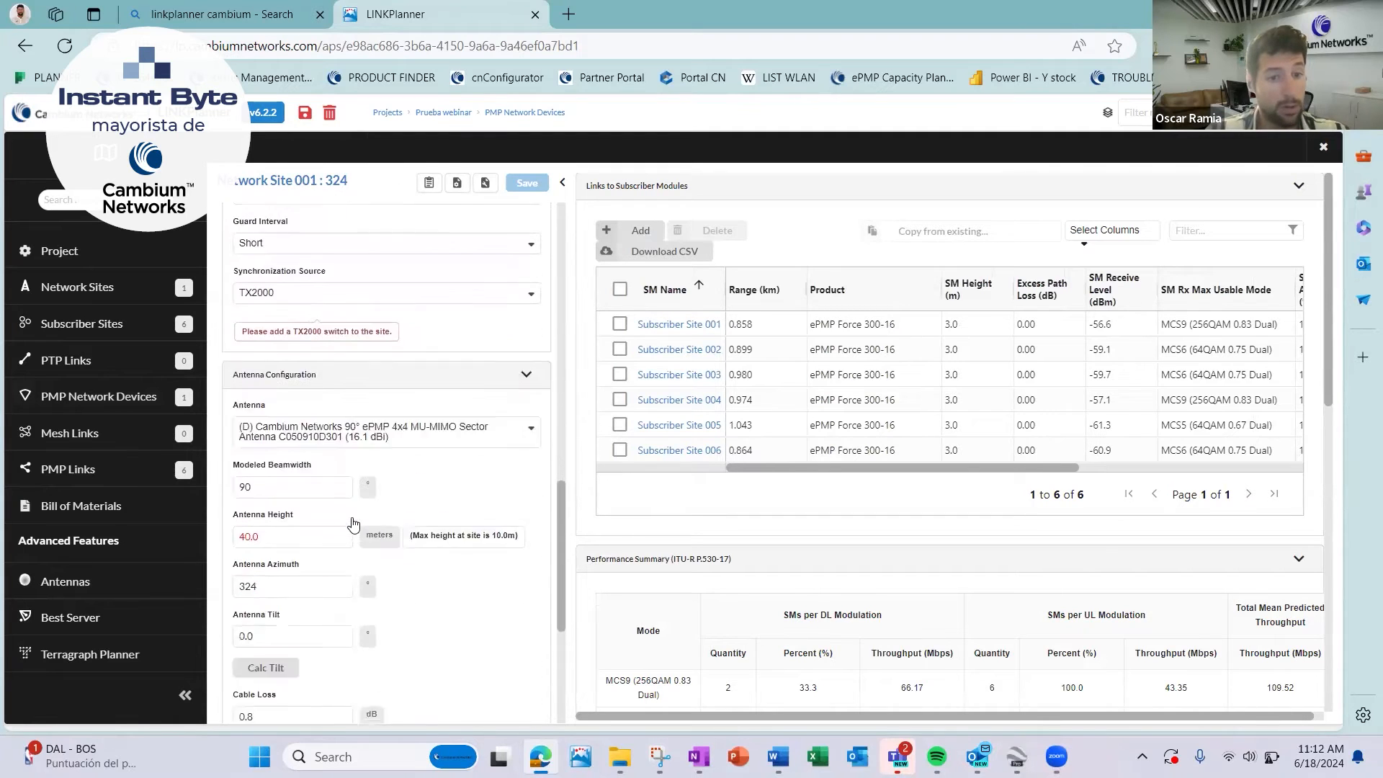
pyautogui.scroll(-1, 354, 517)
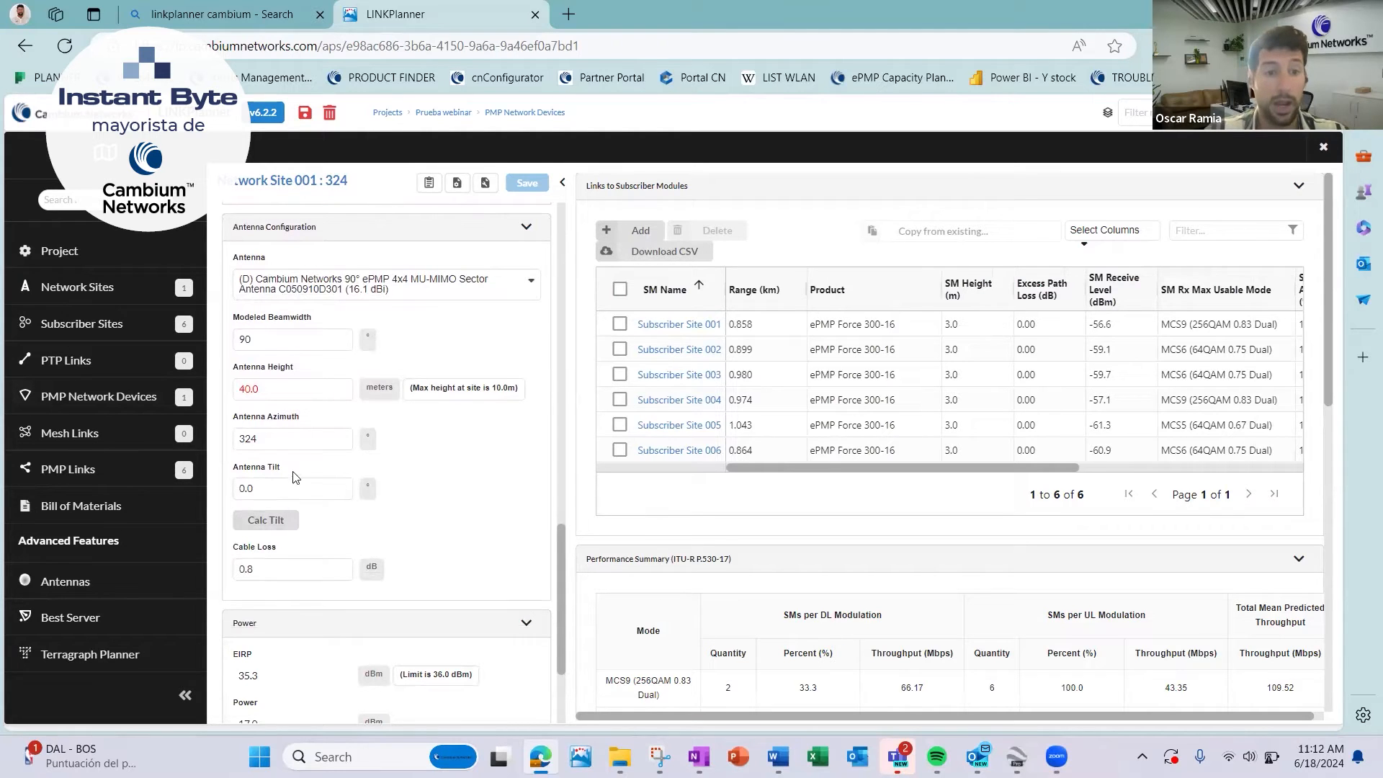
pyautogui.click(280, 527)
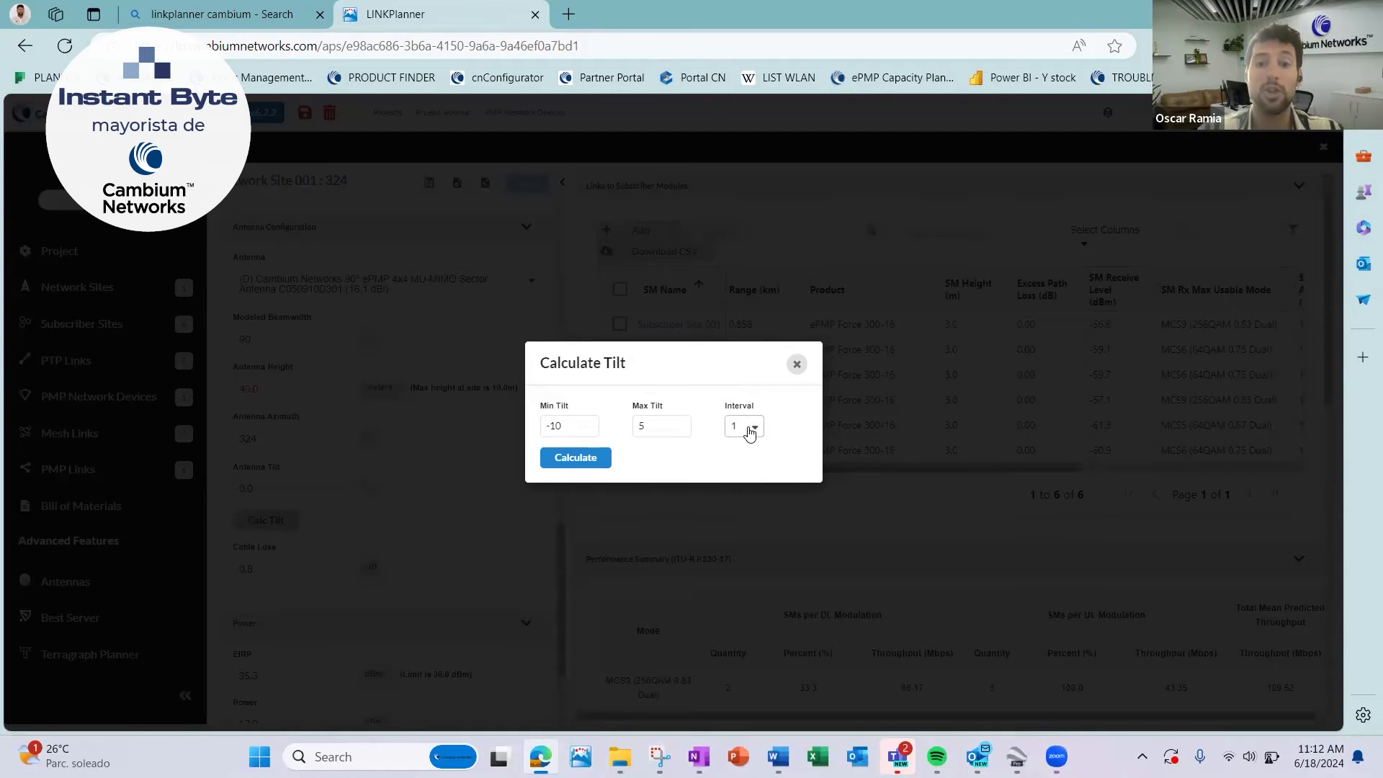
pyautogui.click(750, 428)
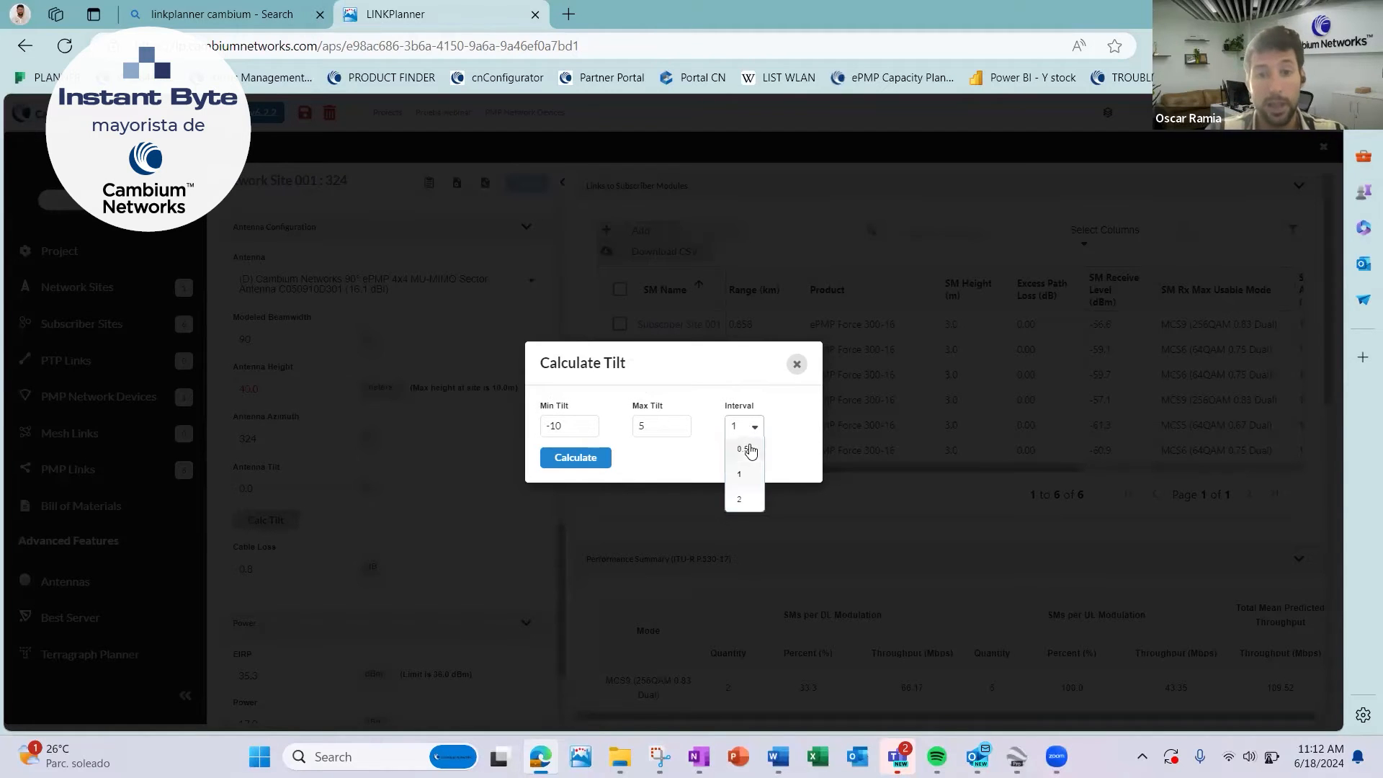
pyautogui.click(749, 451)
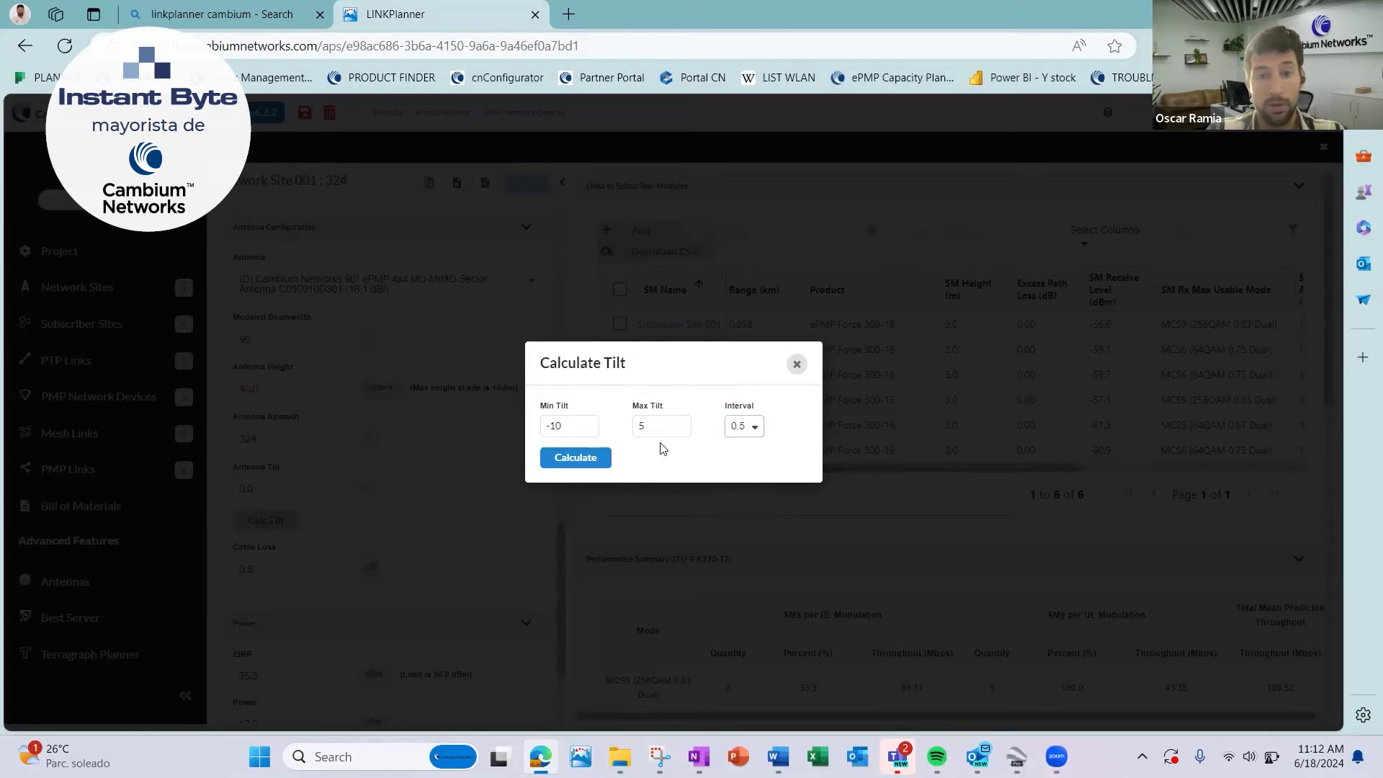
pyautogui.click(583, 457)
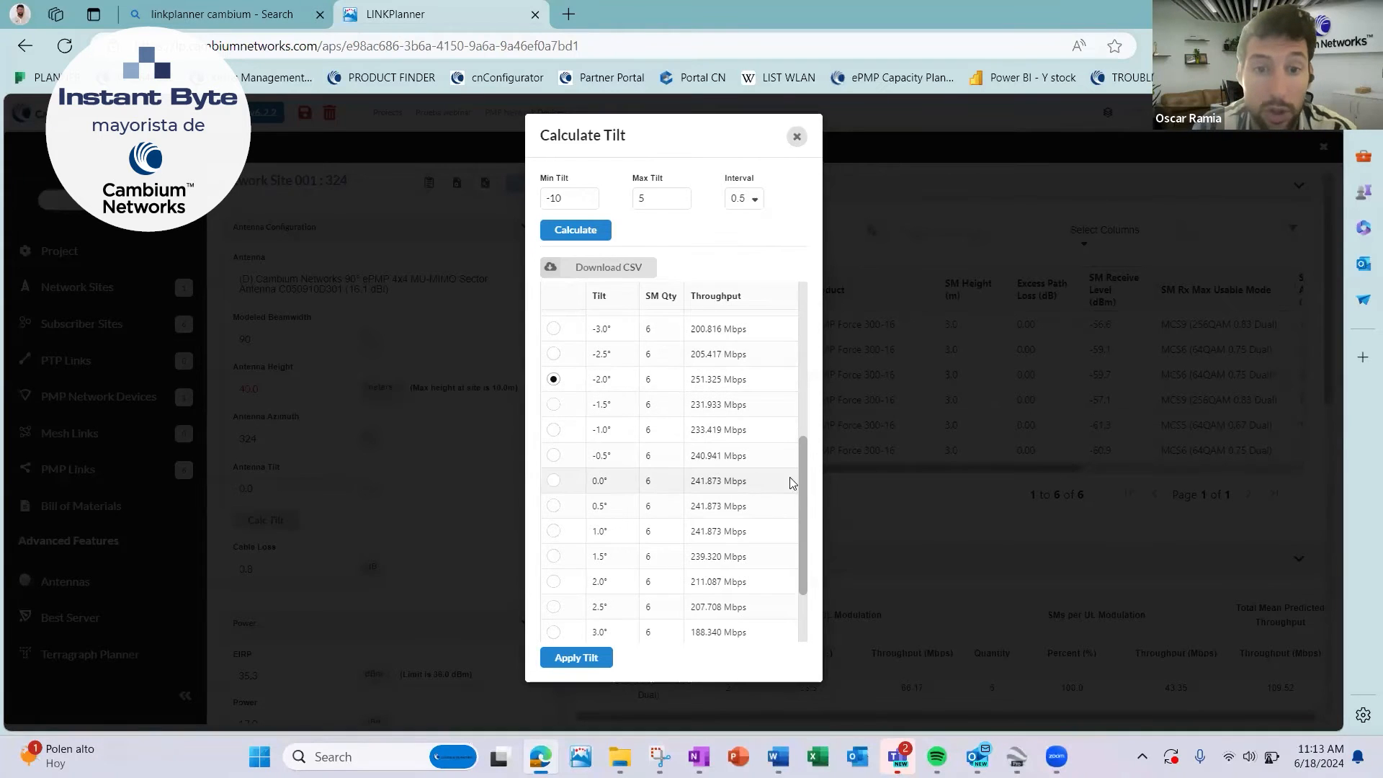
pyautogui.moveTo(807, 486); pyautogui.dragTo(818, 432)
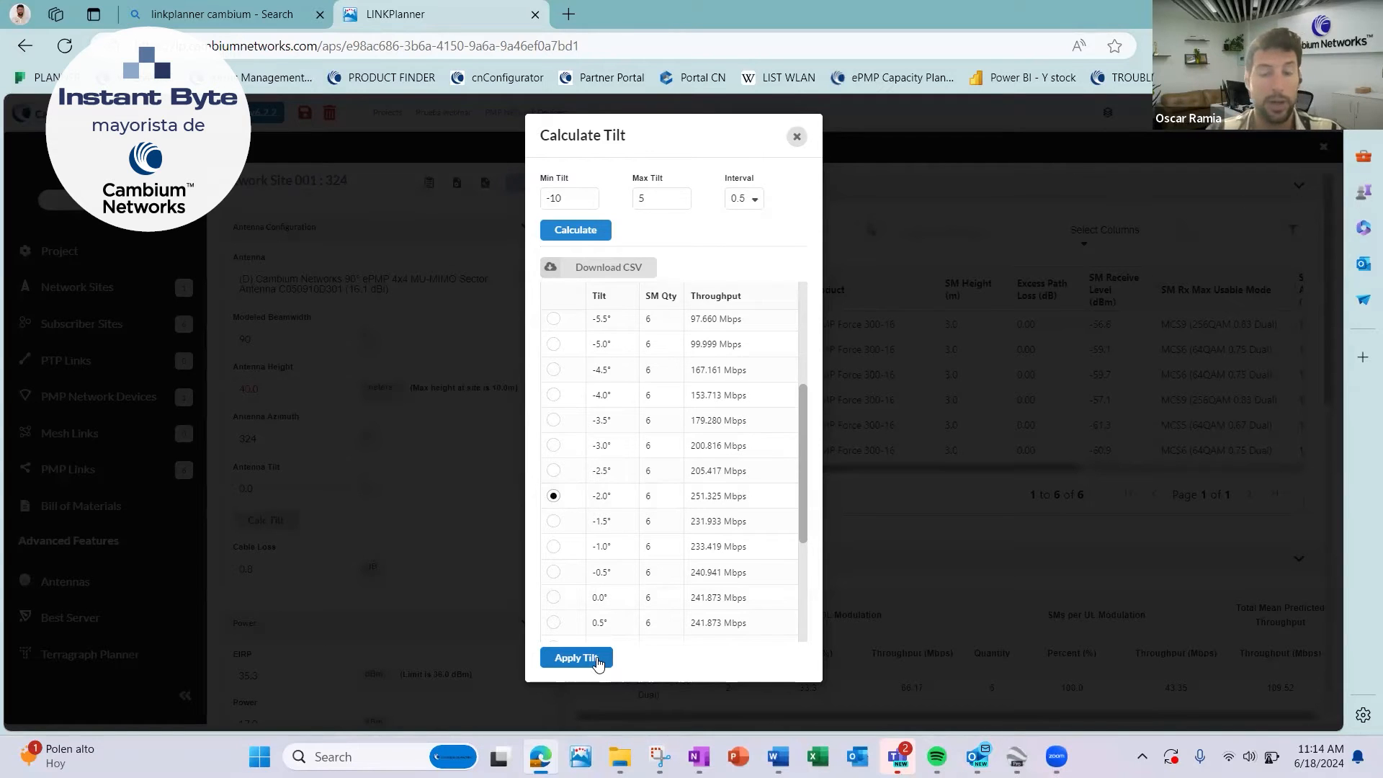
pyautogui.click(597, 659)
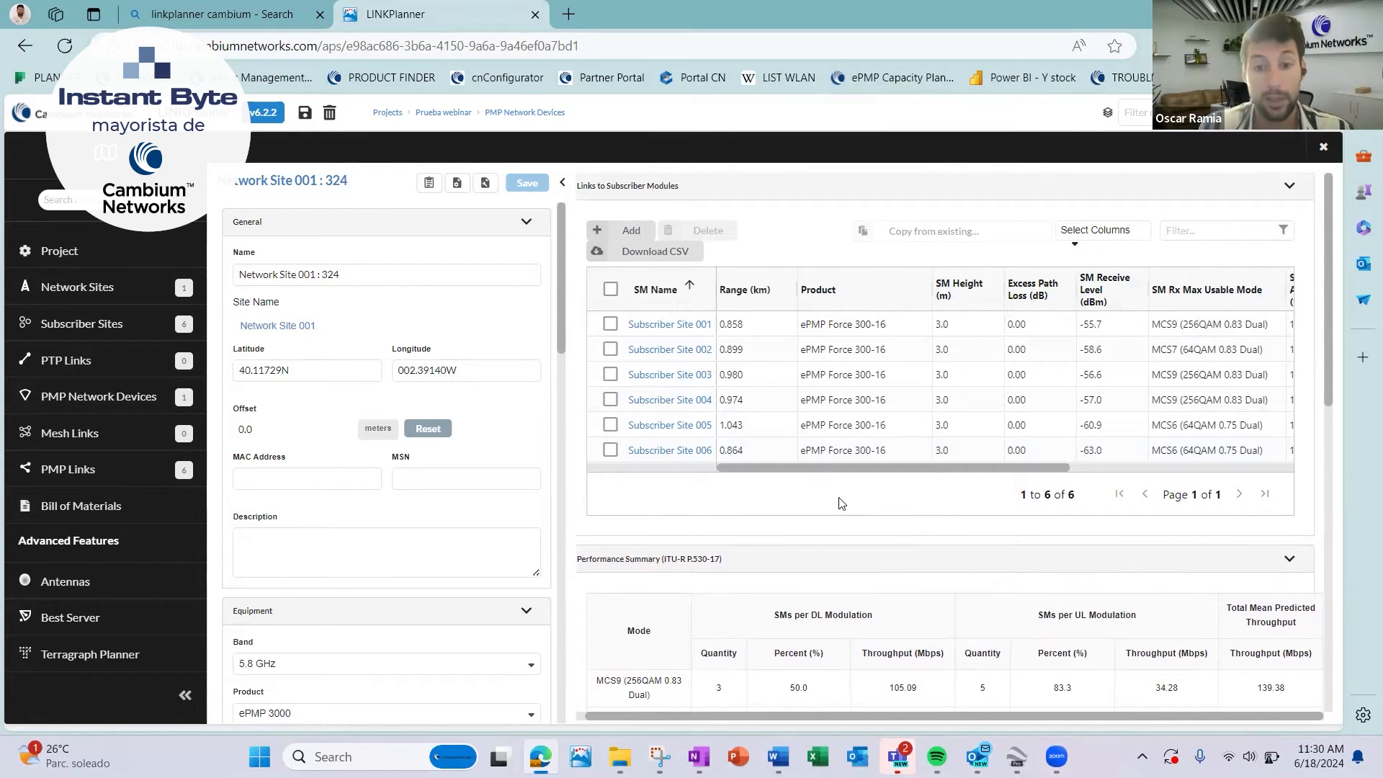
# Examine the device's Performance Summary by modulation, including the total downlink, uplink and combined predicted throughput.
pyautogui.scroll(-2, 870, 592)
pyautogui.rightClick(869, 592)
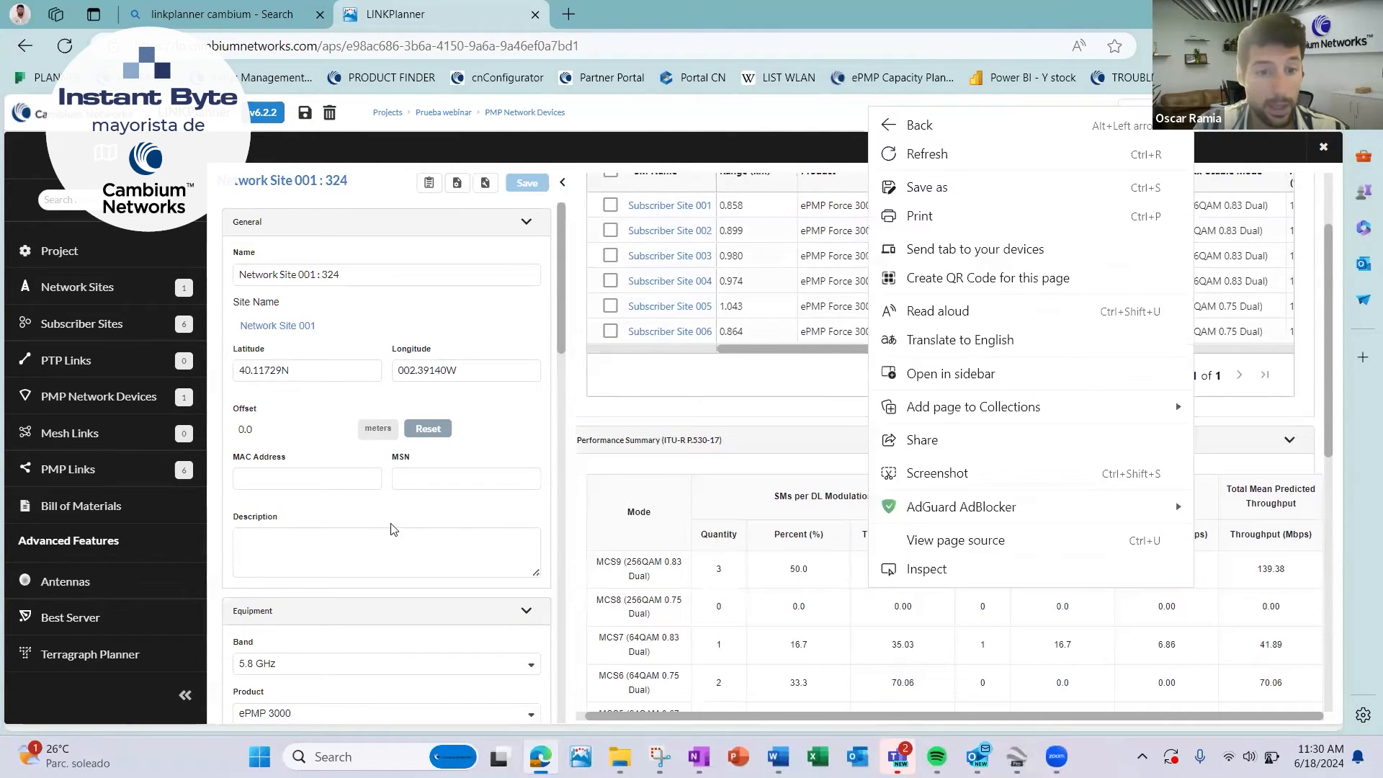
pyautogui.click(554, 552)
pyautogui.scroll(-1, 555, 552)
pyautogui.scroll(-8, 555, 552)
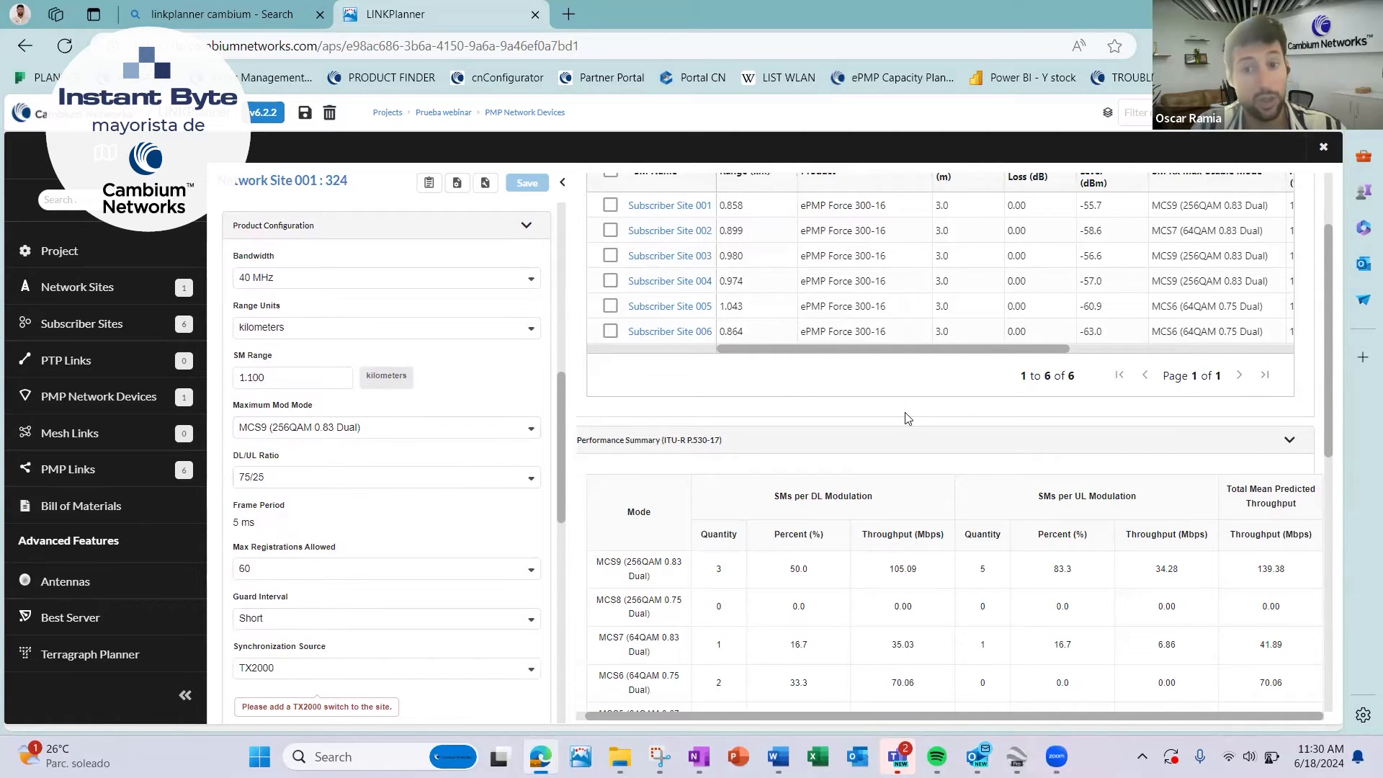
pyautogui.scroll(-4, 962, 484)
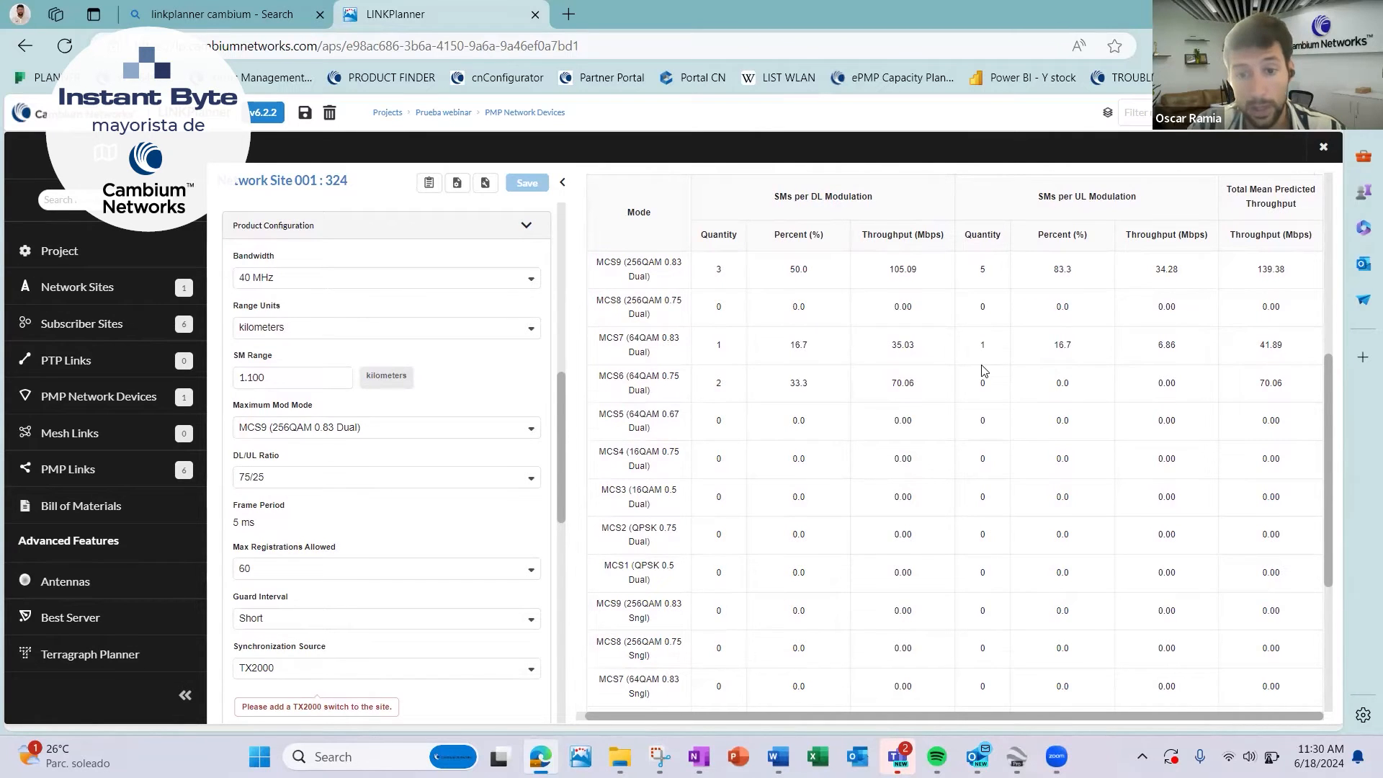
pyautogui.scroll(-4, 984, 371)
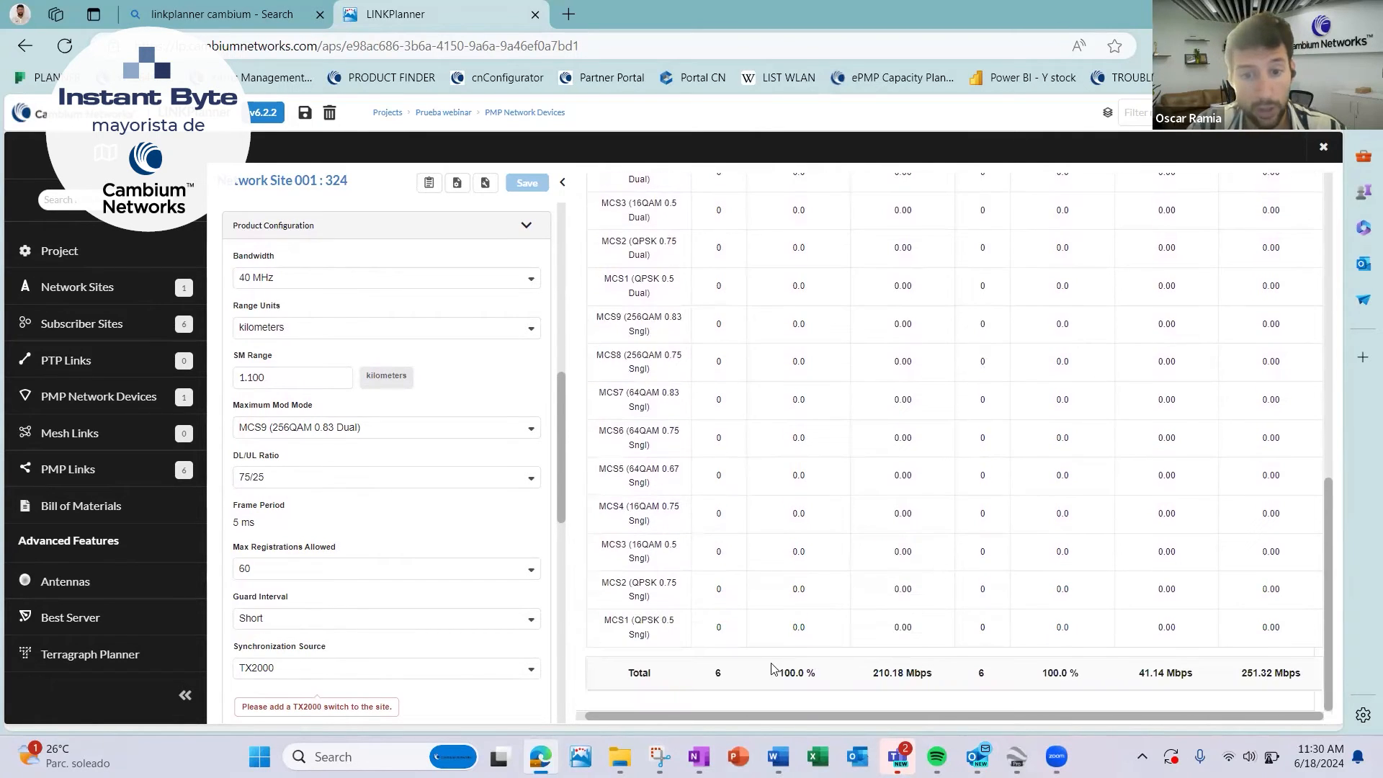
pyautogui.moveTo(872, 673); pyautogui.dragTo(925, 671)
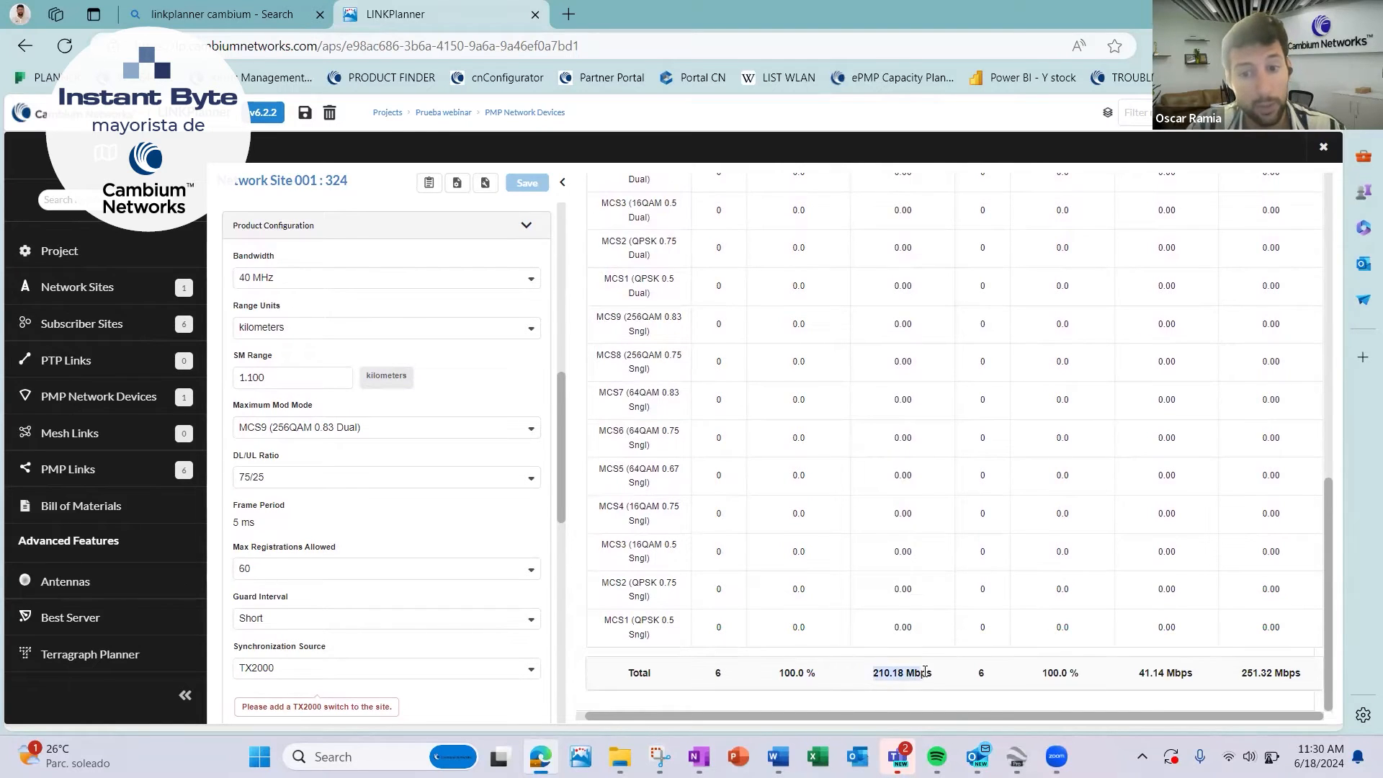
pyautogui.moveTo(1138, 673); pyautogui.dragTo(1198, 673)
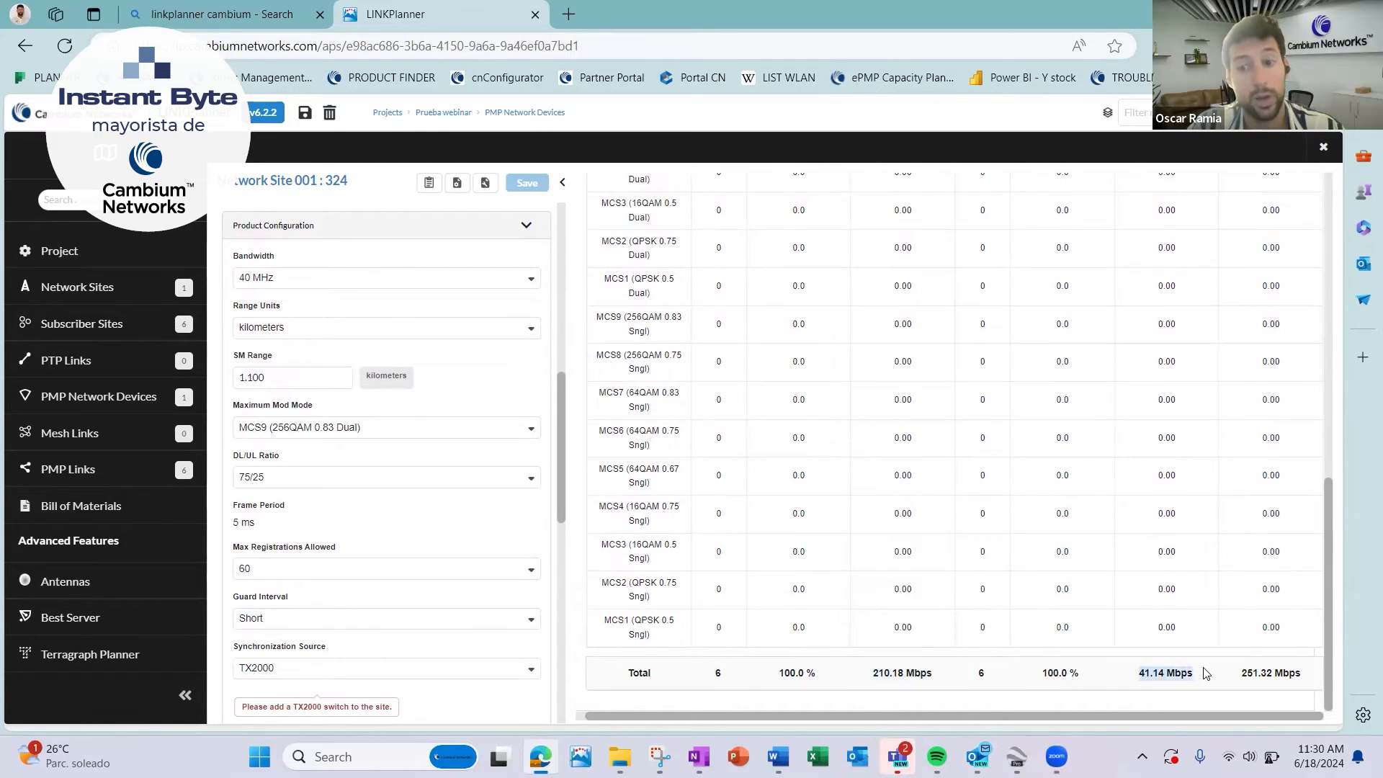
pyautogui.click(1256, 667)
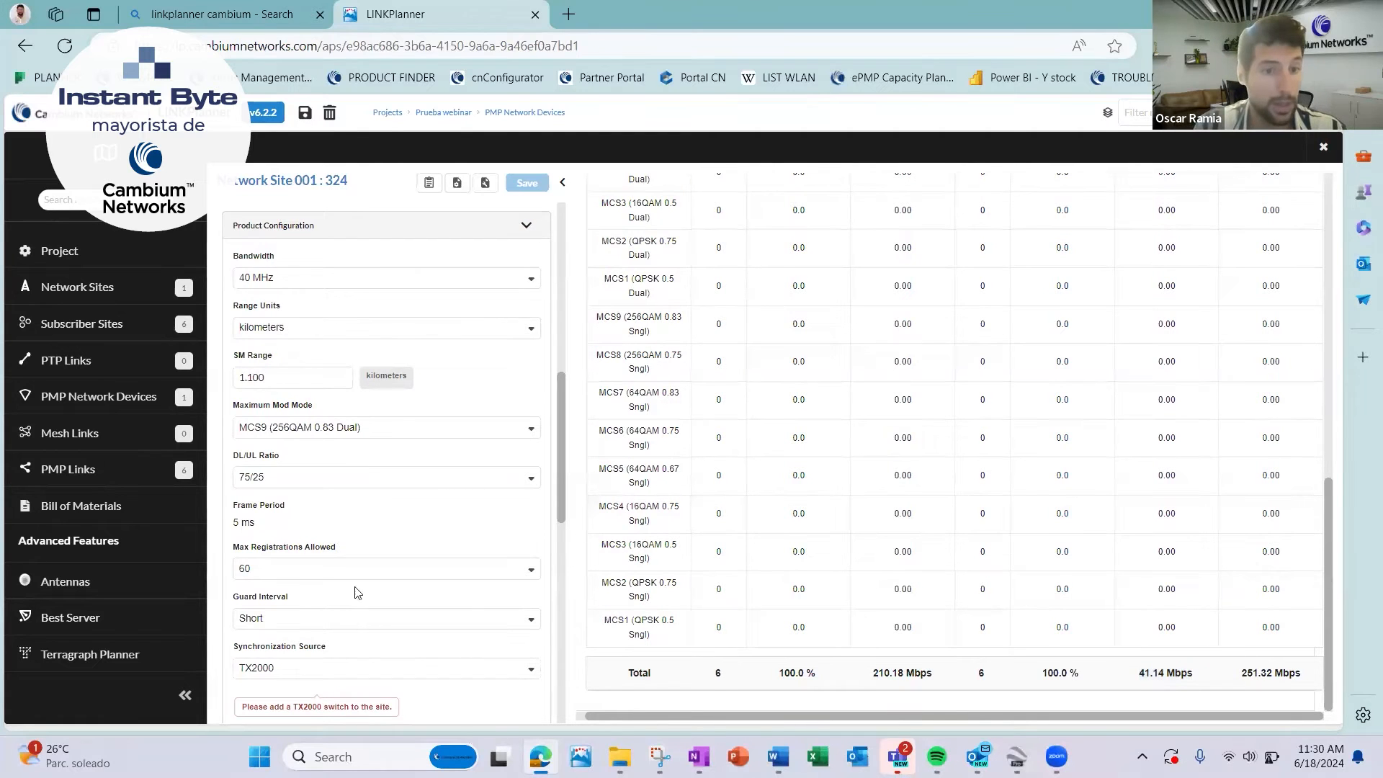
# Set the DL/UL ratio of Network Site 001 : 324 to 60/40, save the device and check its performance summary.
pyautogui.click(464, 479)
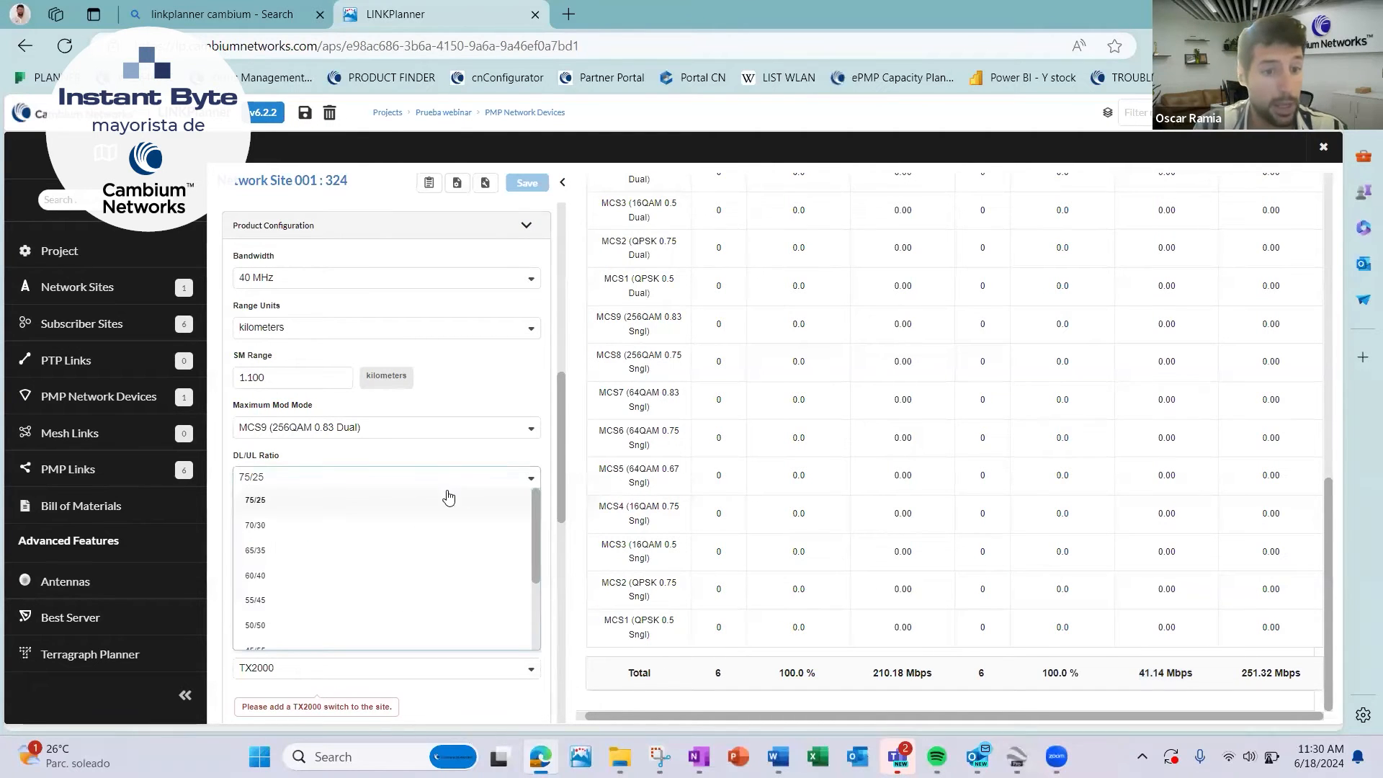
pyautogui.scroll(-1, 383, 598)
pyautogui.scroll(1, 383, 600)
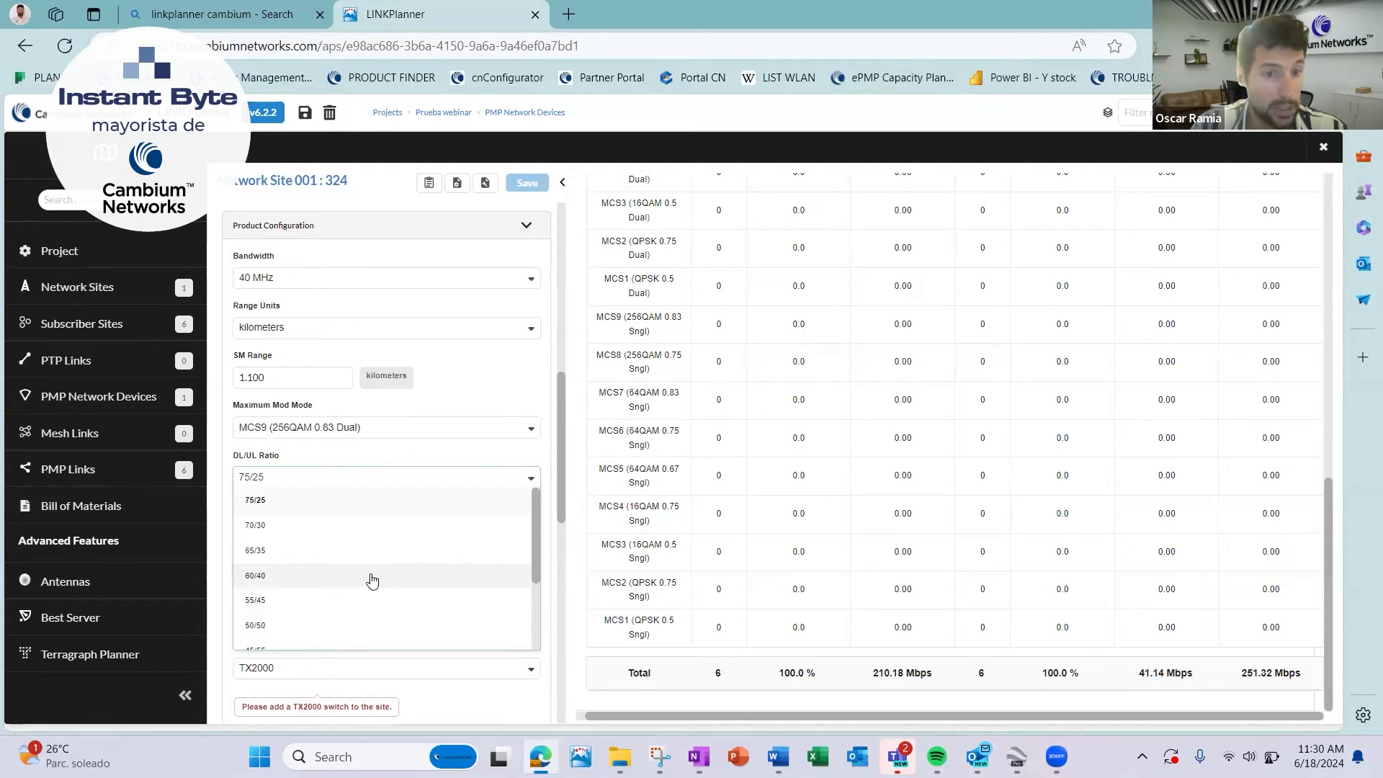
pyautogui.click(371, 576)
pyautogui.click(528, 183)
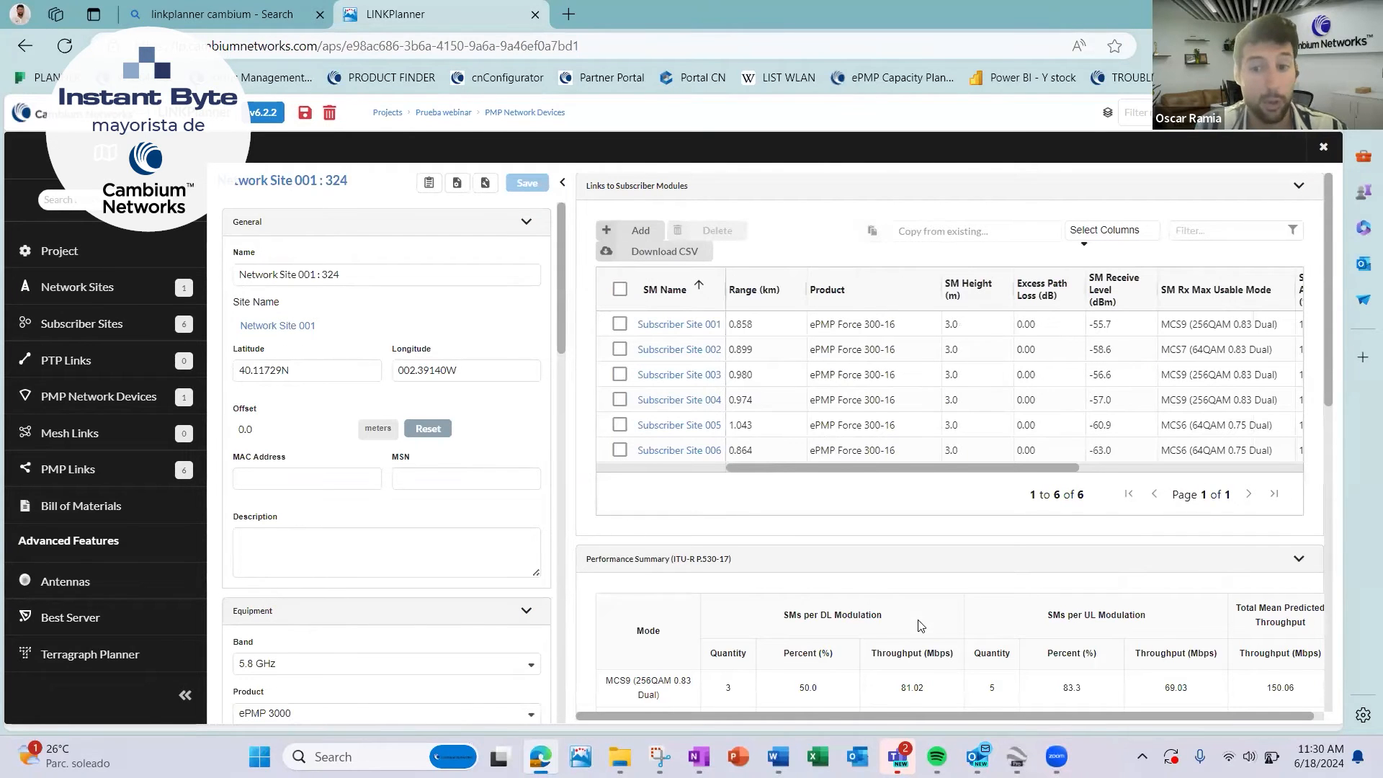
pyautogui.scroll(-8, 918, 625)
pyautogui.scroll(-3, 920, 626)
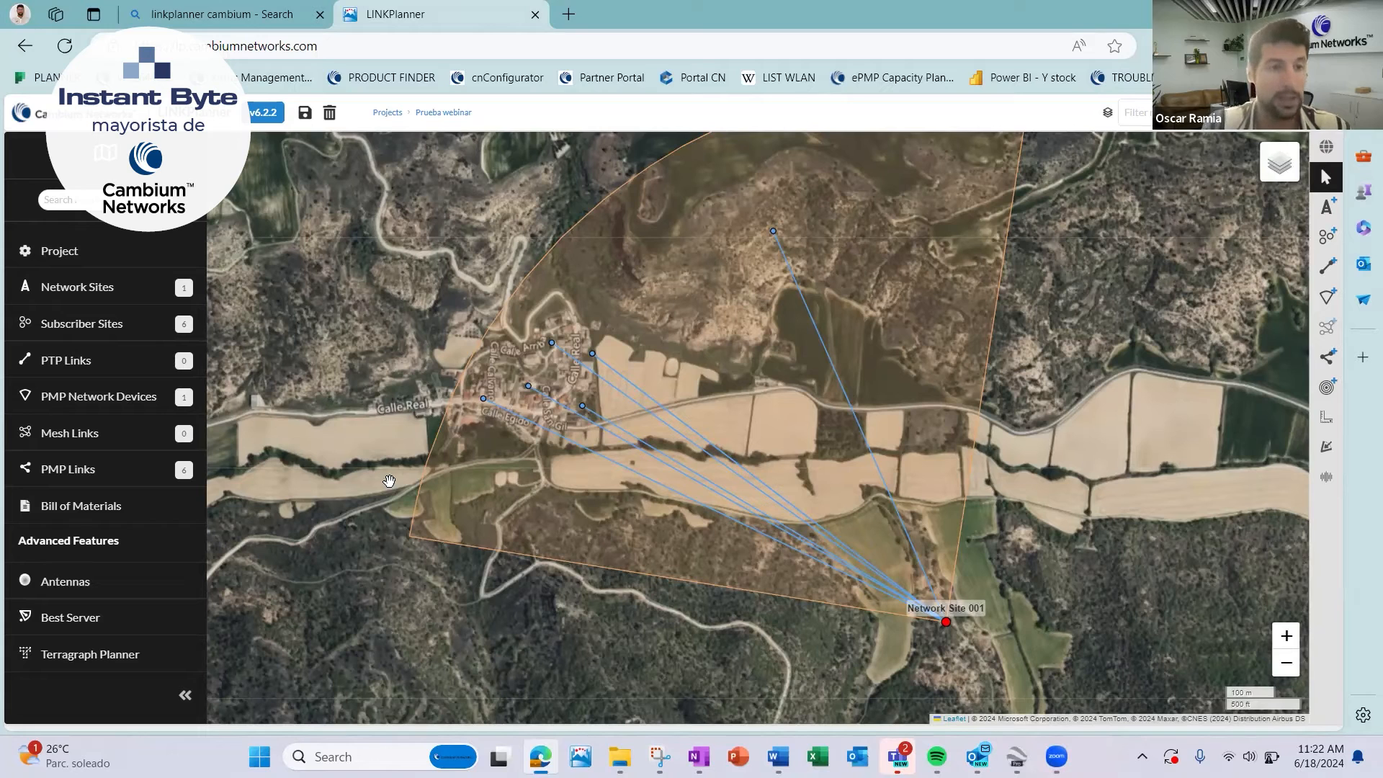
# Generate the installation and proposal reports for PMP network device Network Site 001 : 324, allowing multiple downloads, and open both PDFs.
pyautogui.click(119, 408)
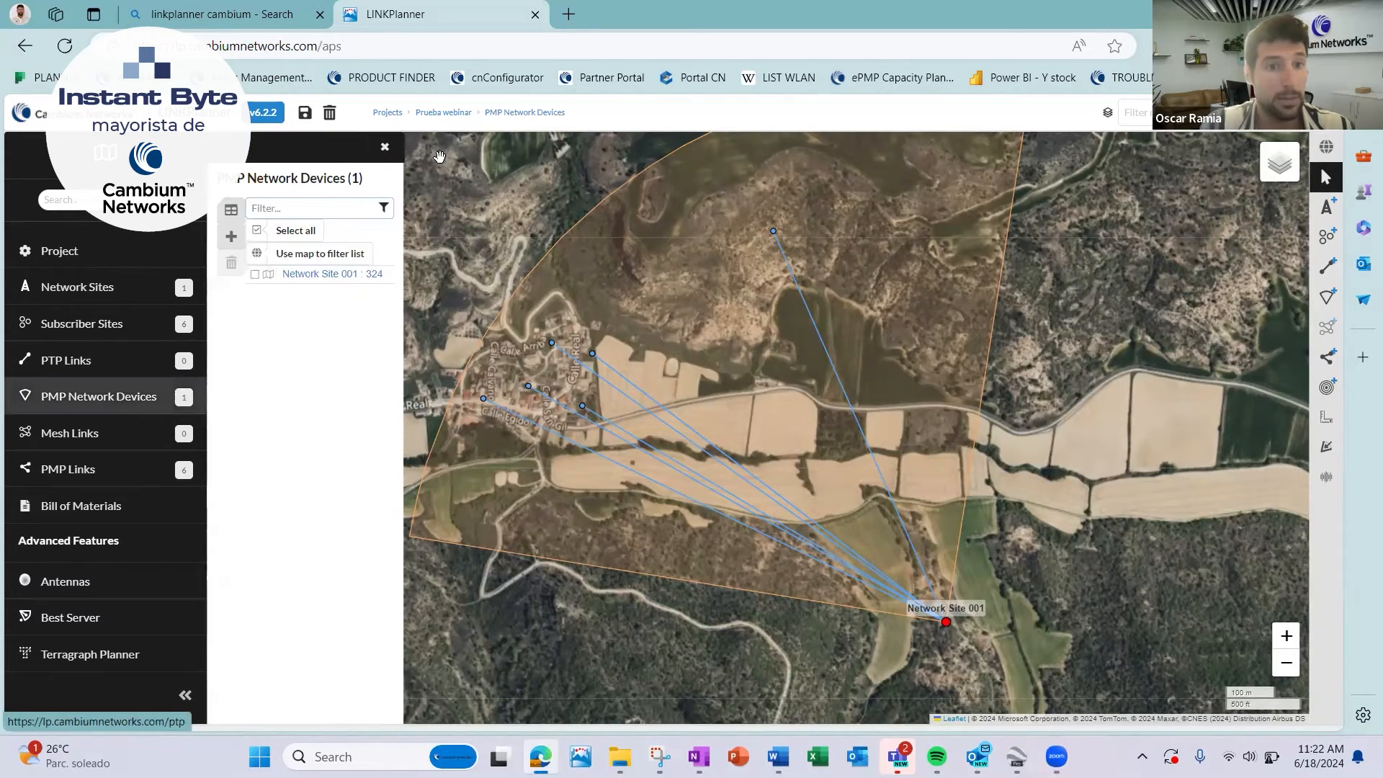
pyautogui.click(313, 277)
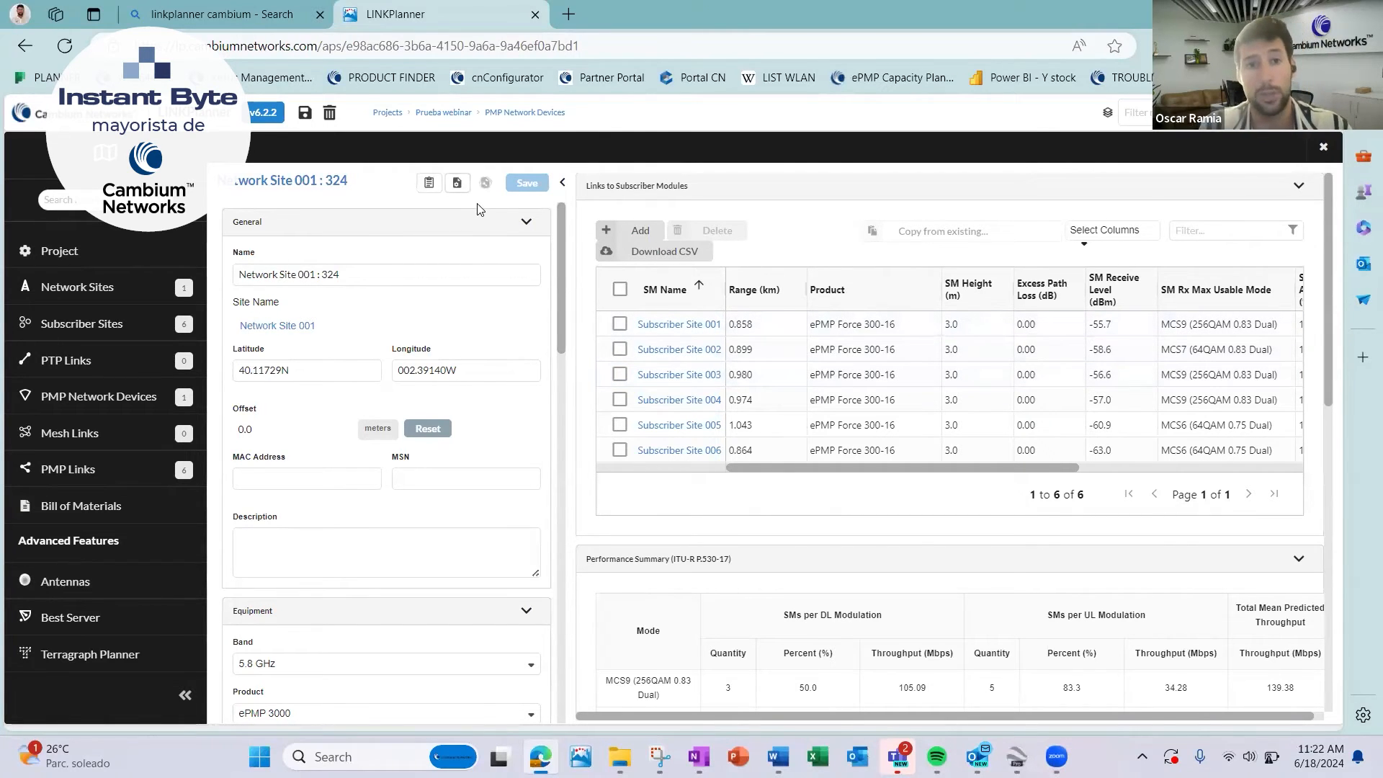
pyautogui.click(456, 183)
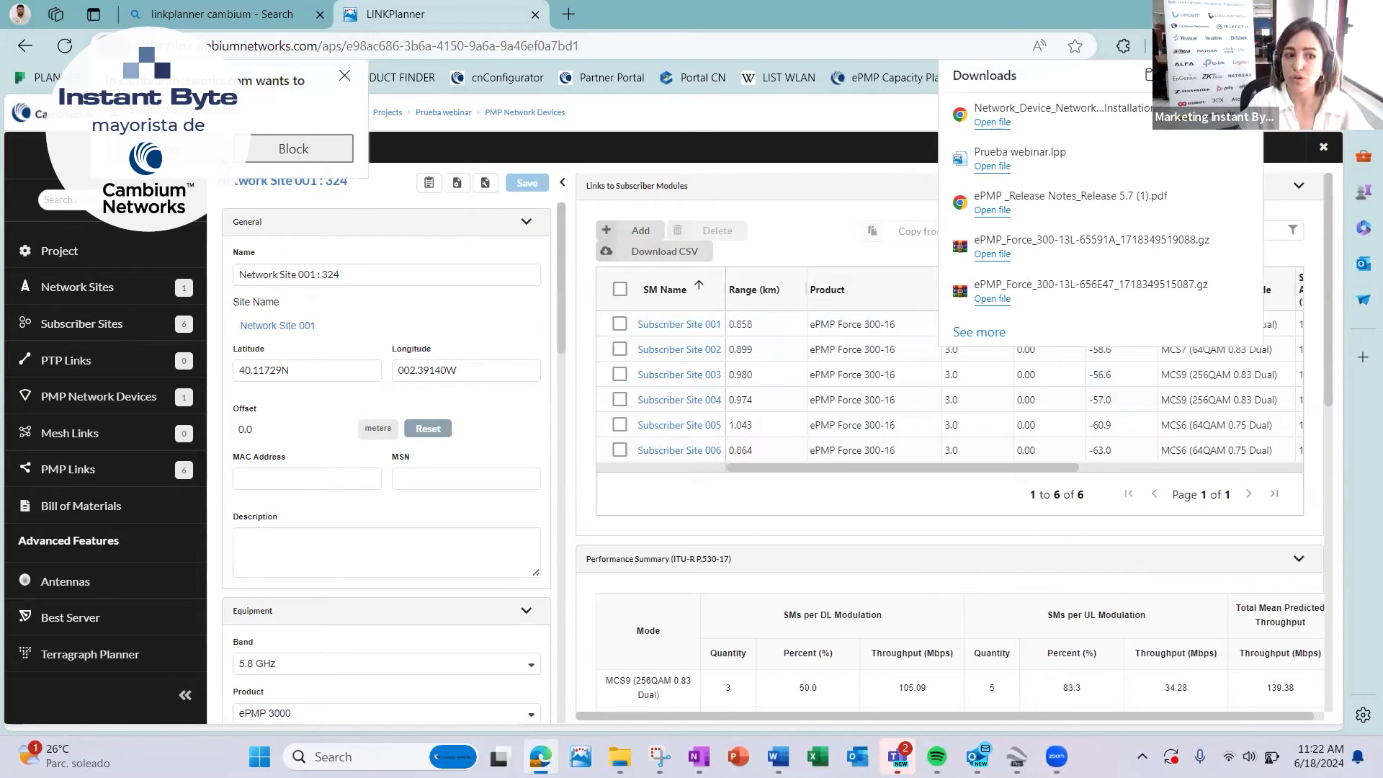
pyautogui.click(216, 156)
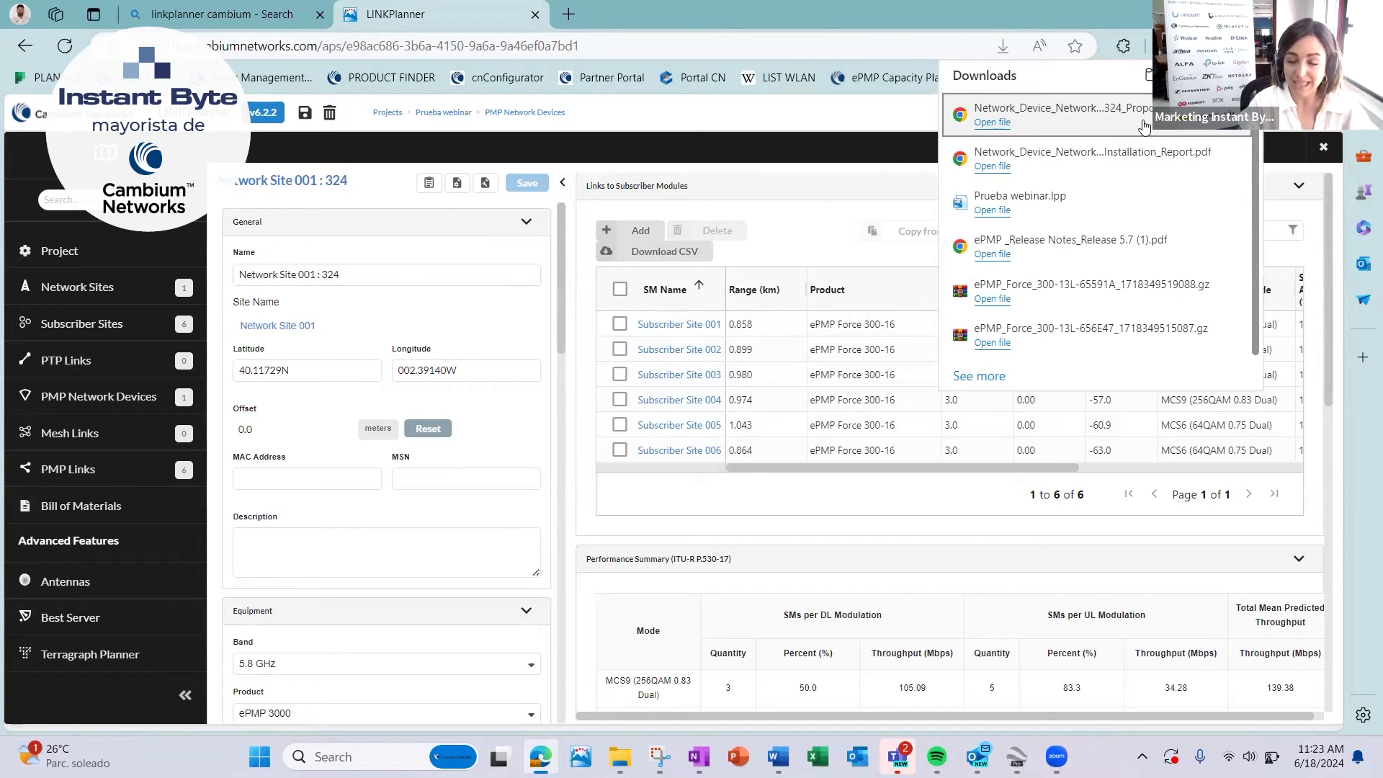
pyautogui.click(1113, 153)
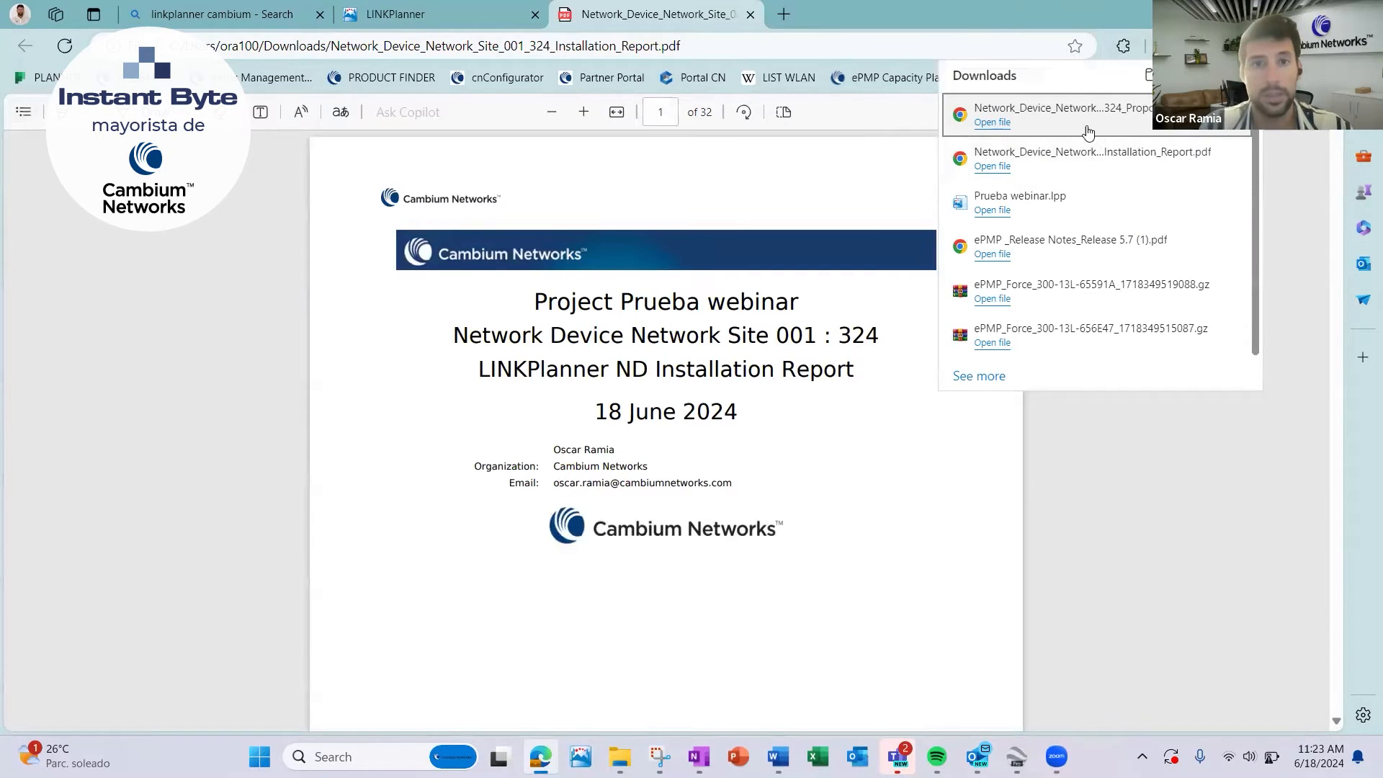
pyautogui.click(992, 123)
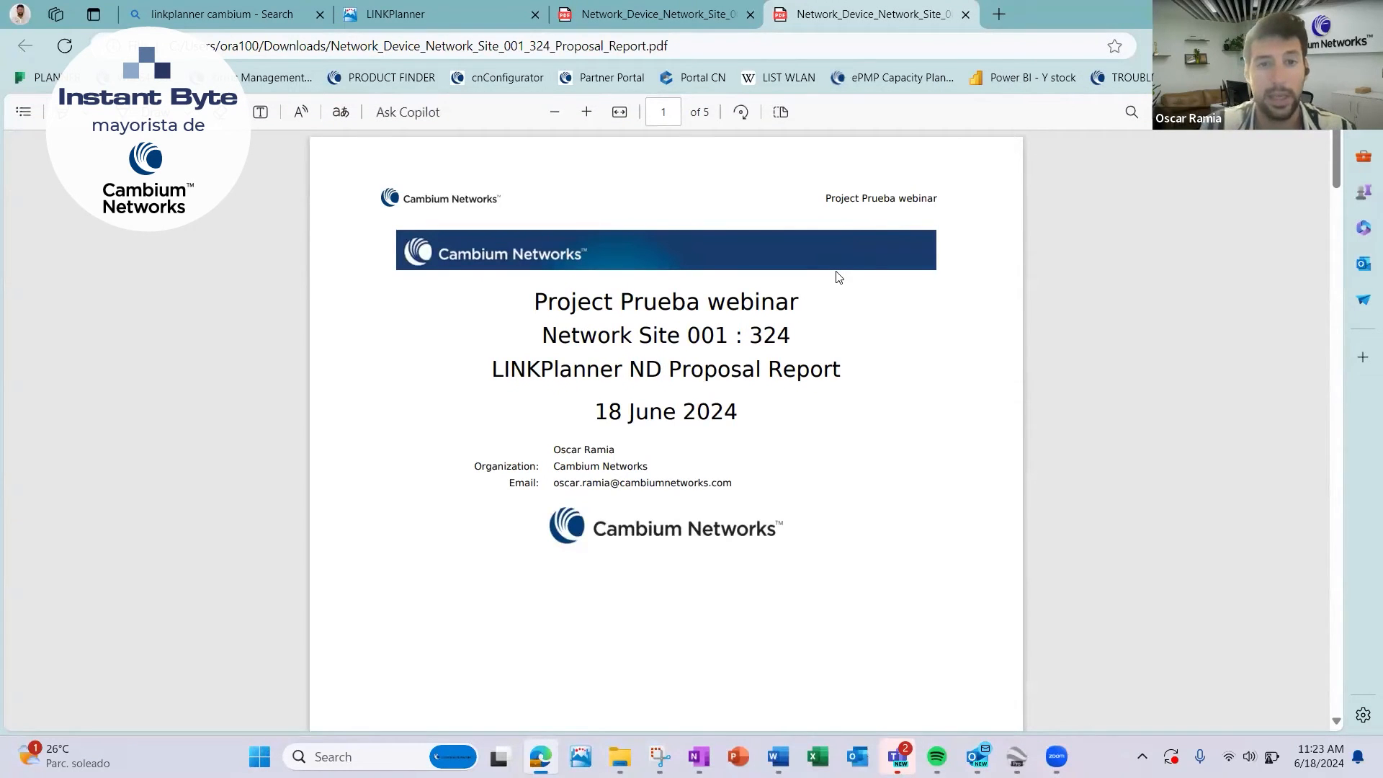
# Switch to the installation report PDF and examine its table of contents and the Network Device Summary with the predicted throughputs.
pyautogui.hotkey('ctrl', 'shift', 'Tab')
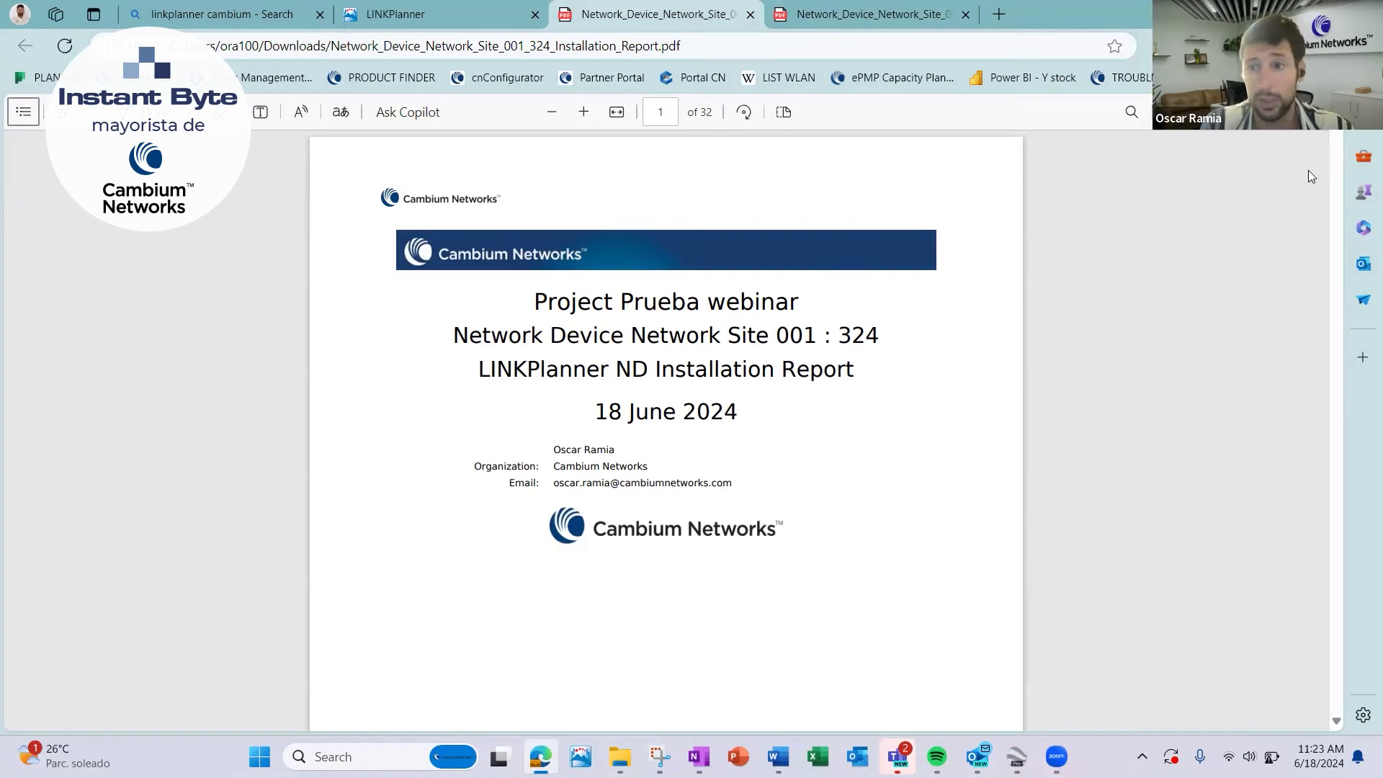
pyautogui.scroll(-8, 1130, 405)
pyautogui.scroll(-5, 1130, 405)
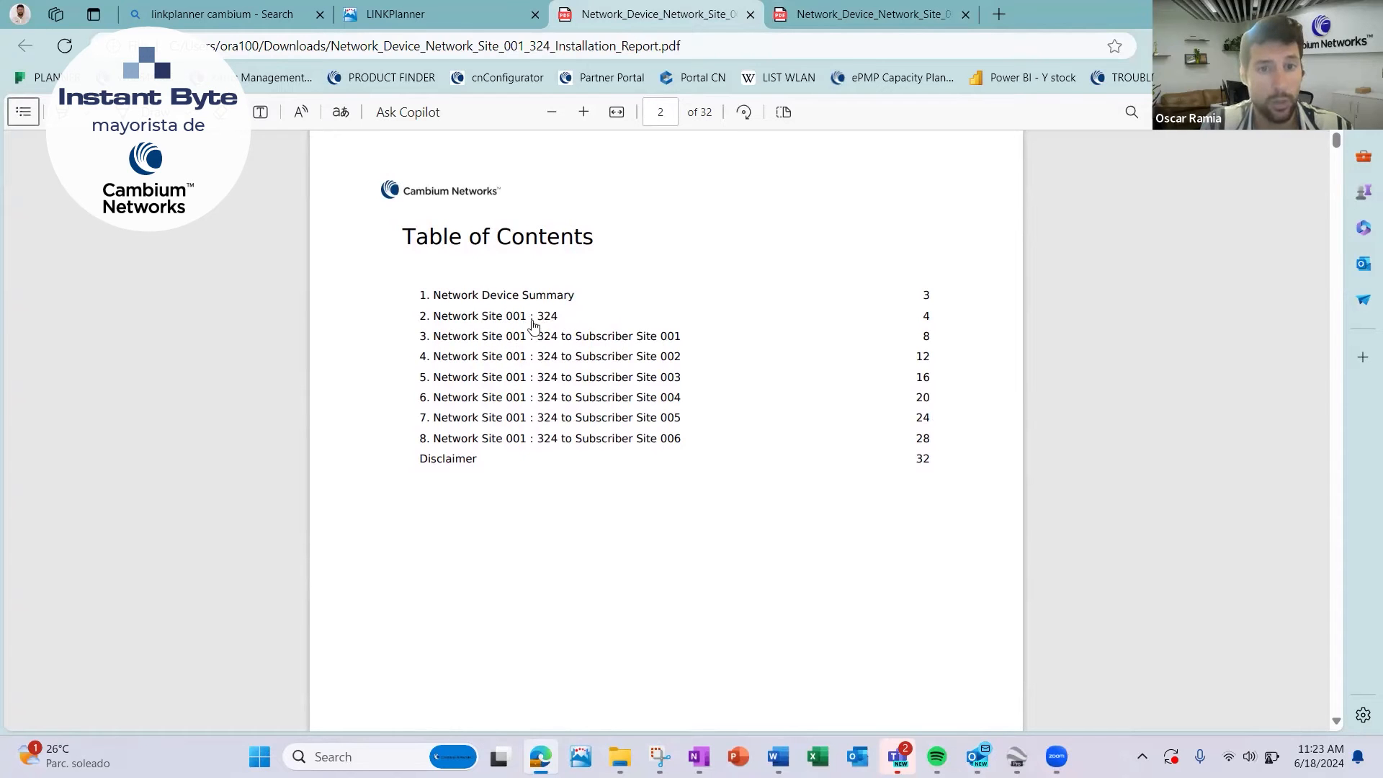
pyautogui.scroll(-10, 716, 599)
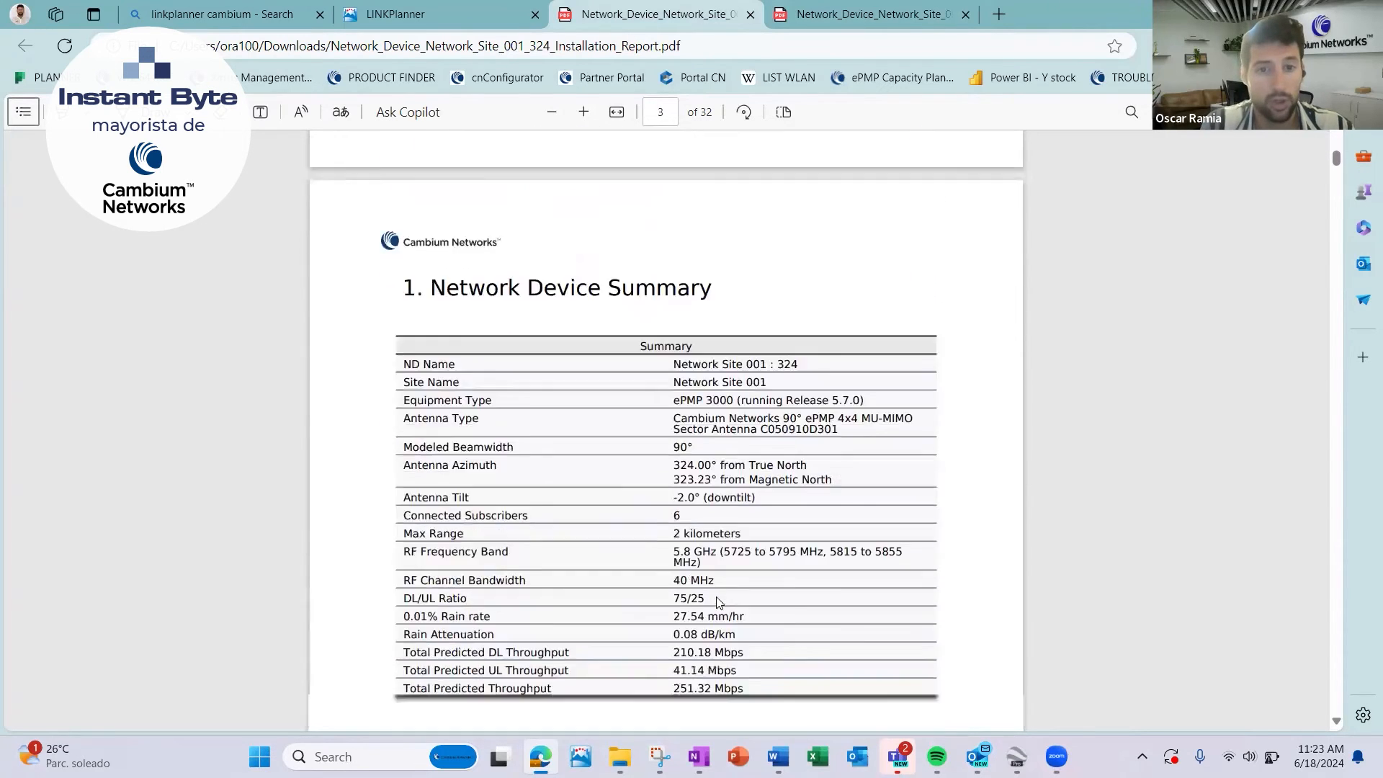
pyautogui.scroll(-1, 718, 603)
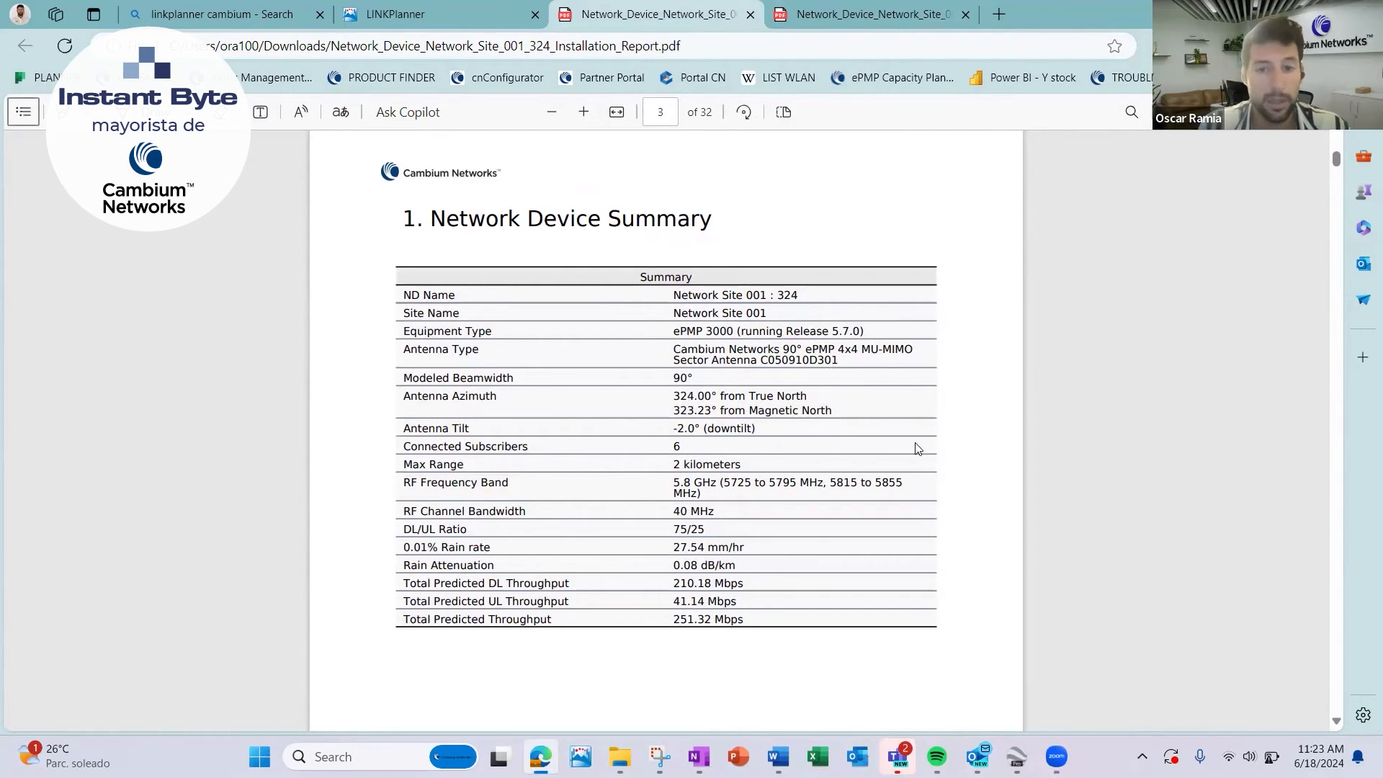
pyautogui.scroll(-1, 810, 523)
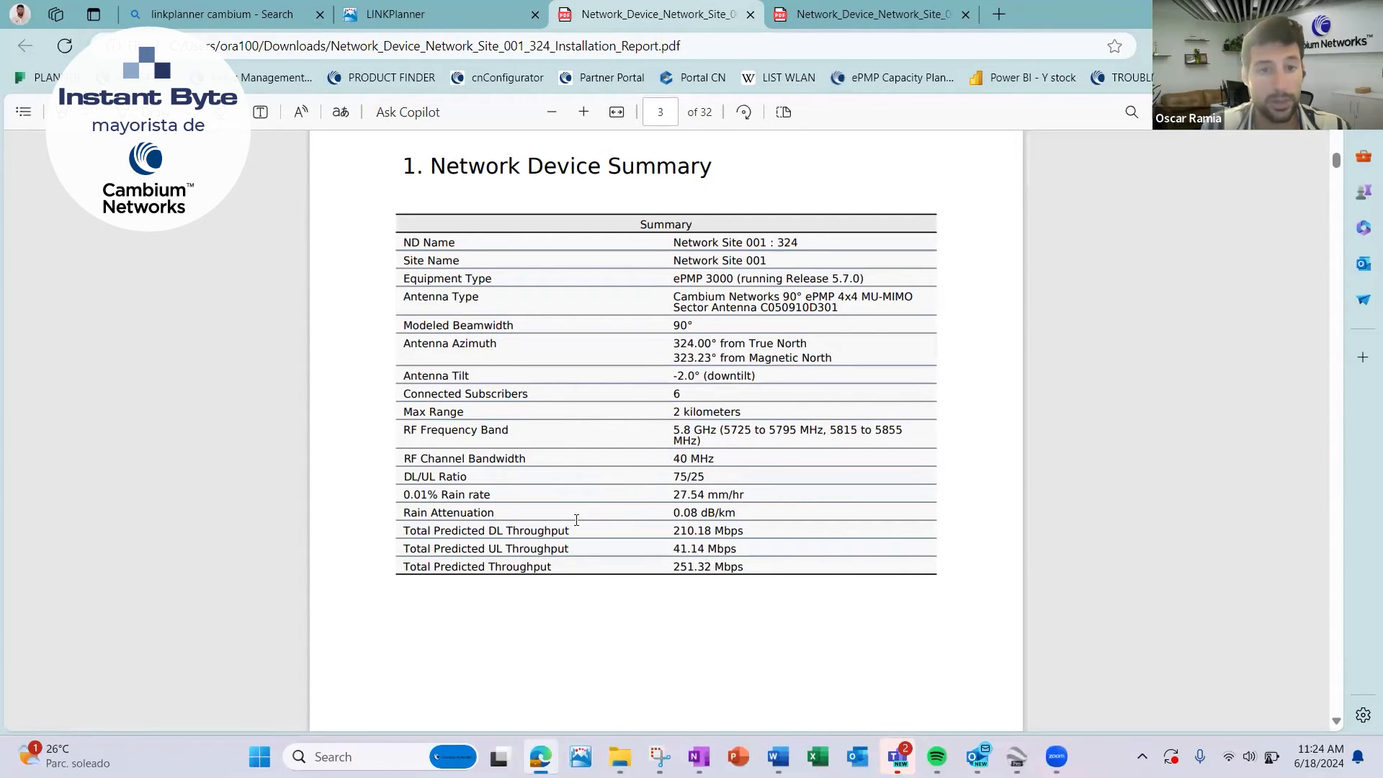
pyautogui.scroll(-5, 576, 520)
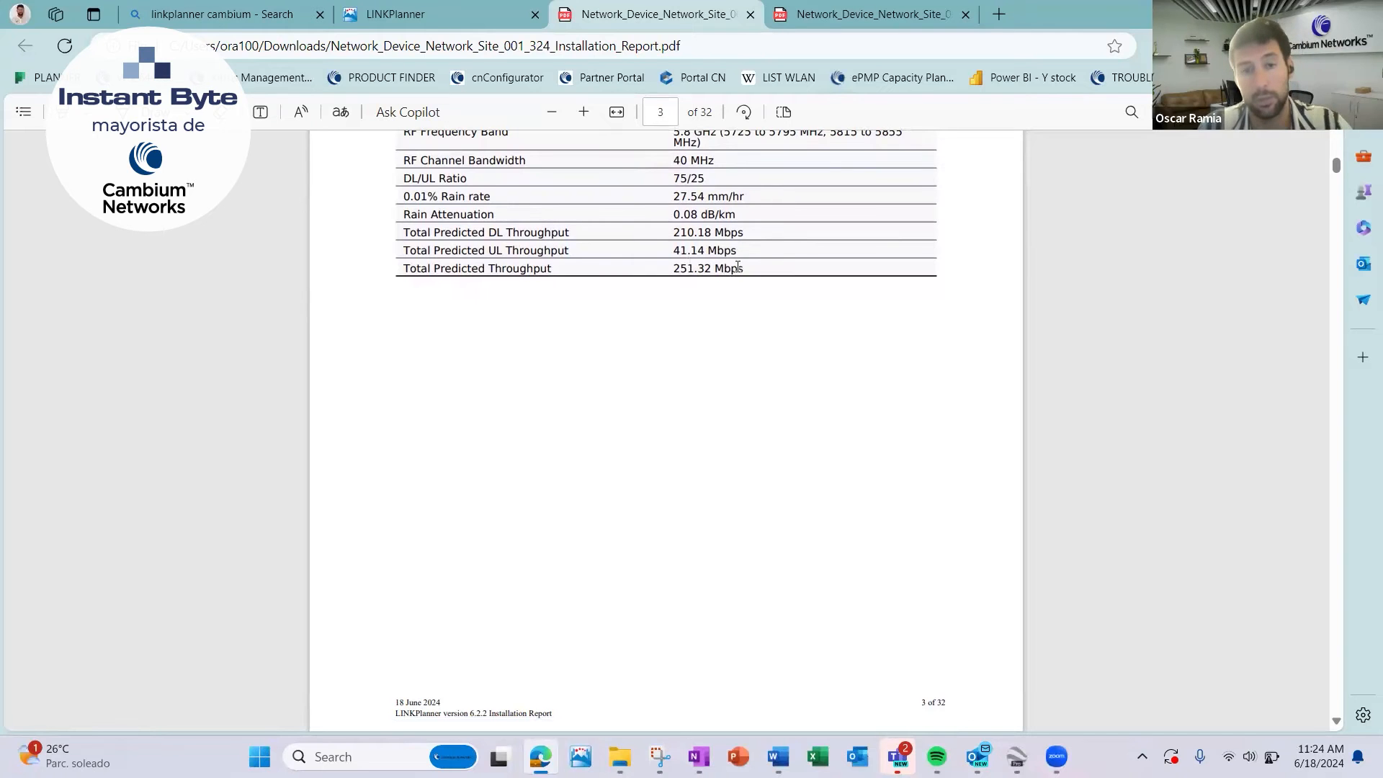
# Review the bills of materials for the network device and subscriber modules in section 2, including the access point's extended warranty entry.
pyautogui.scroll(-8, 639, 443)
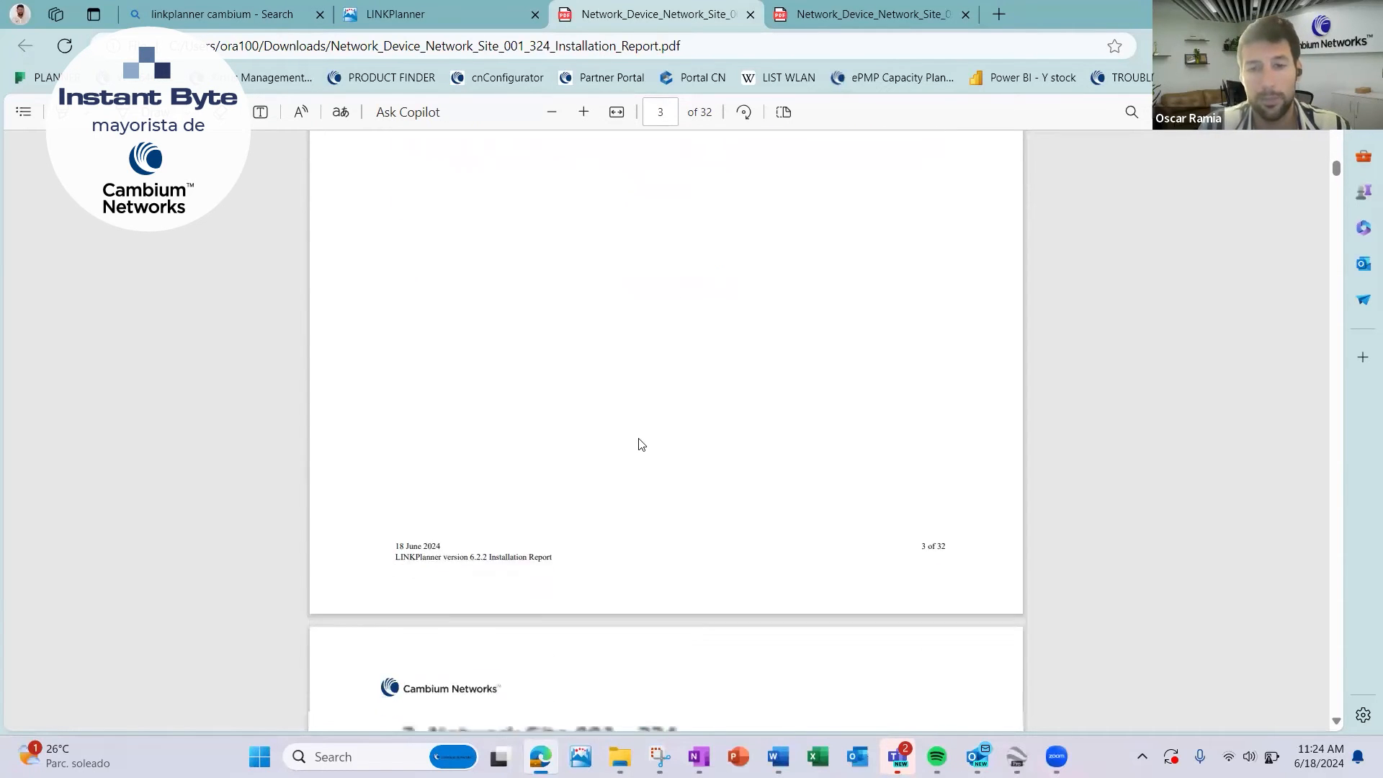
pyautogui.scroll(-3, 639, 443)
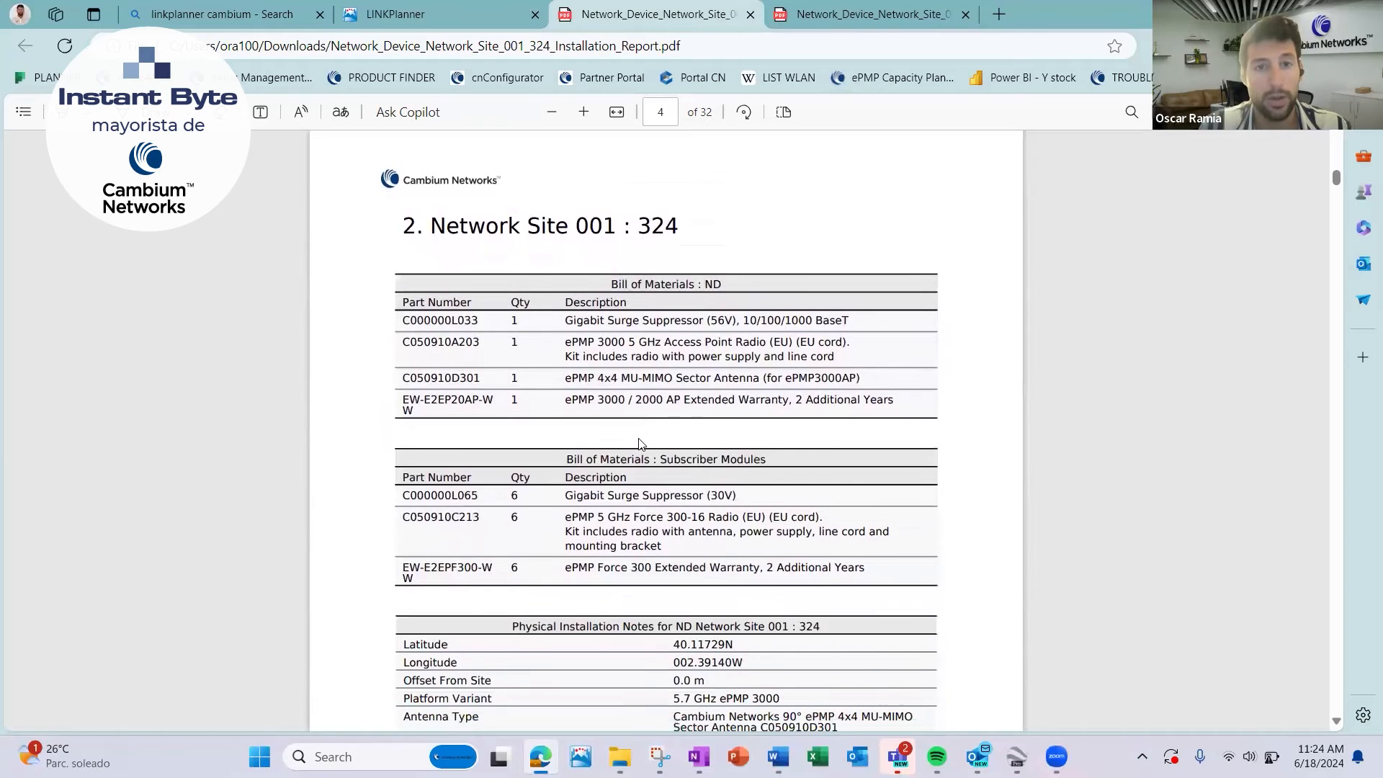
pyautogui.scroll(-1, 620, 228)
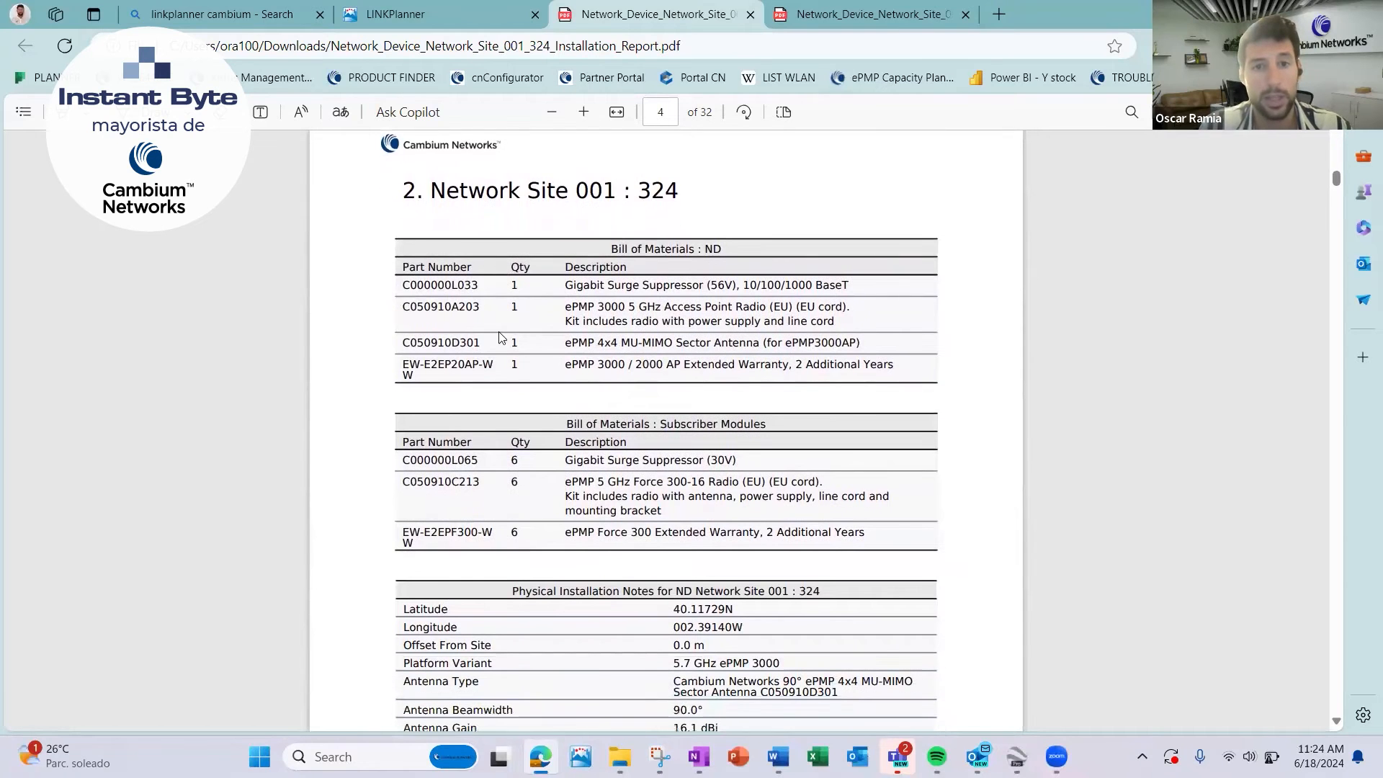
pyautogui.scroll(-2, 463, 403)
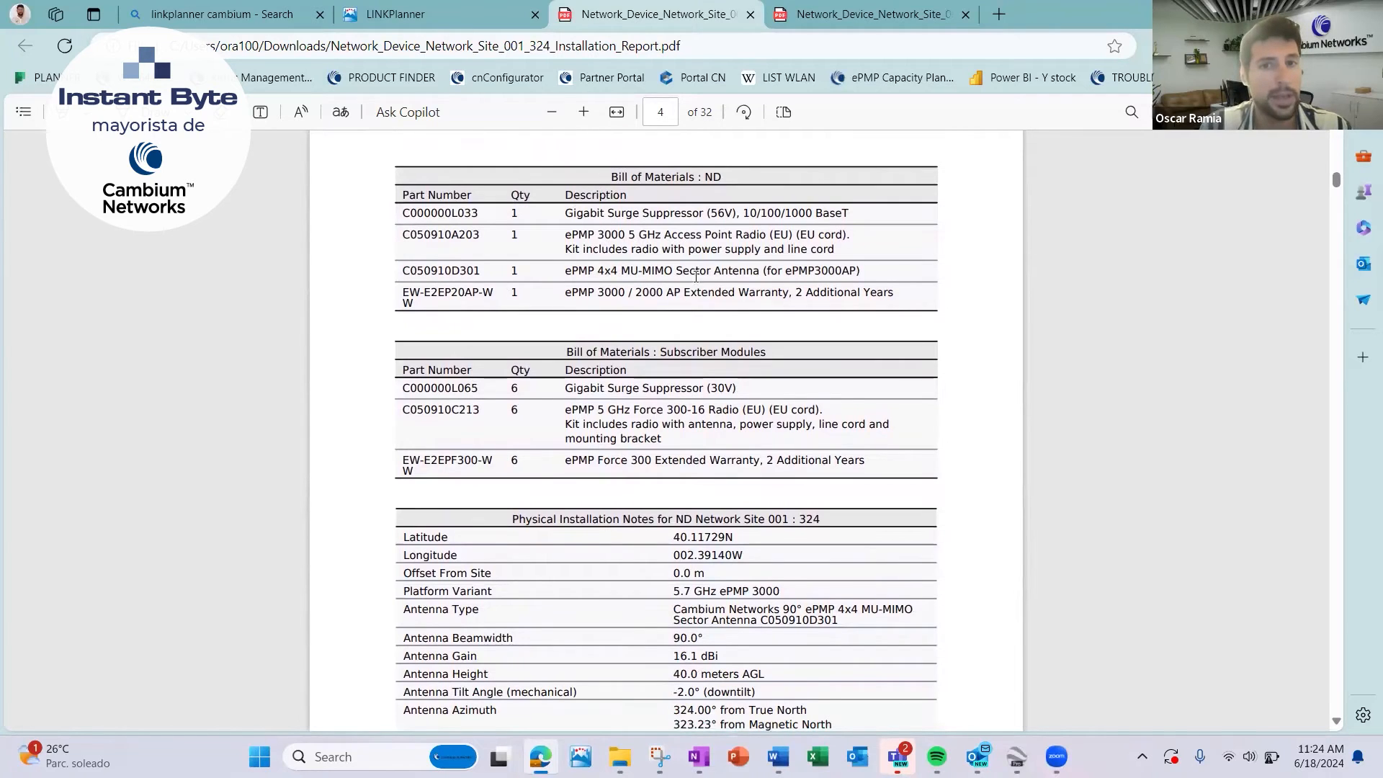
pyautogui.scroll(-1, 663, 296)
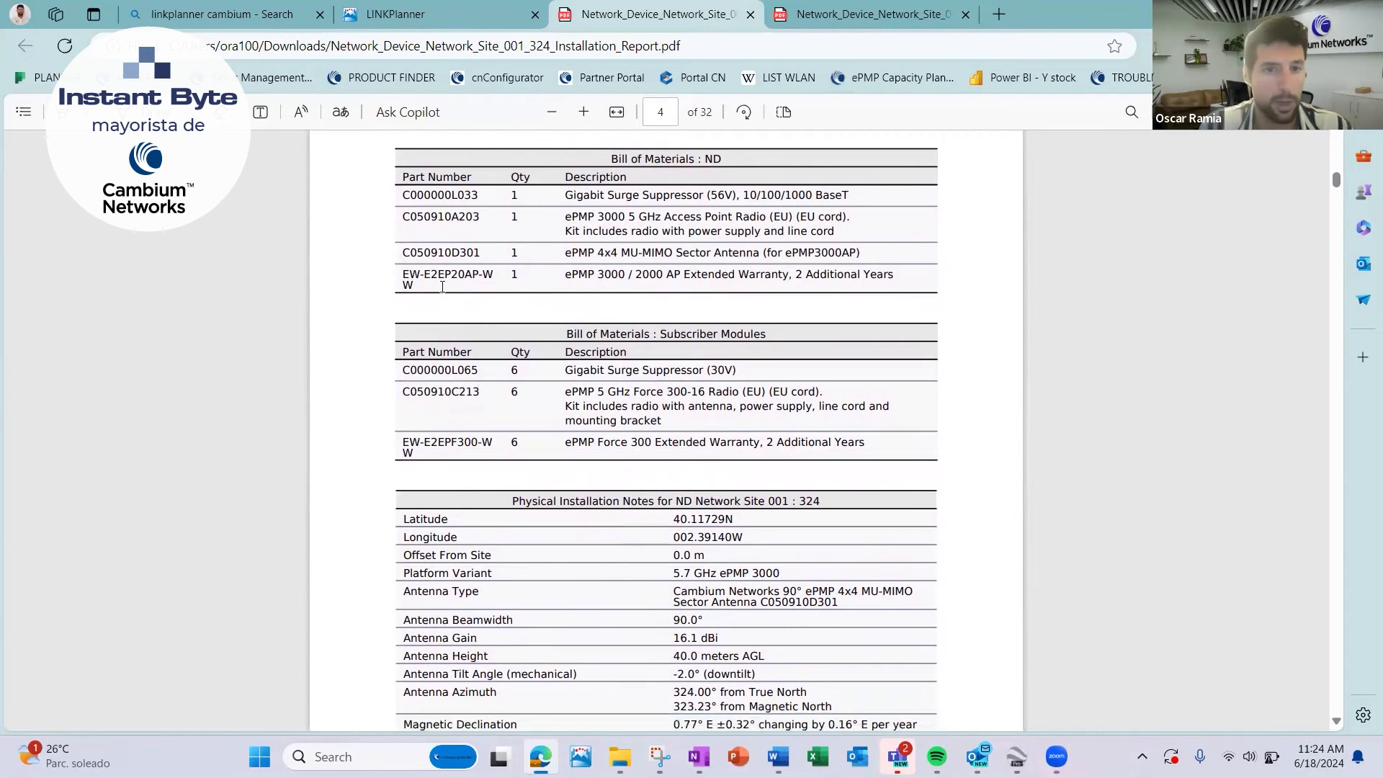
pyautogui.moveTo(425, 273); pyautogui.dragTo(800, 278)
pyautogui.click(683, 336)
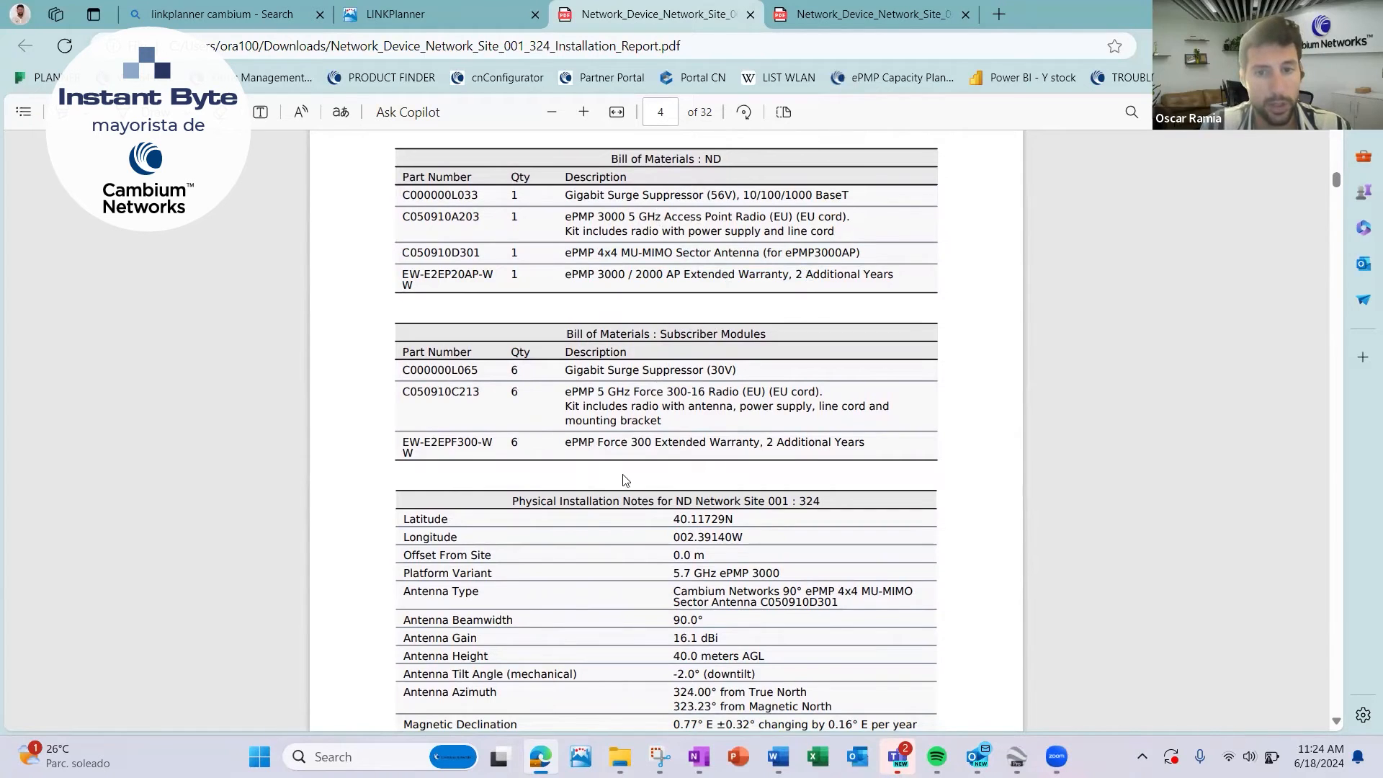
# Read the physical installation and radio commissioning notes for Network Site 001 : 324 and its throughput table by modulation mode.
pyautogui.scroll(-3, 624, 479)
pyautogui.scroll(-6, 624, 479)
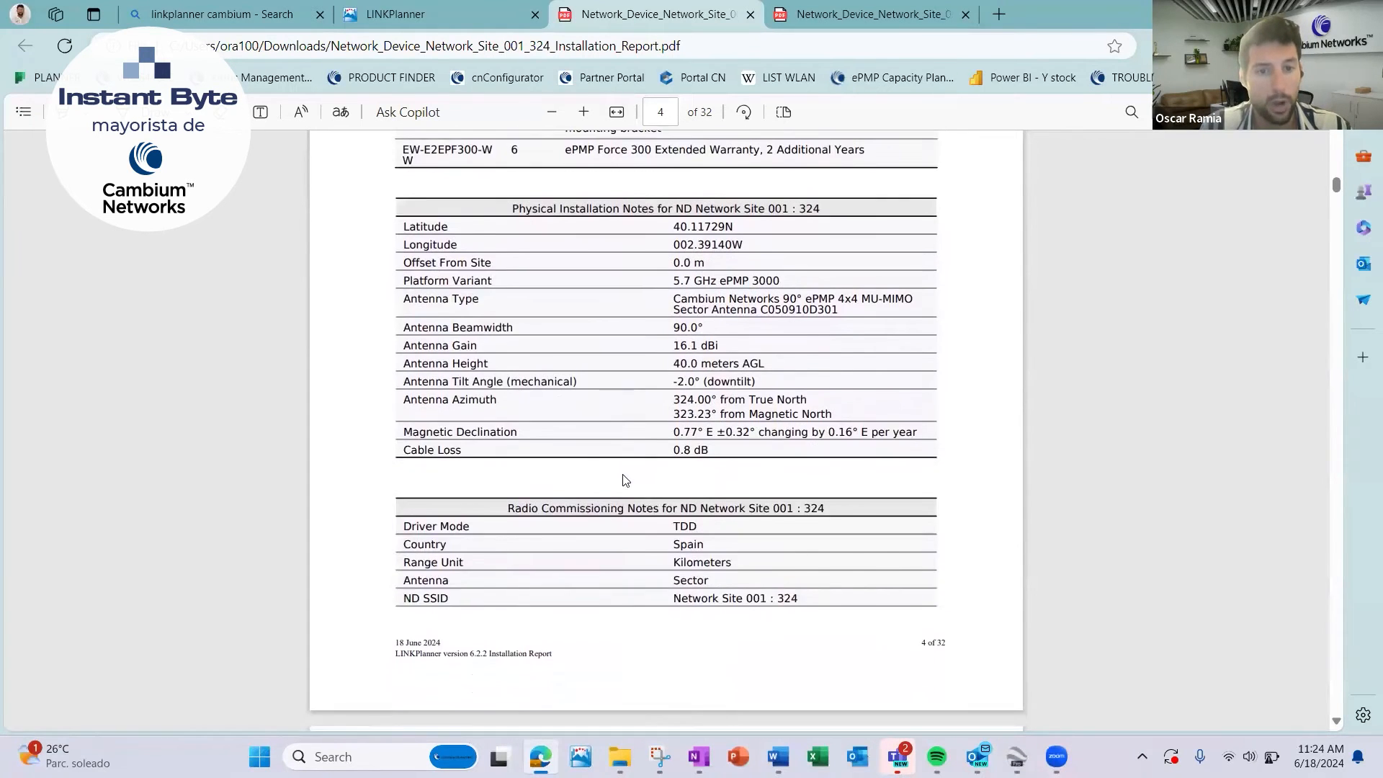
pyautogui.scroll(-7, 670, 426)
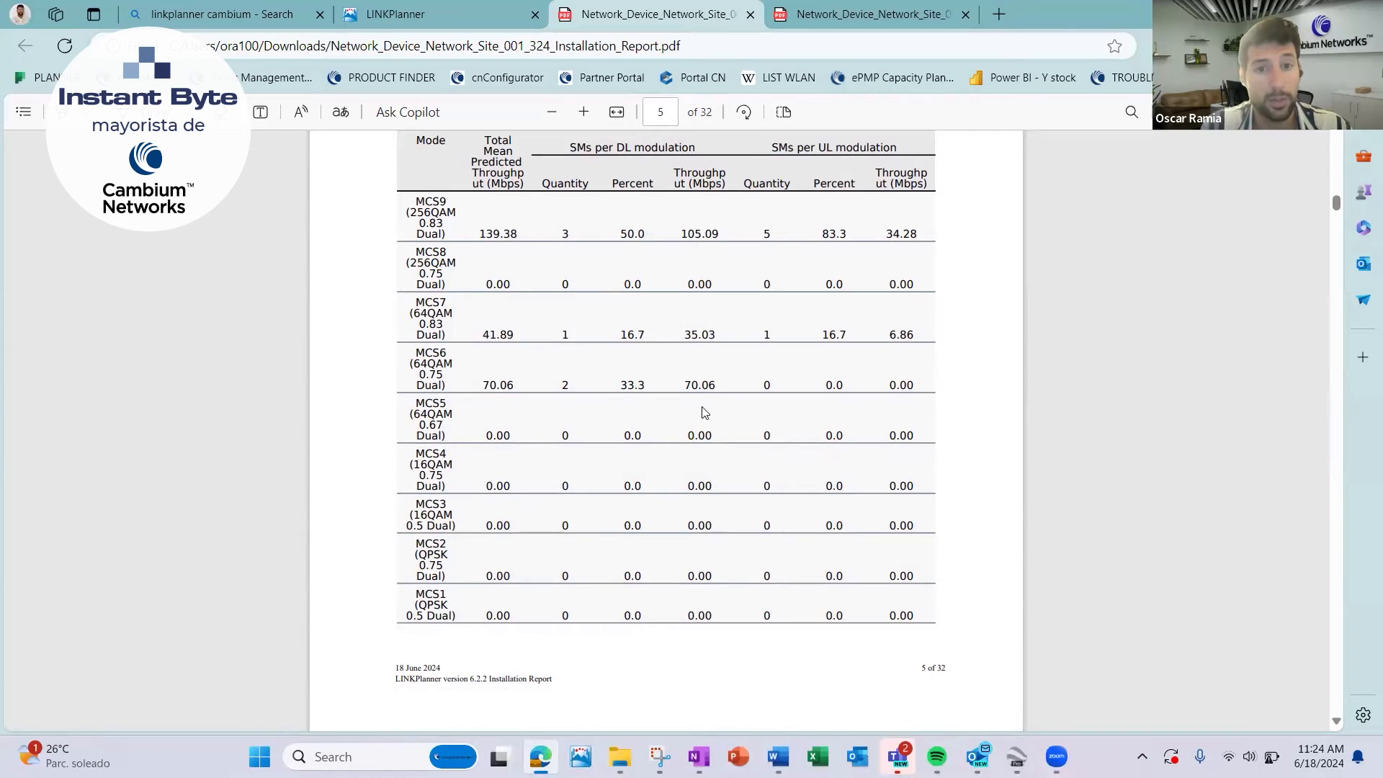
pyautogui.scroll(-15, 797, 314)
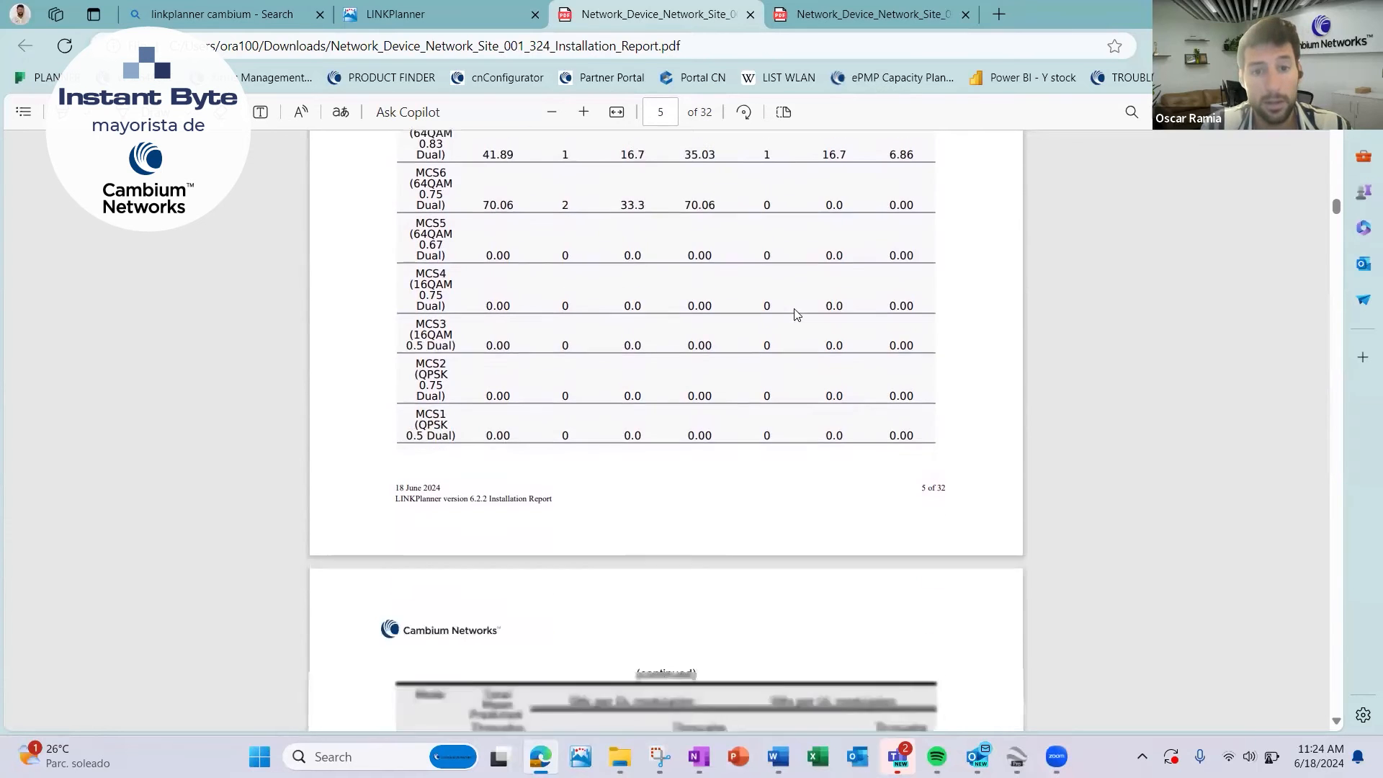
# Examine the Subscriber Site 001 link section: path profile, bill of materials, commissioning notes, installation instructions and performance by modulation mode.
pyautogui.scroll(-18, 797, 314)
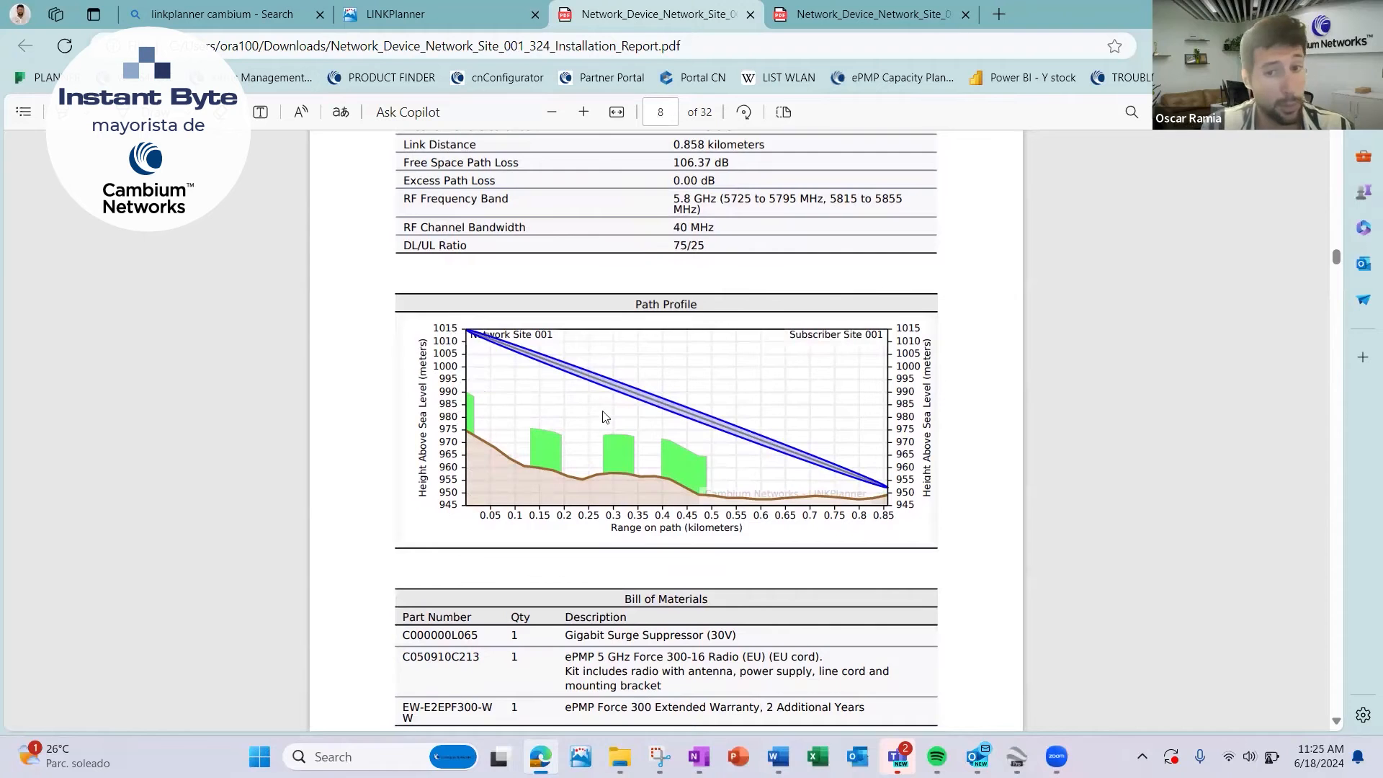
pyautogui.scroll(-15, 655, 485)
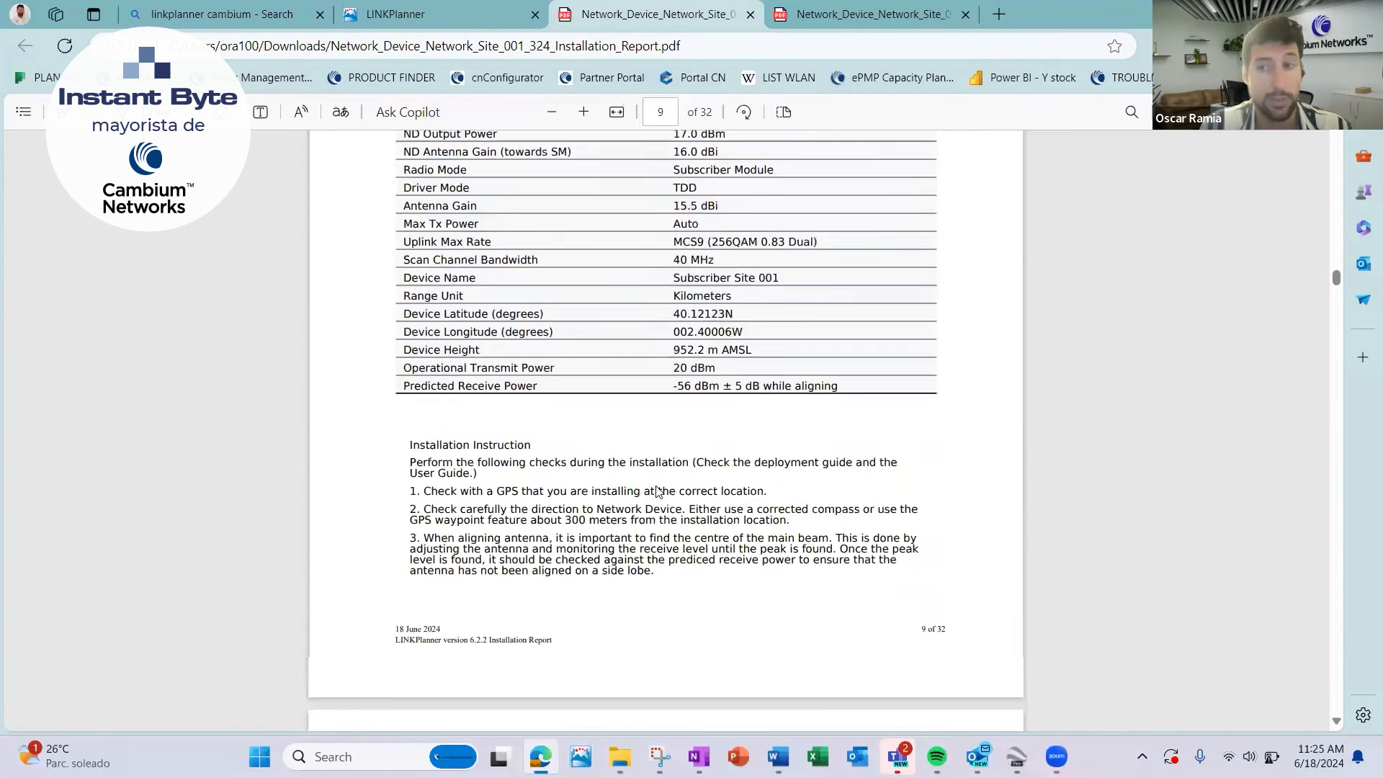
pyautogui.scroll(-10, 657, 490)
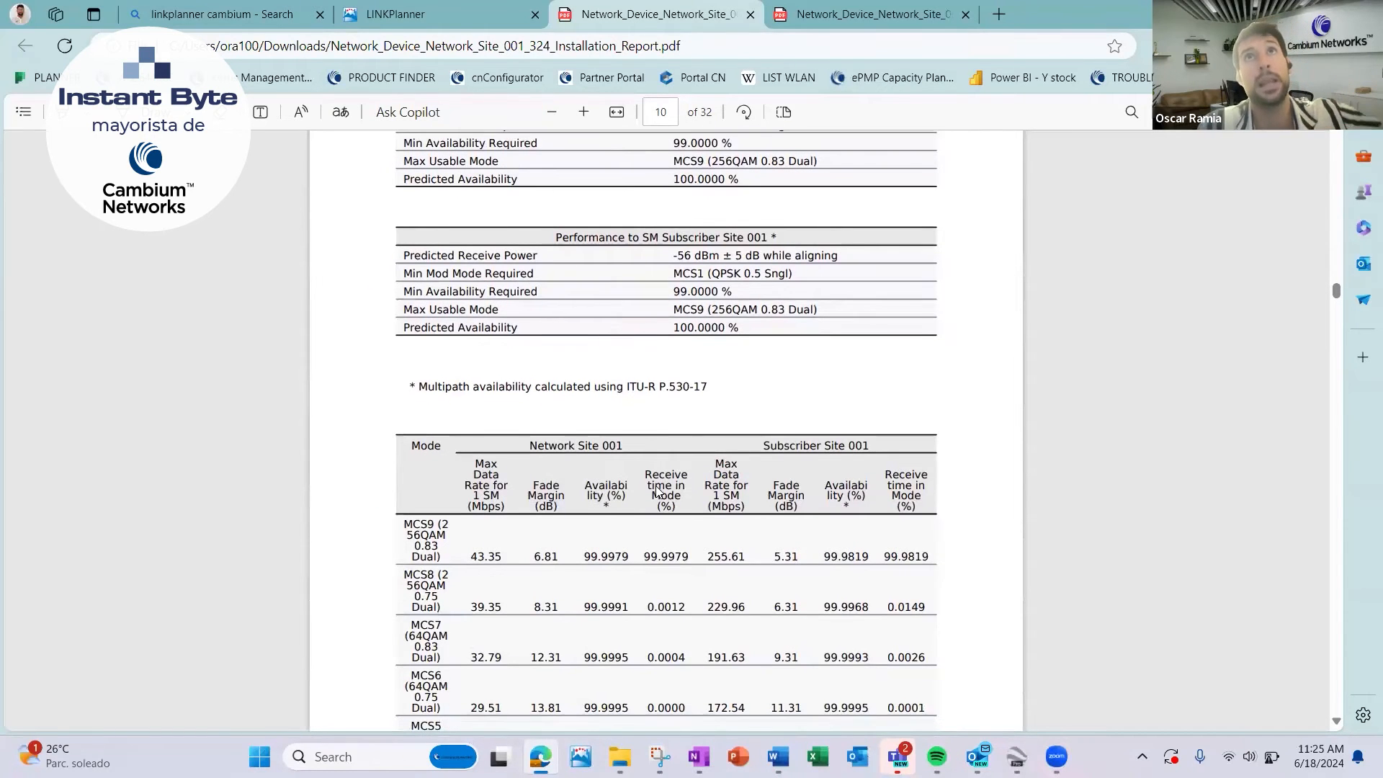
pyautogui.scroll(-3, 657, 491)
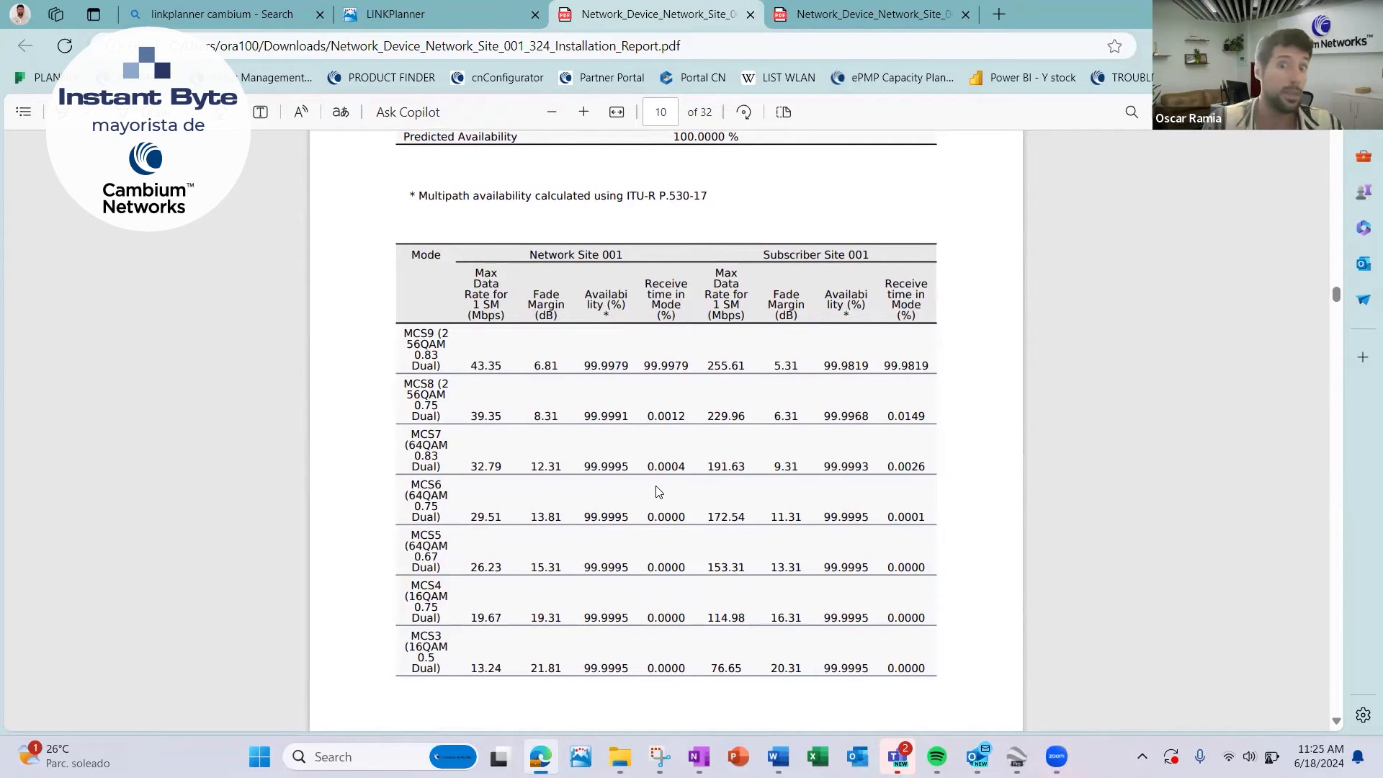
pyautogui.scroll(-20, 657, 492)
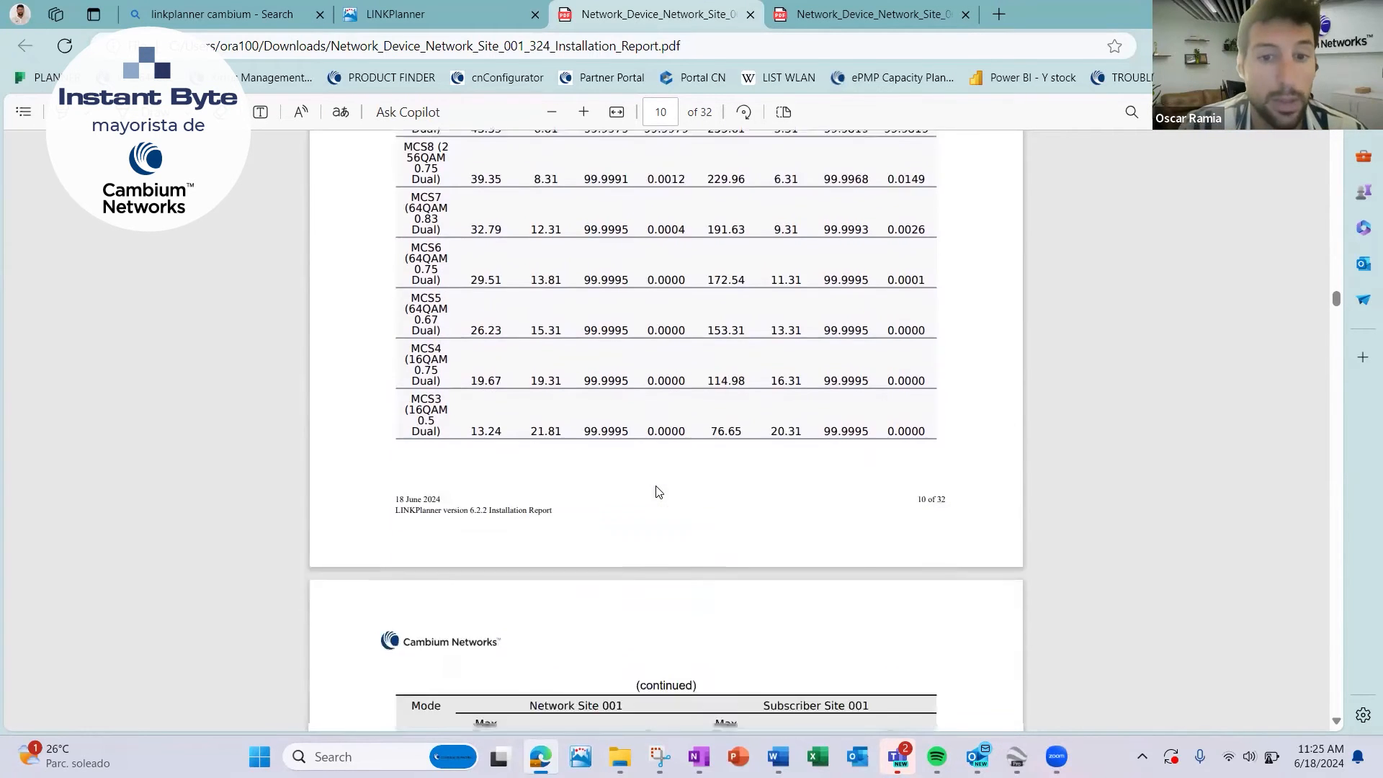
# Review the report sections for the links to Subscriber Sites 002, 003 and 004, including path profiles, bills of materials and installation notes.
pyautogui.scroll(-10, 657, 492)
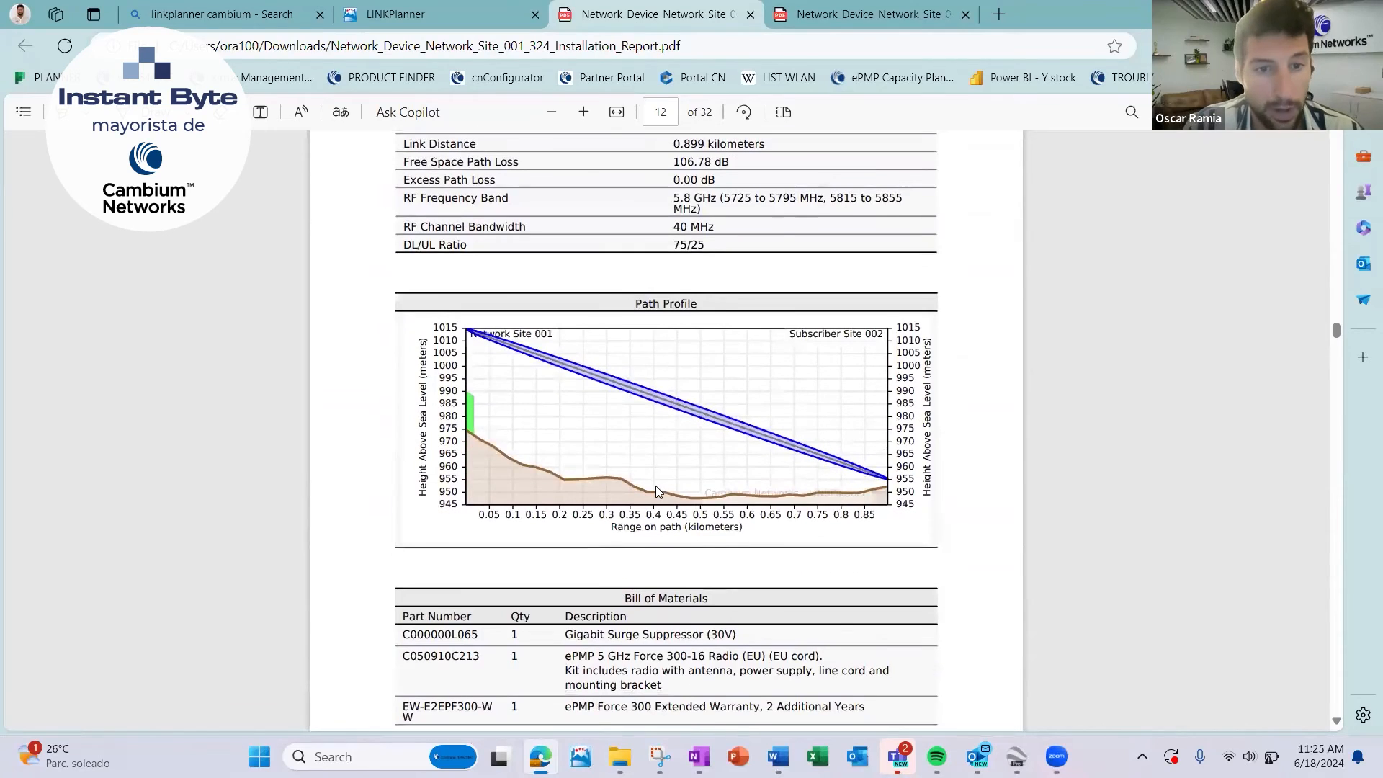
pyautogui.scroll(-10, 655, 492)
pyautogui.scroll(-20, 656, 492)
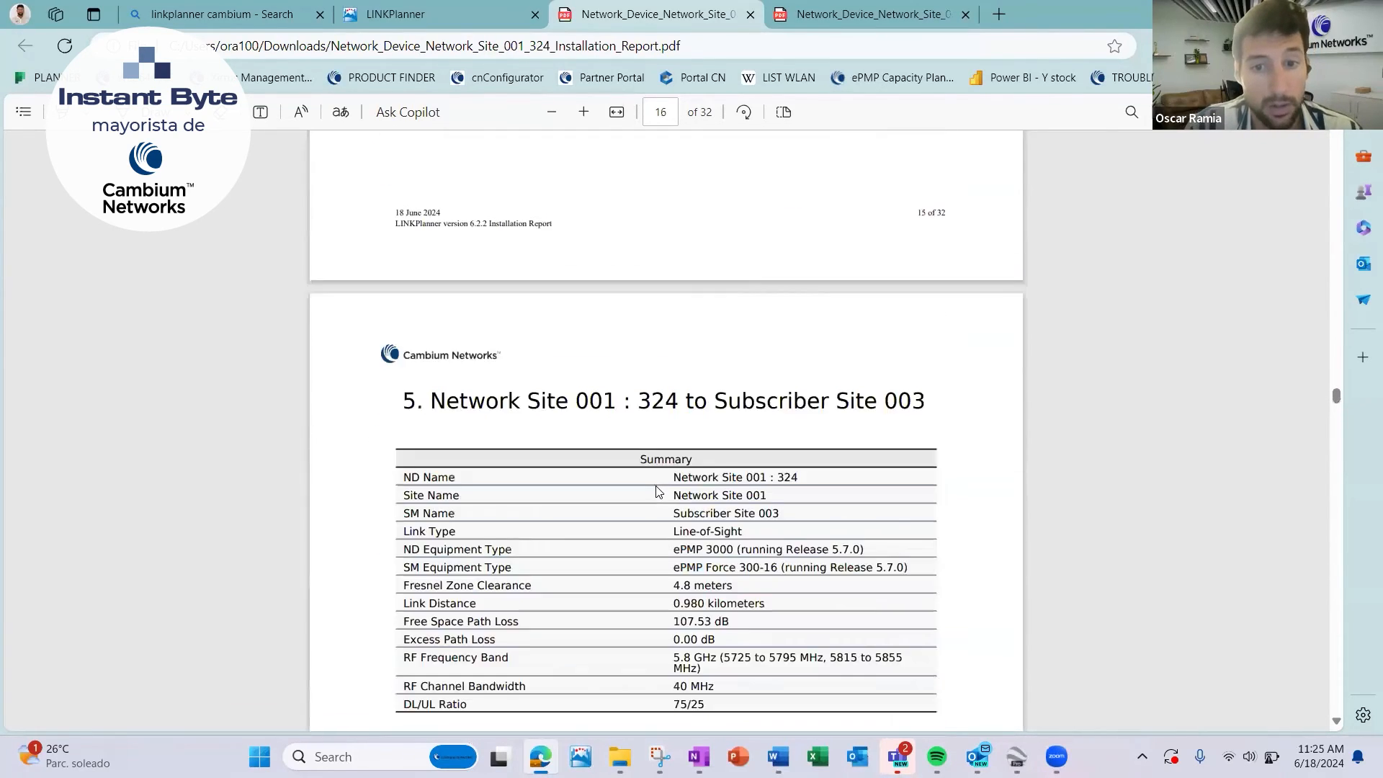
pyautogui.scroll(-10, 656, 491)
pyautogui.scroll(3, 656, 492)
pyautogui.scroll(-3, 819, 485)
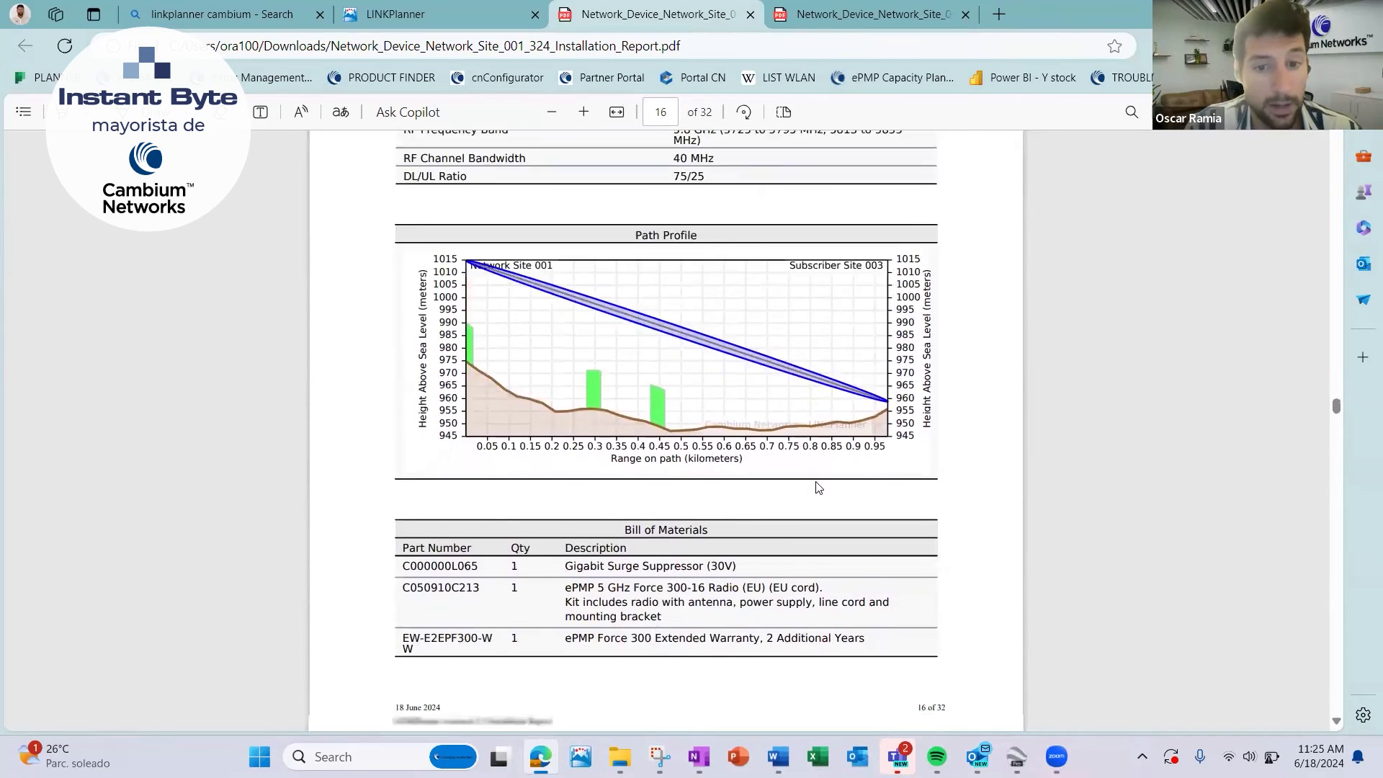
pyautogui.scroll(-3, 764, 466)
pyautogui.scroll(-15, 764, 466)
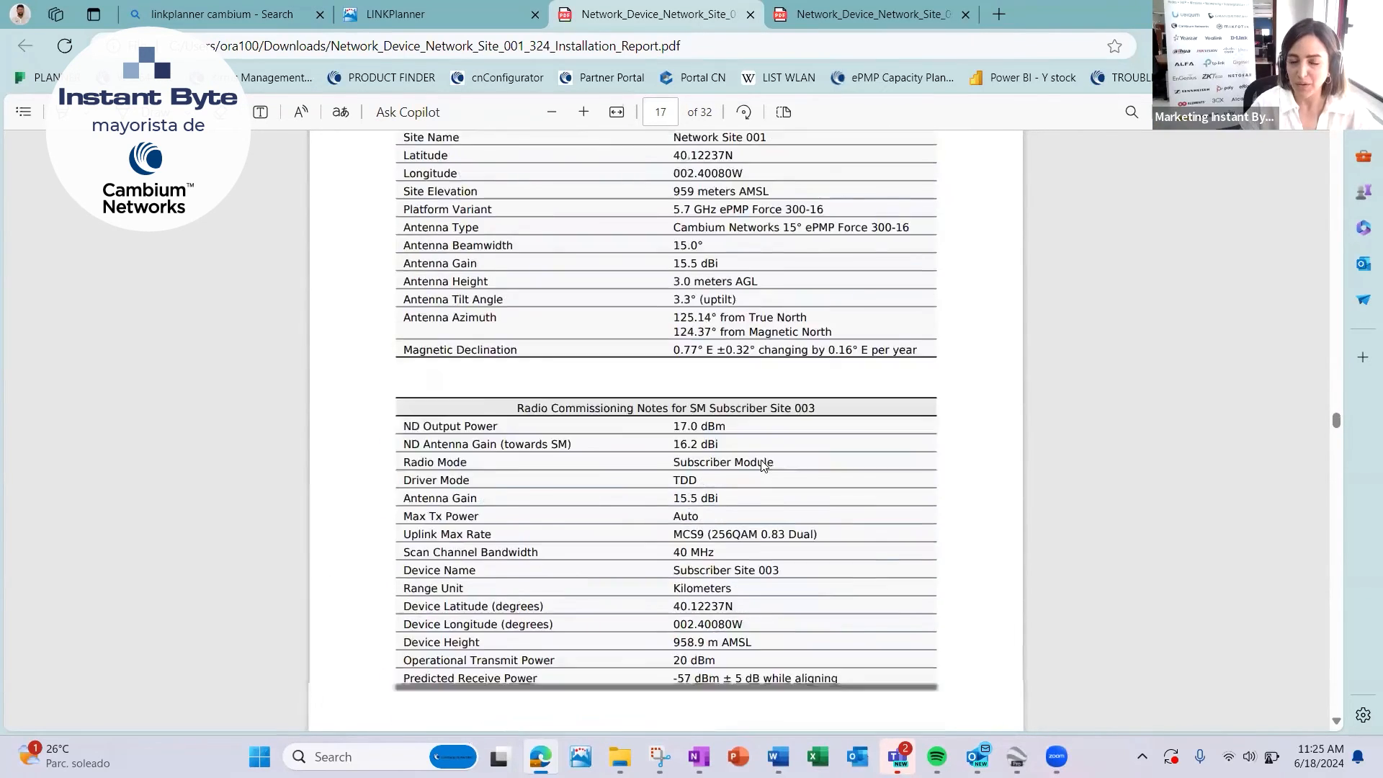
pyautogui.scroll(-15, 764, 466)
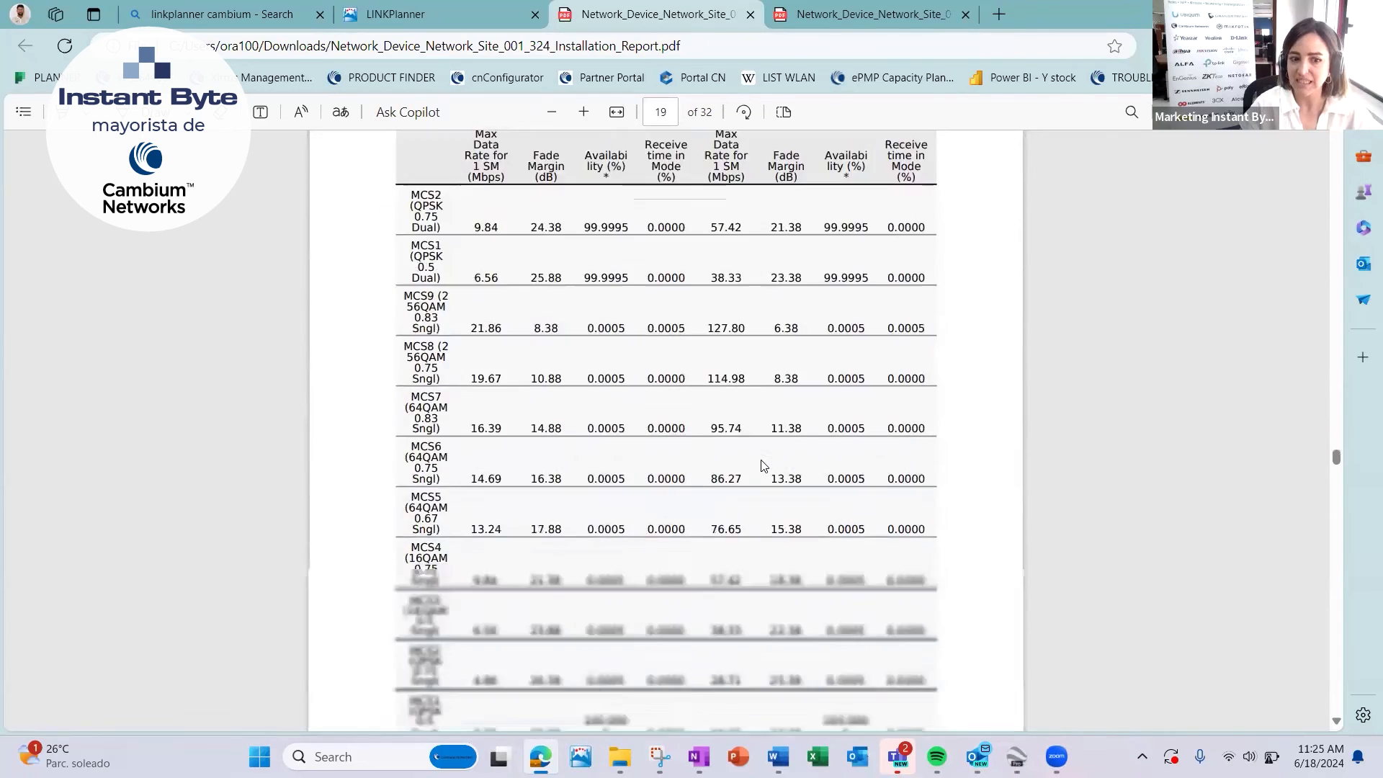
pyautogui.scroll(1, 764, 466)
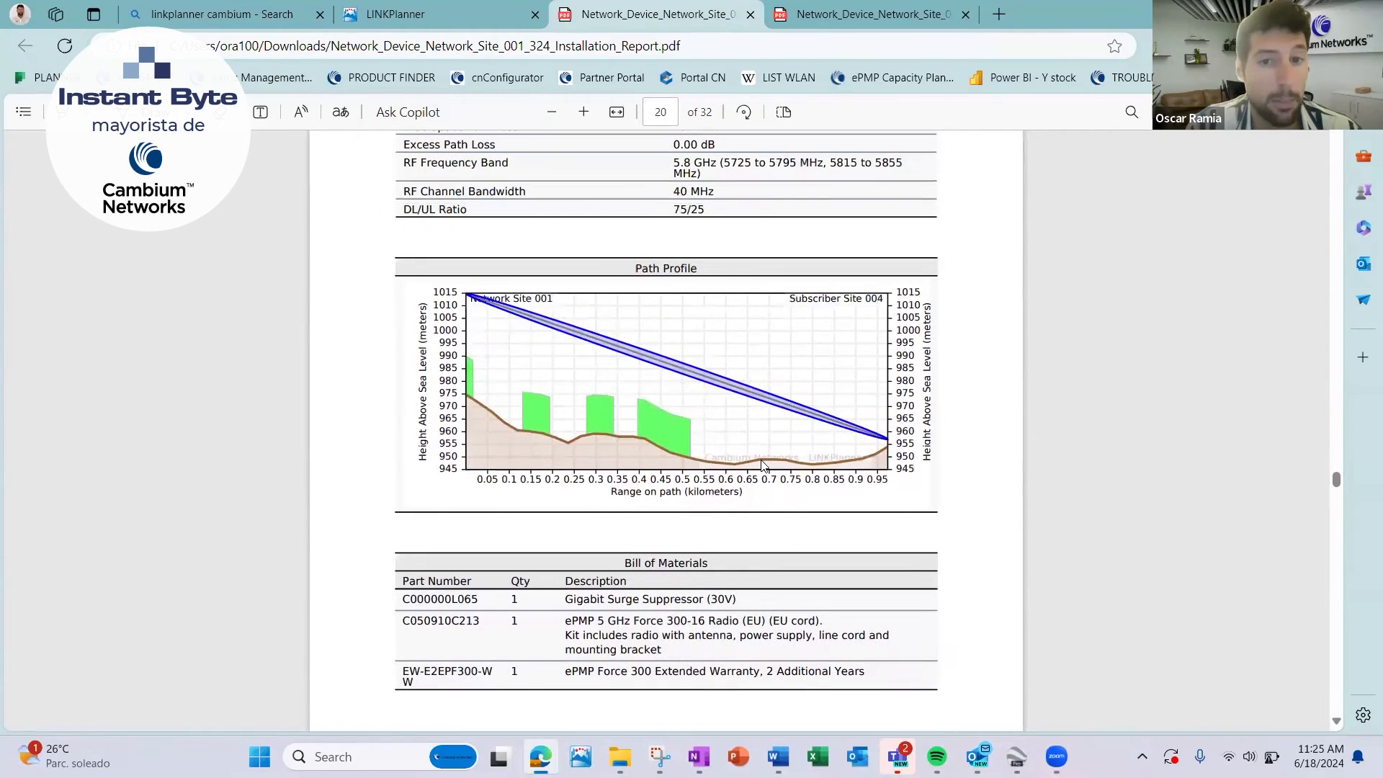
pyautogui.scroll(-10, 764, 466)
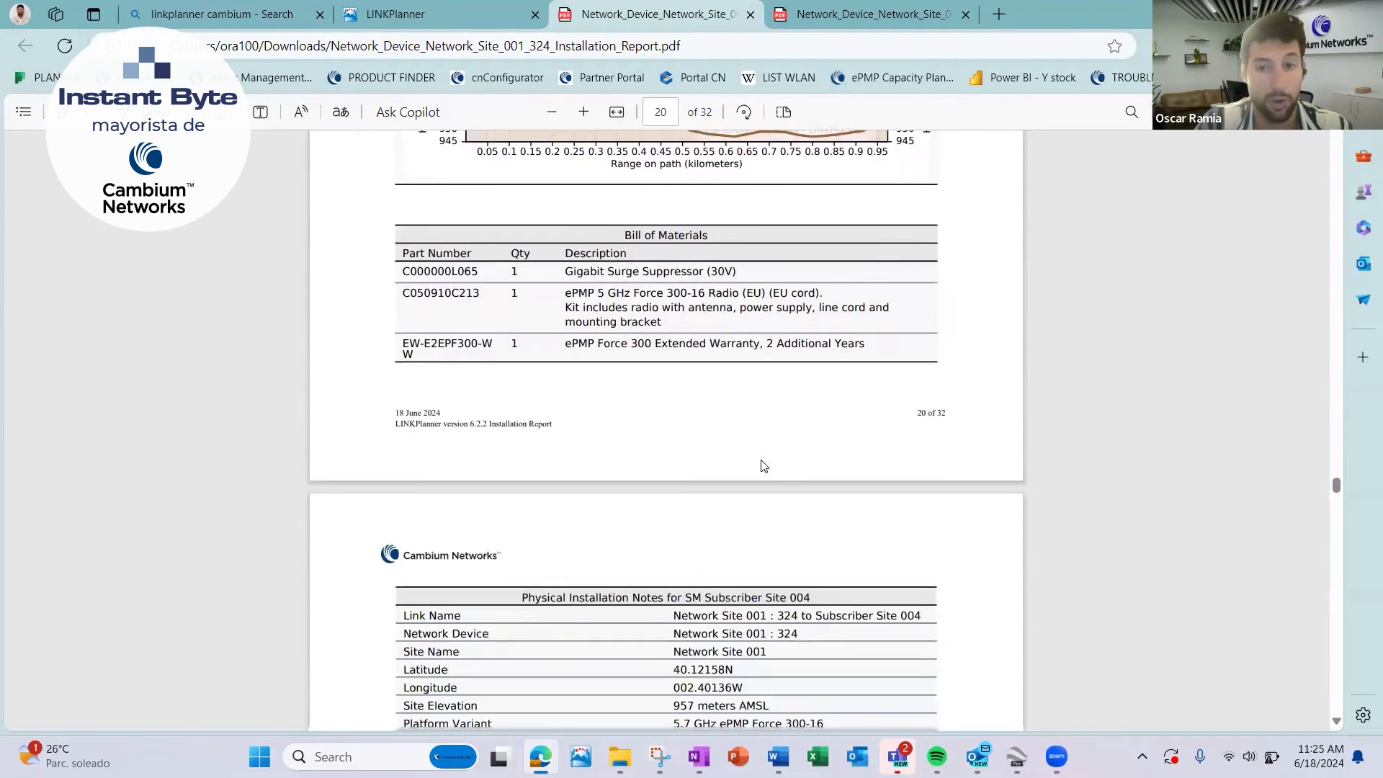
# Examine the Subscriber Site 006 link section near the report's end, including its performance tables, link summary and path profile.
pyautogui.moveTo(1336, 494); pyautogui.dragTo(1354, 684)
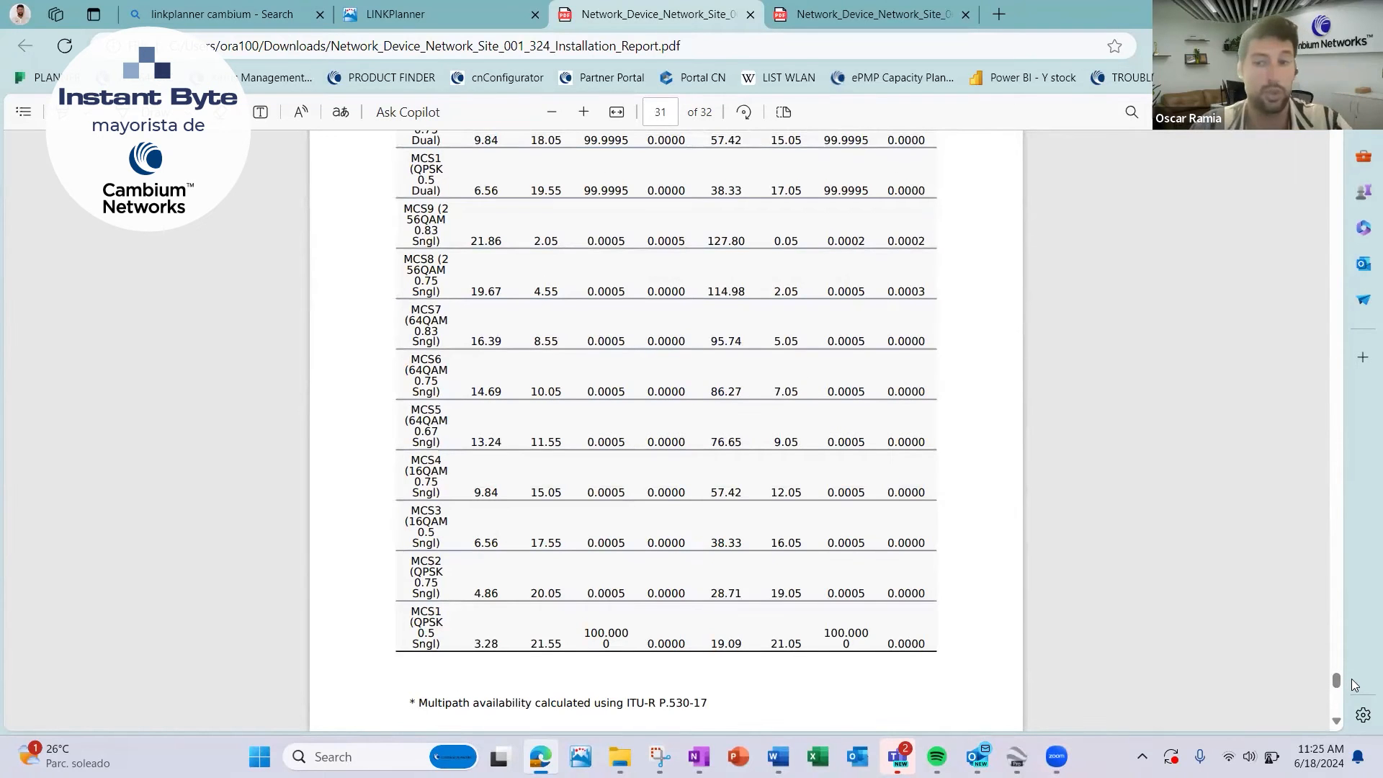
pyautogui.scroll(10, 1107, 475)
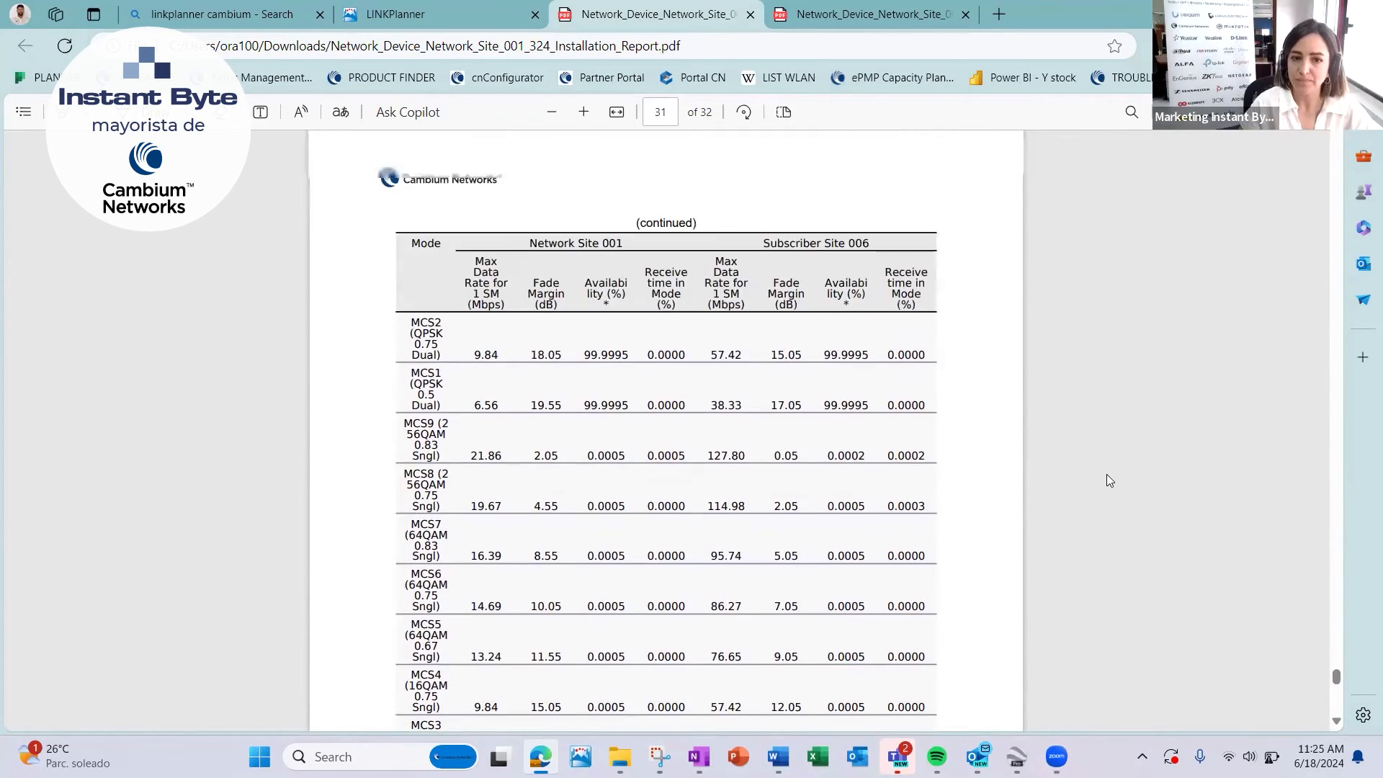
pyautogui.scroll(15, 1107, 478)
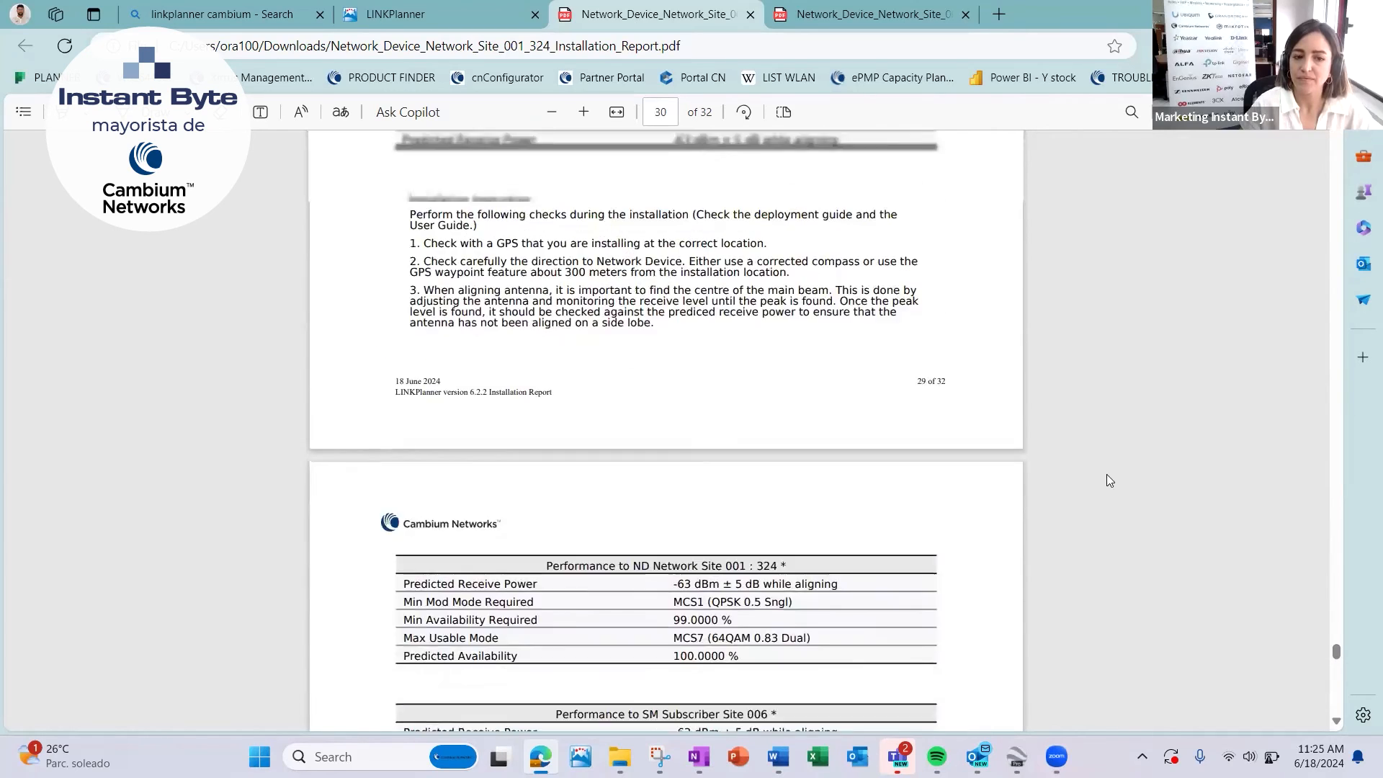
pyautogui.scroll(5, 1107, 479)
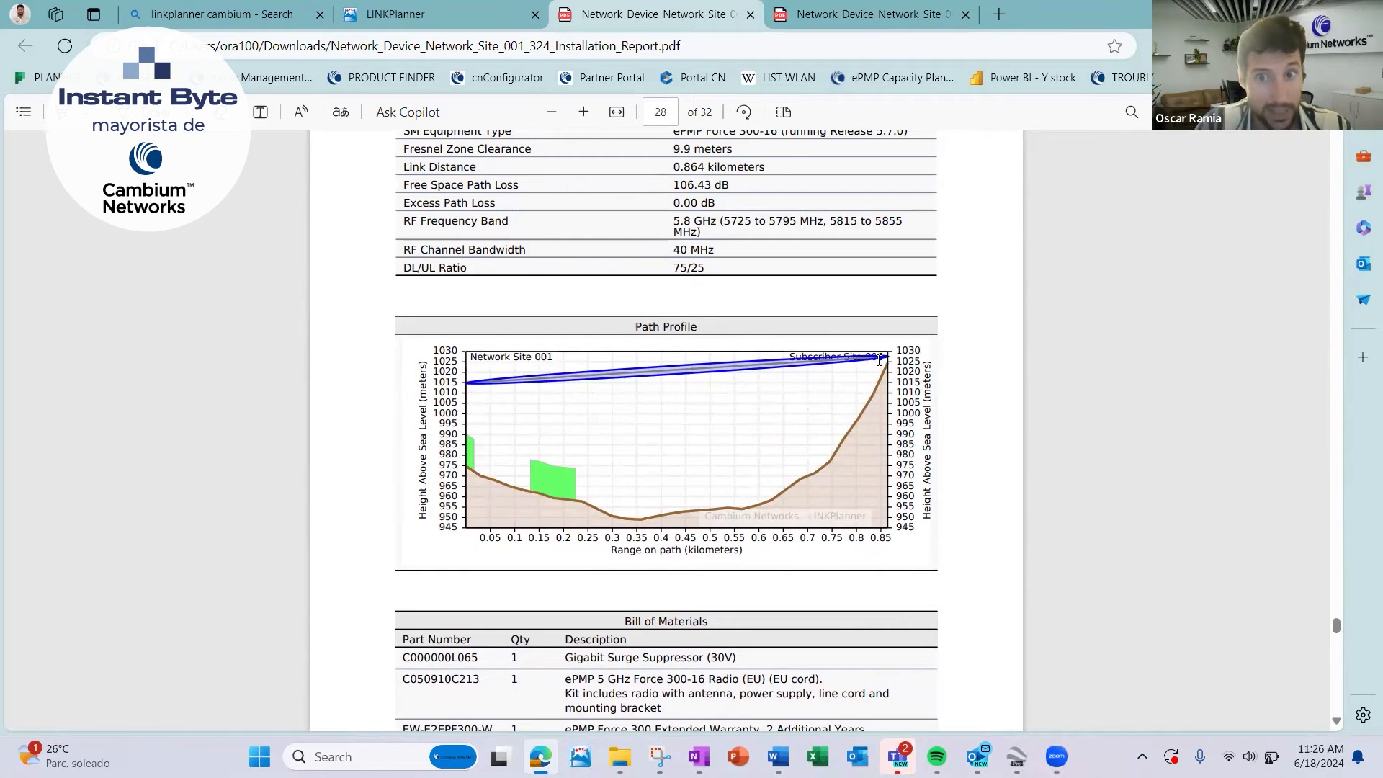
pyautogui.scroll(3, 885, 318)
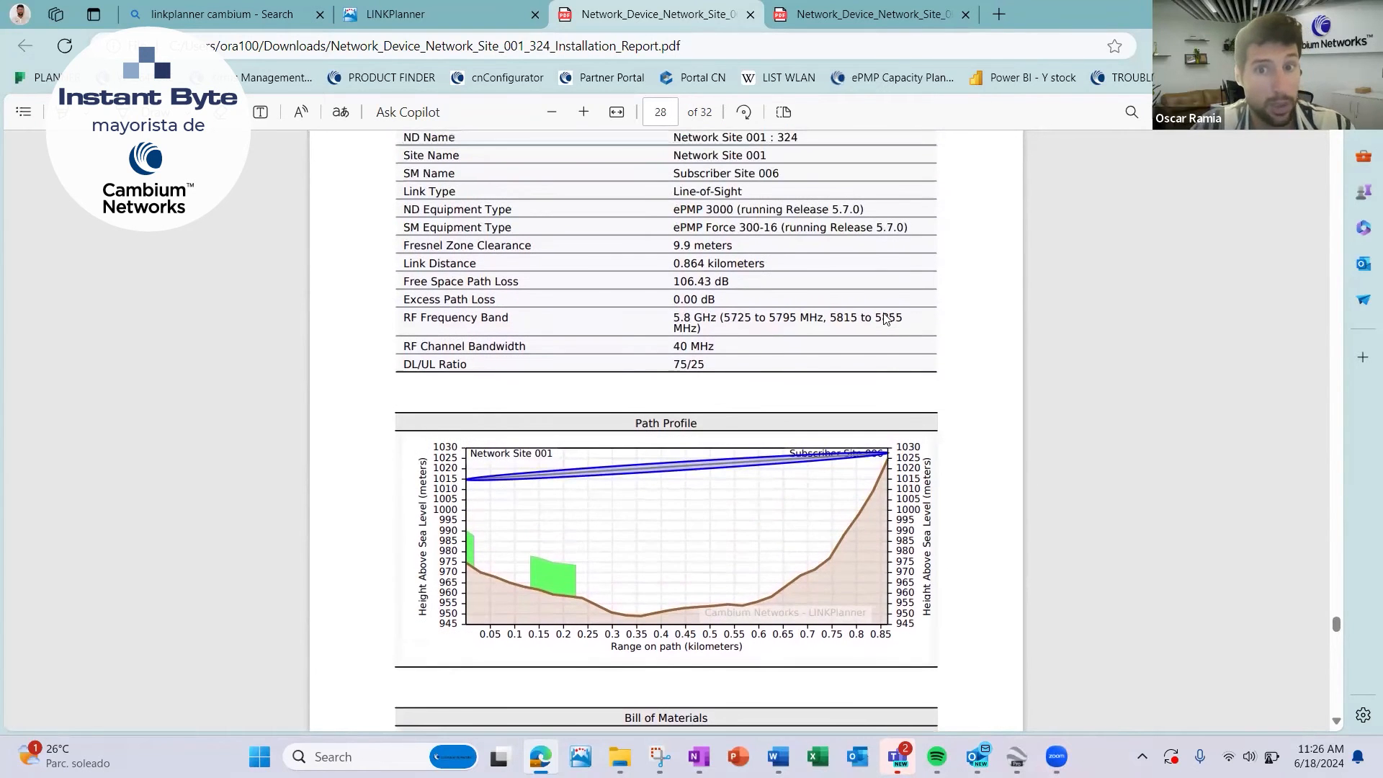
pyautogui.scroll(10, 886, 318)
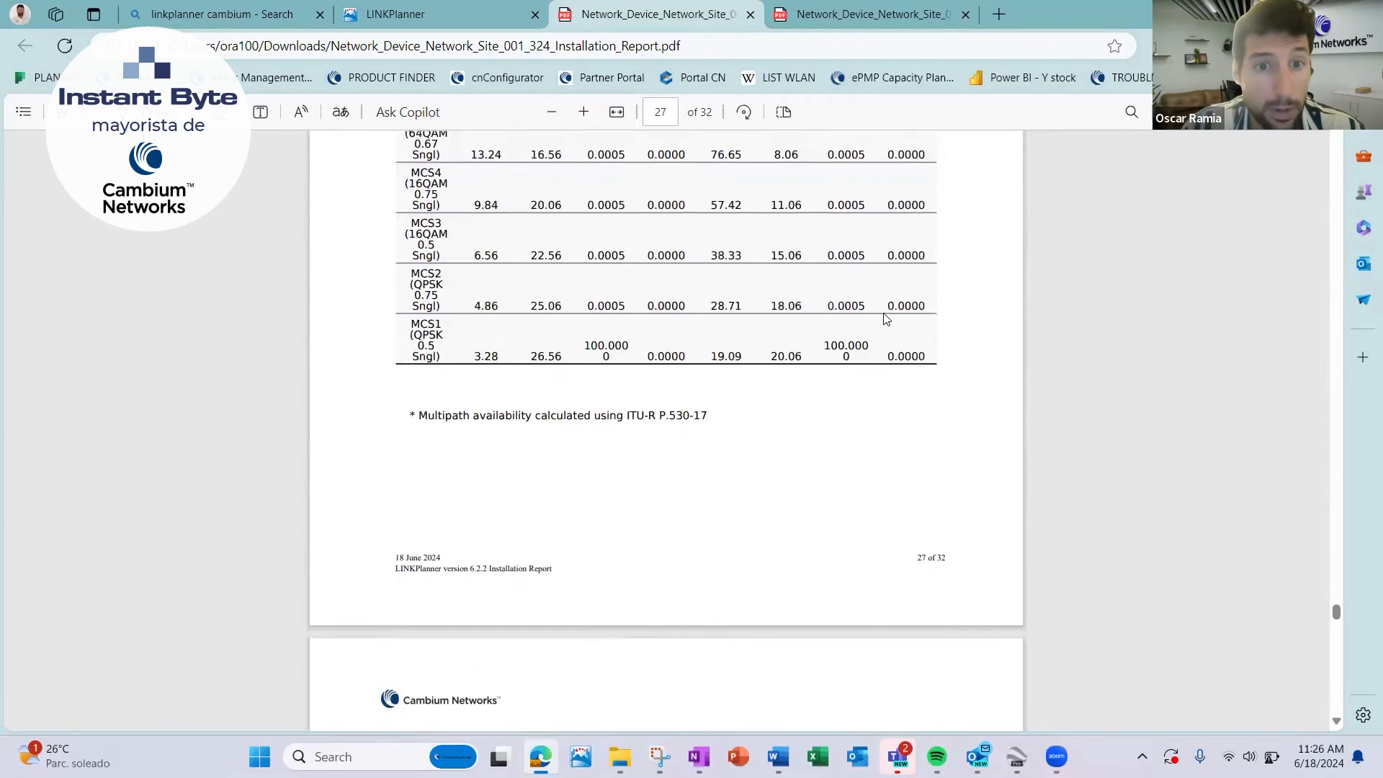
pyautogui.scroll(-8, 885, 317)
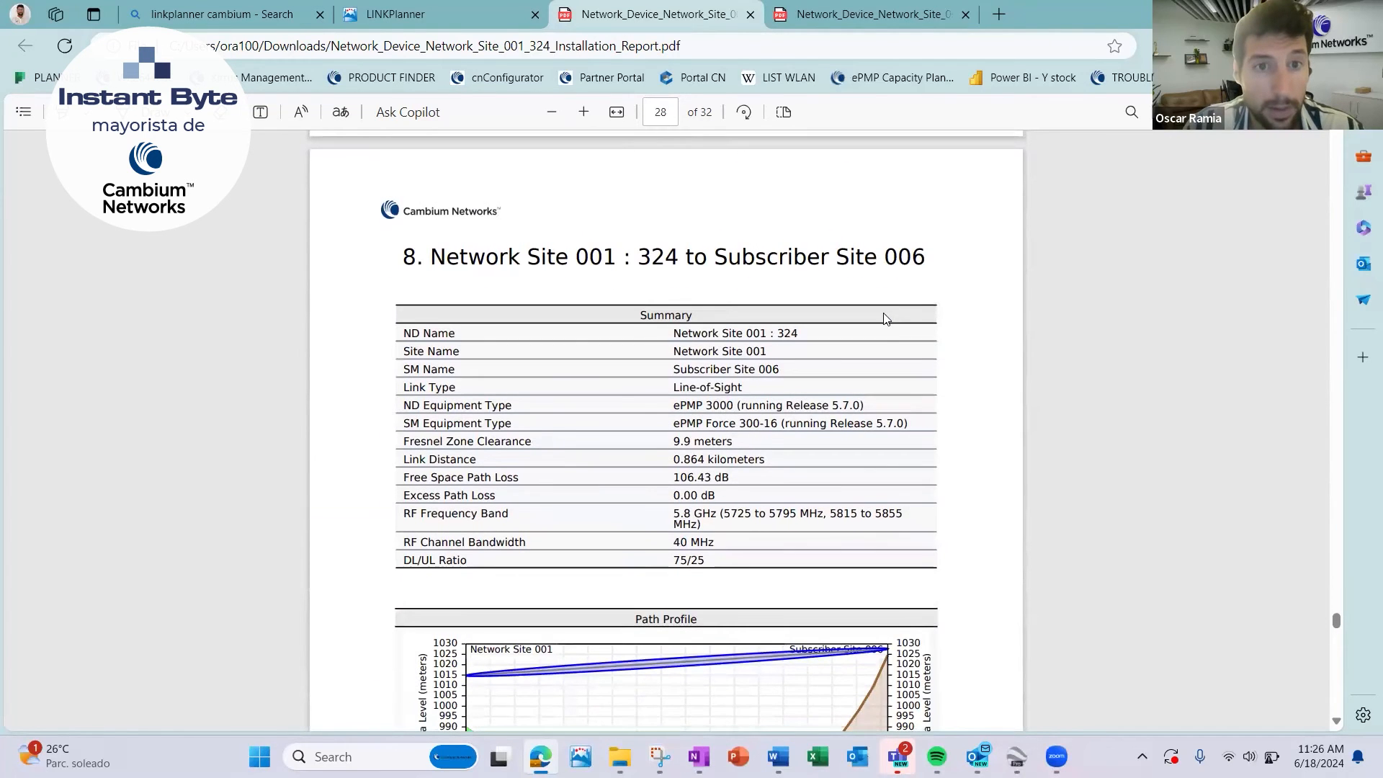
pyautogui.scroll(-2, 885, 318)
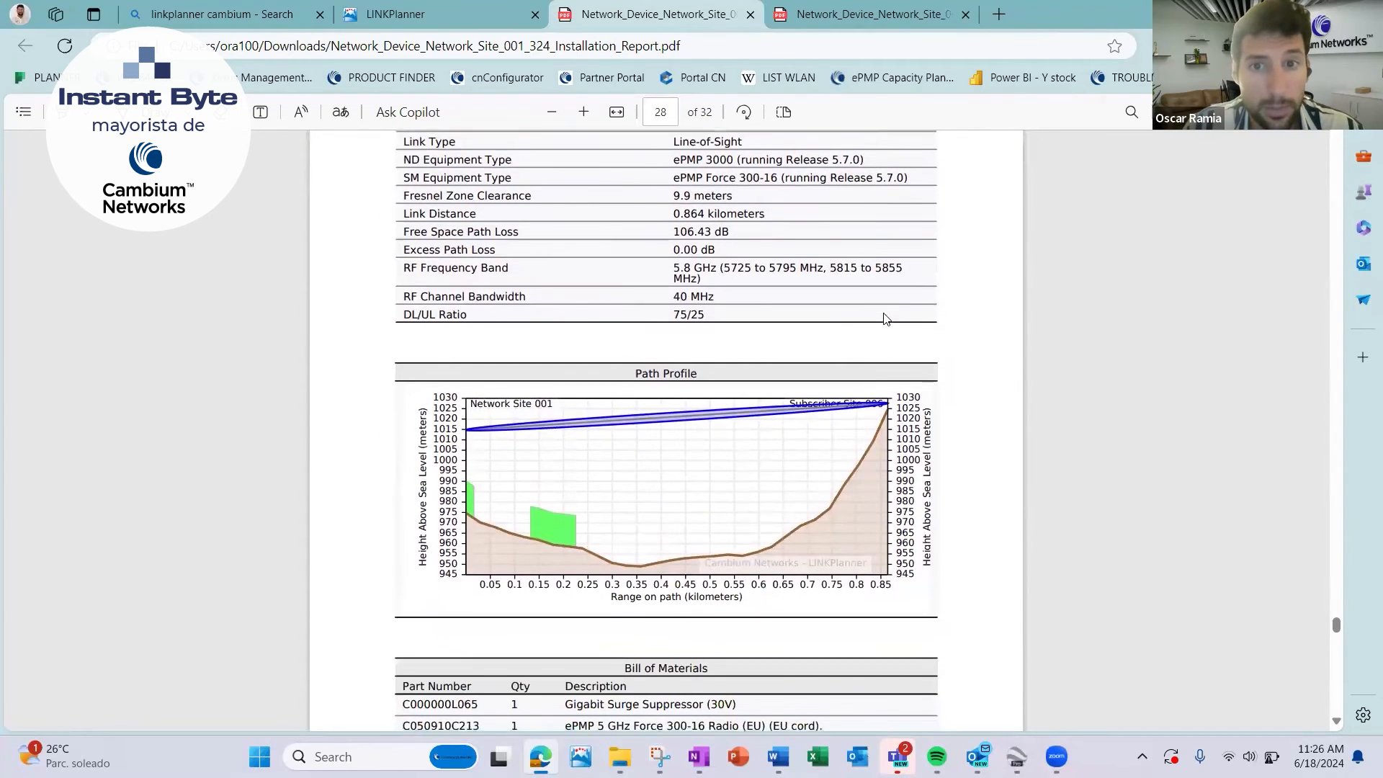
# Examine the Subscriber Site 006 performance table by modulation mode, comparing availability and receive time in mode for MCS9 to MCS7.
pyautogui.scroll(-15, 885, 317)
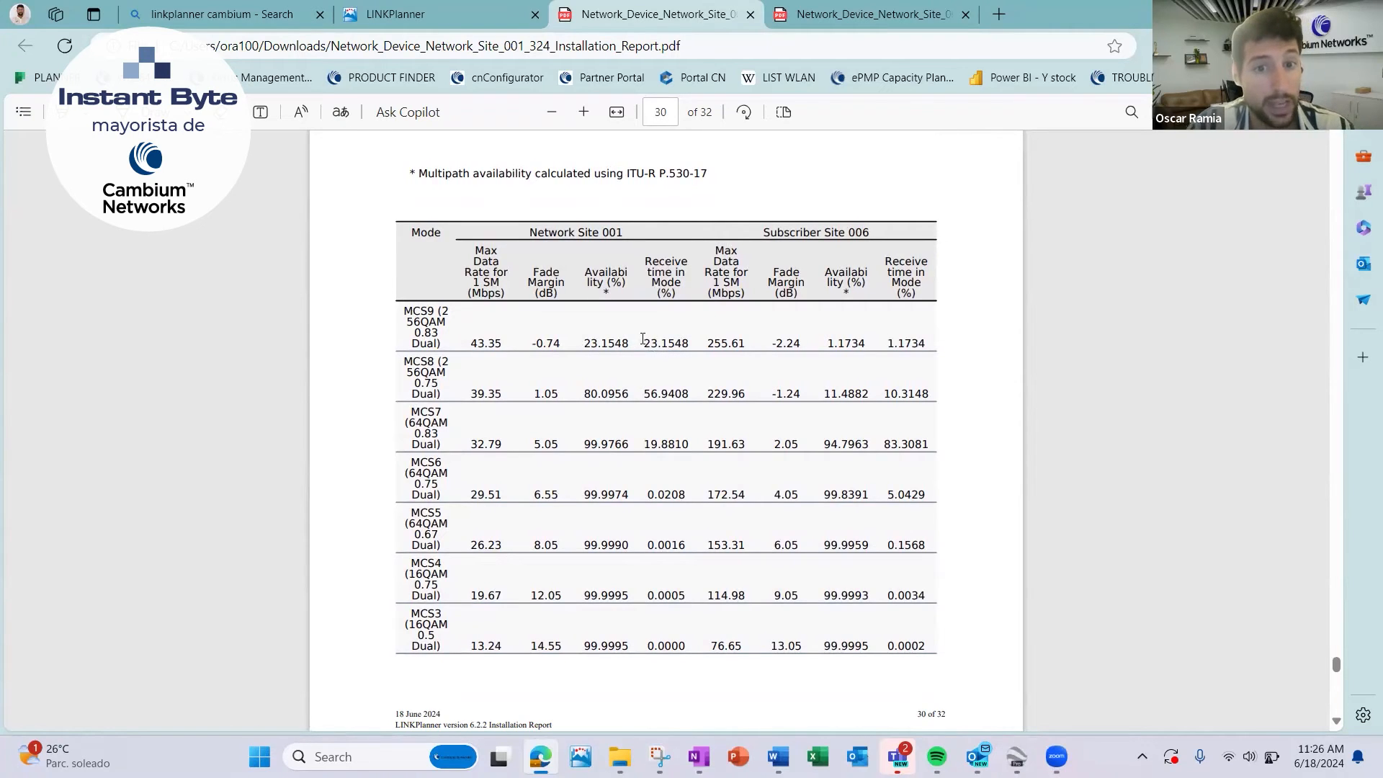
pyautogui.moveTo(646, 344); pyautogui.dragTo(717, 345)
pyautogui.click(610, 333)
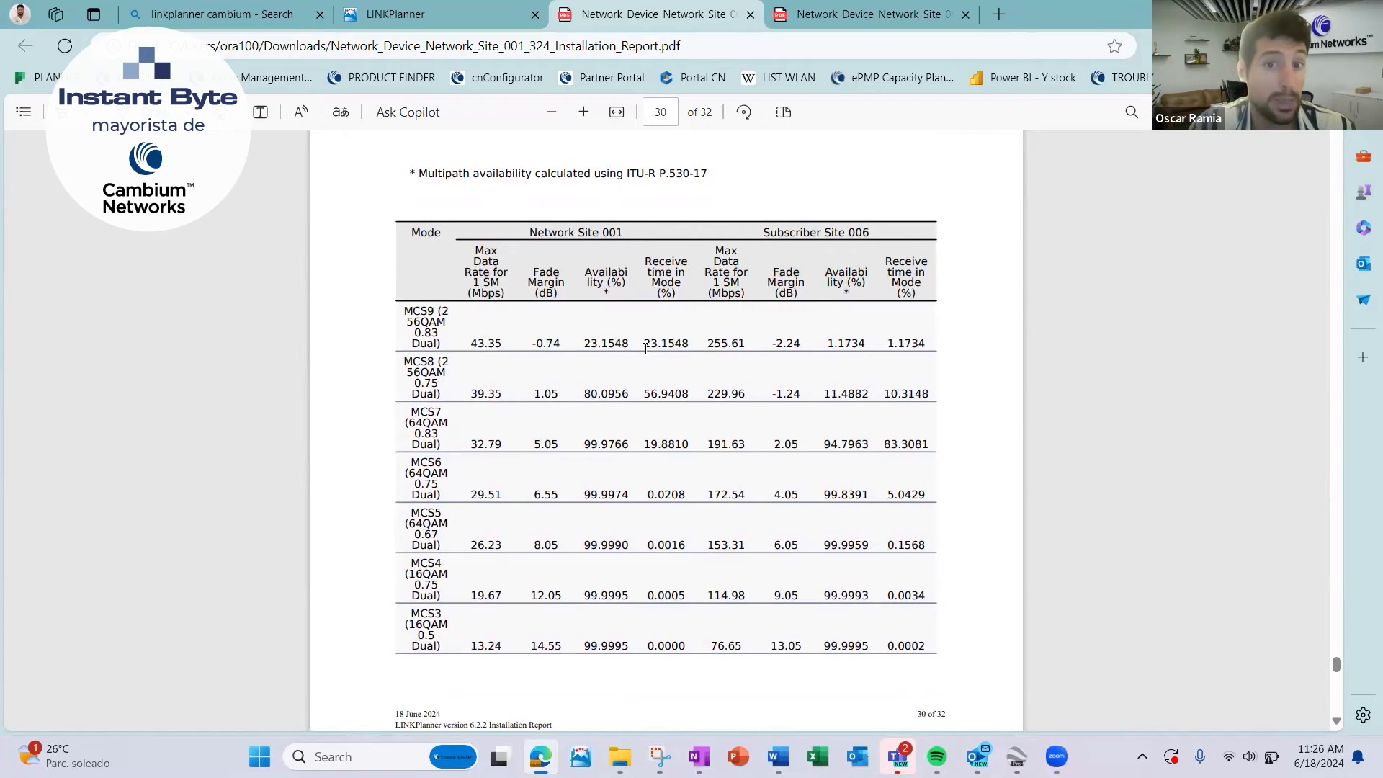
pyautogui.moveTo(587, 343); pyautogui.dragTo(668, 346)
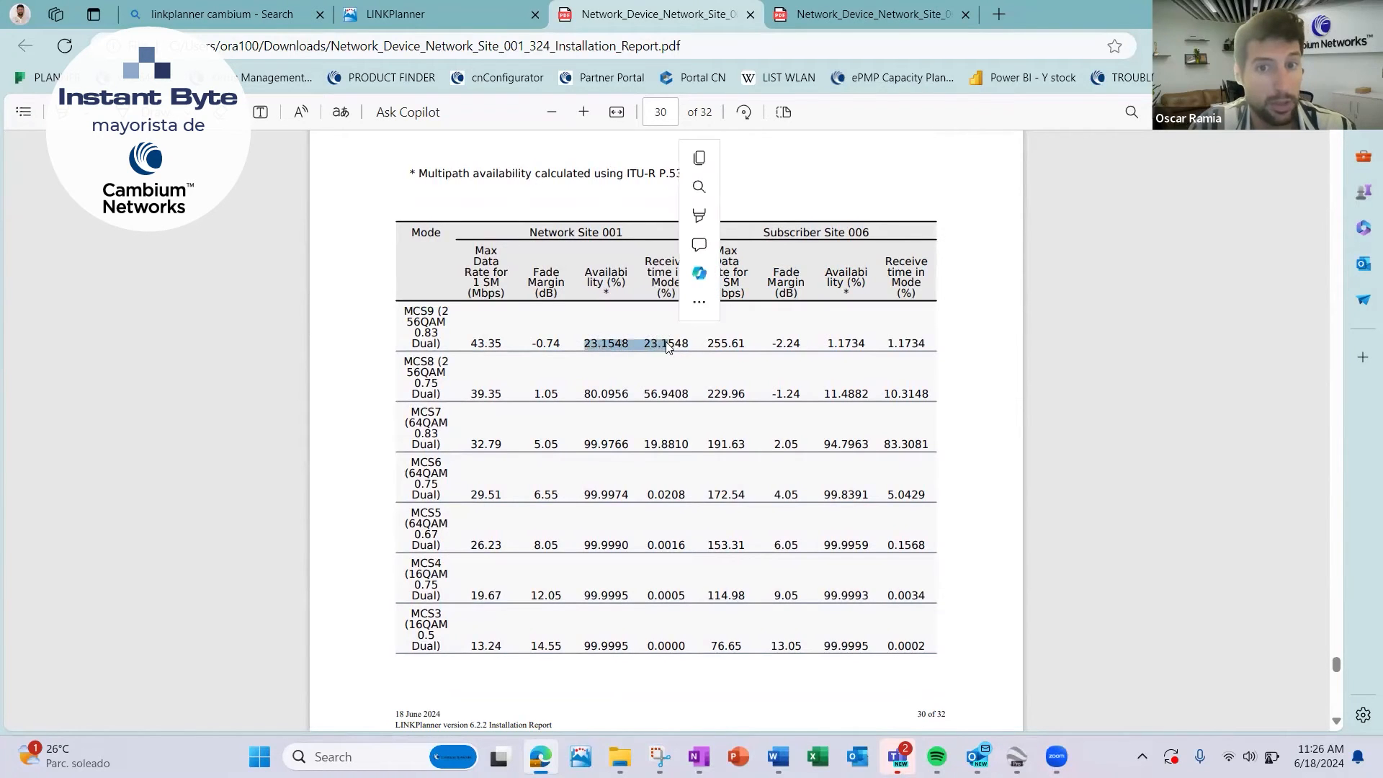
pyautogui.click(657, 402)
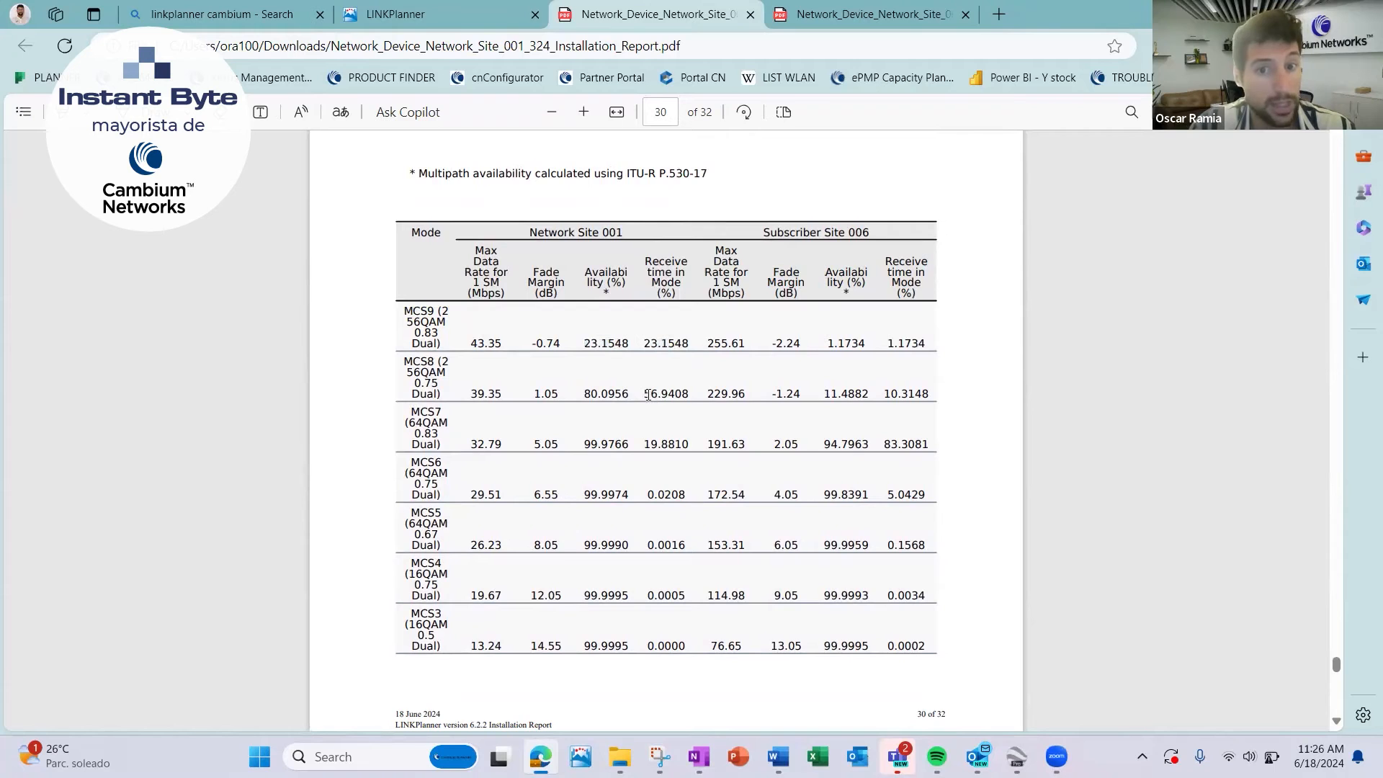
pyautogui.moveTo(657, 393); pyautogui.dragTo(661, 394)
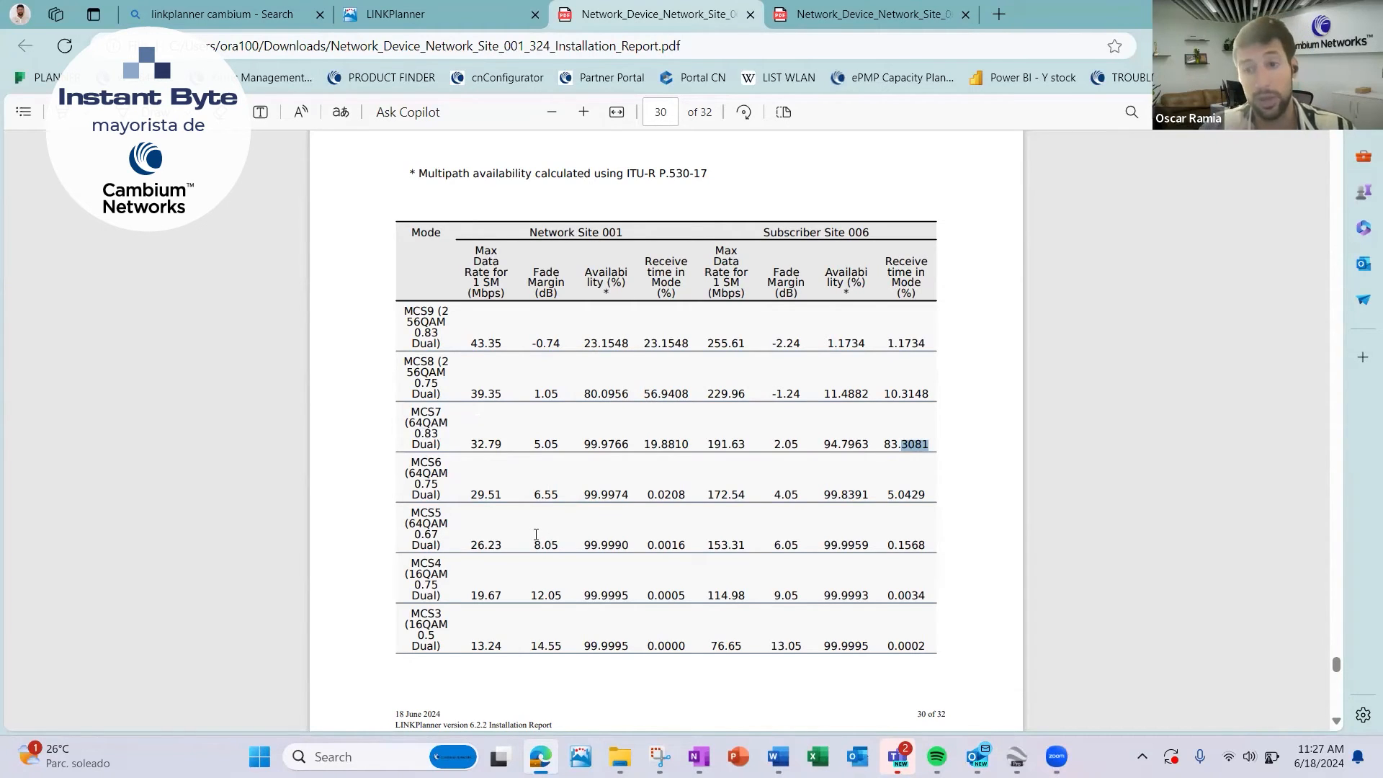
# Switch to the Proposal Report PDF and review its cover, general information and the Network Device Summary for Network Site 001 : 324.
pyautogui.hotkey('ctrl', 'Tab')
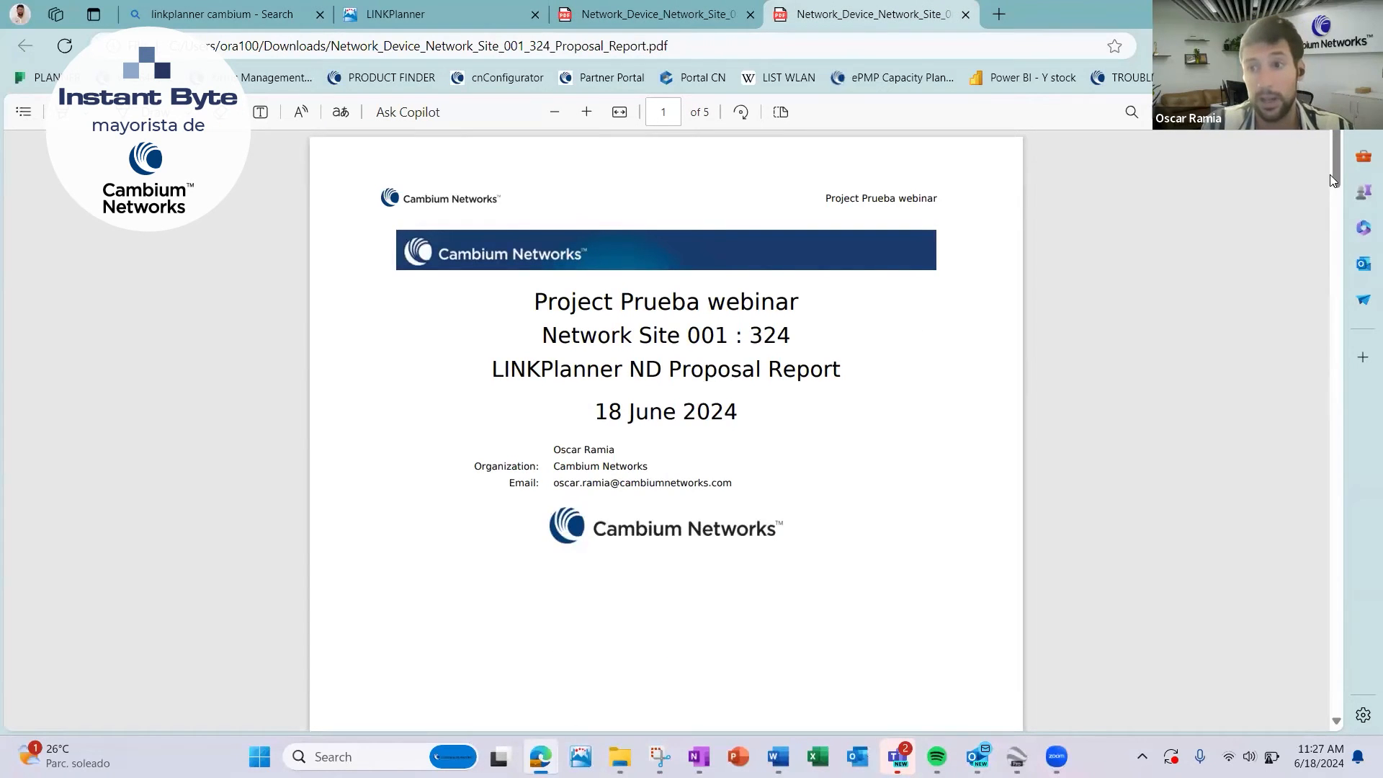
pyautogui.moveTo(1335, 162); pyautogui.dragTo(1360, 415)
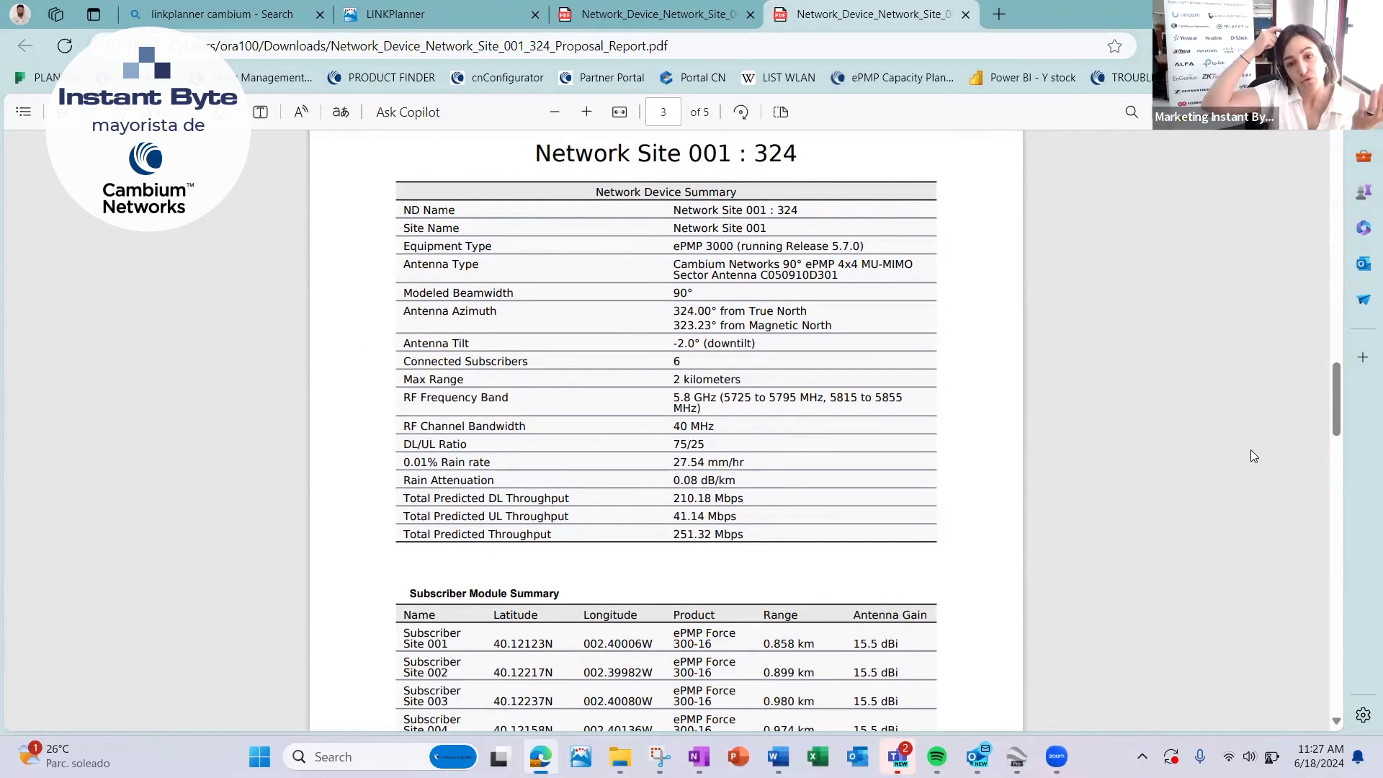
pyautogui.scroll(10, 1251, 450)
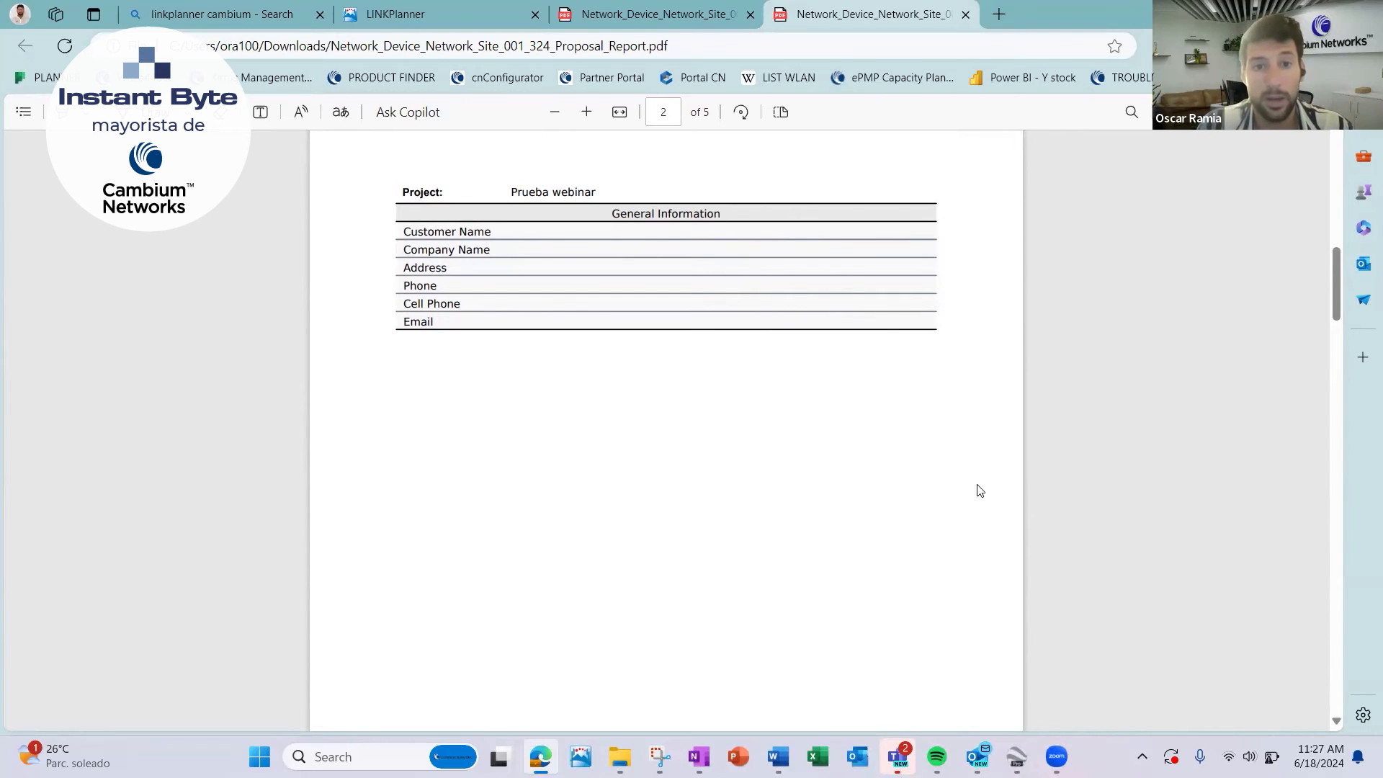
pyautogui.scroll(-5, 980, 491)
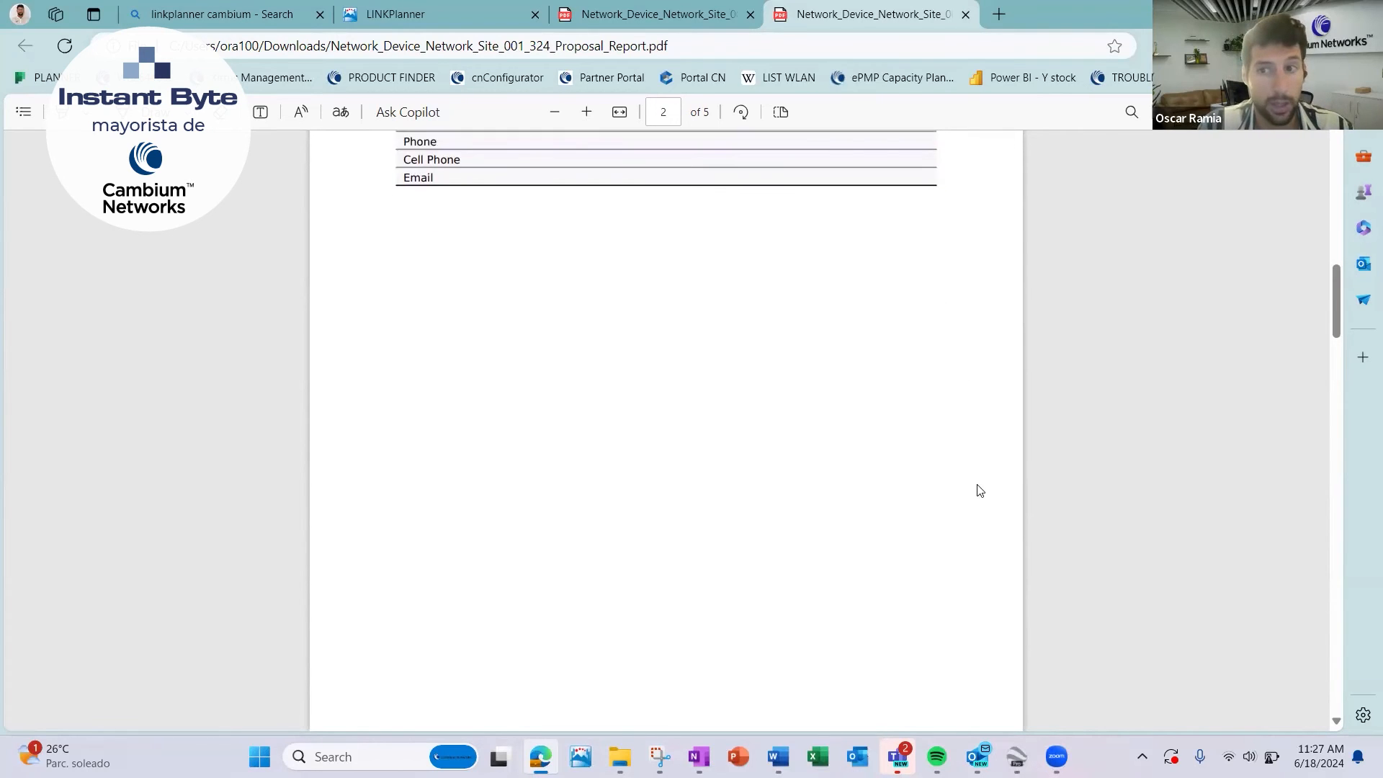
pyautogui.scroll(-10, 980, 491)
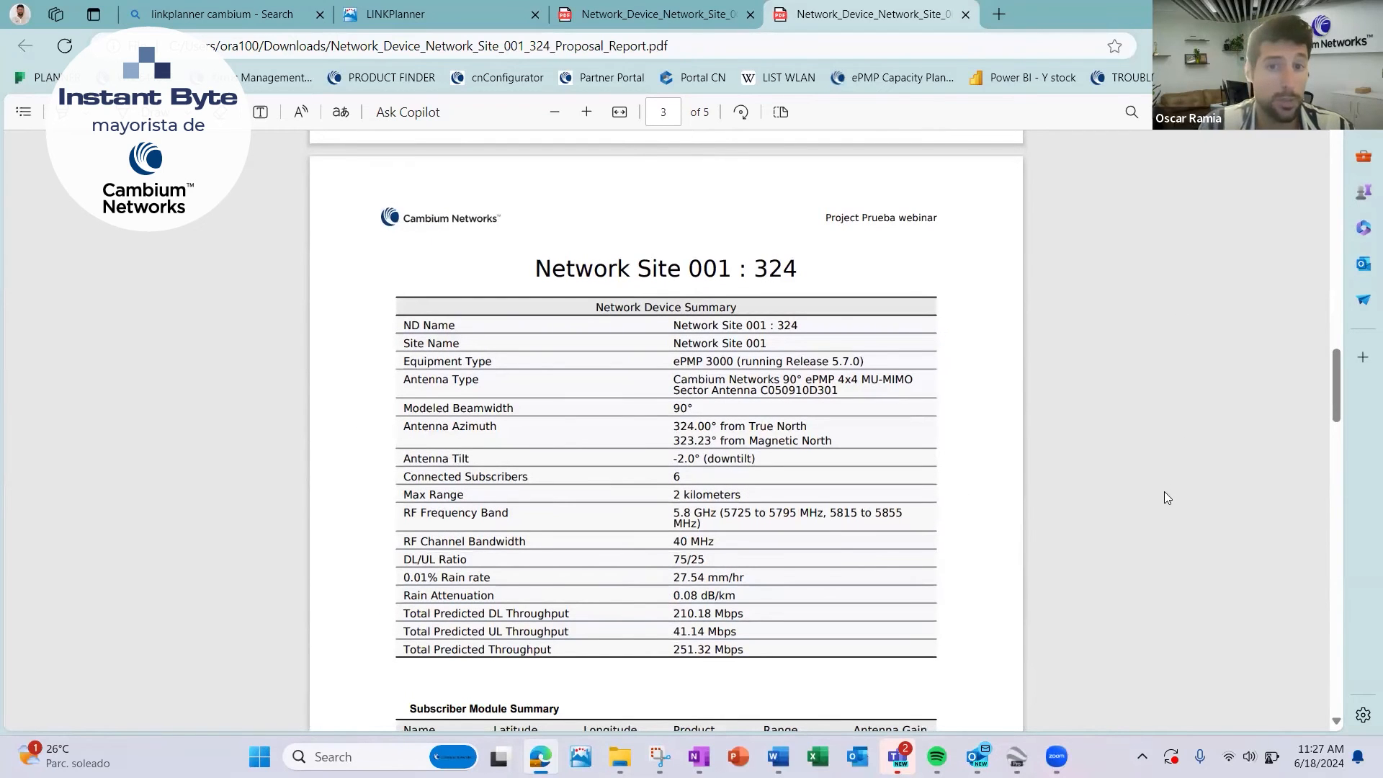
pyautogui.scroll(-1, 1136, 550)
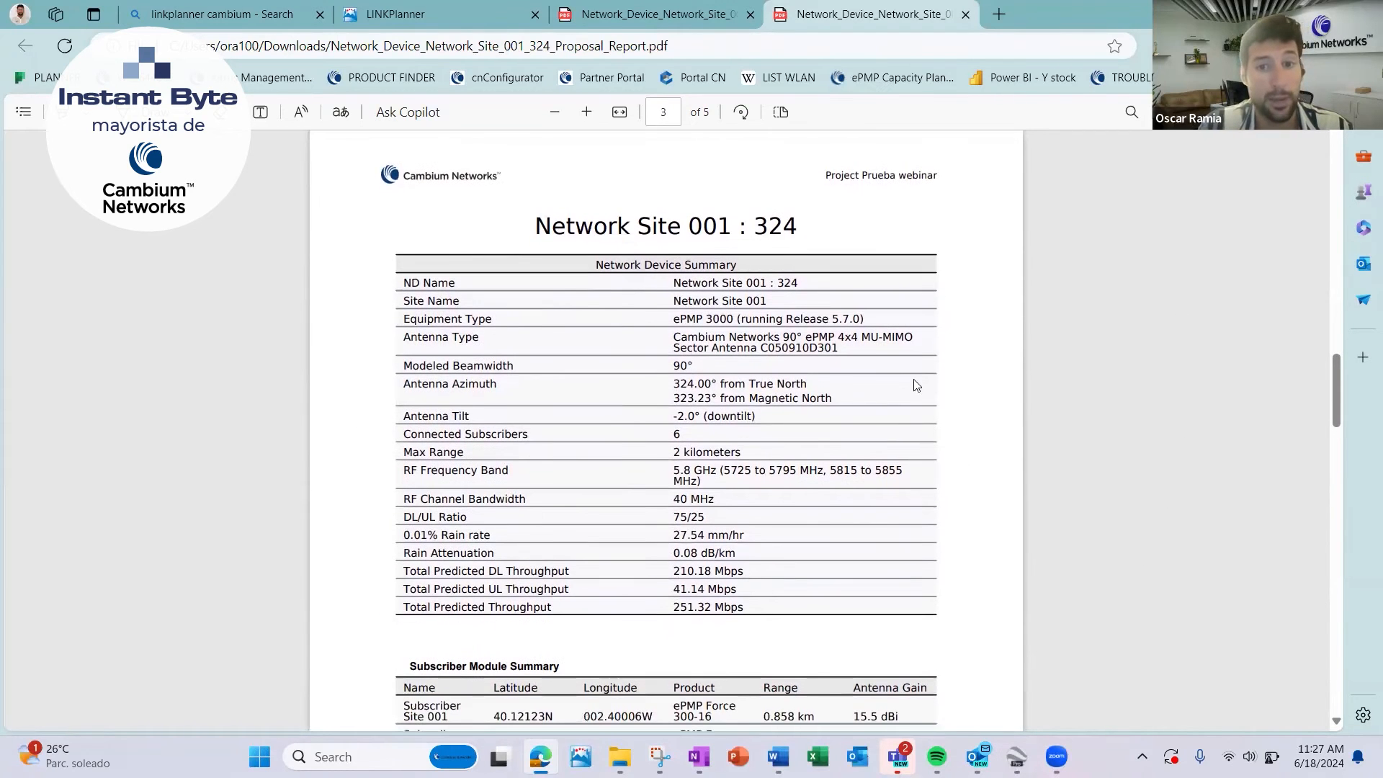
pyautogui.moveTo(602, 231); pyautogui.dragTo(798, 232)
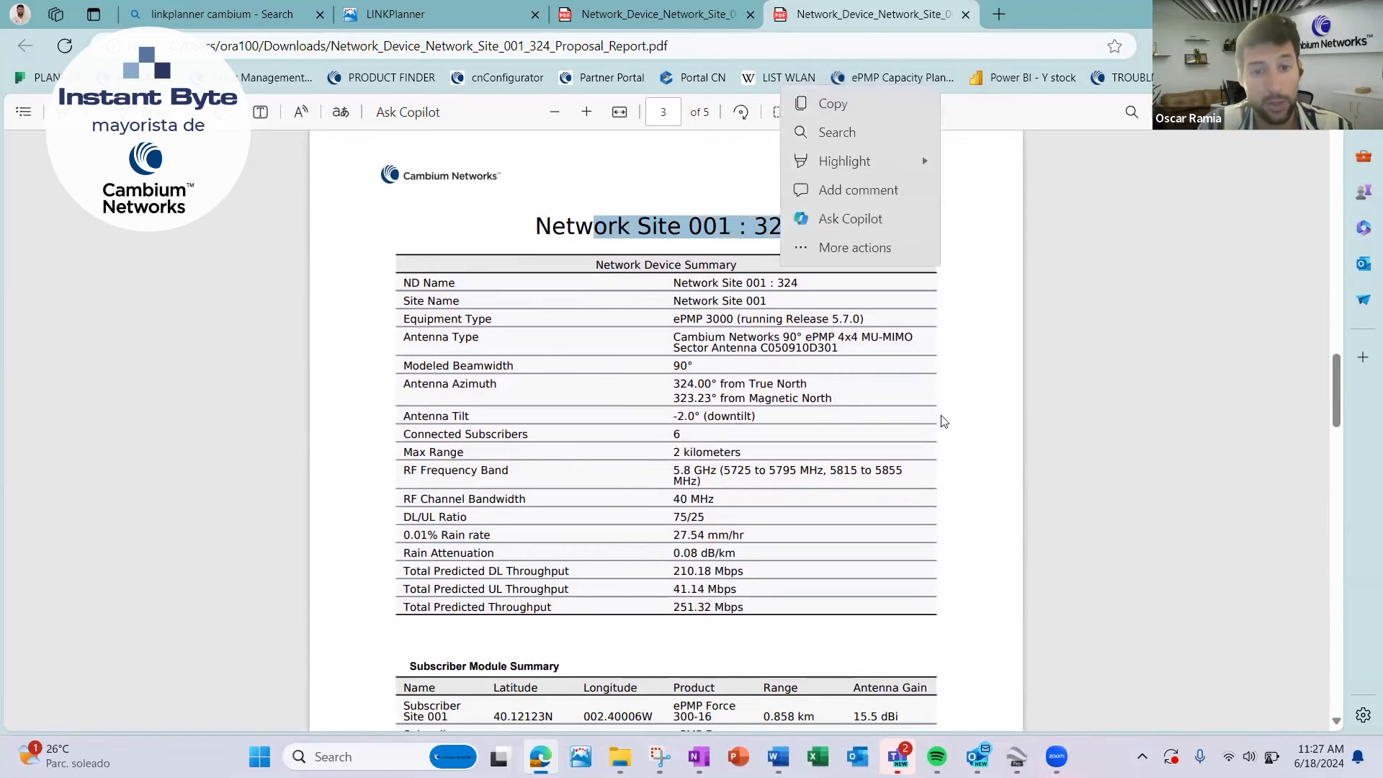
pyautogui.scroll(-2, 976, 478)
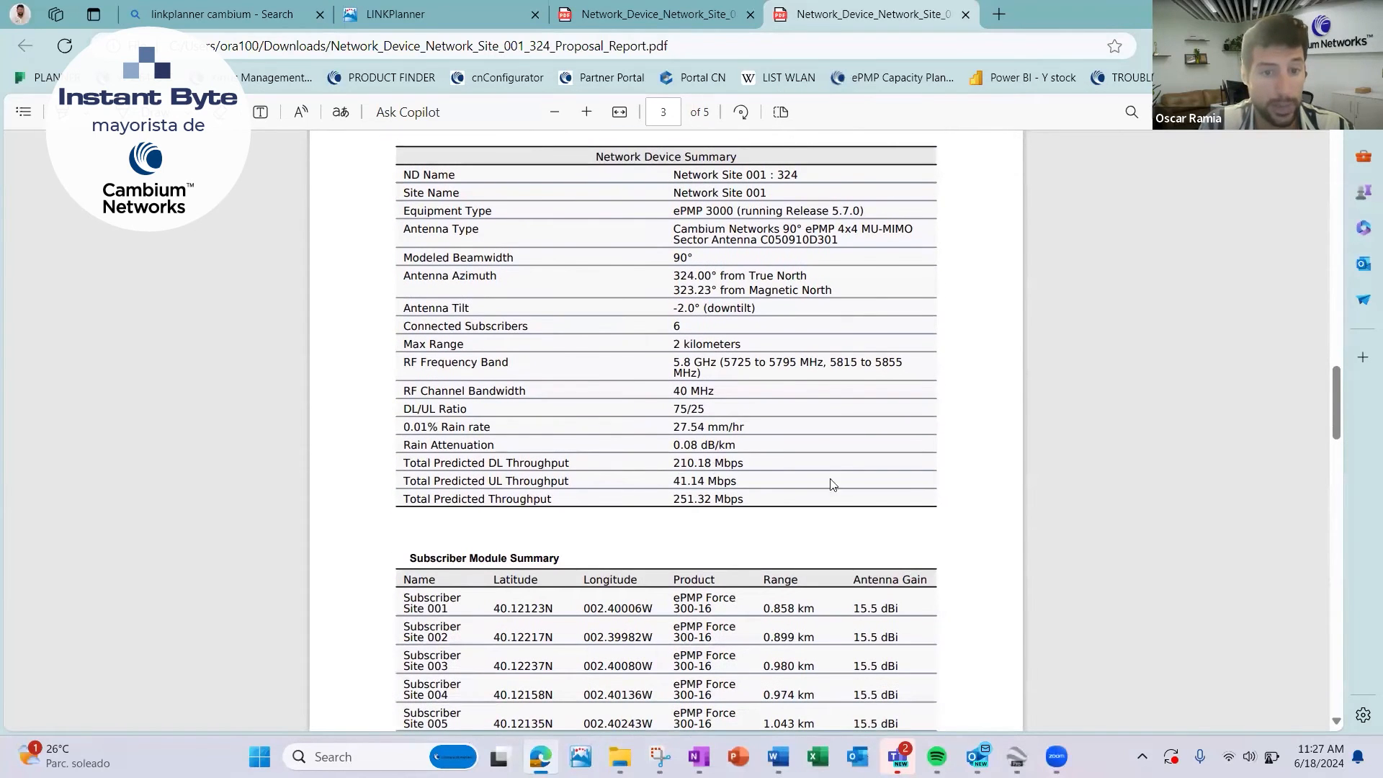
# Review the proposal report's Subscriber Module Summary, both bills of materials and the throughput table by modulation mode.
pyautogui.scroll(-3, 832, 484)
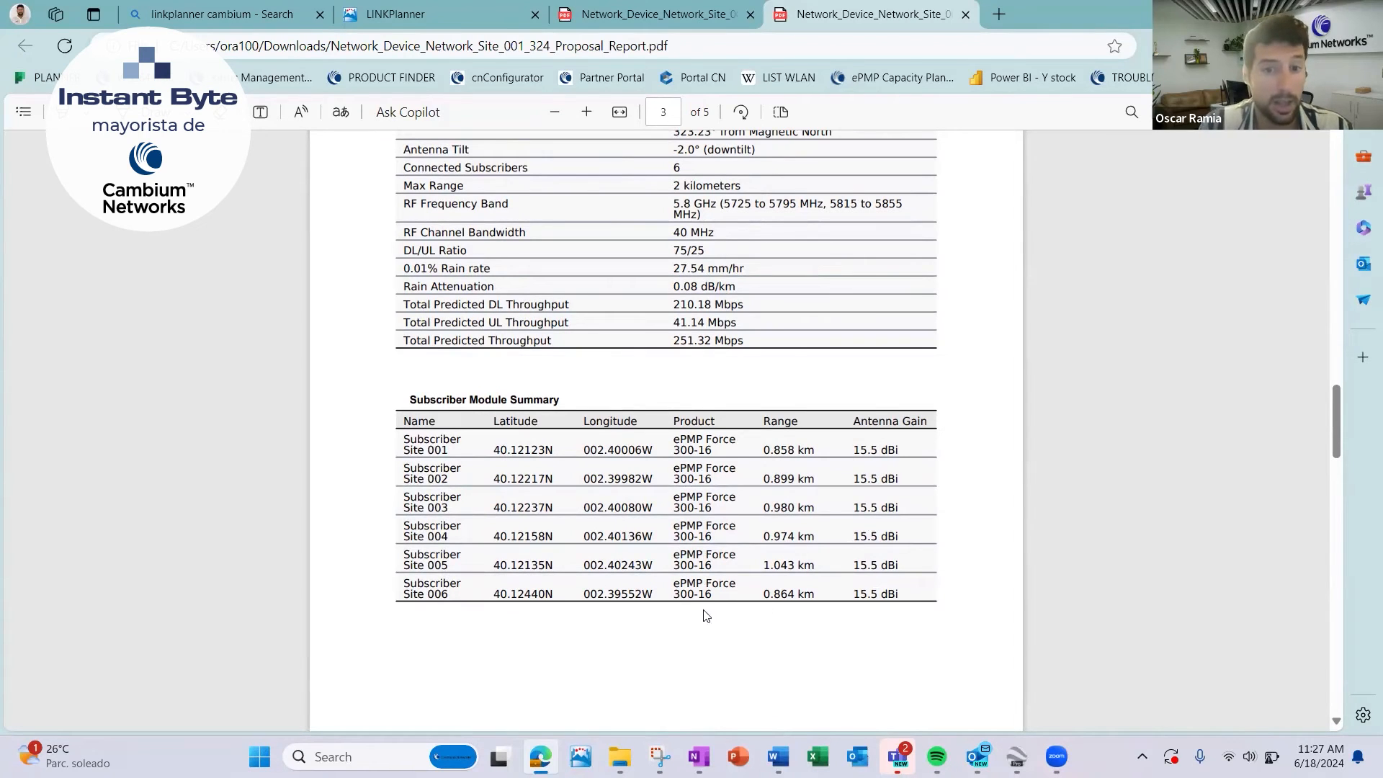
pyautogui.scroll(-10, 946, 537)
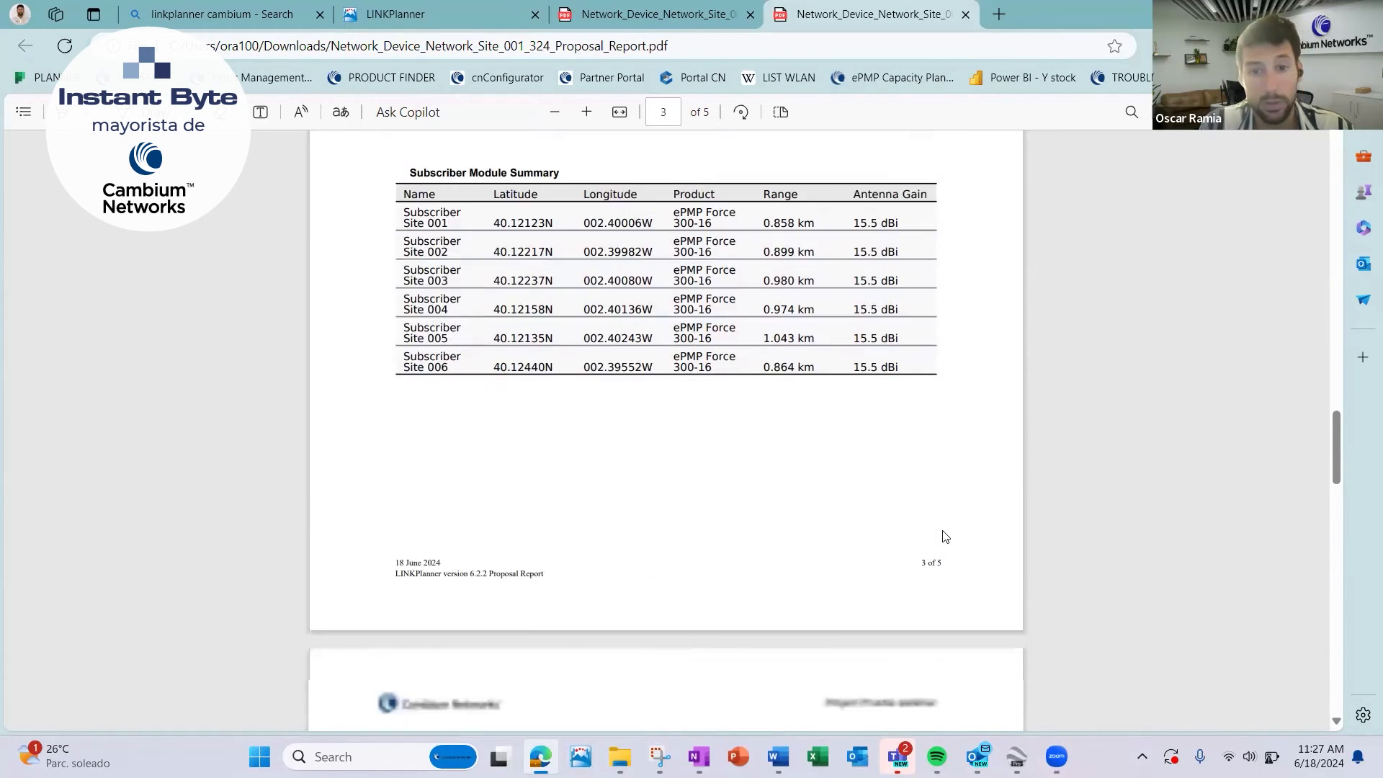
pyautogui.scroll(-5, 965, 396)
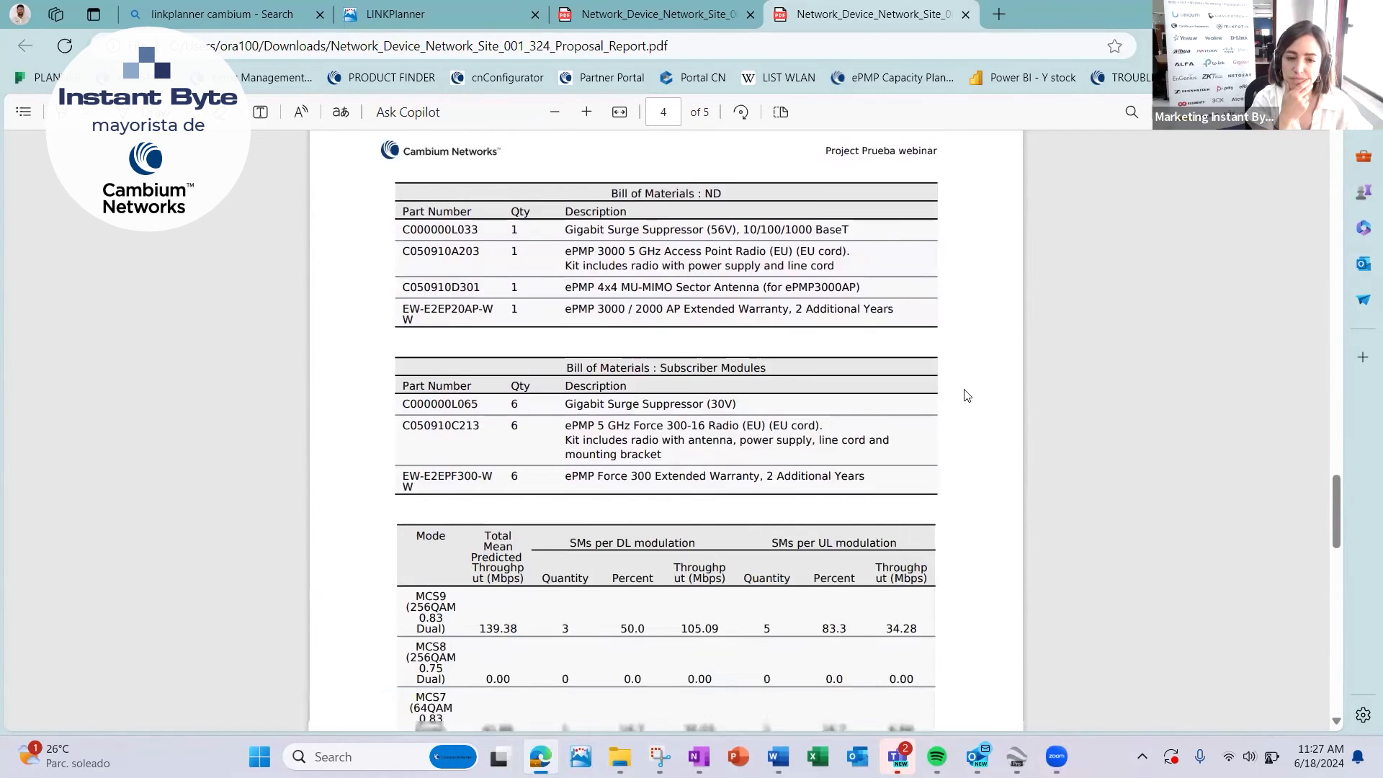
pyautogui.scroll(-1, 967, 396)
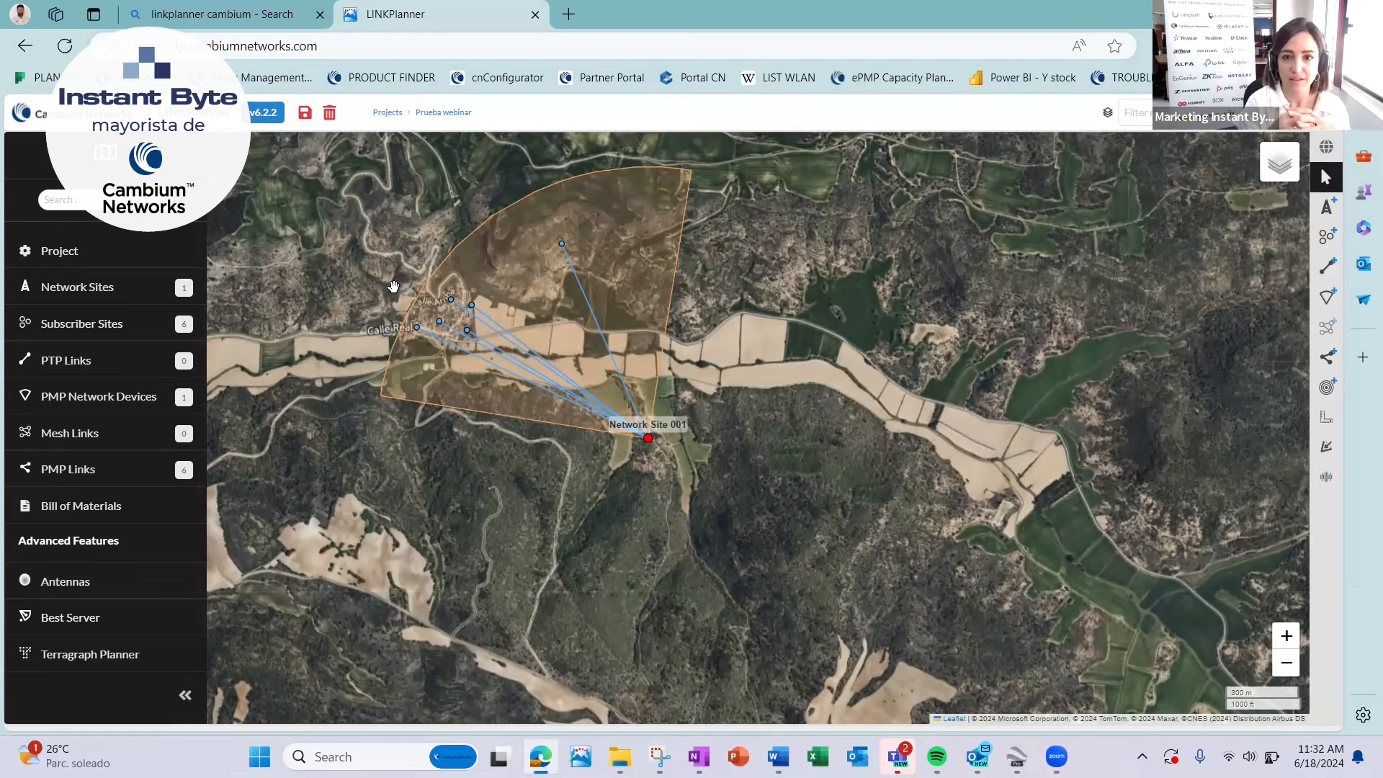
# Create a new LINKPlanner project named "Importado webinar" with the ITU-R P.530-17 prediction model and clutter enabled.
pyautogui.click(387, 113)
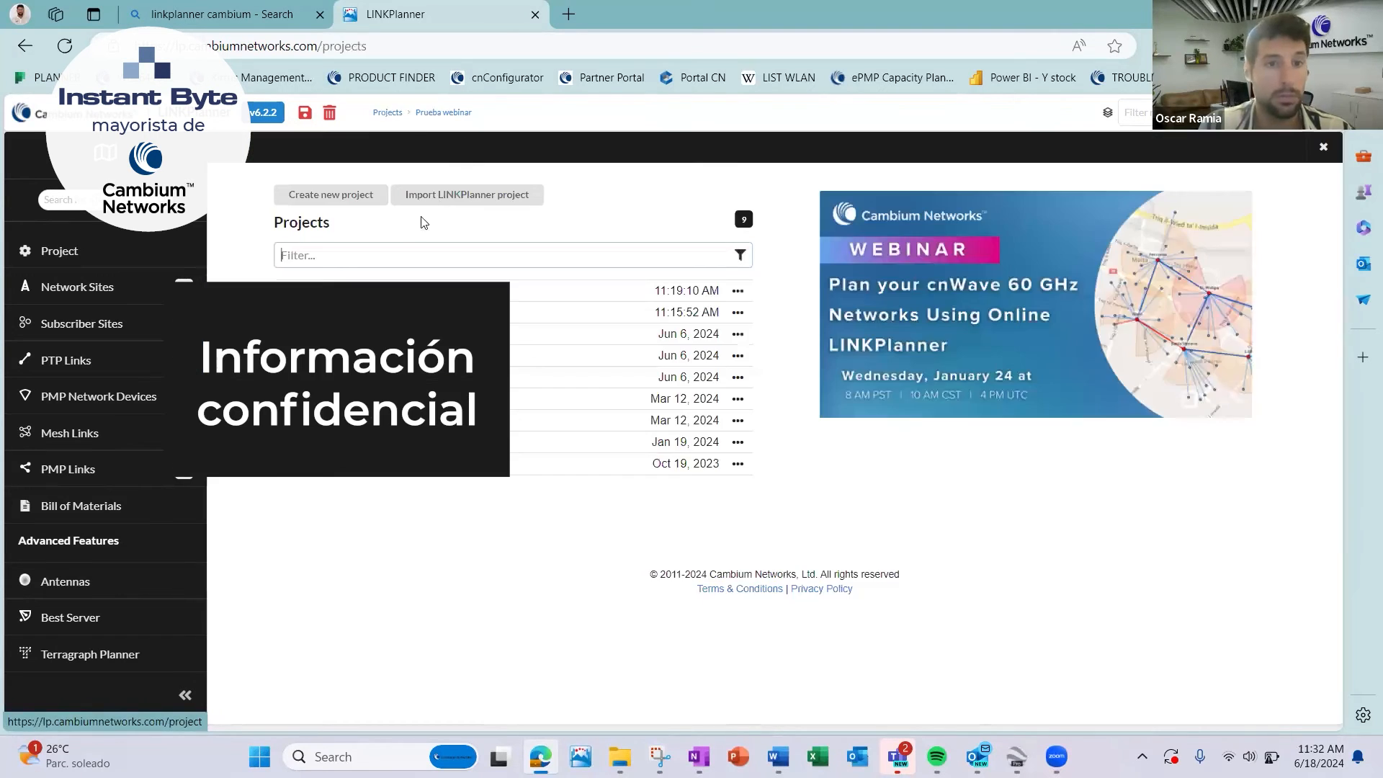
pyautogui.click(346, 197)
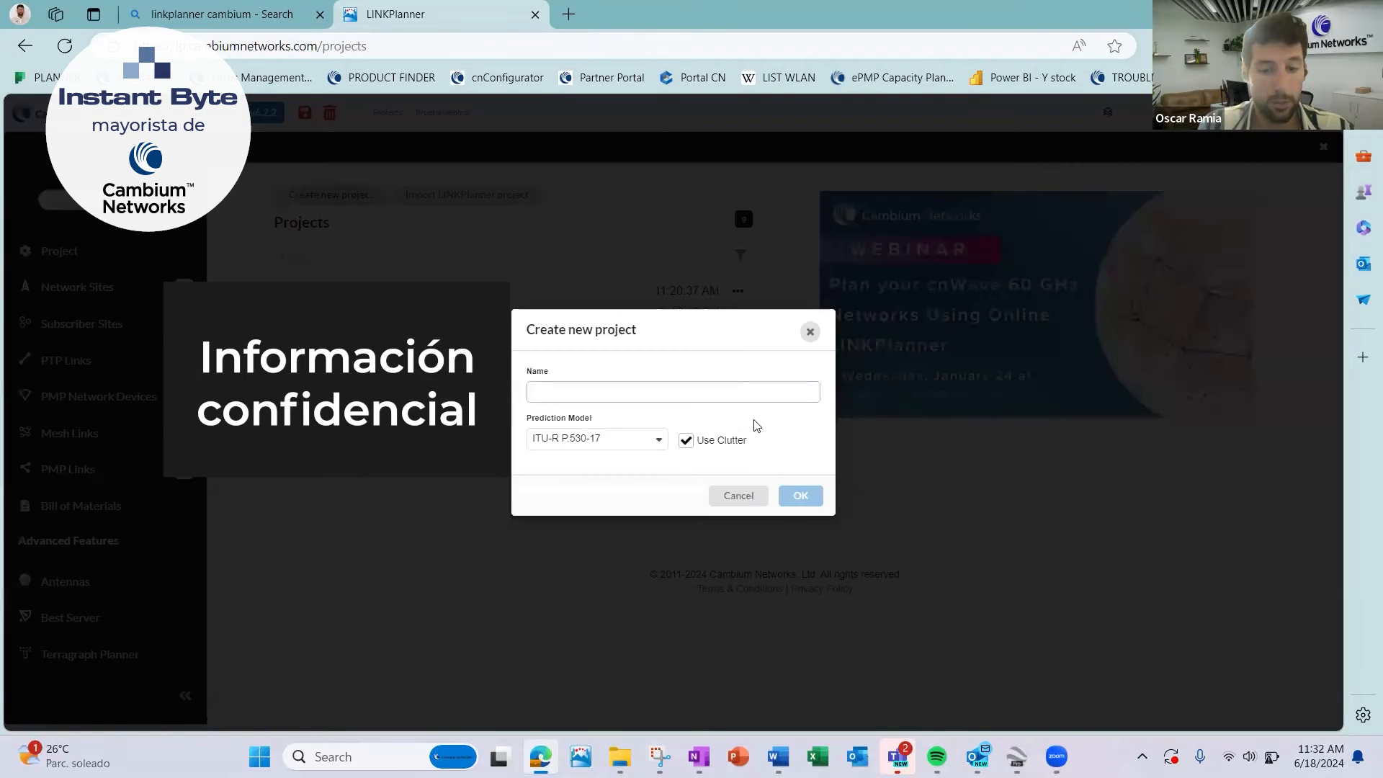
pyautogui.write('Importado webinar')
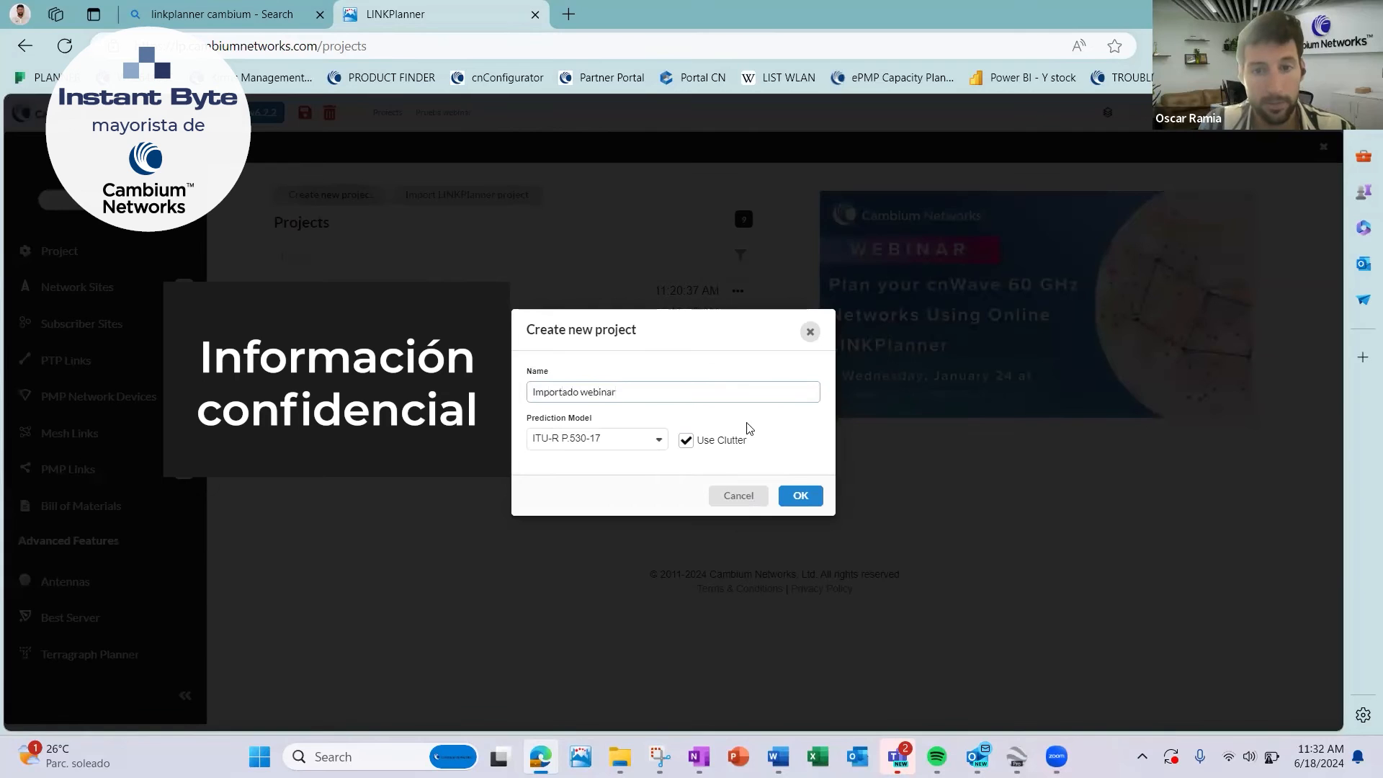
pyautogui.press('Return')
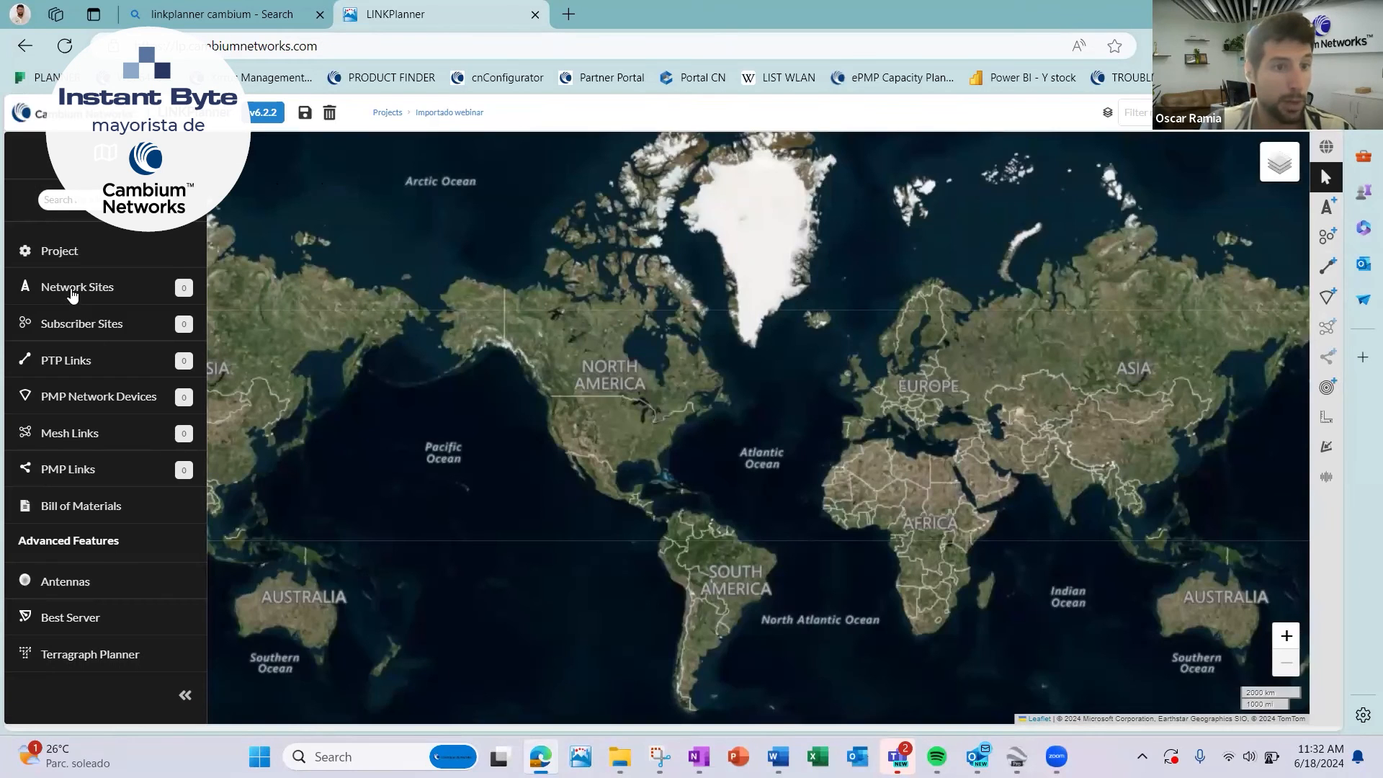
pyautogui.click(72, 290)
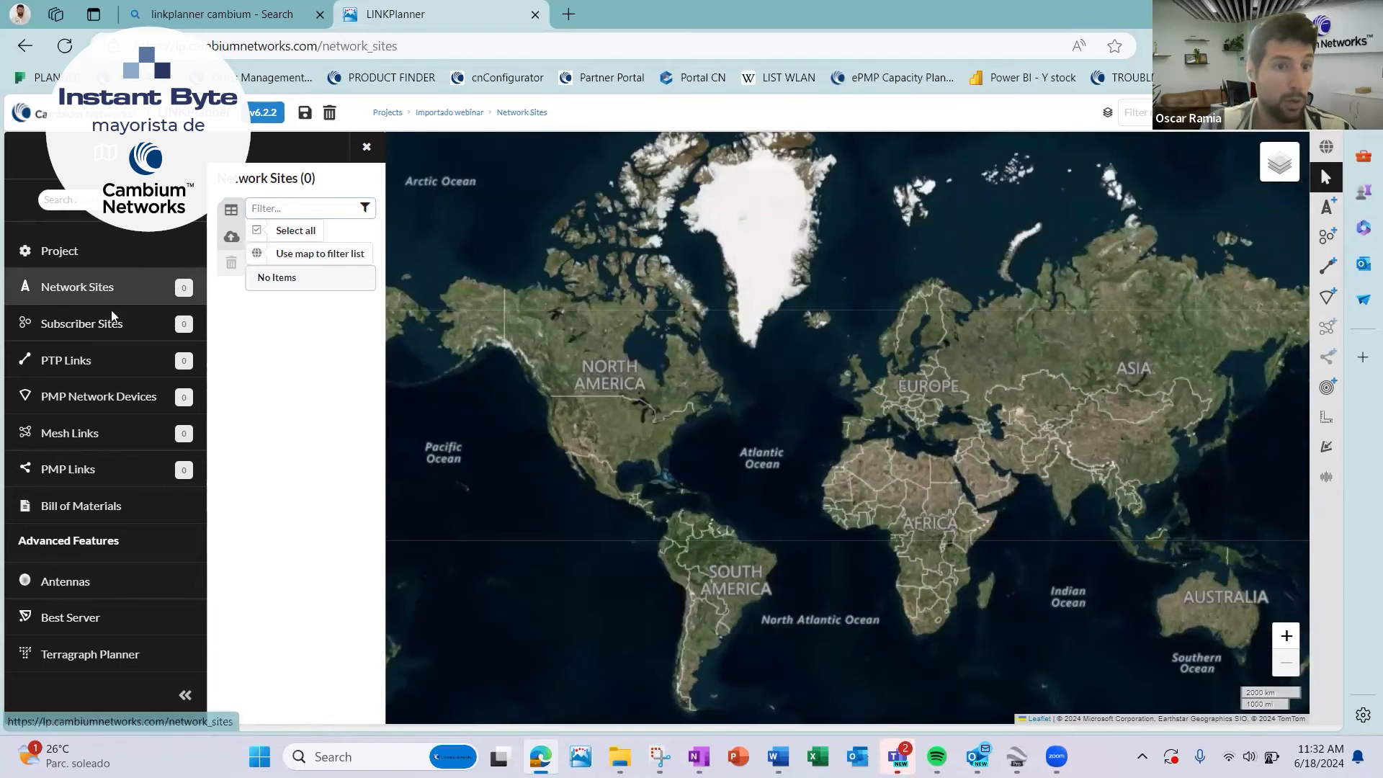
pyautogui.click(231, 236)
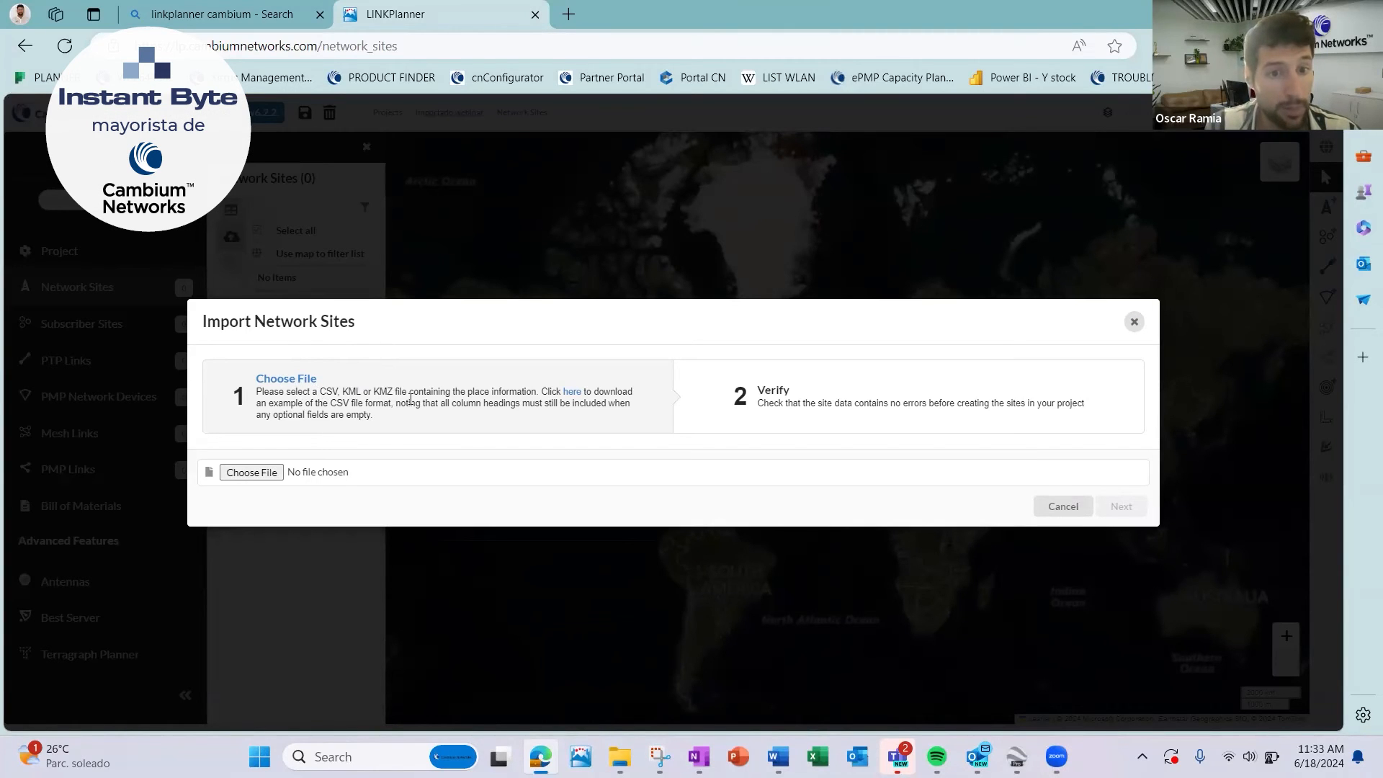
pyautogui.click(272, 472)
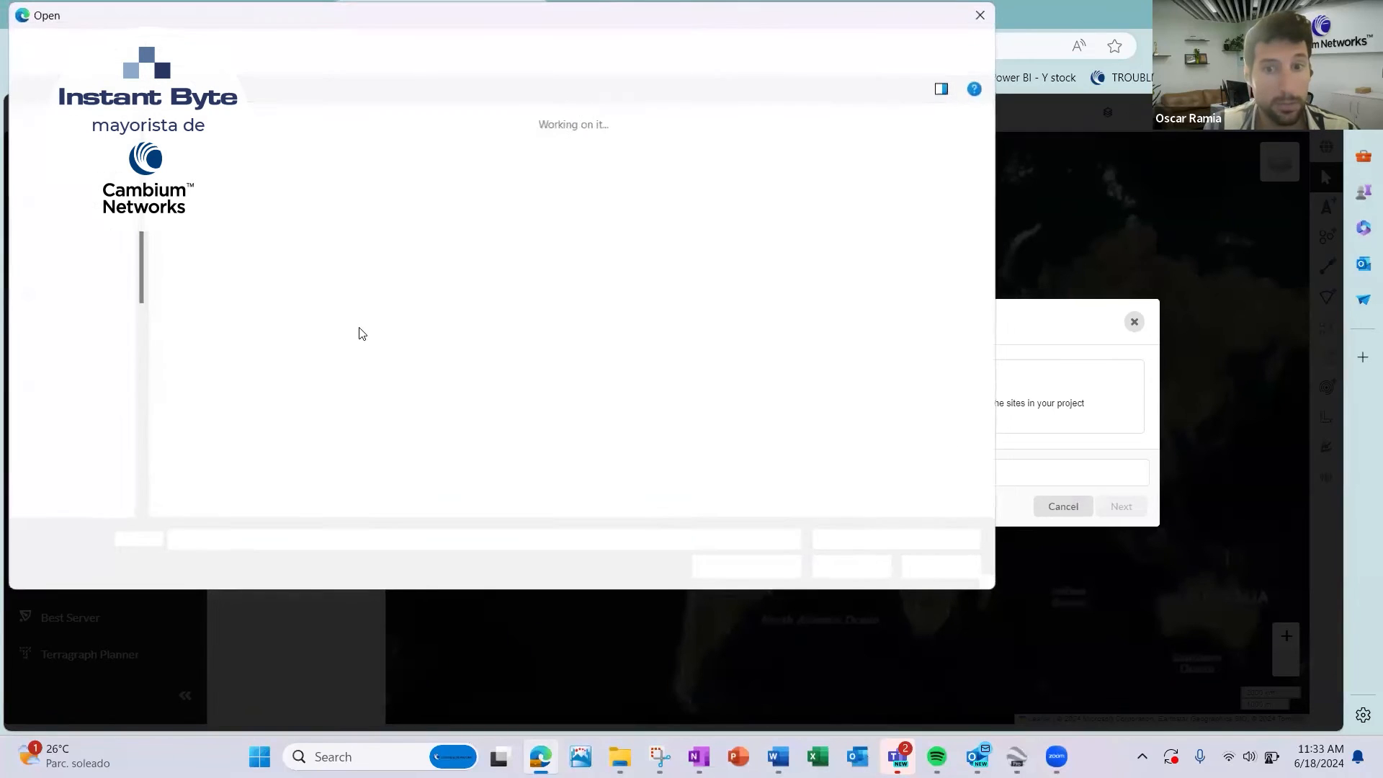
pyautogui.click(318, 287)
pyautogui.press('Down')
pyautogui.press('Down')
pyautogui.press('Down')
pyautogui.press('Down')
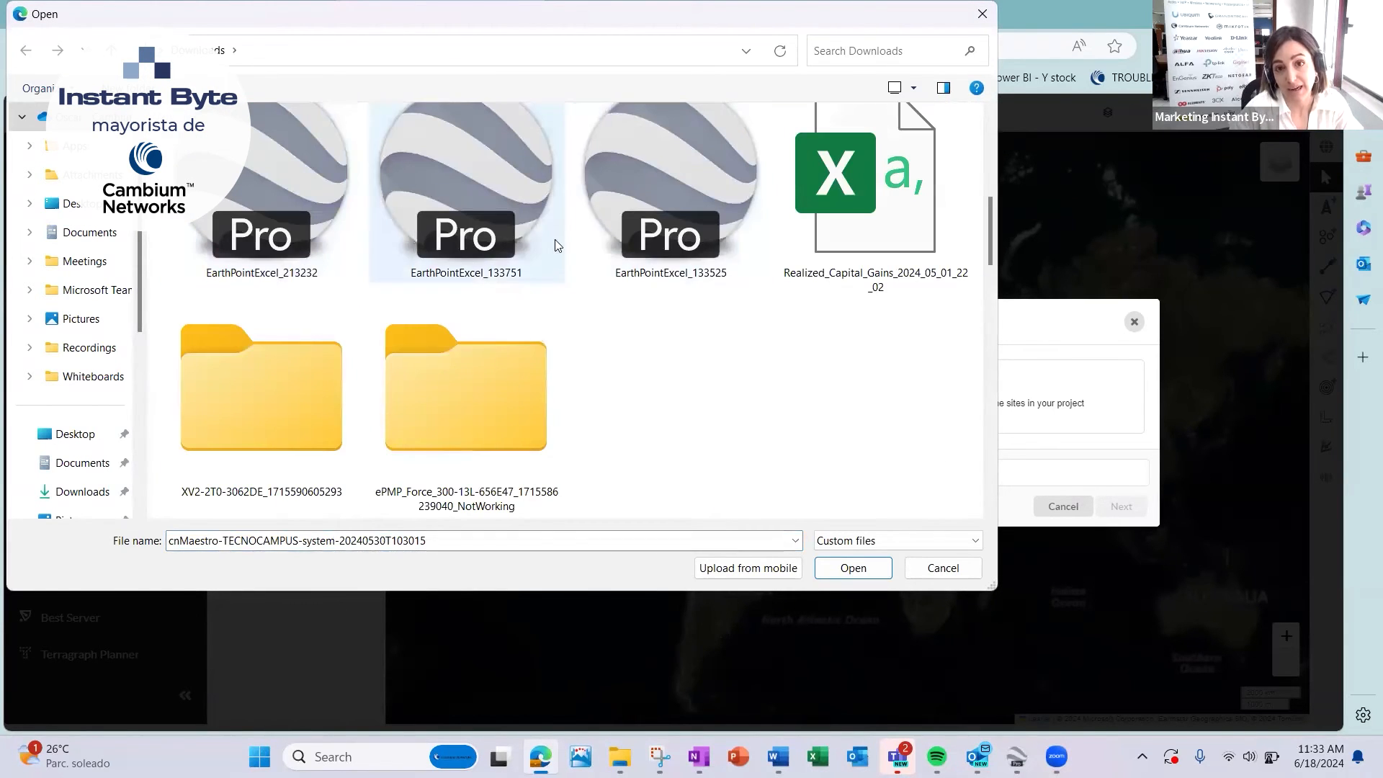
pyautogui.click(265, 216)
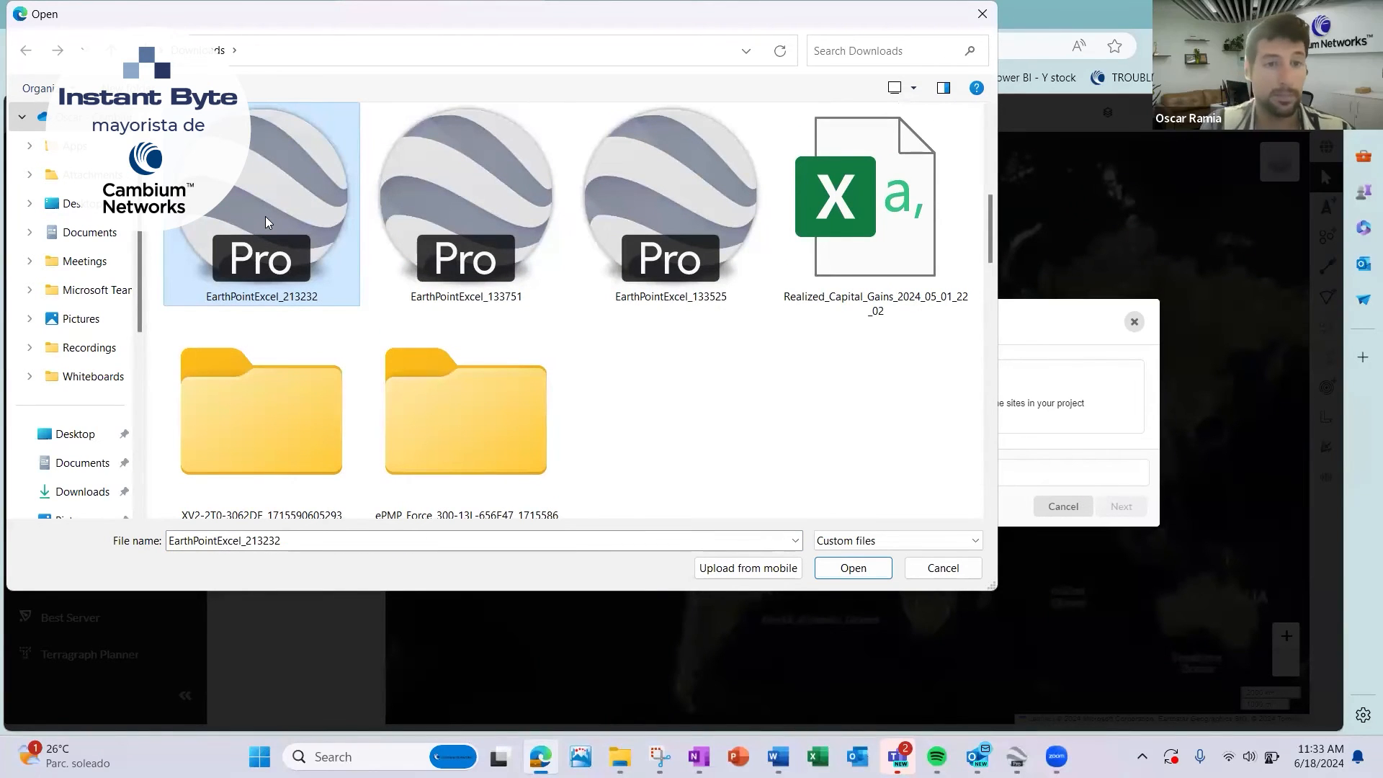
pyautogui.click(849, 568)
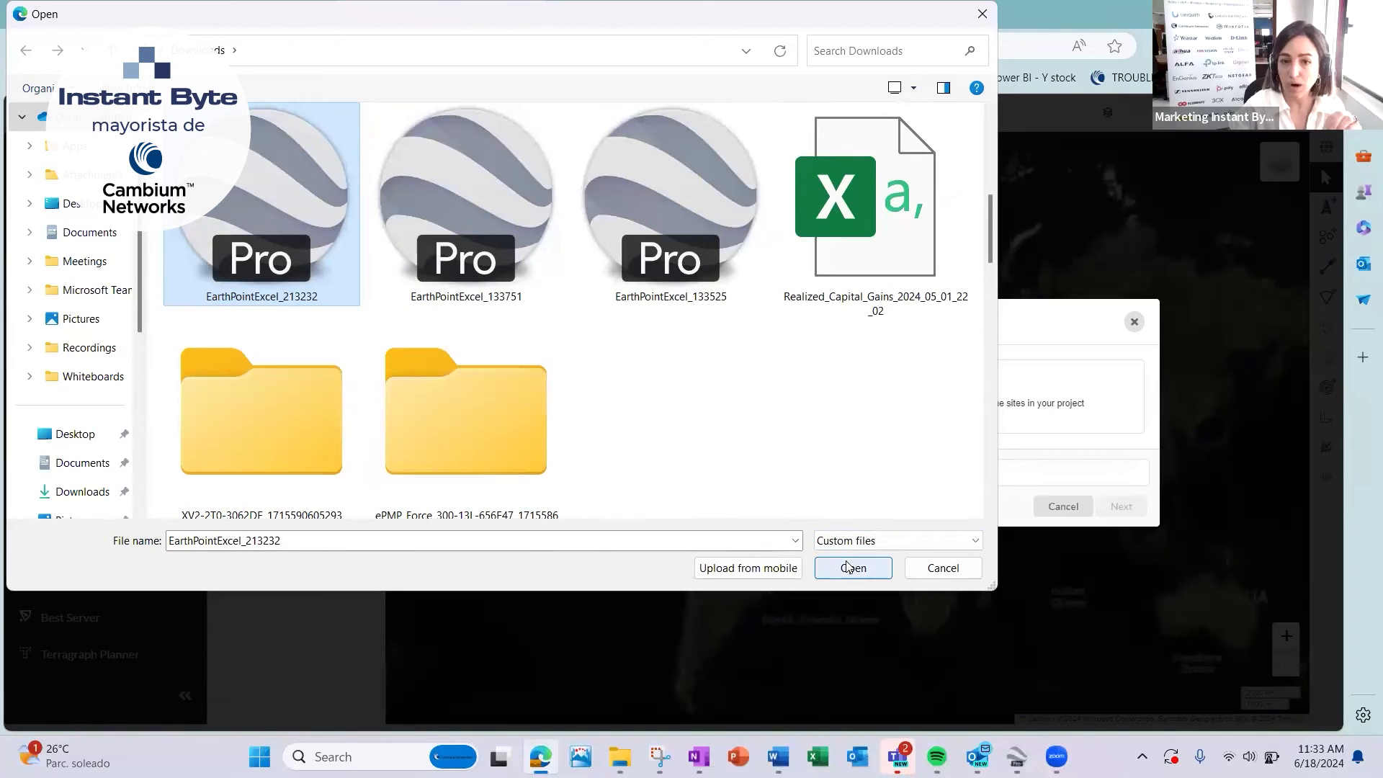
pyautogui.click(920, 569)
pyautogui.click(1134, 323)
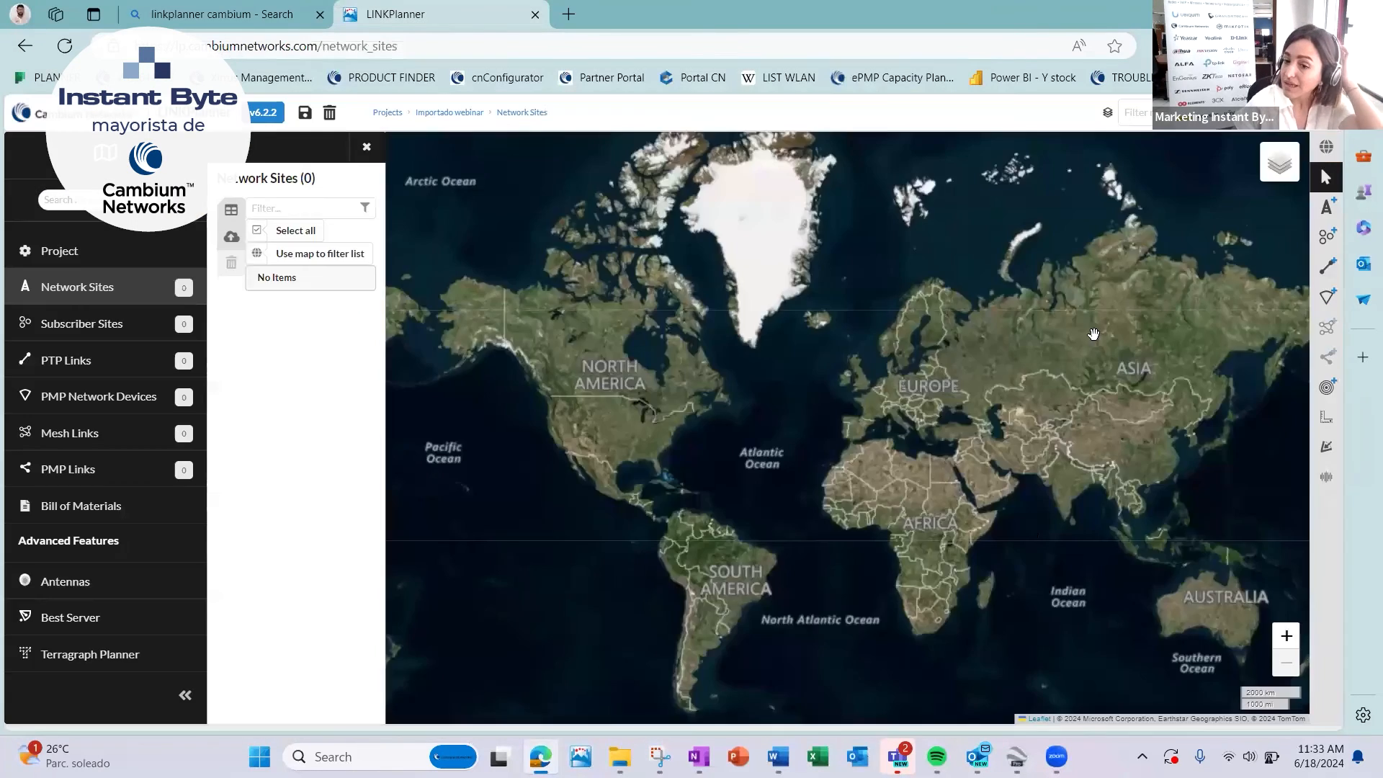
# Switch to Google Earth Pro, search for Andorra and frame the view on Andorra la Vella.
pyautogui.click(1017, 756)
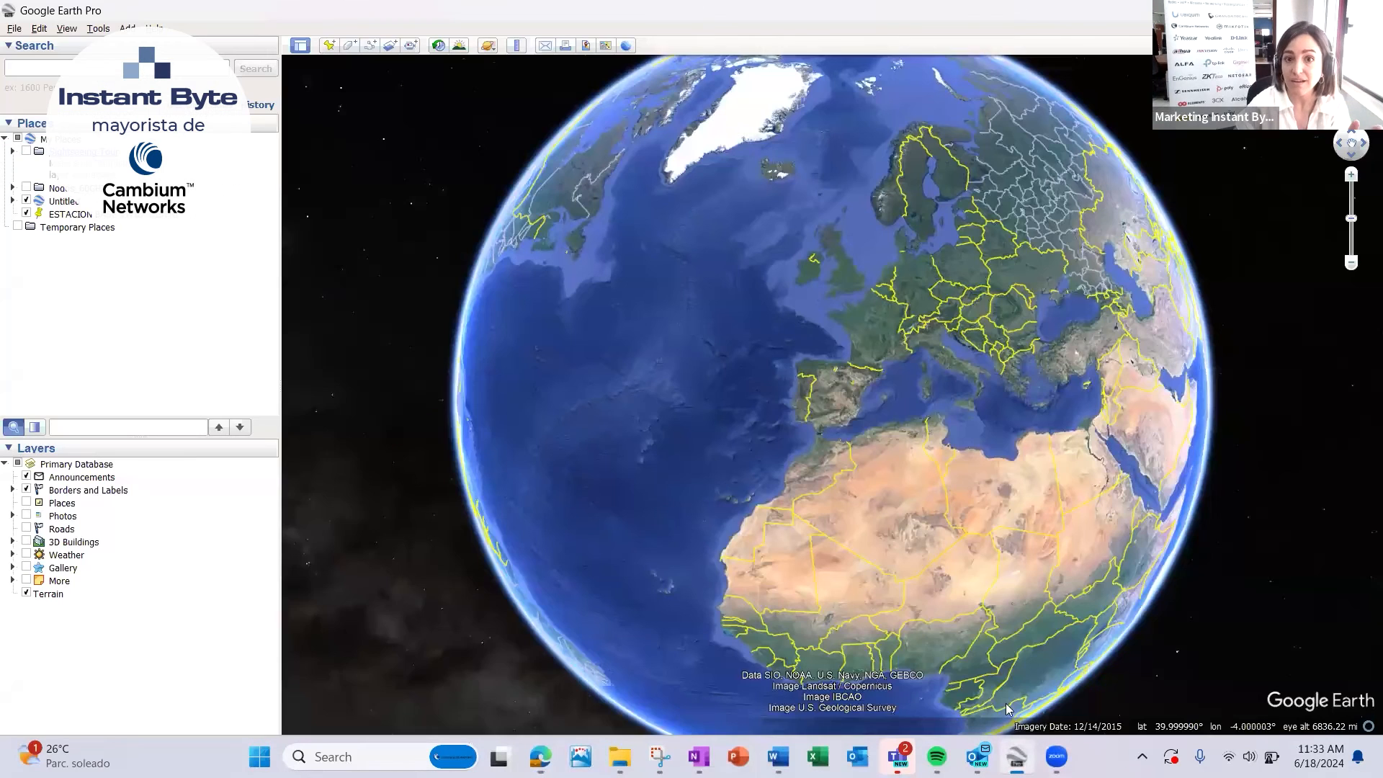
pyautogui.scroll(1, 845, 393)
pyautogui.click(836, 368)
pyautogui.scroll(3, 799, 490)
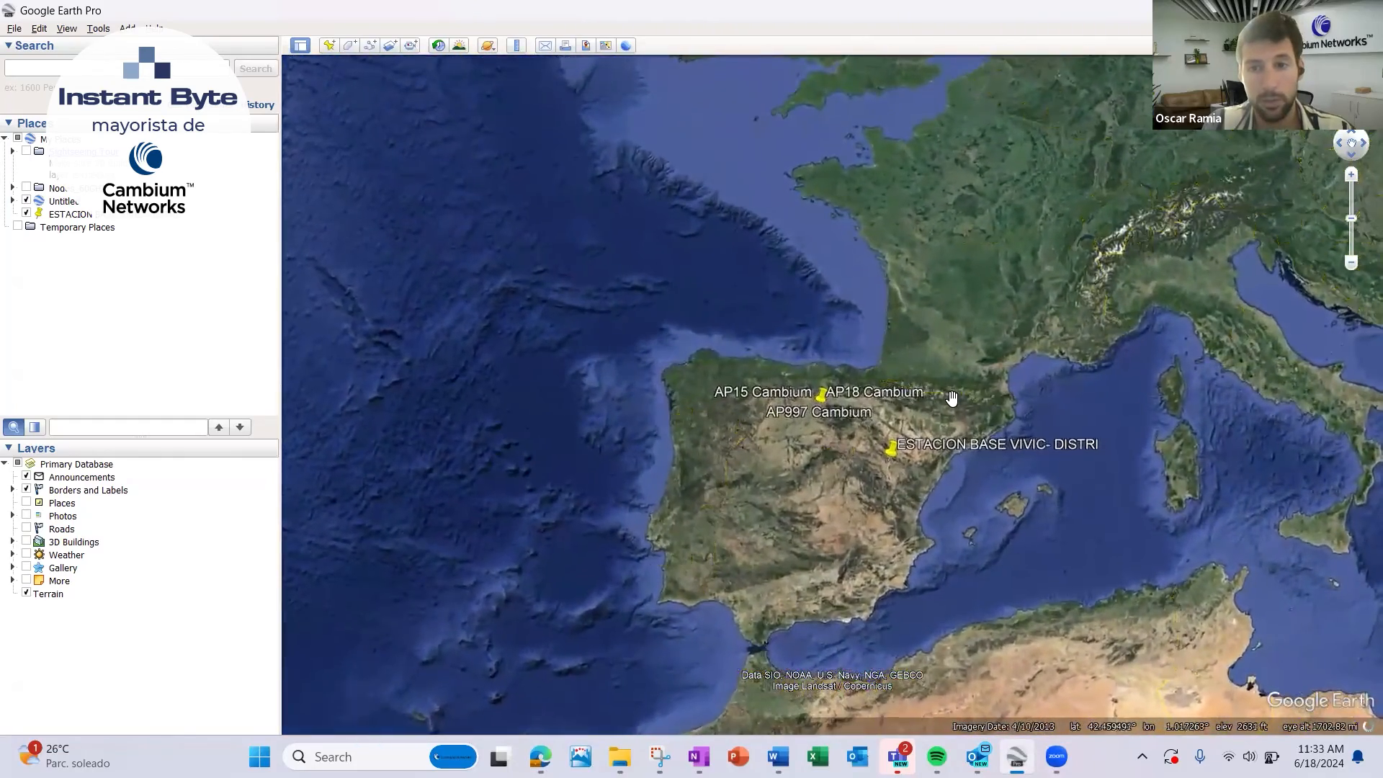
pyautogui.scroll(2, 951, 397)
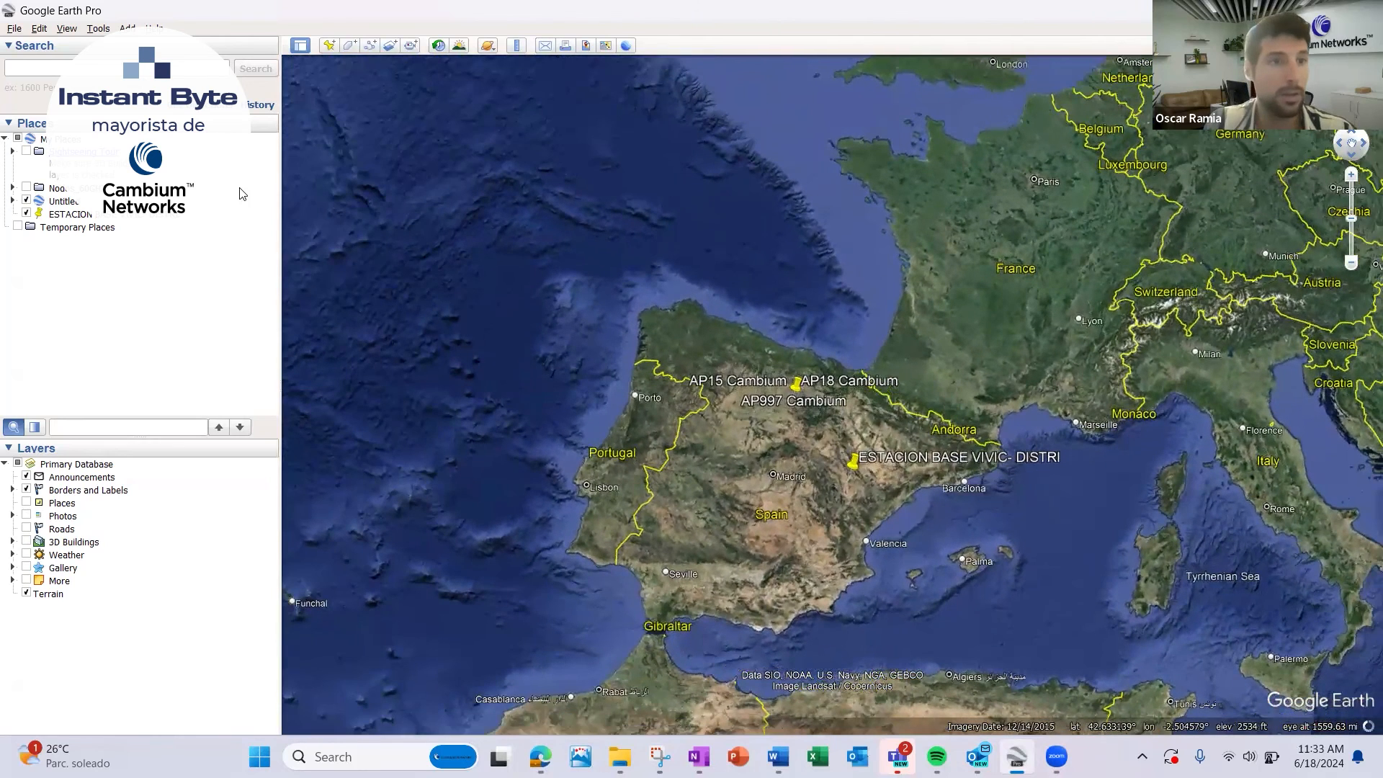
pyautogui.write('adnorra')
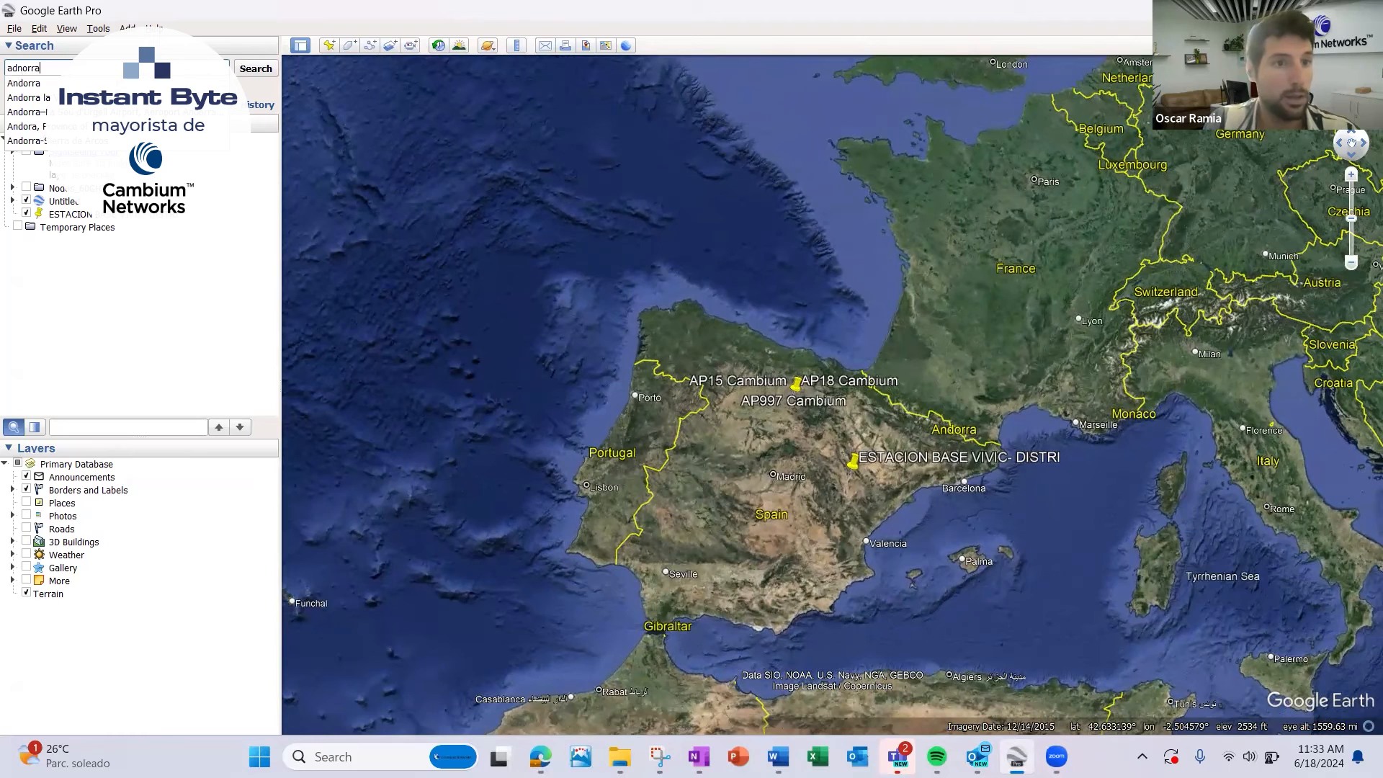
pyautogui.click(87, 83)
pyautogui.press('Return')
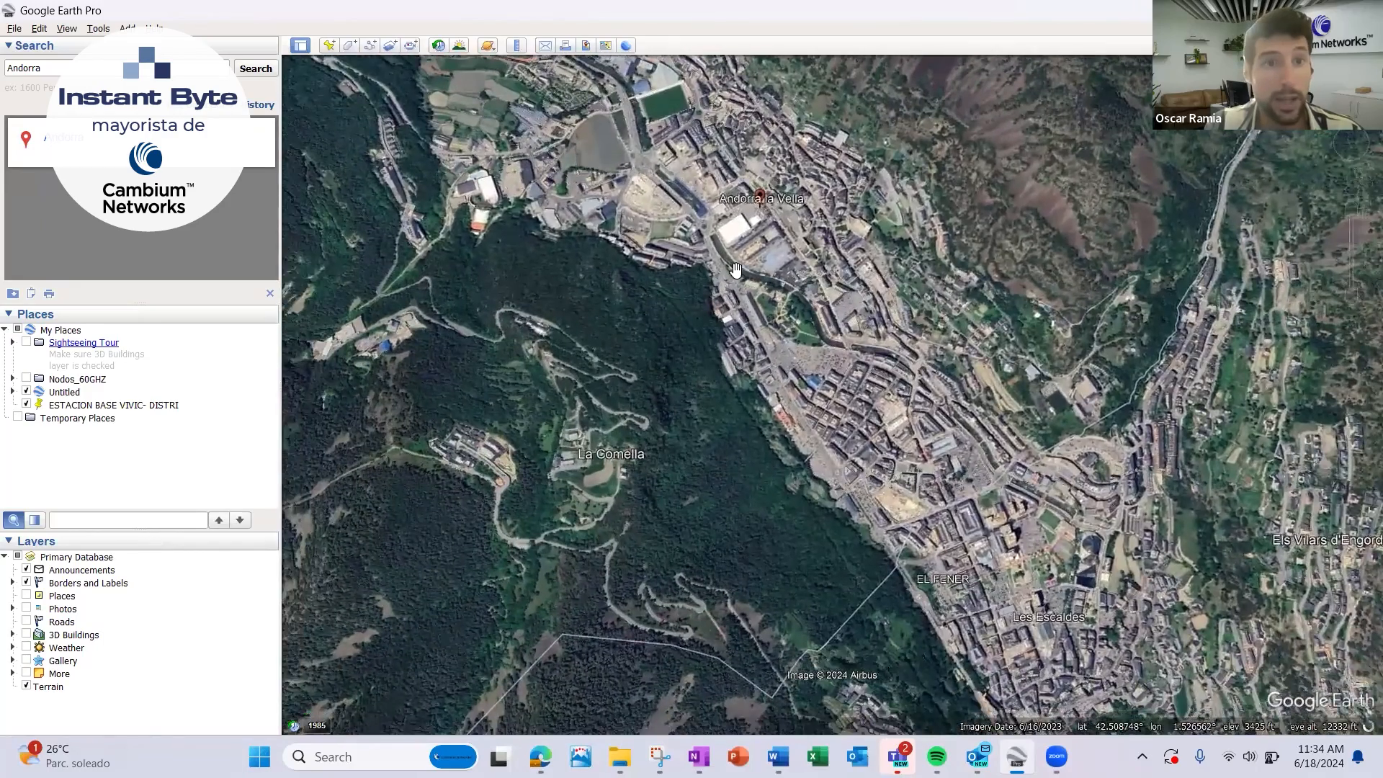
pyautogui.moveTo(736, 270); pyautogui.dragTo(701, 353)
pyautogui.moveTo(789, 270); pyautogui.dragTo(777, 305)
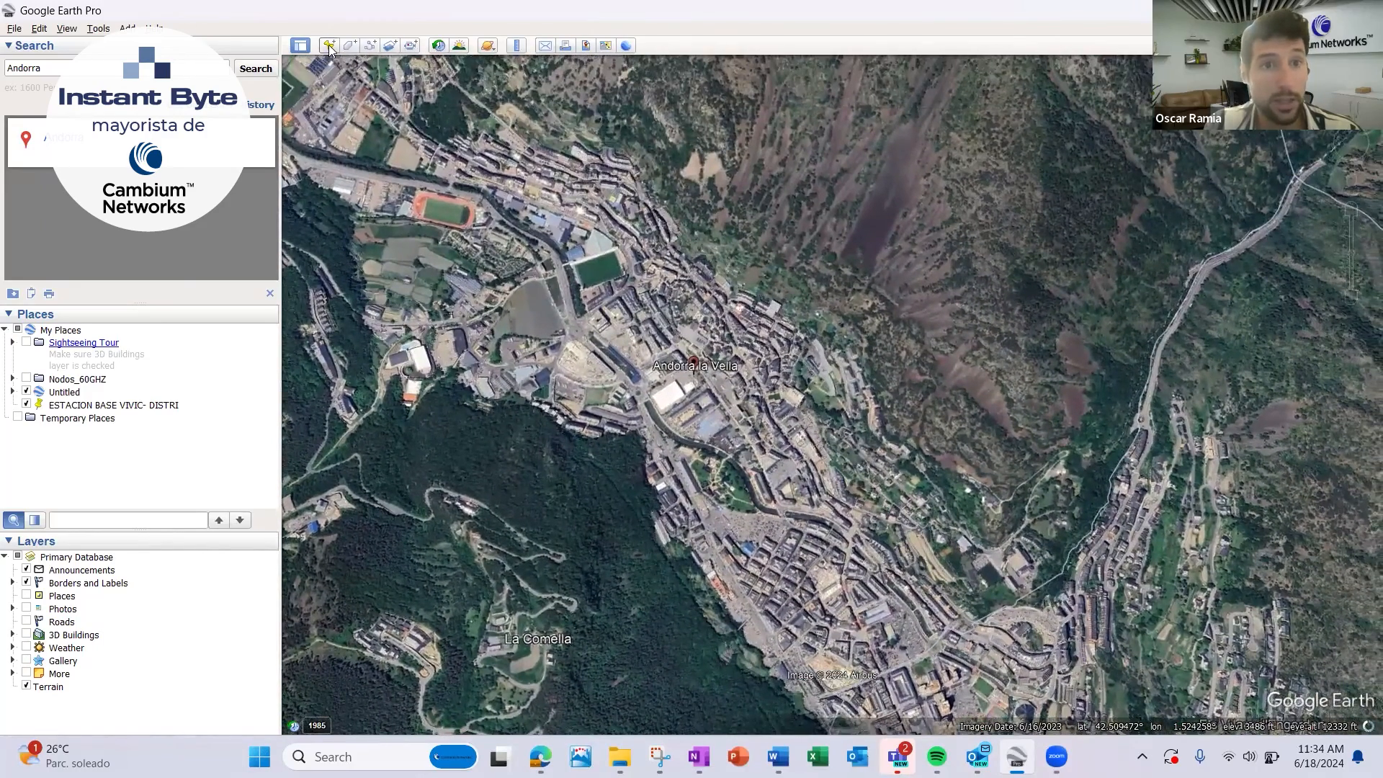
# Add a placemark among the buildings northeast of the Andorra la Vella label with the description "cliente 1".
pyautogui.click(330, 47)
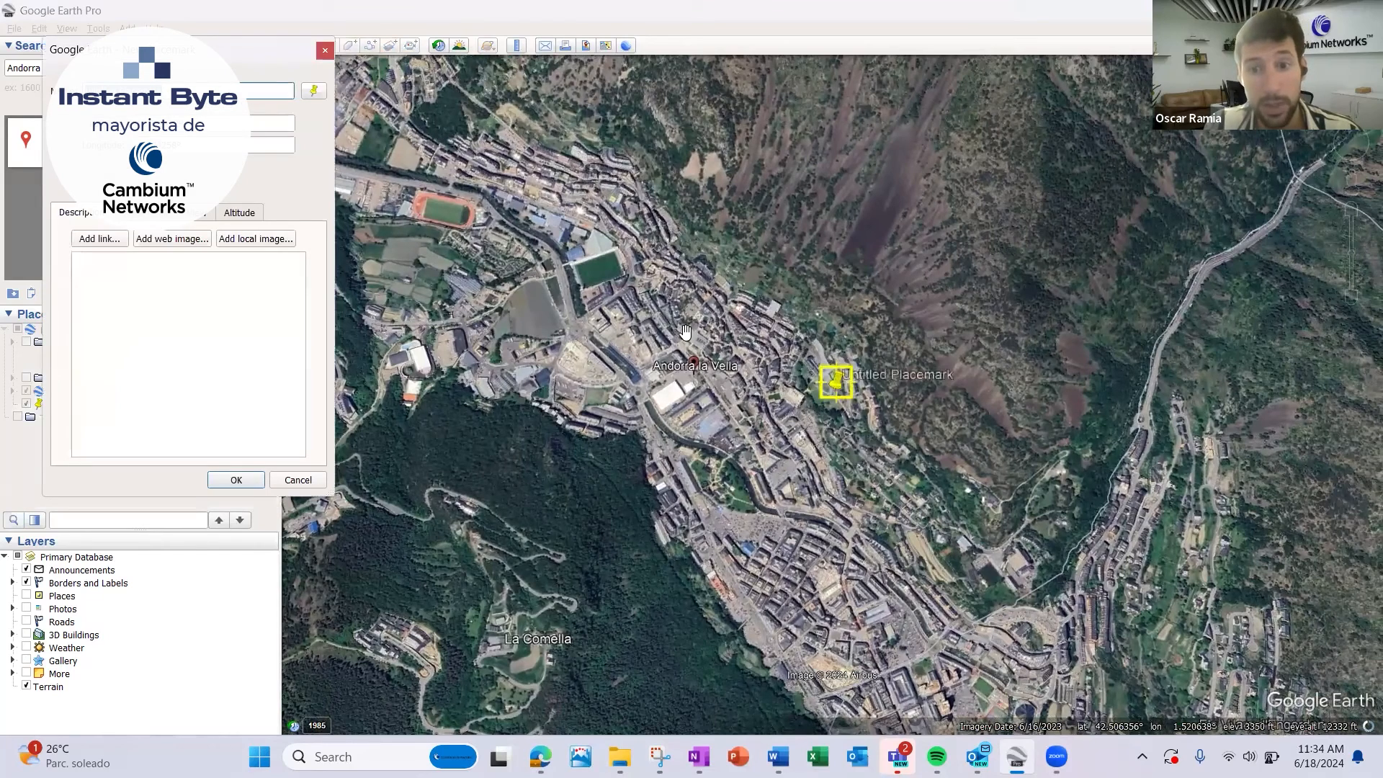
pyautogui.moveTo(822, 373); pyautogui.dragTo(737, 322)
pyautogui.click(189, 349)
pyautogui.write('cliente 1')
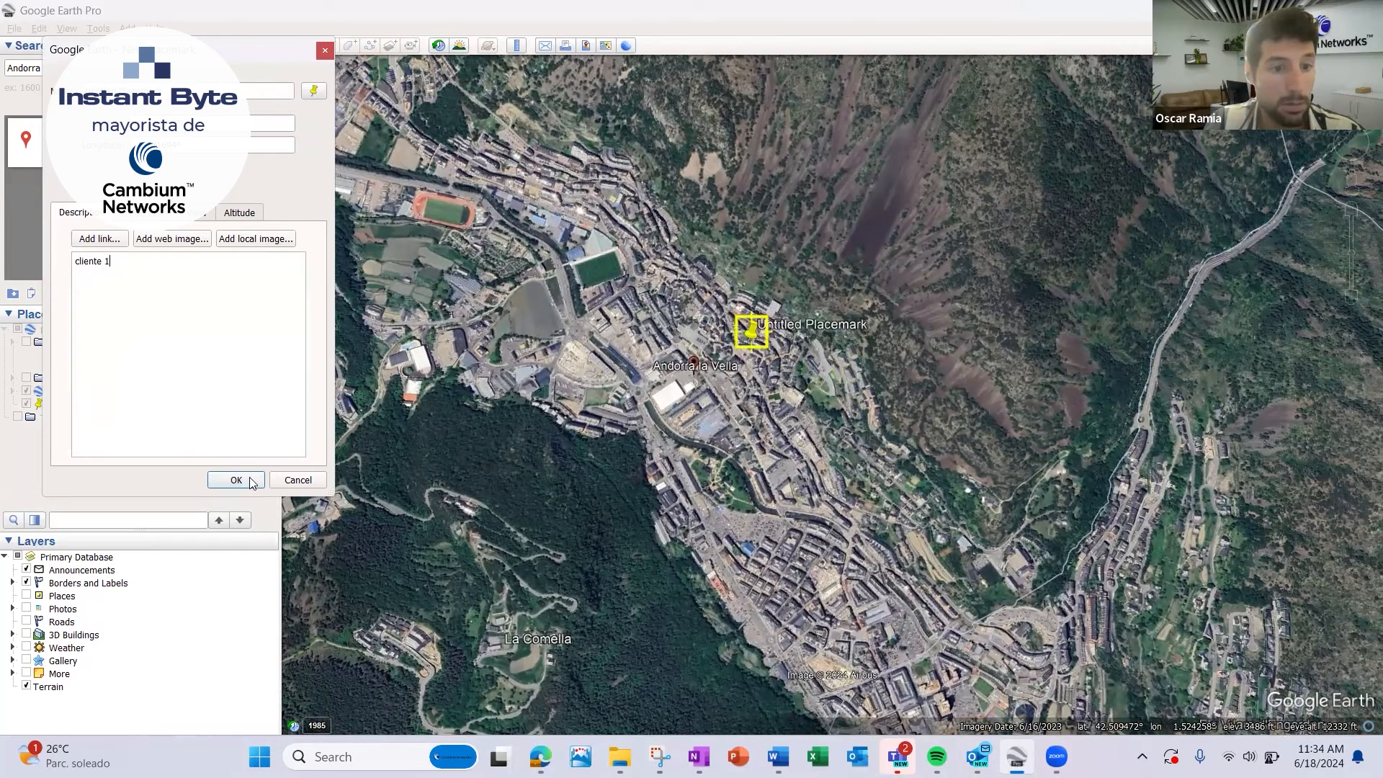
pyautogui.click(251, 481)
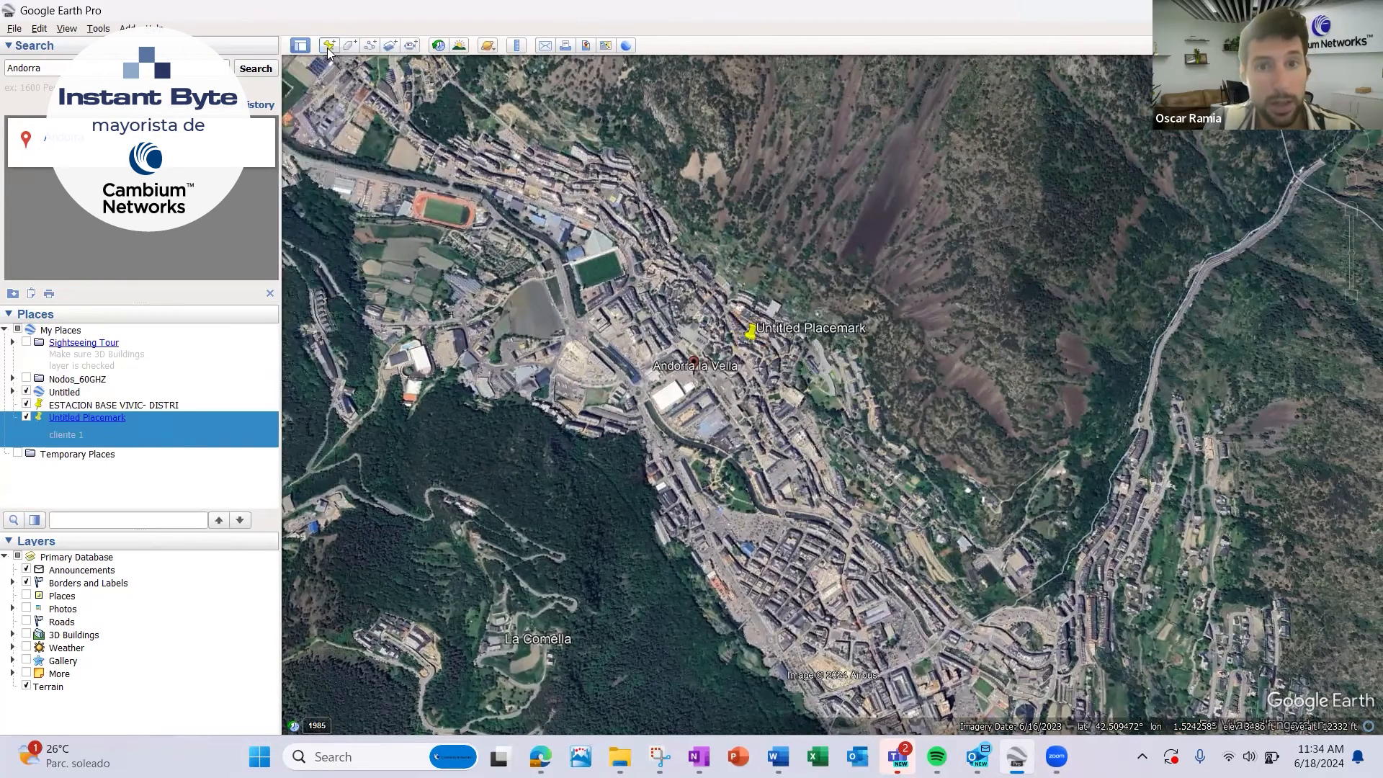
# Add a second placemark named "cliente 2" in the town, just south of the first one.
pyautogui.click(328, 46)
pyautogui.moveTo(829, 392); pyautogui.dragTo(752, 416)
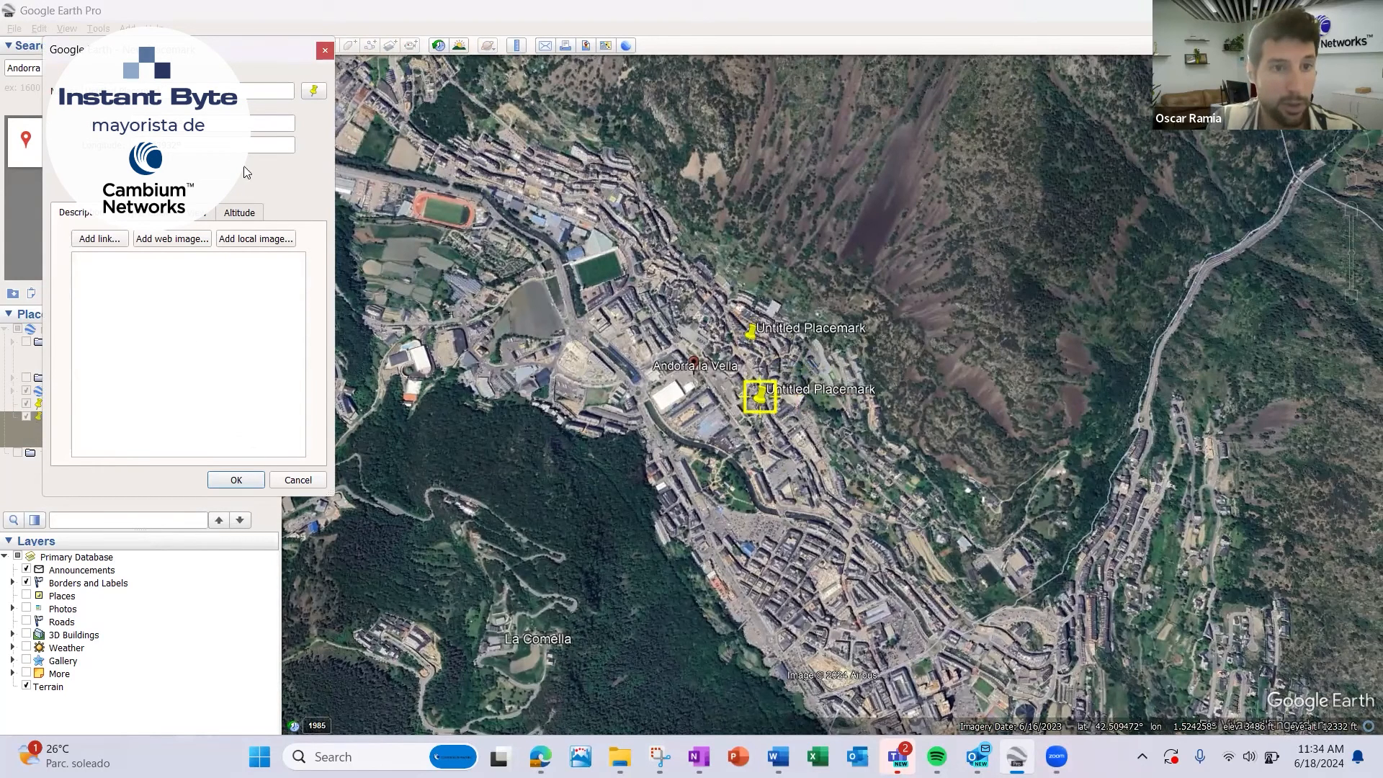
pyautogui.moveTo(164, 92); pyautogui.dragTo(51, 77)
pyautogui.write('Cliente 2')
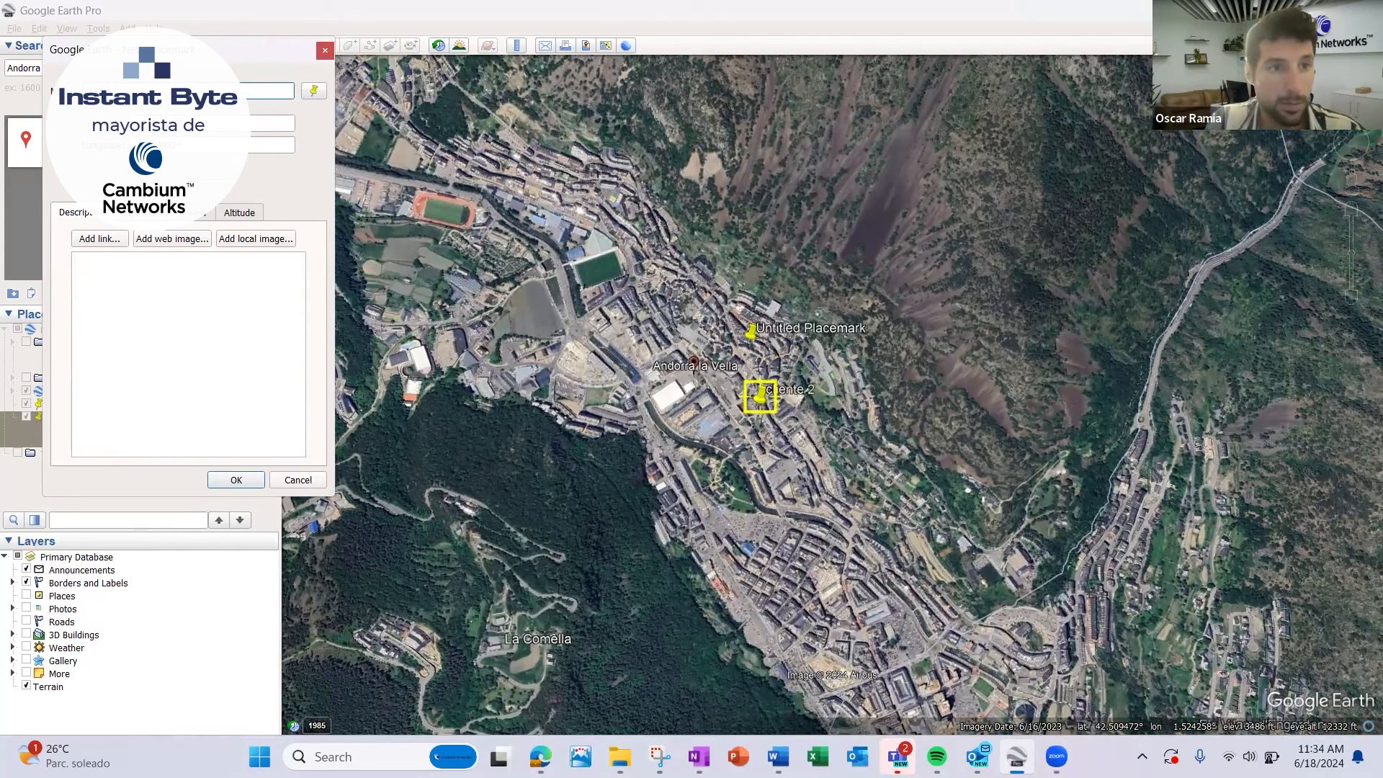
pyautogui.click(236, 480)
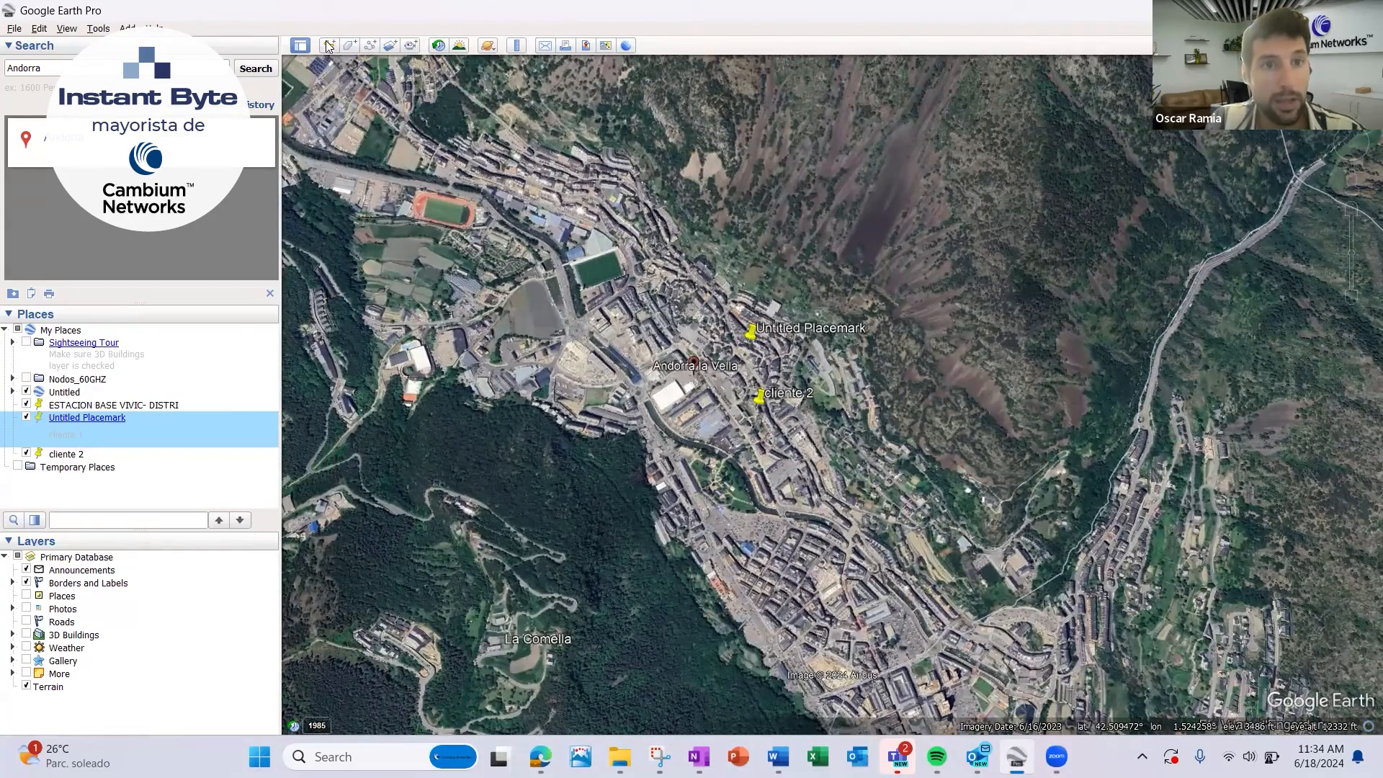
# Add a placemark named "ANTENA" on the mountainside east of the town and give it the green circle paddle icon.
pyautogui.click(329, 46)
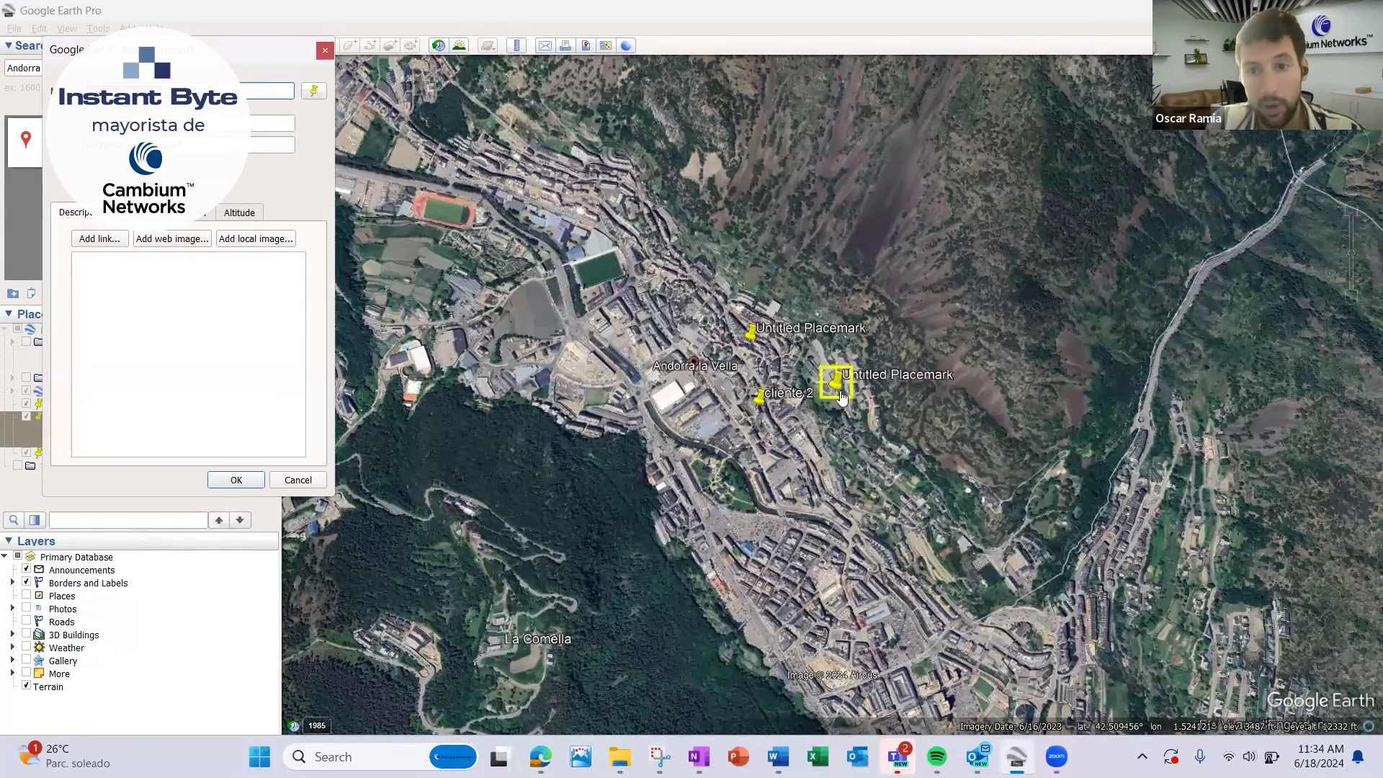
pyautogui.moveTo(841, 396); pyautogui.dragTo(995, 340)
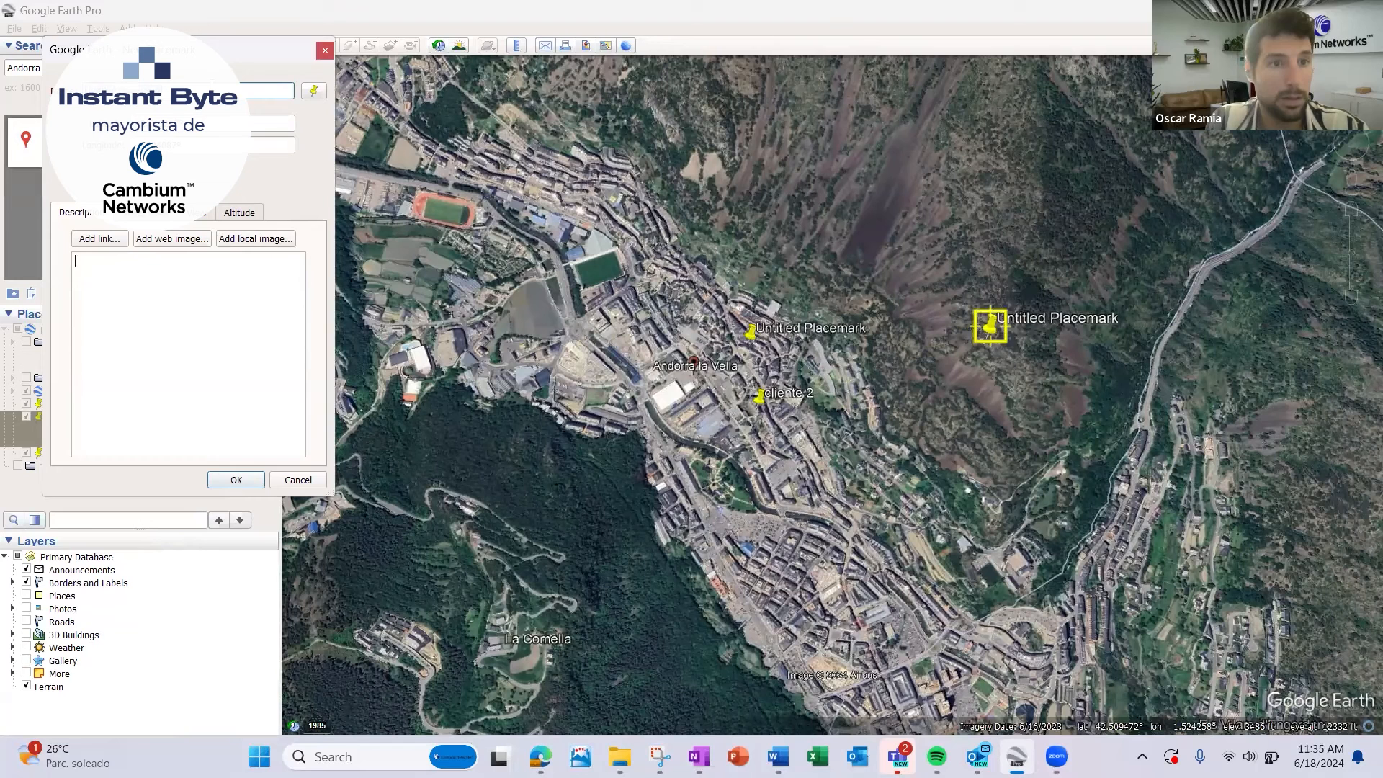
pyautogui.write('ANTENA')
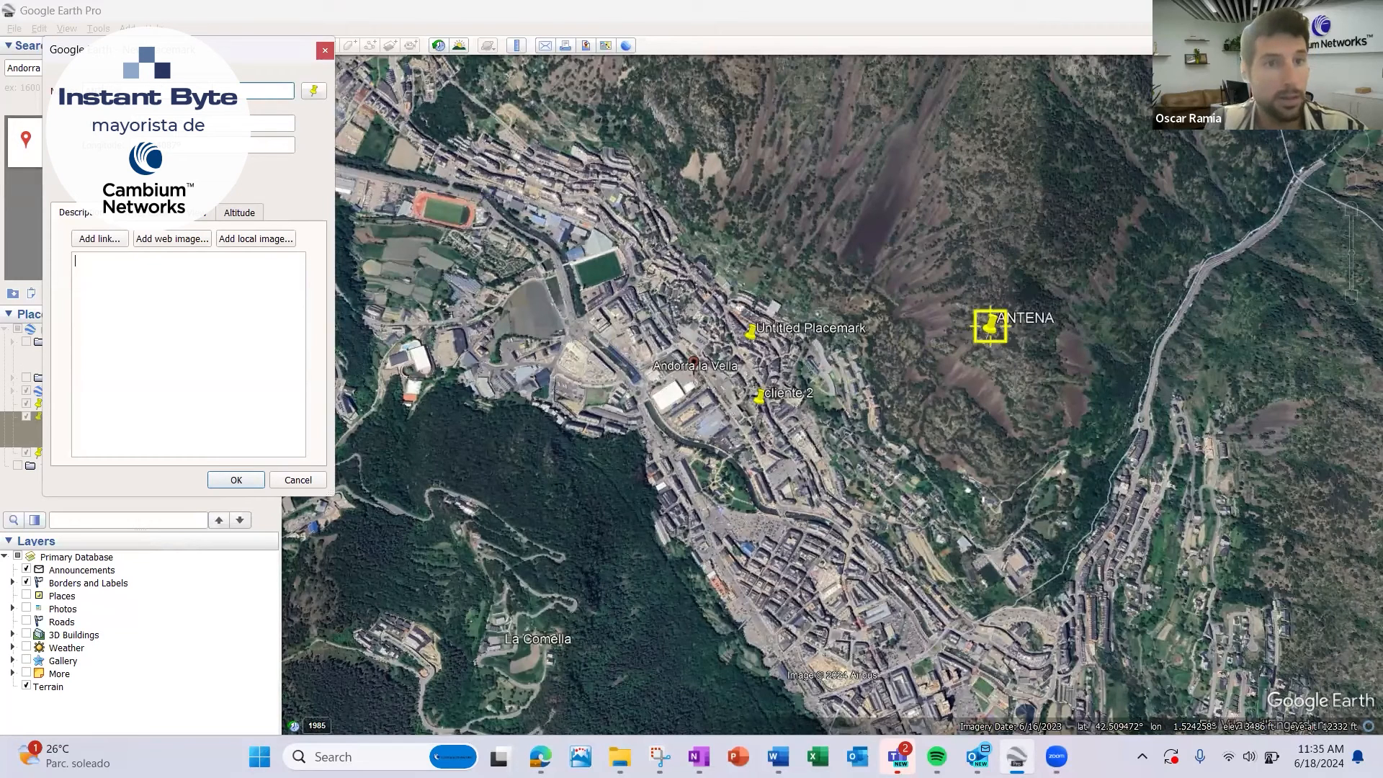
pyautogui.click(314, 91)
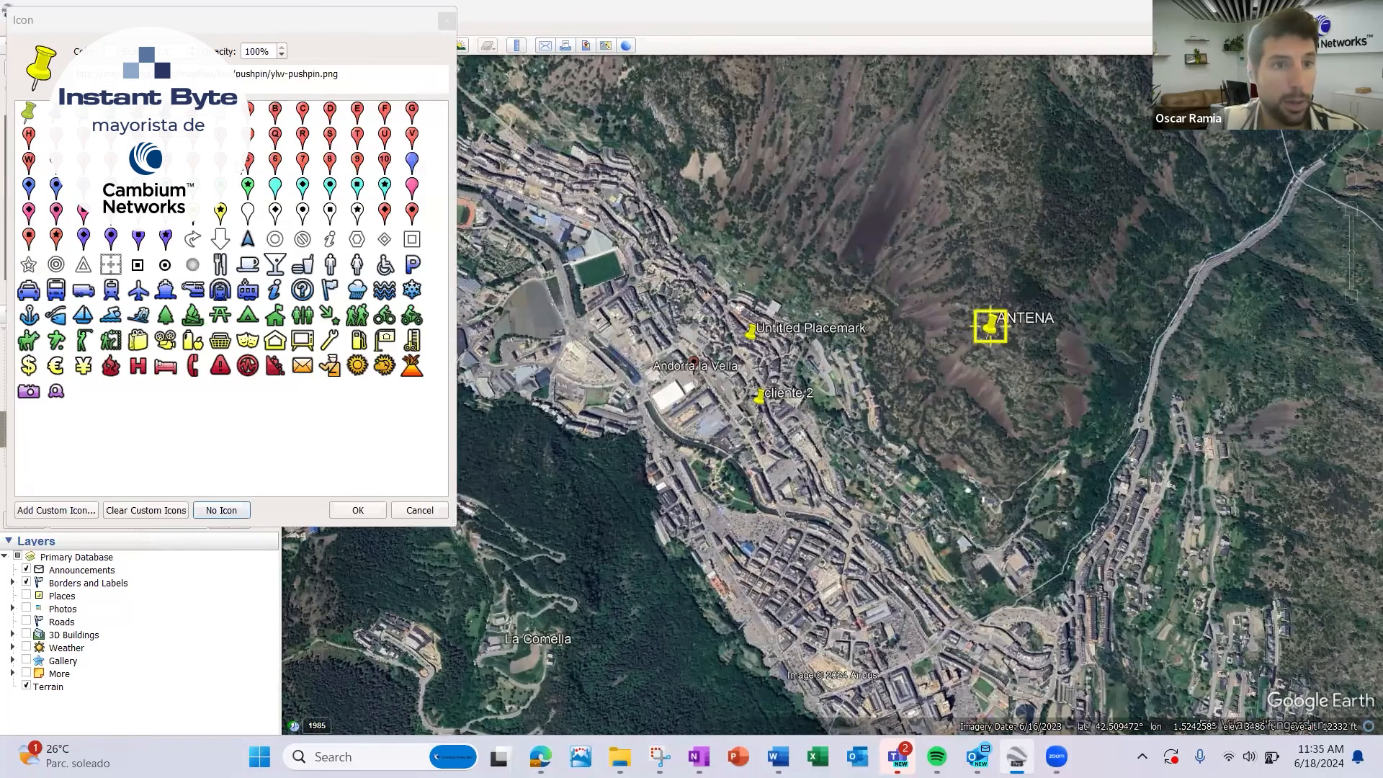
pyautogui.click(245, 163)
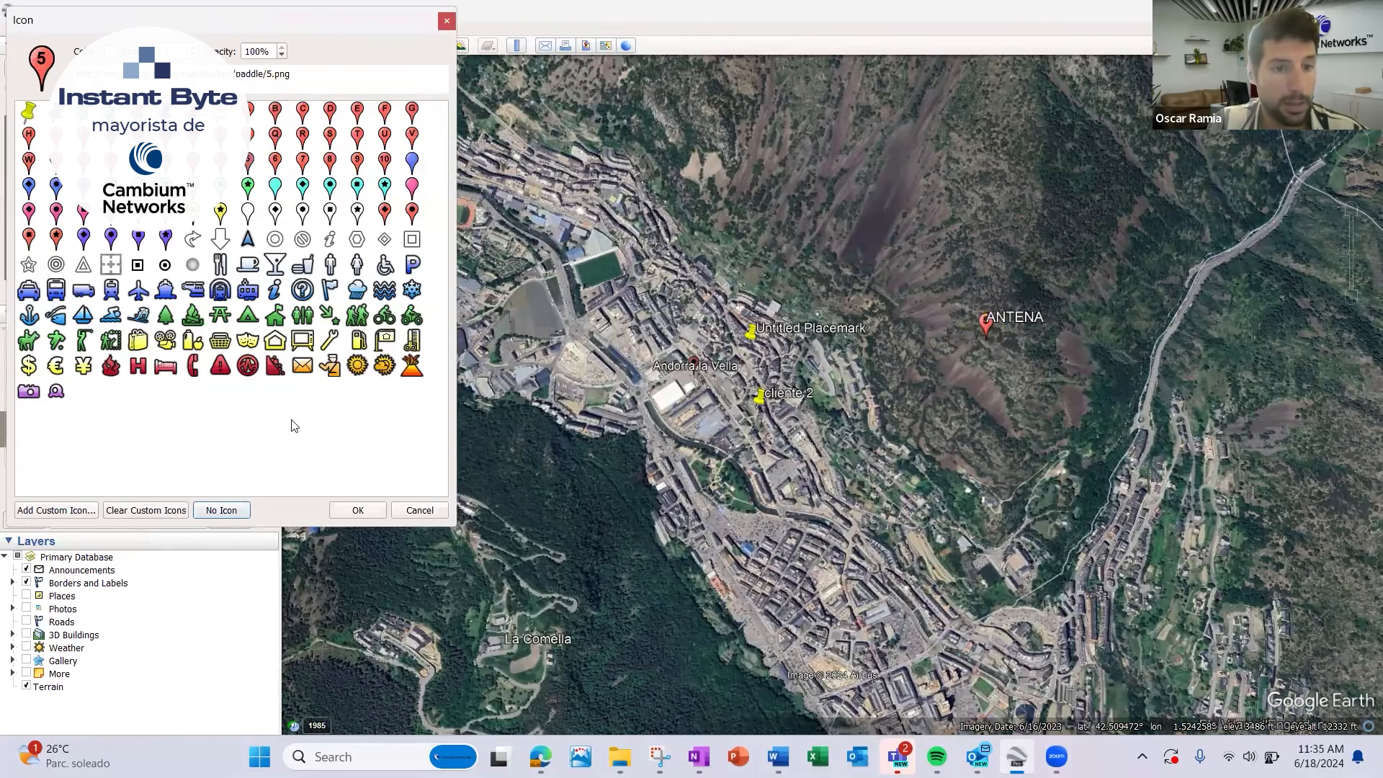
pyautogui.click(193, 187)
pyautogui.click(359, 510)
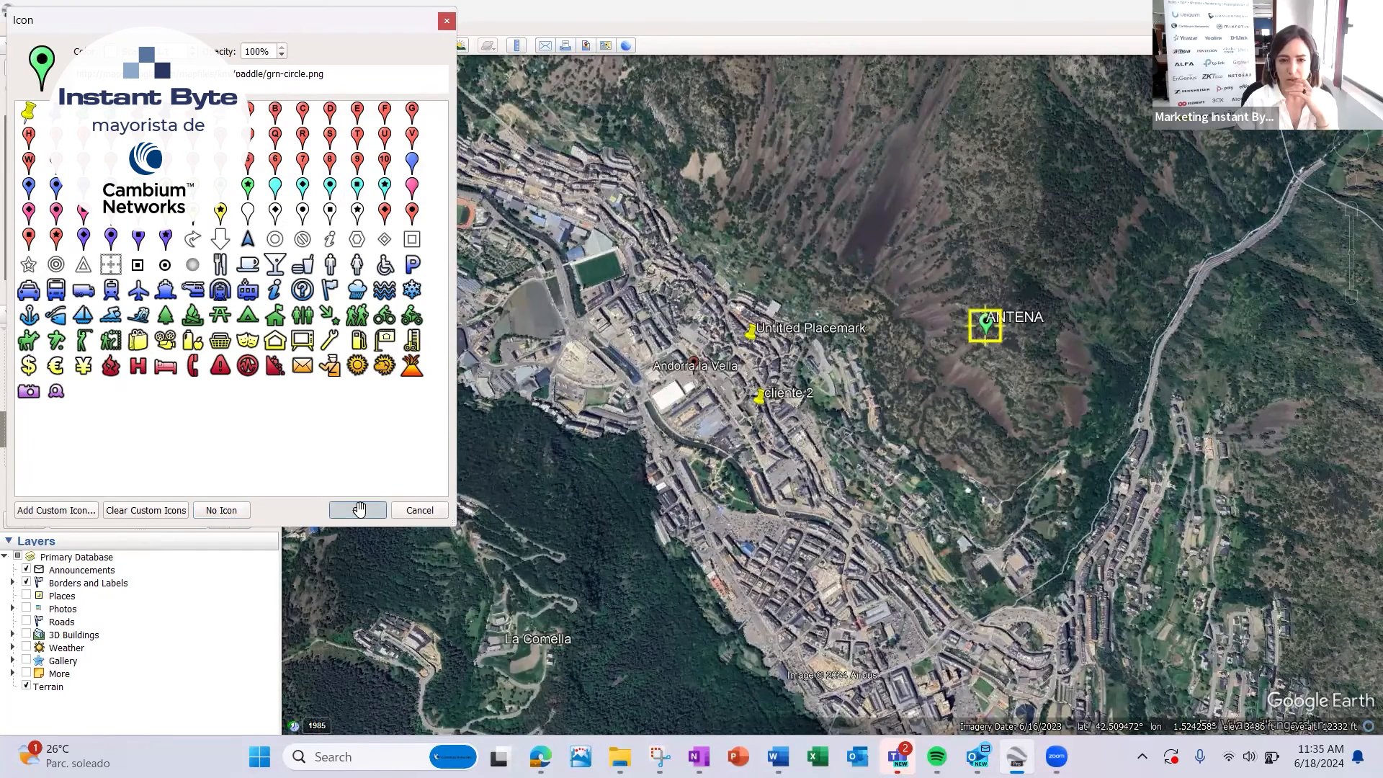
pyautogui.click(233, 479)
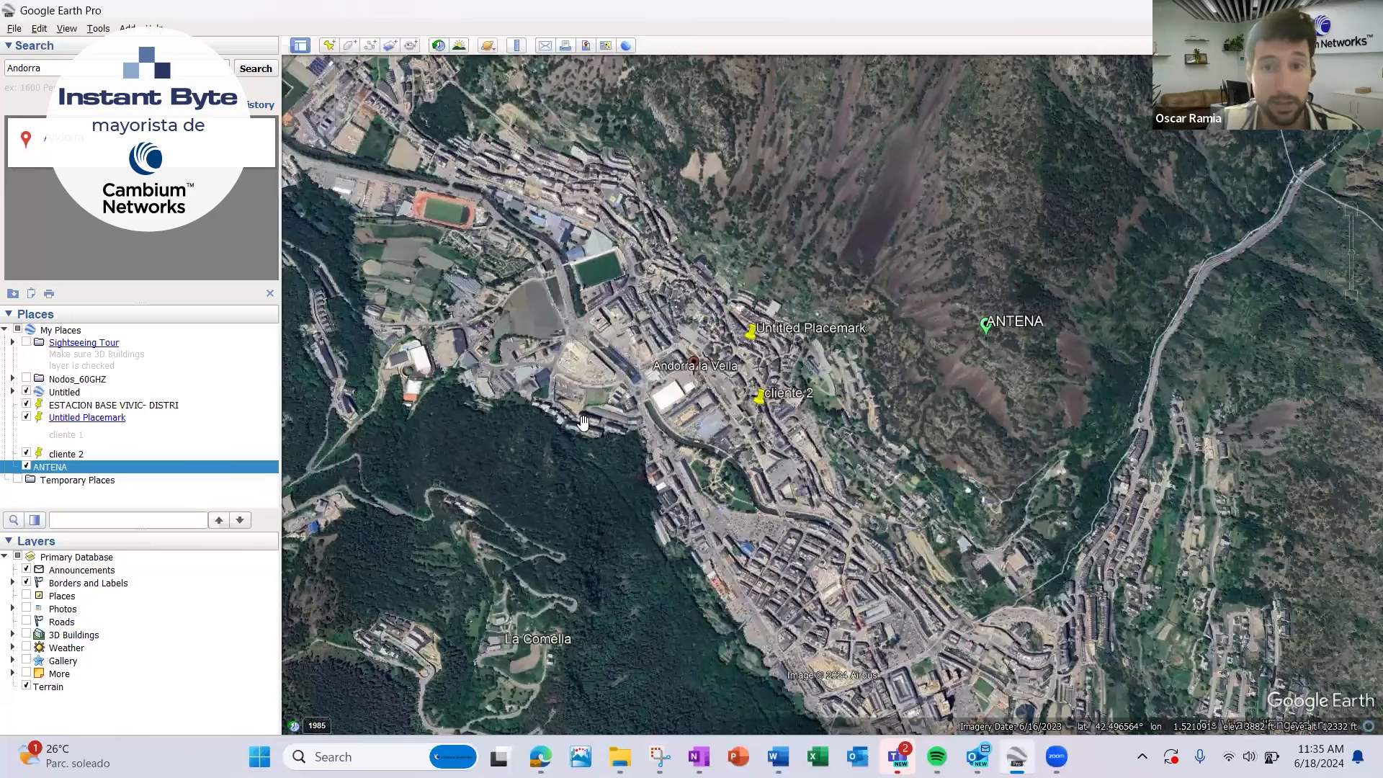
# Hide the ESTACION BASE VIVIC- DISTRI placemark and the Untitled item in My Places.
pyautogui.moveTo(883, 446); pyautogui.dragTo(843, 458)
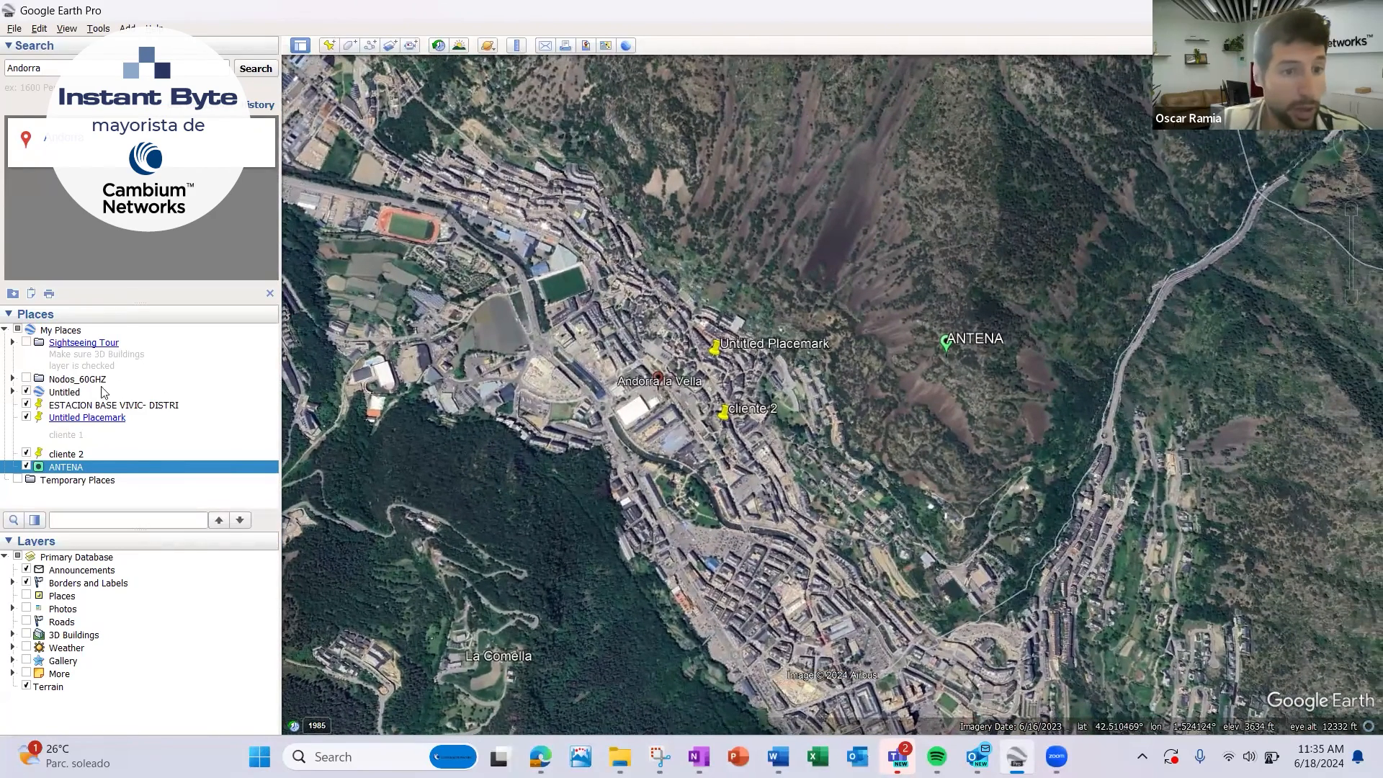
pyautogui.click(25, 406)
pyautogui.click(27, 393)
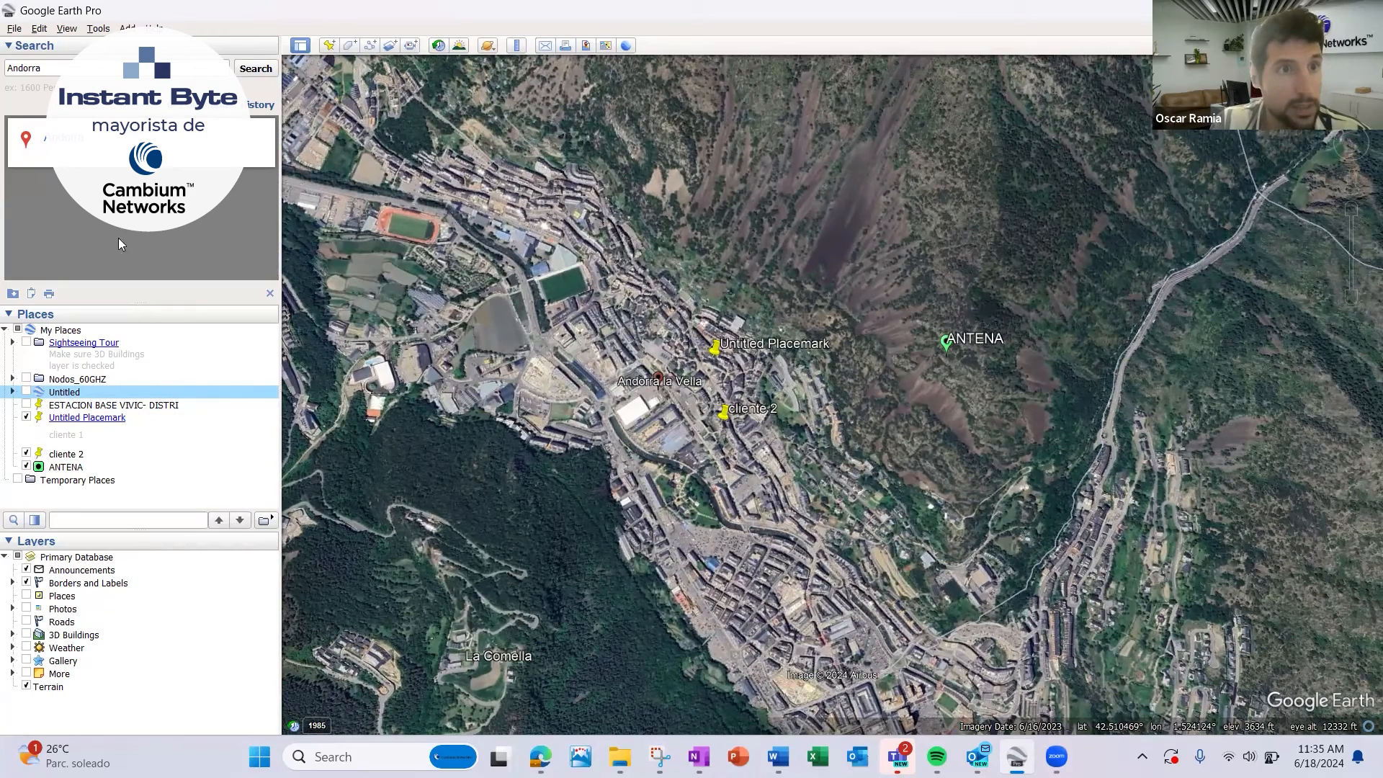
# Save the places as a KMZ file named UBICACIONES ANDORRA in Documents, replacing the existing file.
pyautogui.click(13, 28)
pyautogui.moveTo(22, 55)
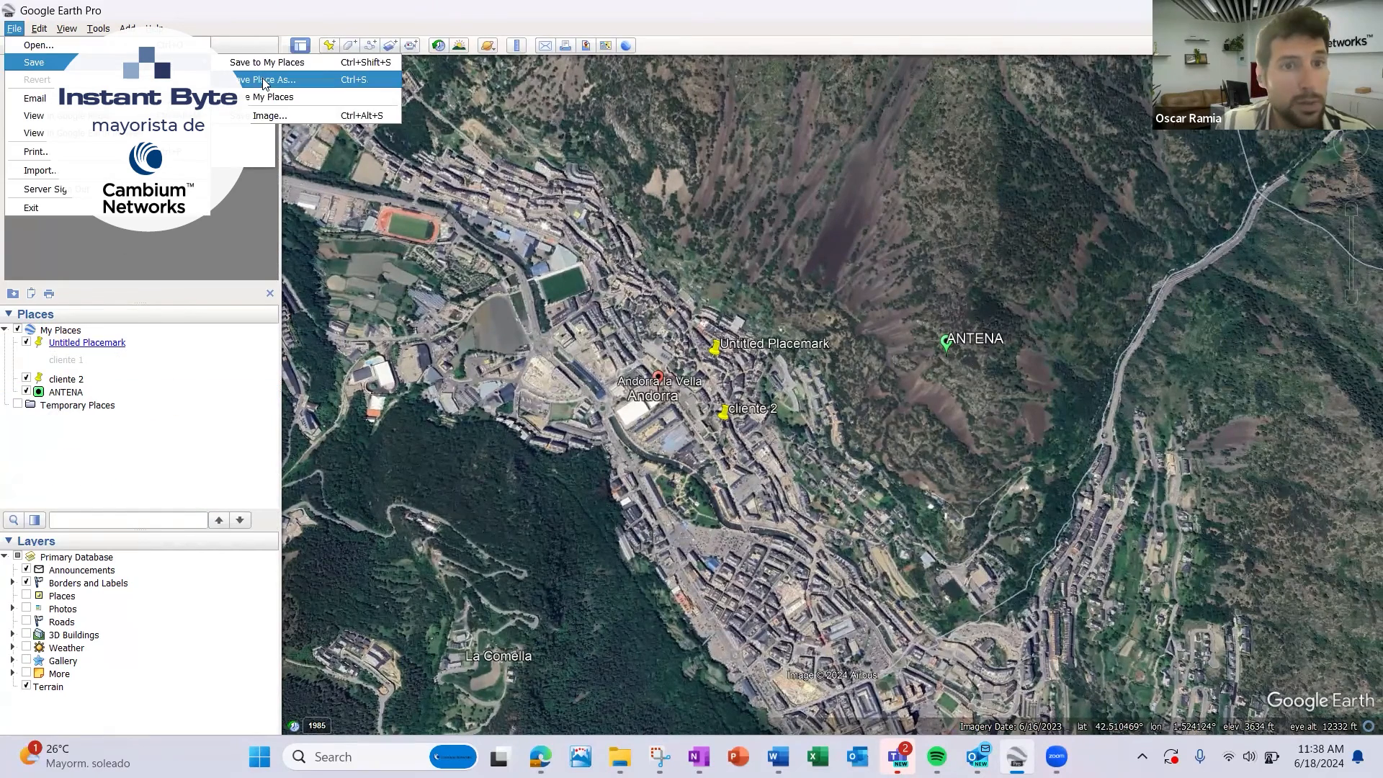
pyautogui.click(267, 59)
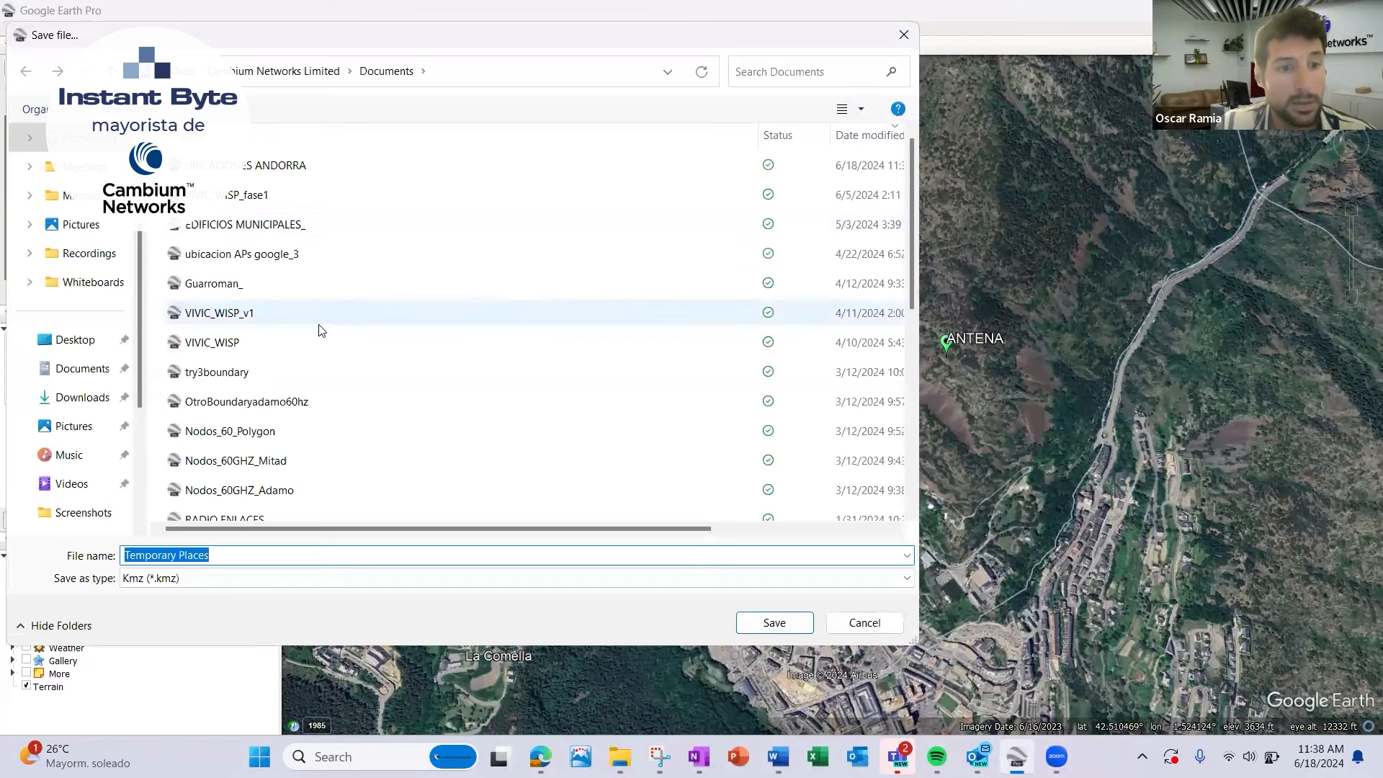
pyautogui.click(324, 172)
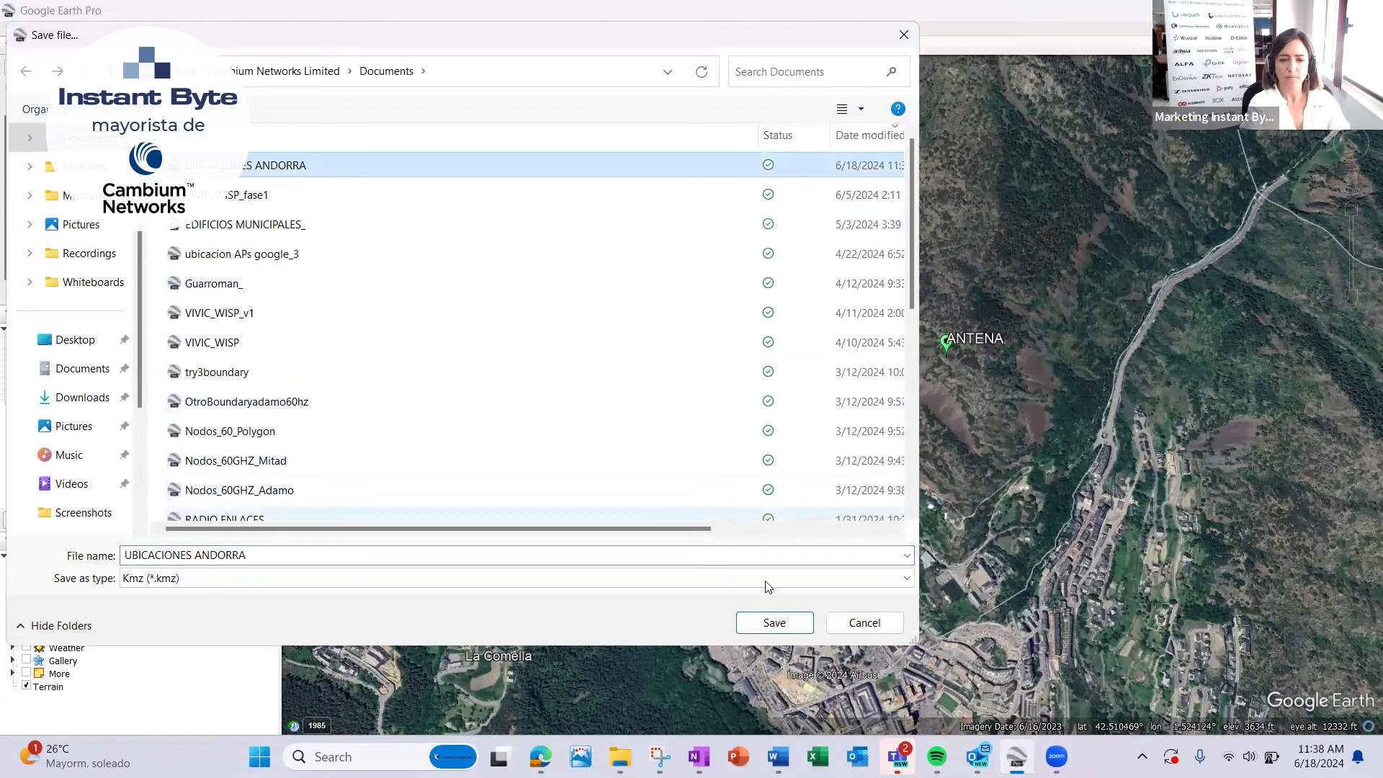
pyautogui.click(772, 621)
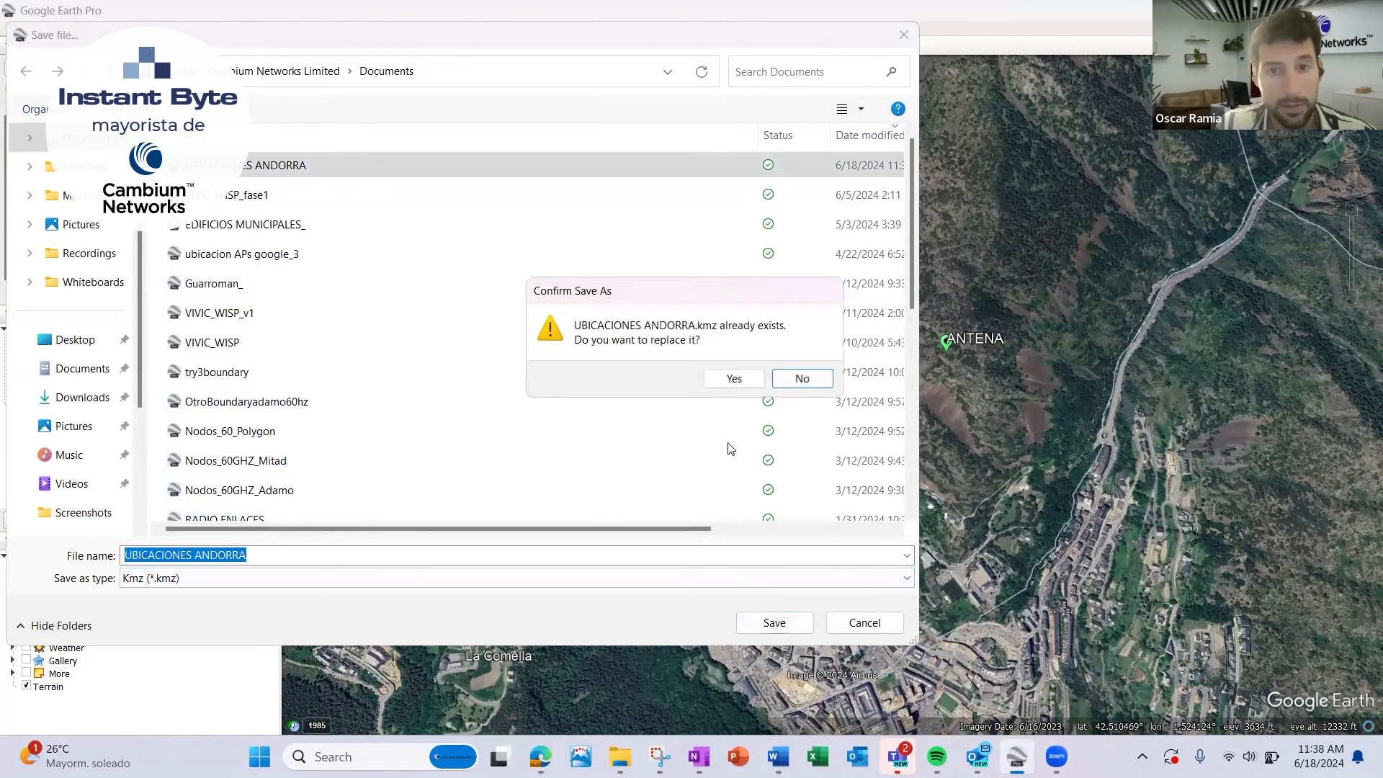
pyautogui.click(735, 378)
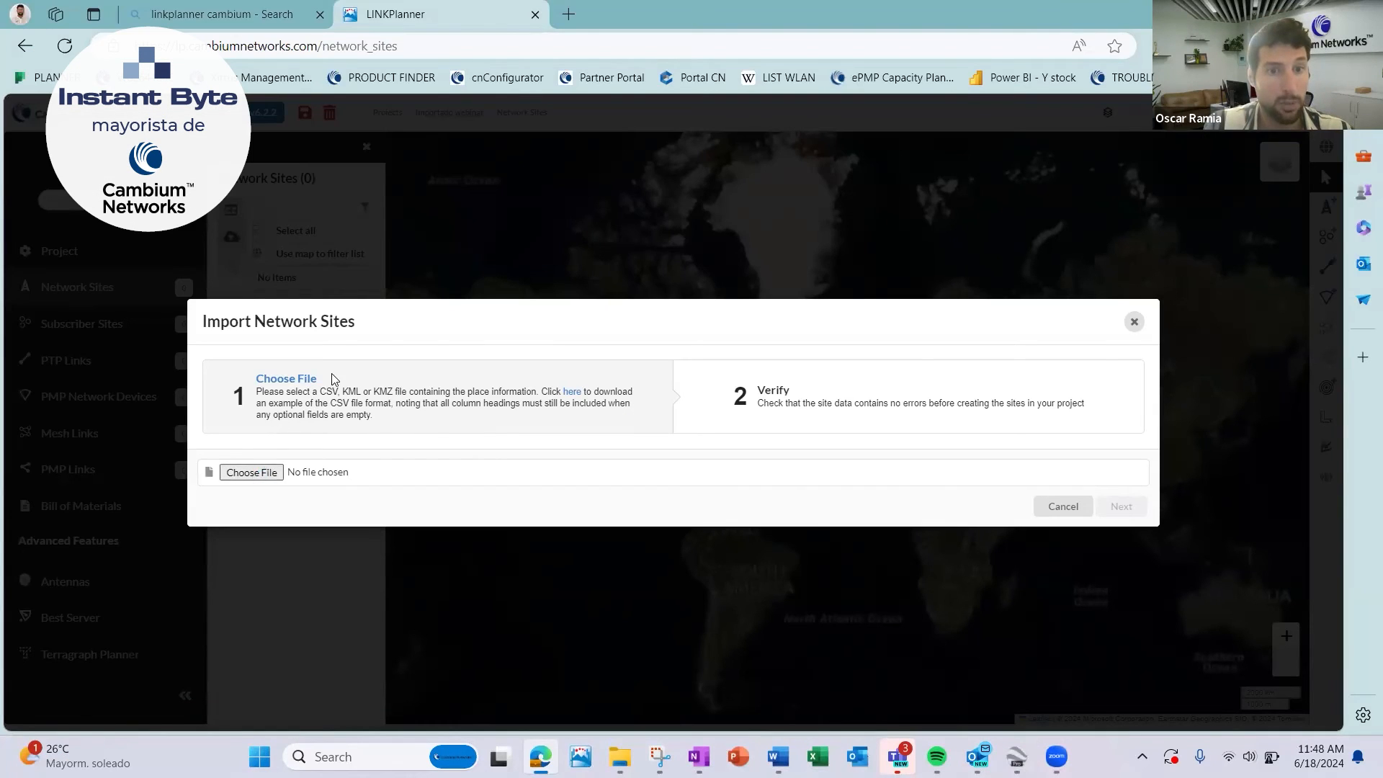
# Switch to LINKPlanner, import Andorra2.kmz as network sites, and check their positions on the map around Andorra la Vella.
pyautogui.click(331, 379)
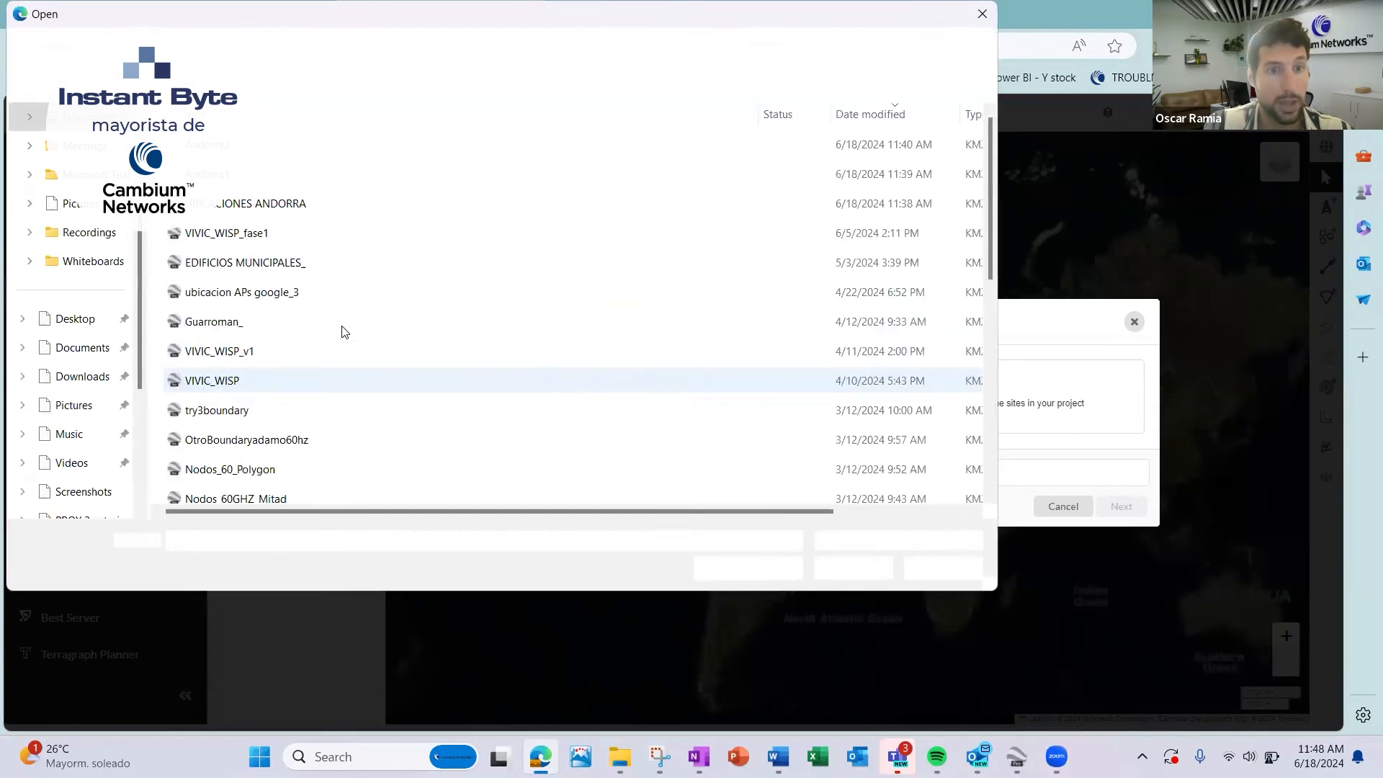
pyautogui.click(281, 150)
pyautogui.doubleClick(281, 150)
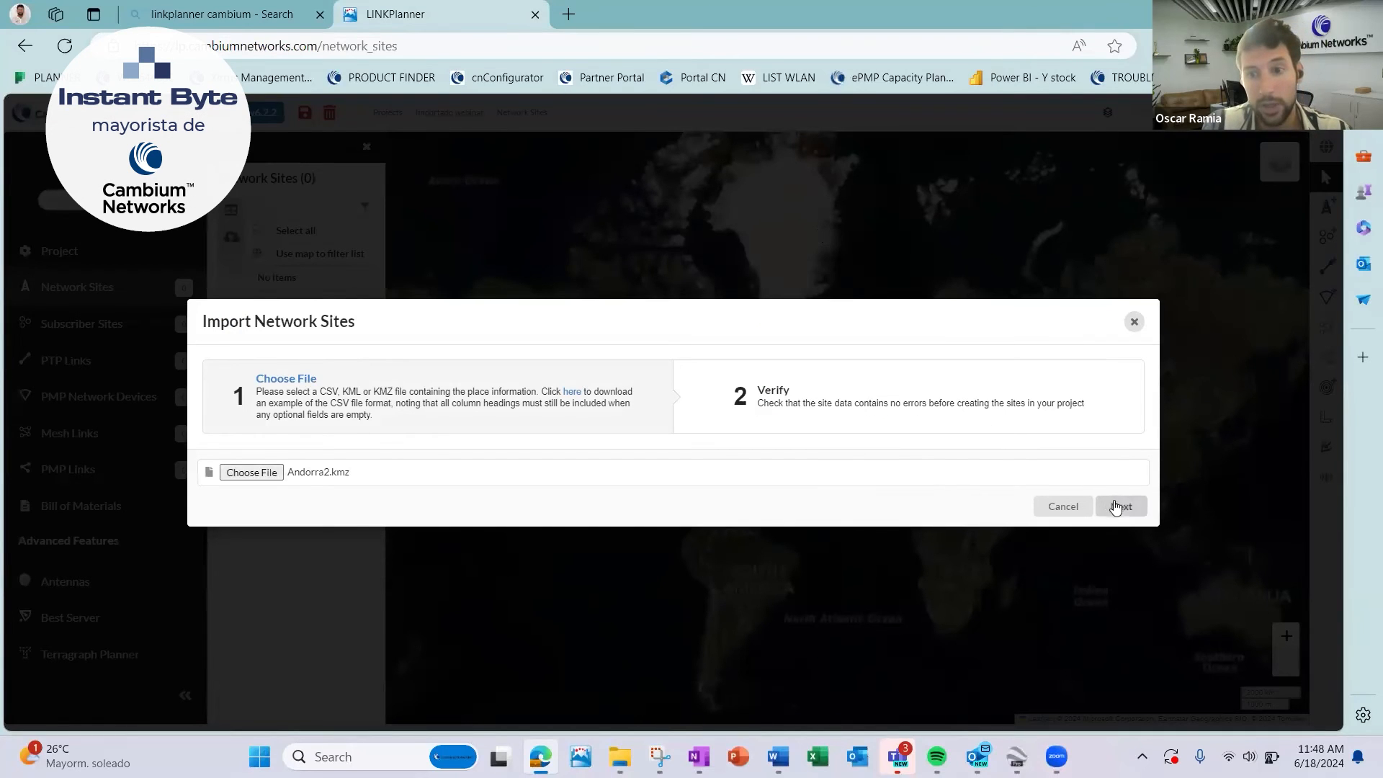
pyautogui.click(1119, 505)
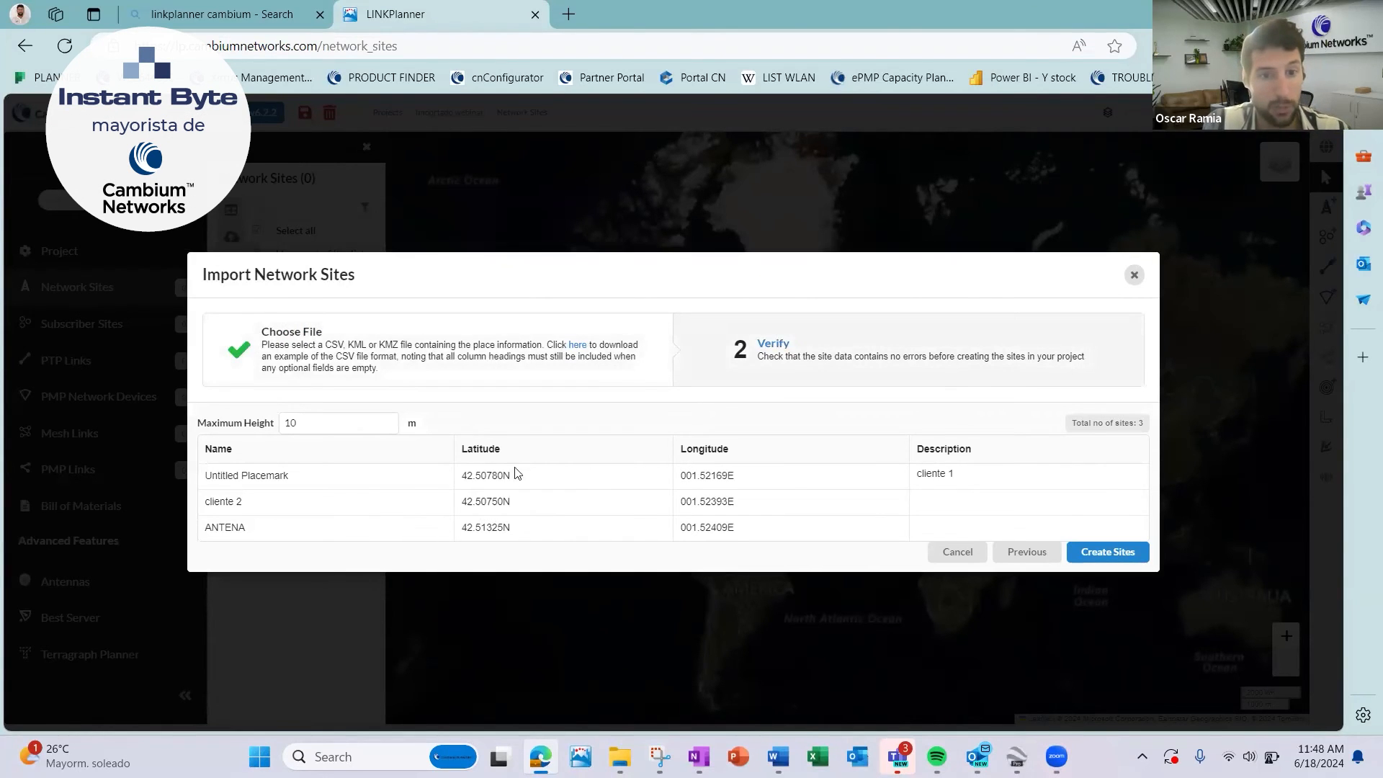
pyautogui.click(1105, 550)
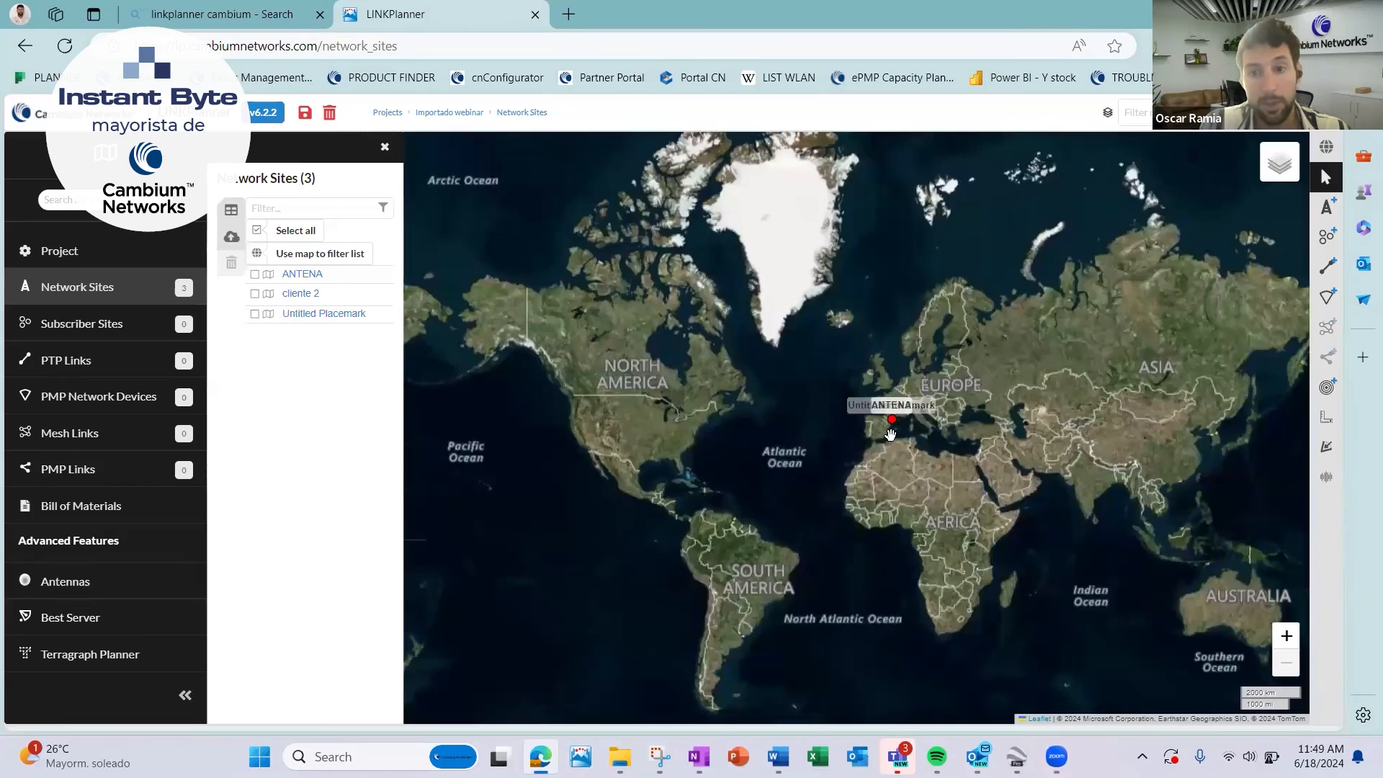
pyautogui.scroll(2, 891, 427)
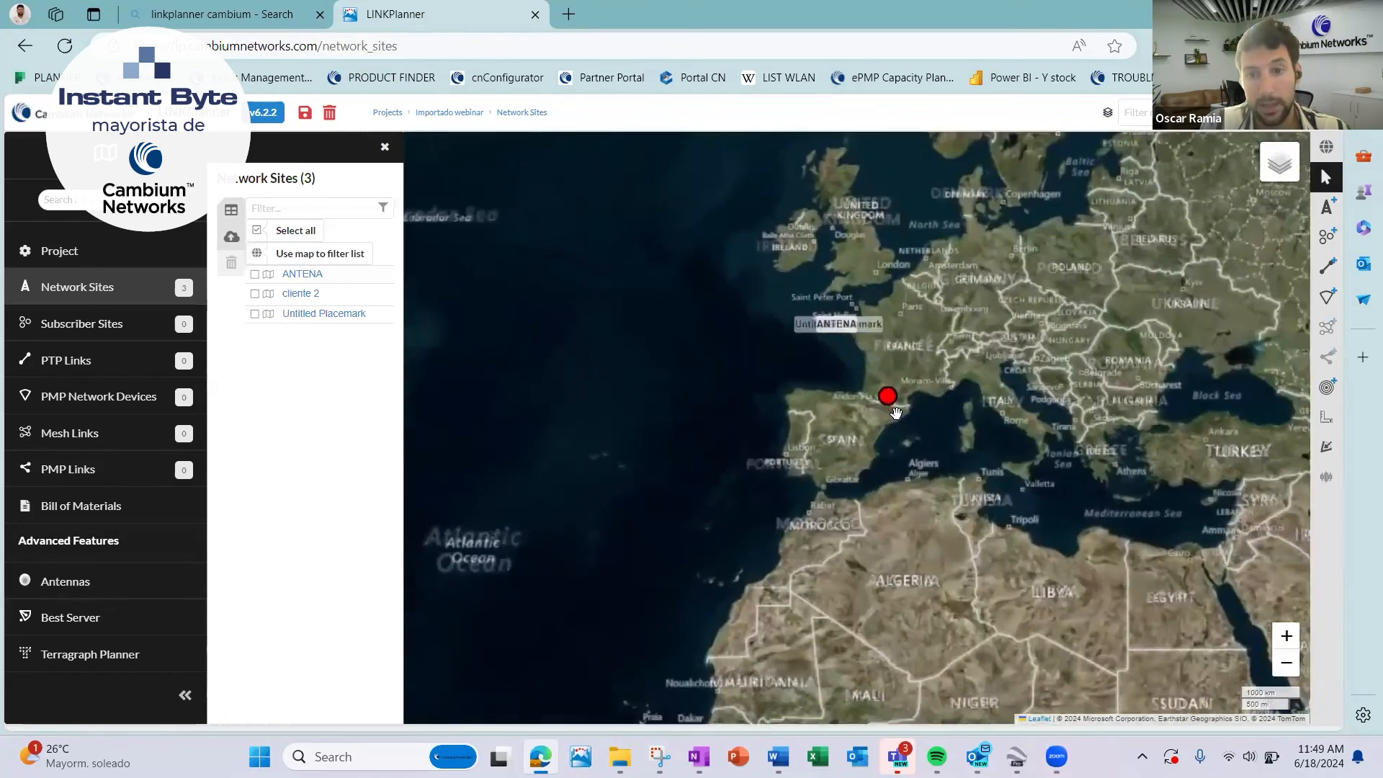
pyautogui.scroll(3, 894, 410)
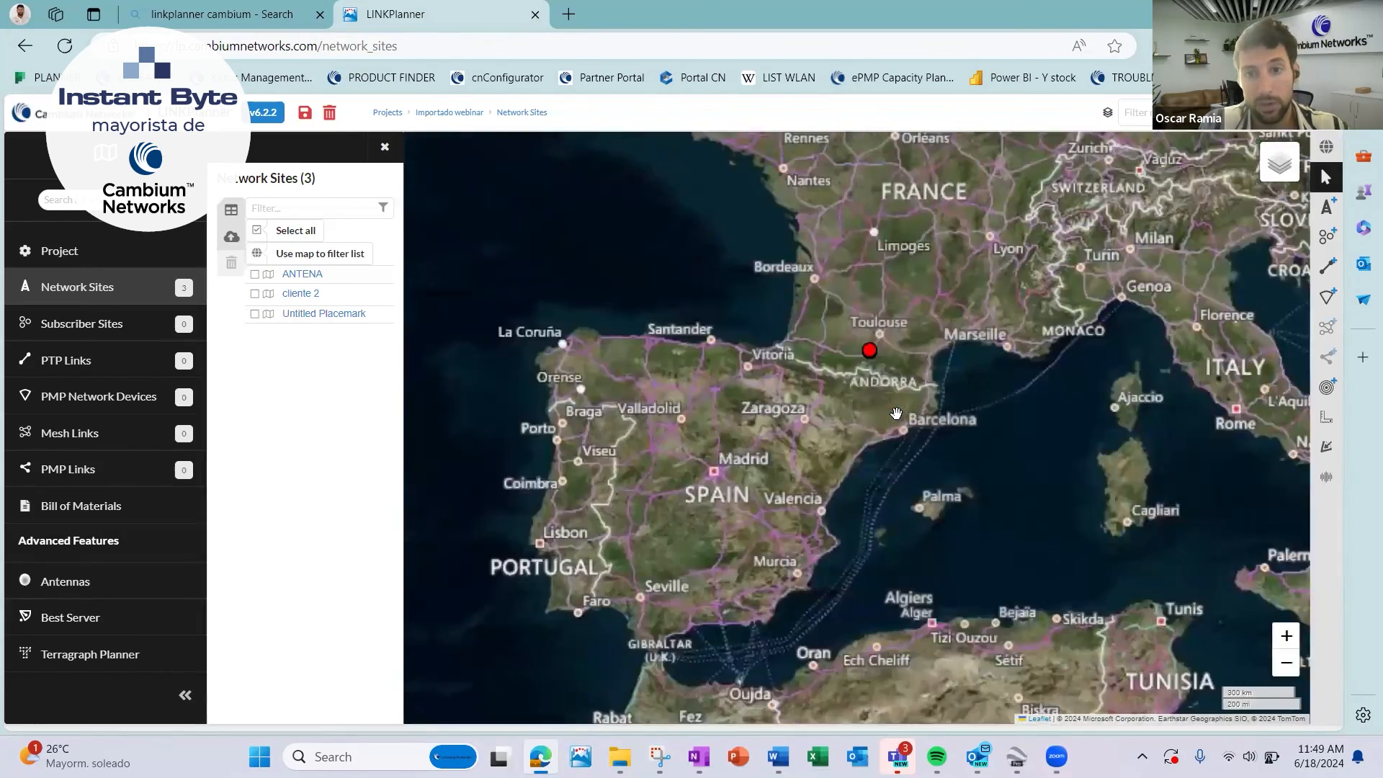
pyautogui.scroll(2, 861, 334)
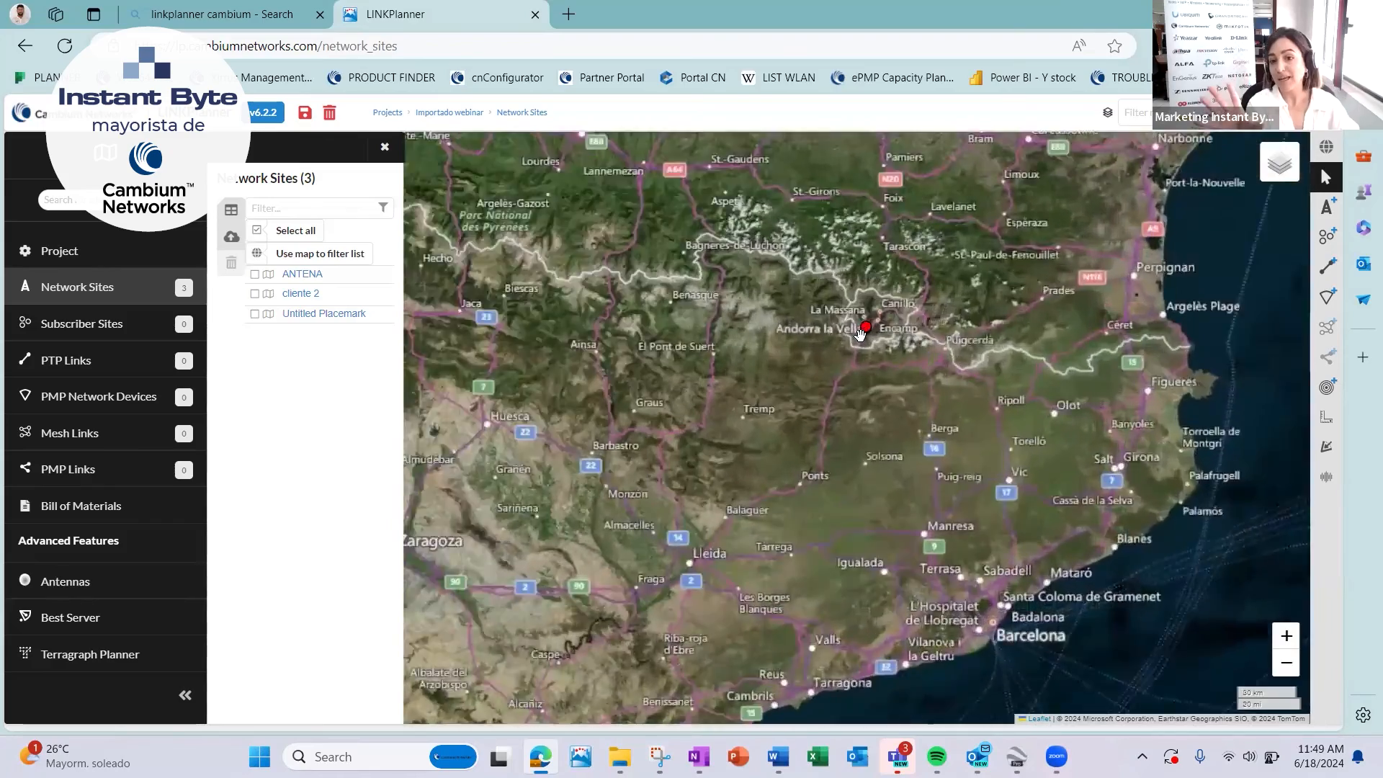
pyautogui.scroll(2, 860, 334)
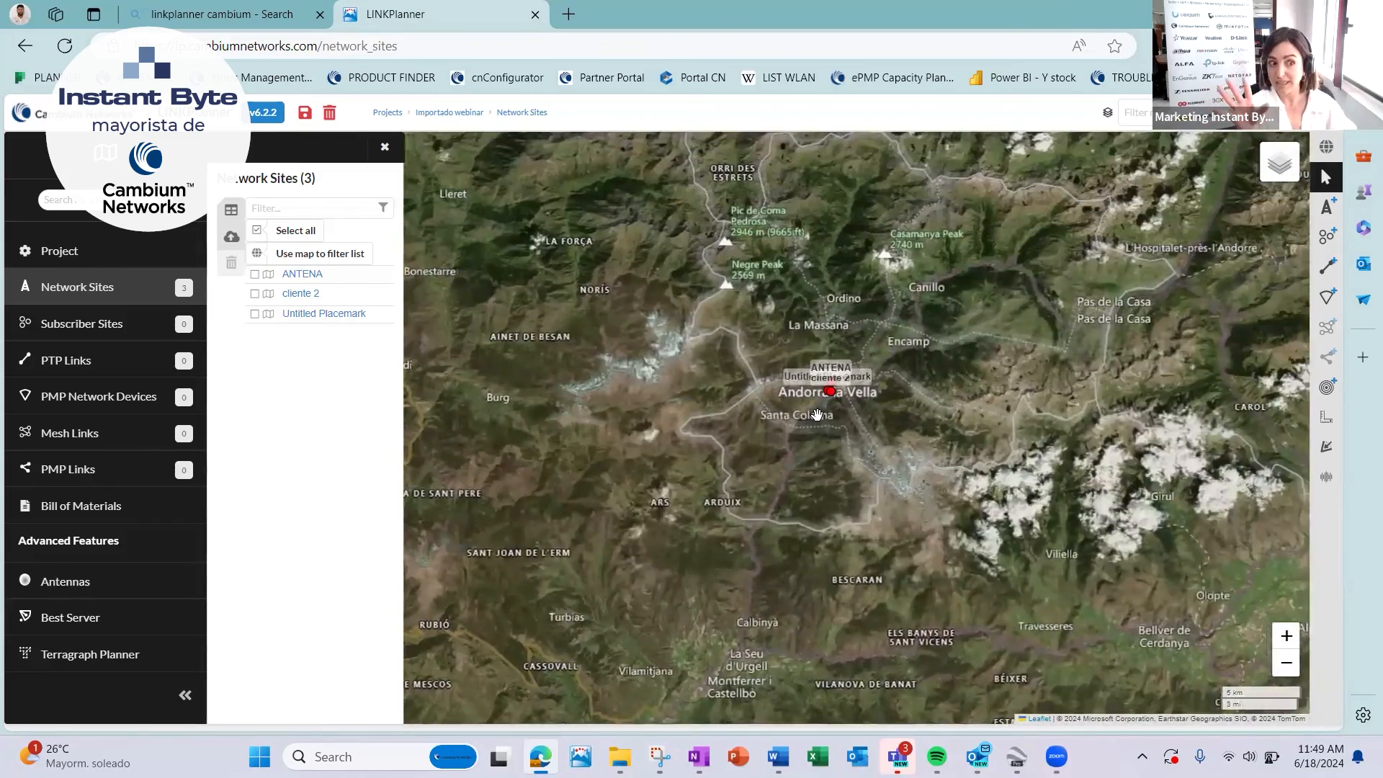
pyautogui.scroll(2, 823, 404)
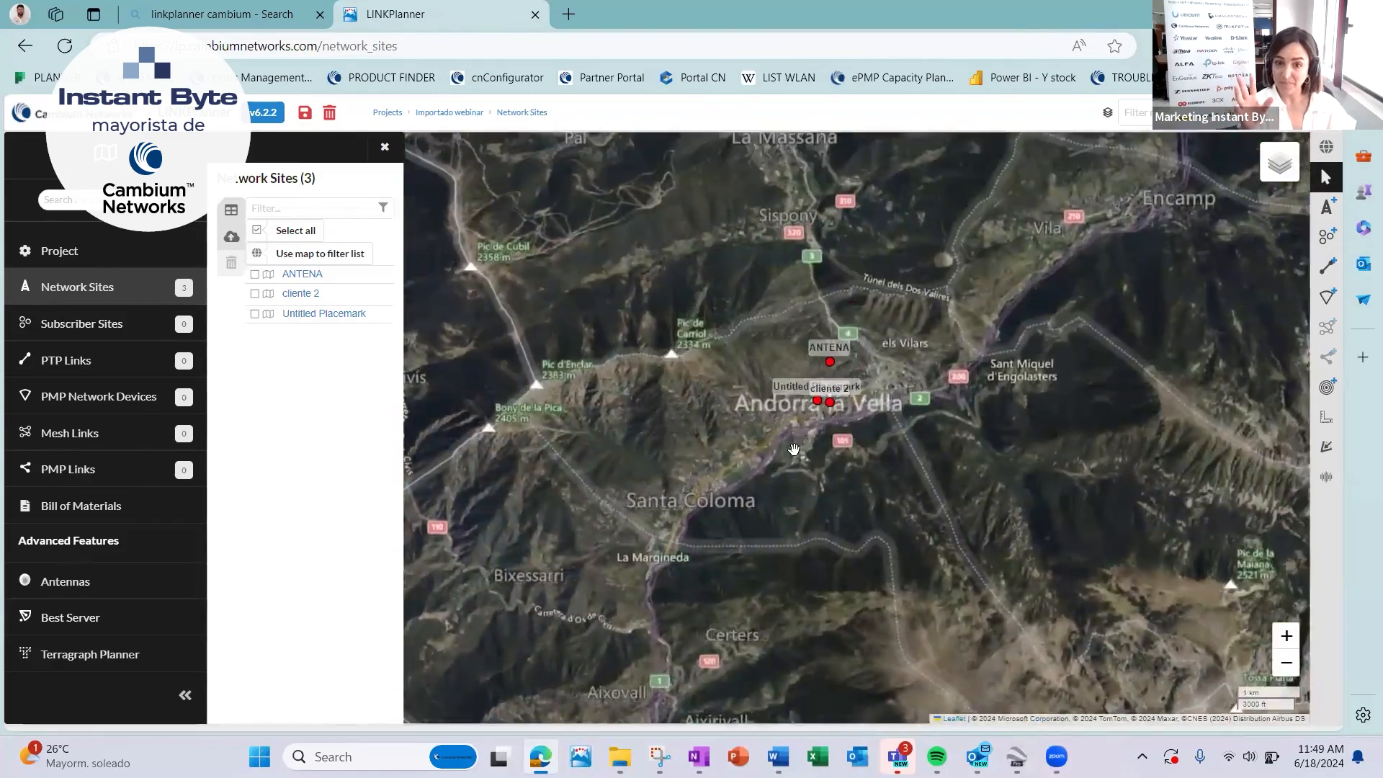
pyautogui.scroll(1, 801, 425)
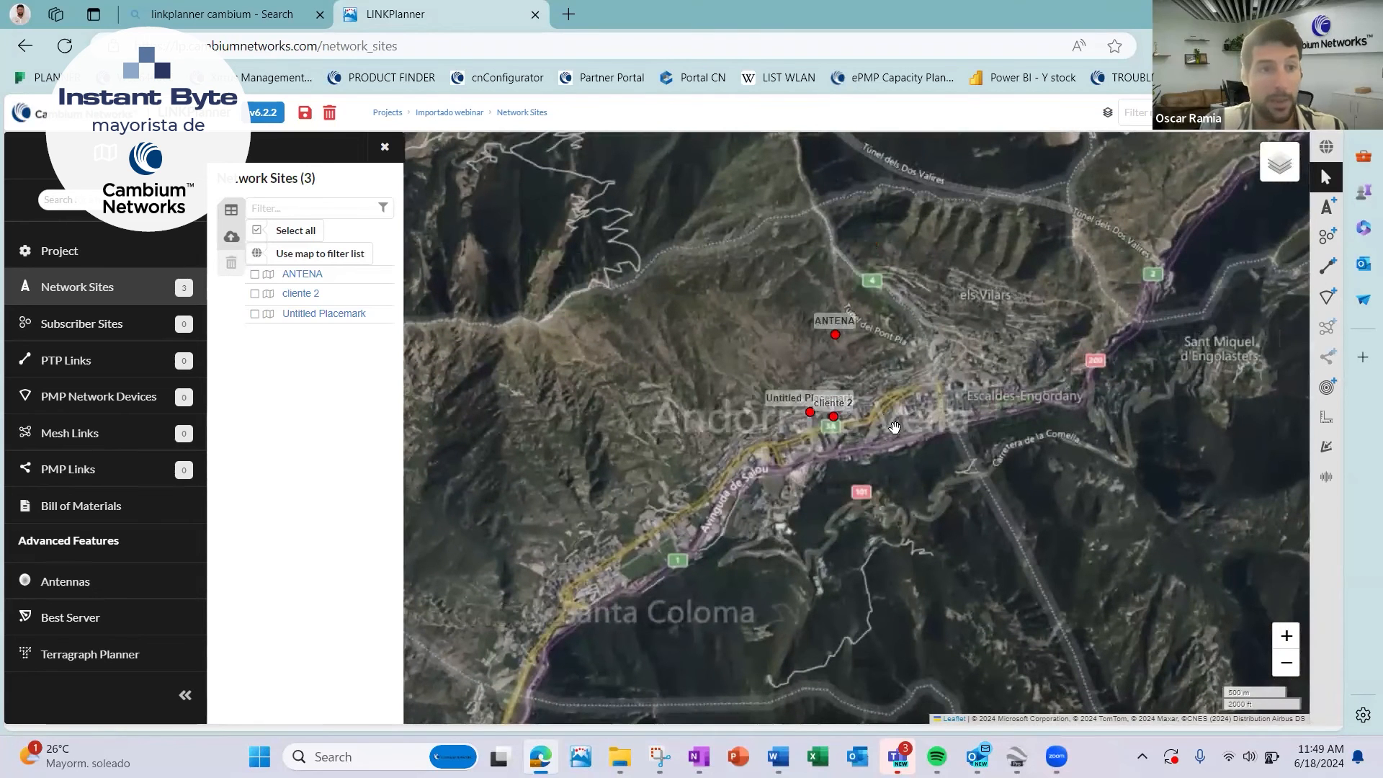
# Import the placemarks from Andorra2.kmz as subscriber sites.
pyautogui.click(80, 325)
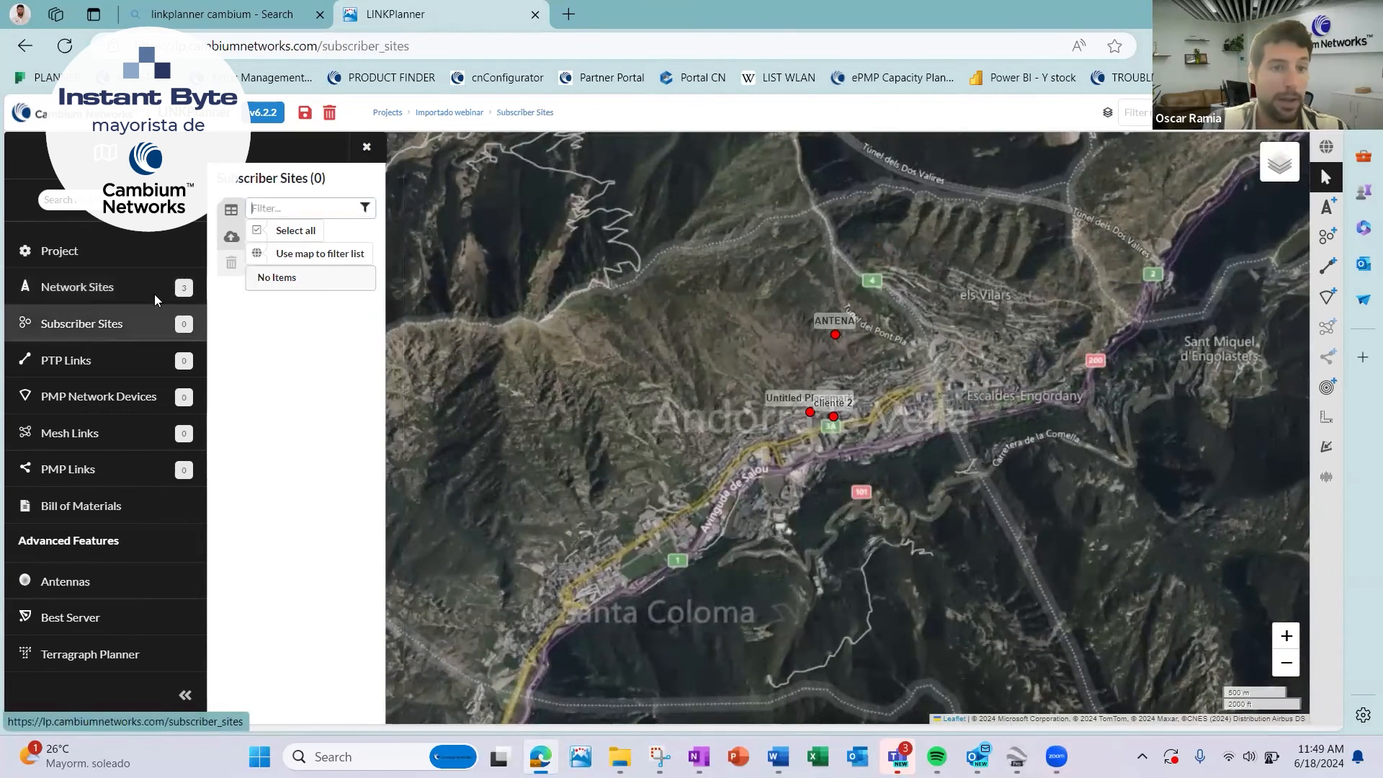
pyautogui.click(231, 239)
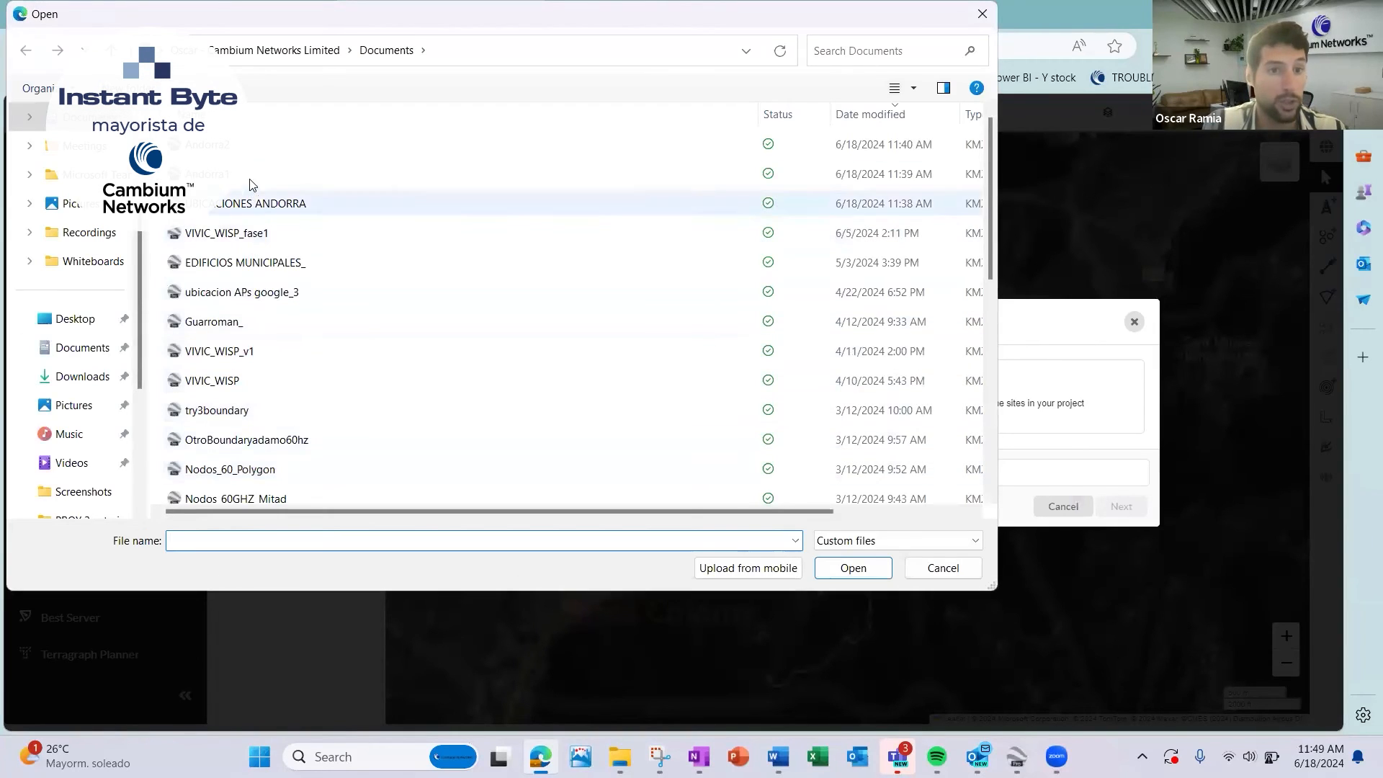
pyautogui.click(256, 148)
pyautogui.click(852, 568)
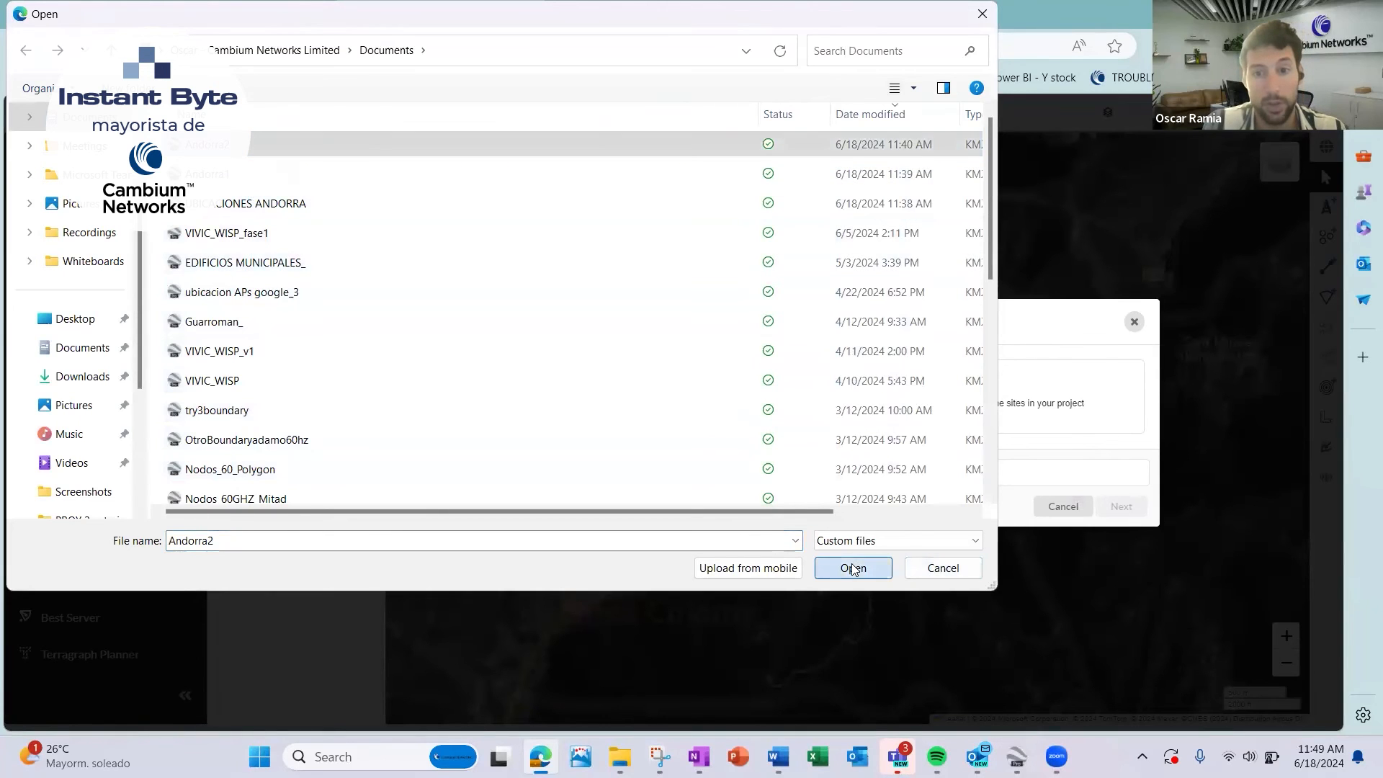
pyautogui.click(1121, 506)
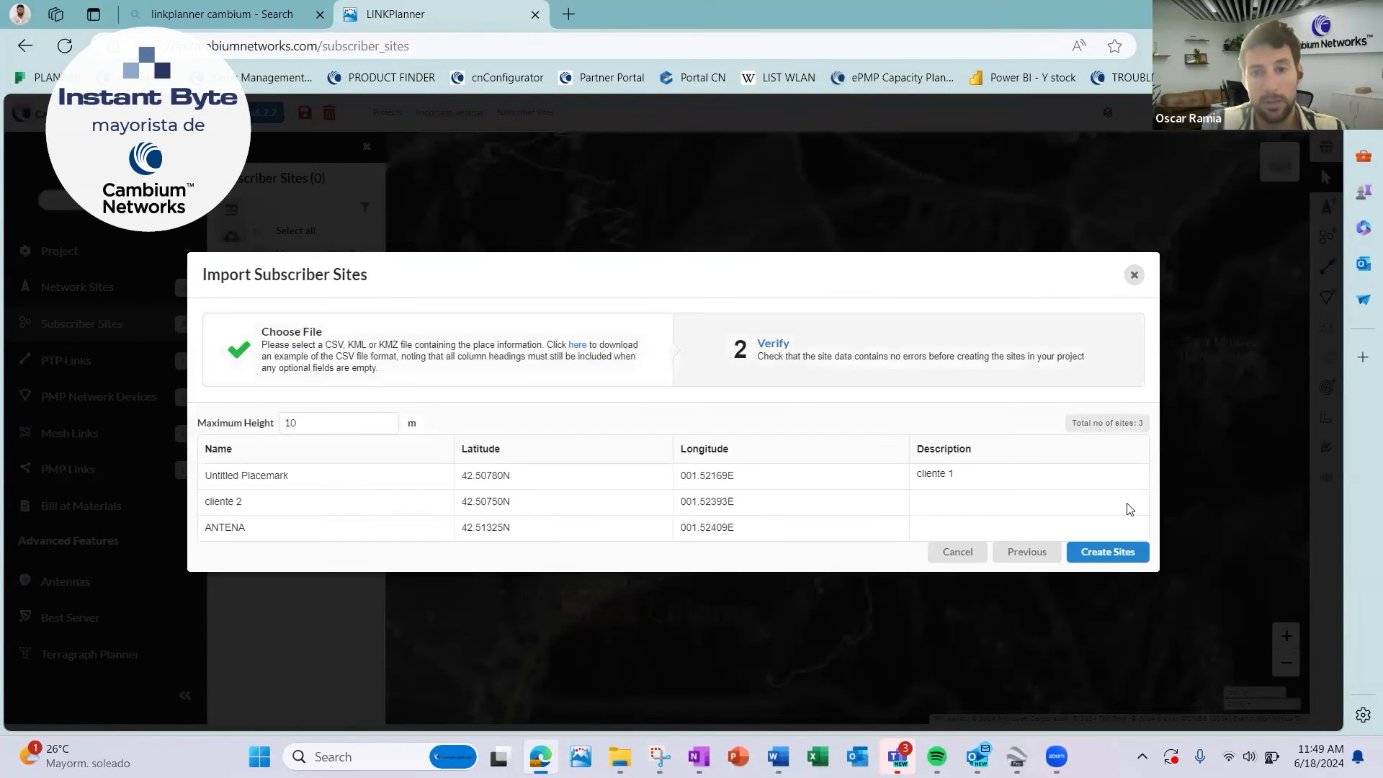
pyautogui.click(1107, 553)
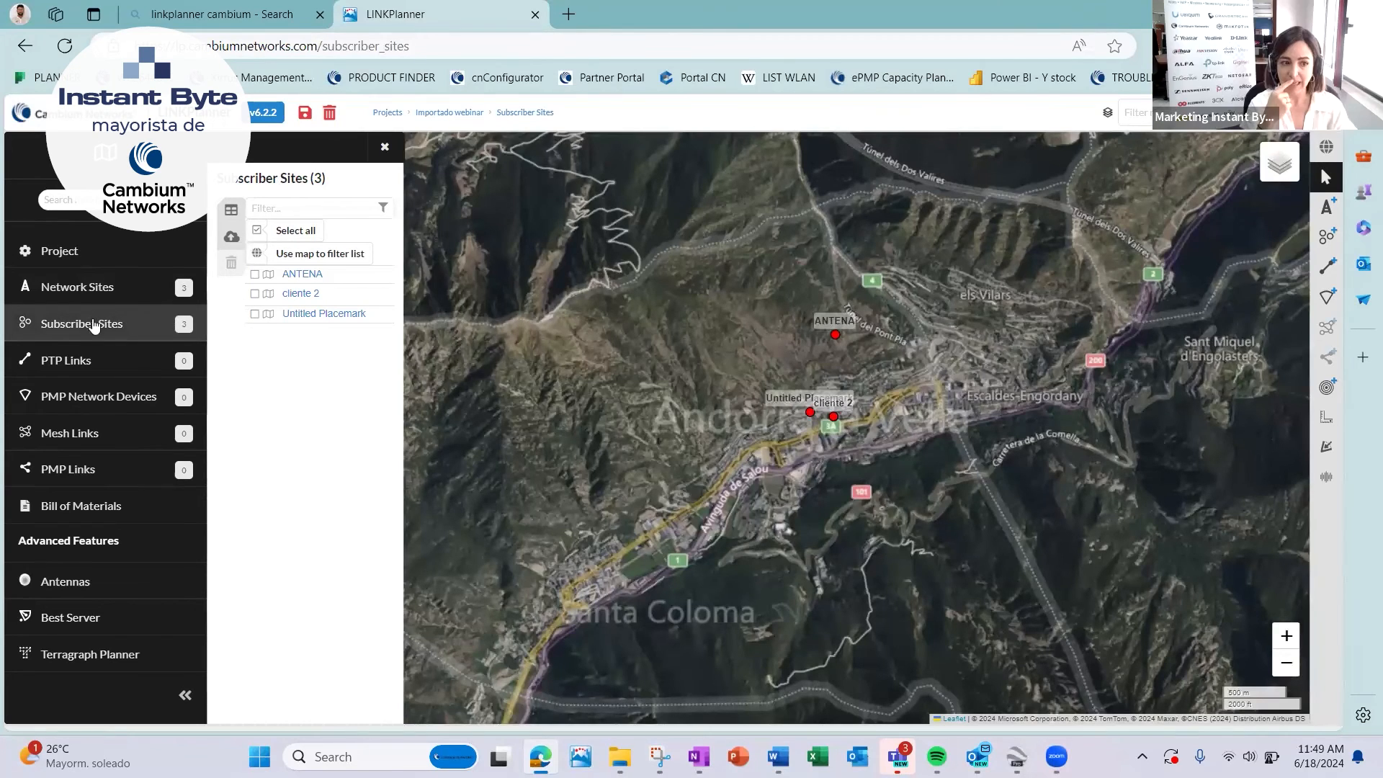
# Delete the ANTENA site from the subscriber sites.
pyautogui.click(255, 275)
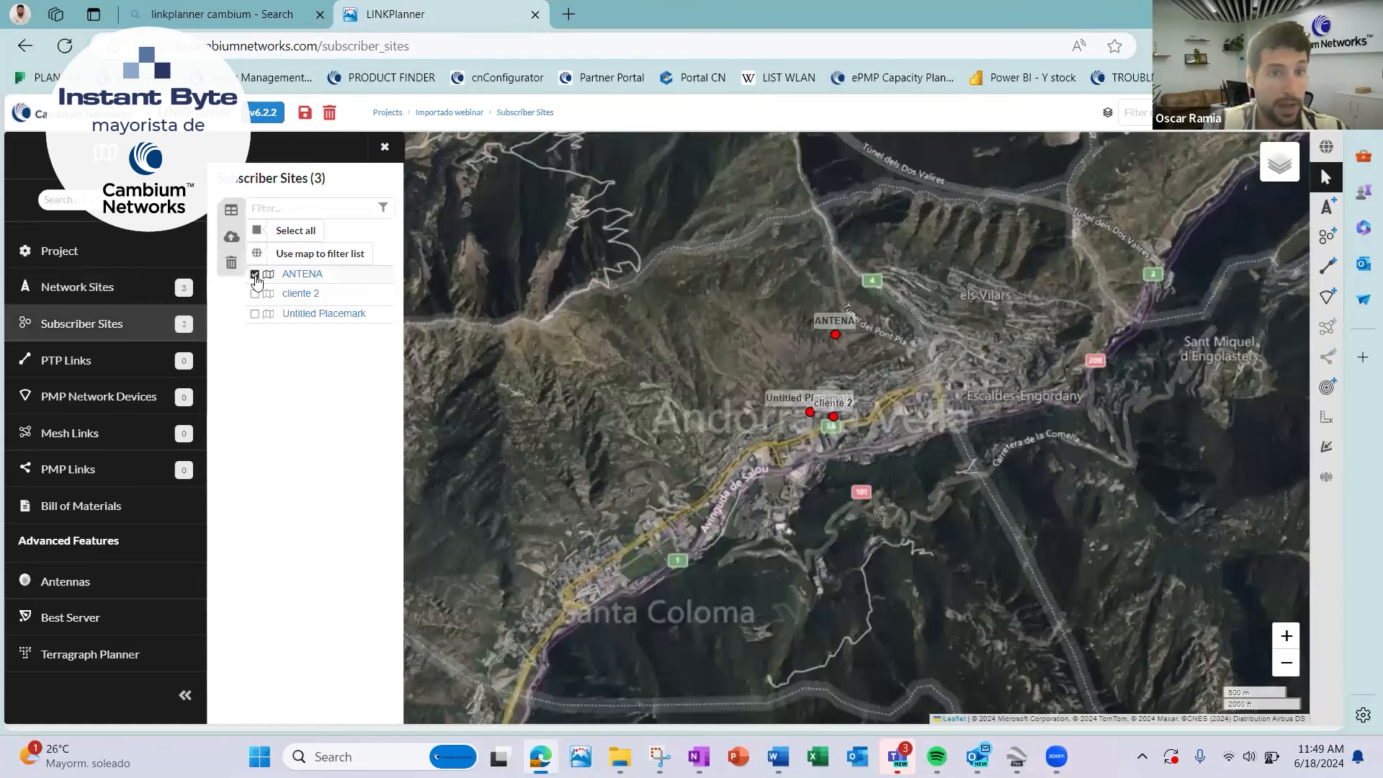
pyautogui.click(231, 263)
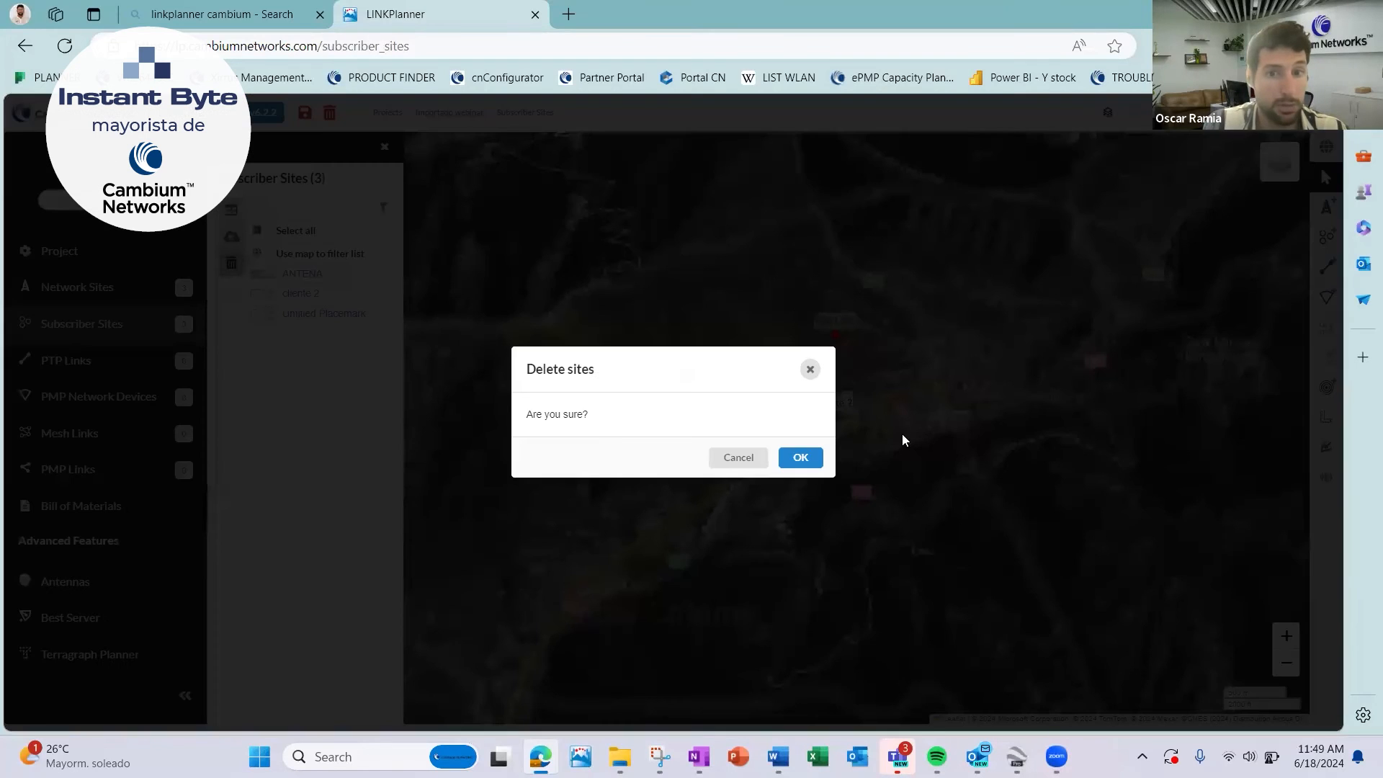
pyautogui.click(793, 458)
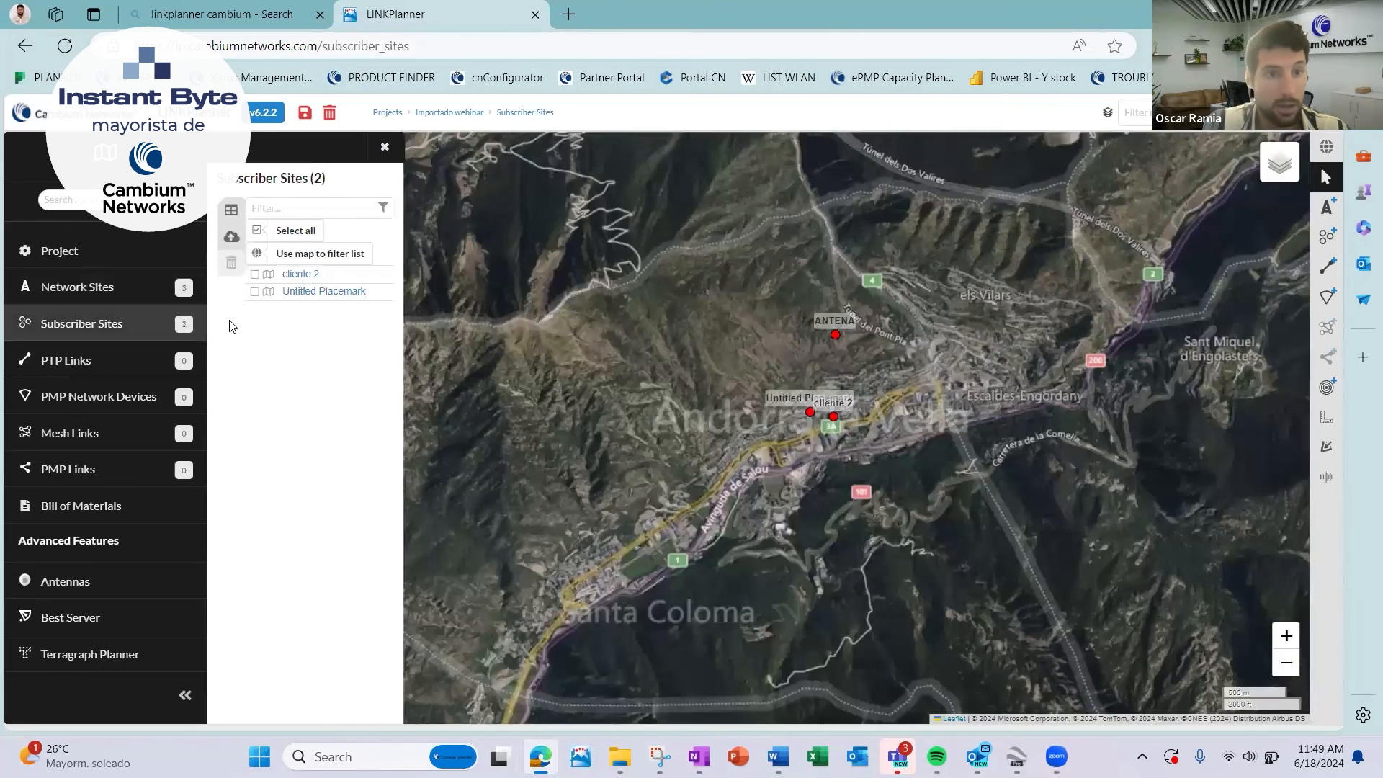
# Delete cliente 2 and Untitled Placemark from the network sites, keeping only ANTENA.
pyautogui.click(96, 290)
pyautogui.click(255, 294)
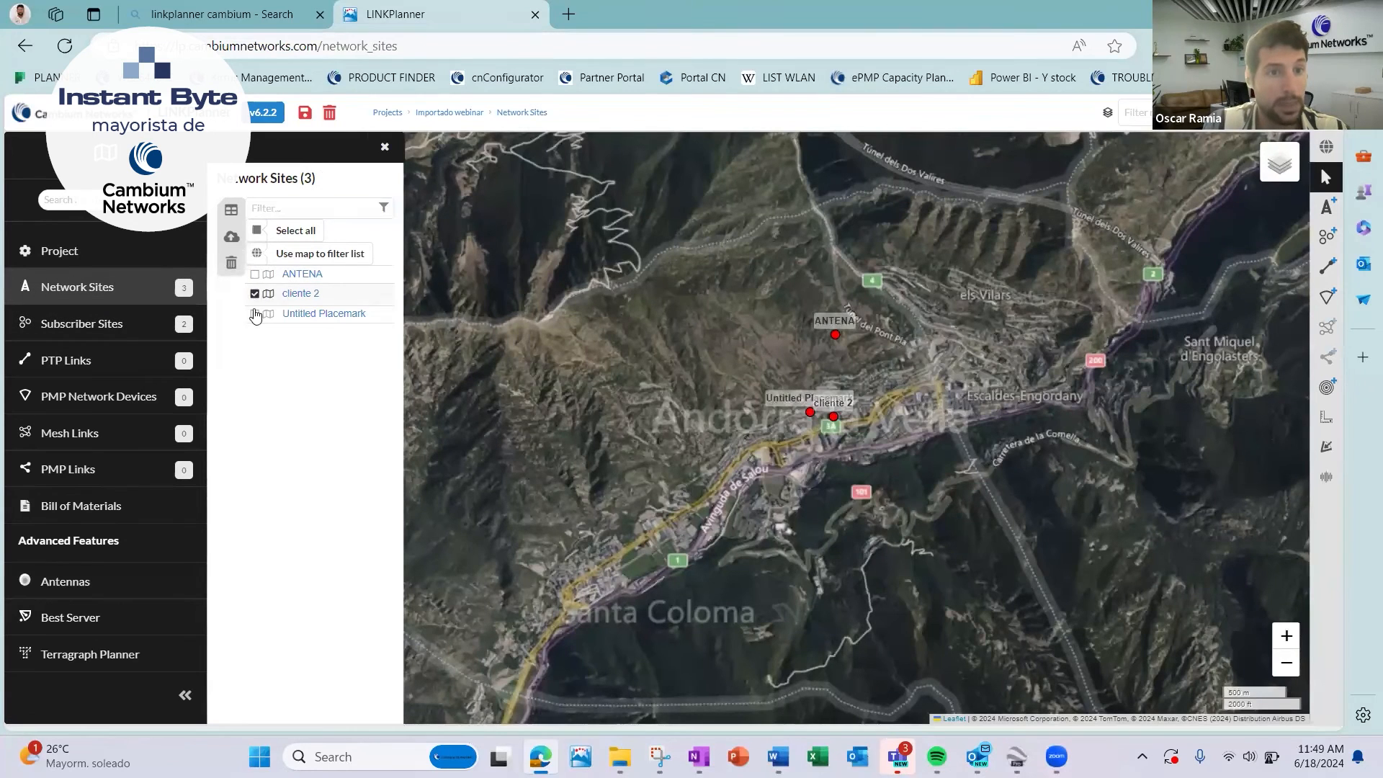
pyautogui.click(254, 314)
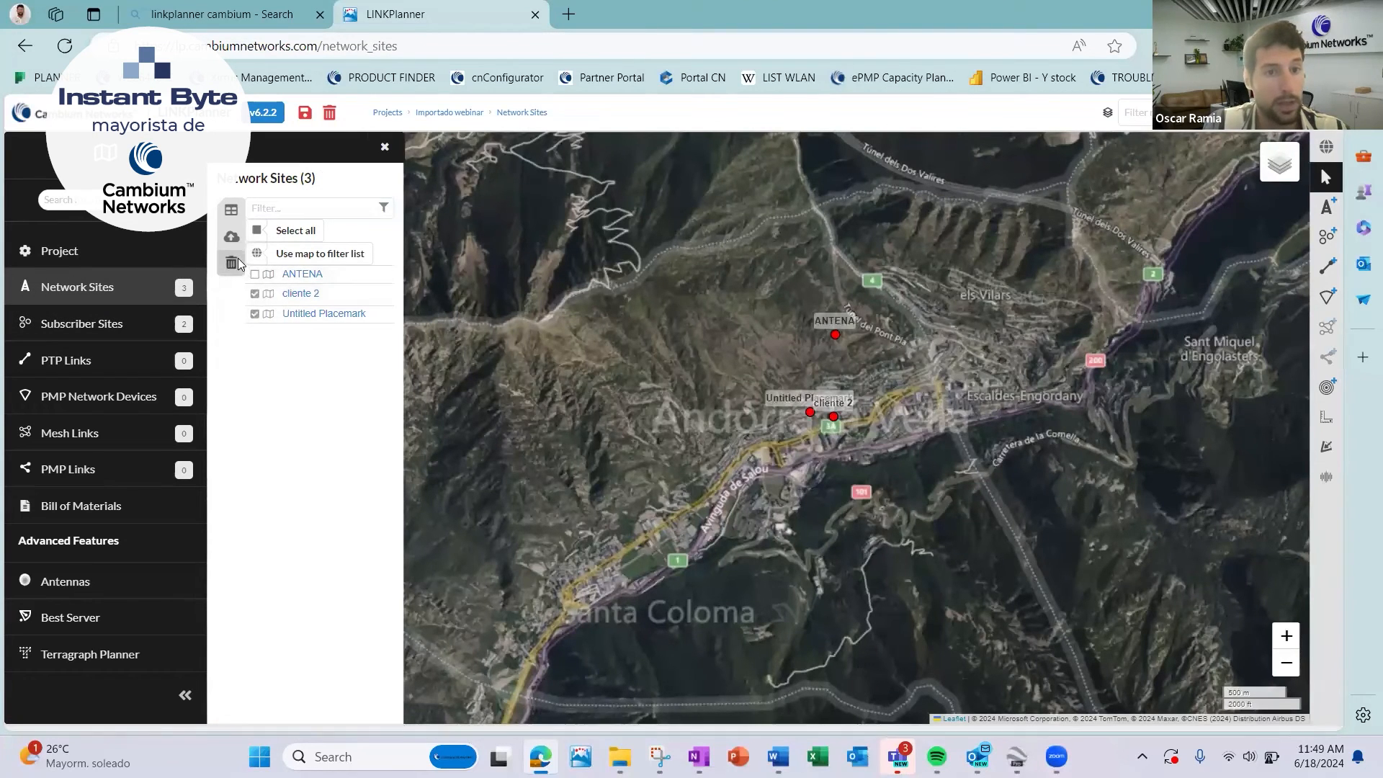
pyautogui.click(231, 263)
pyautogui.click(817, 468)
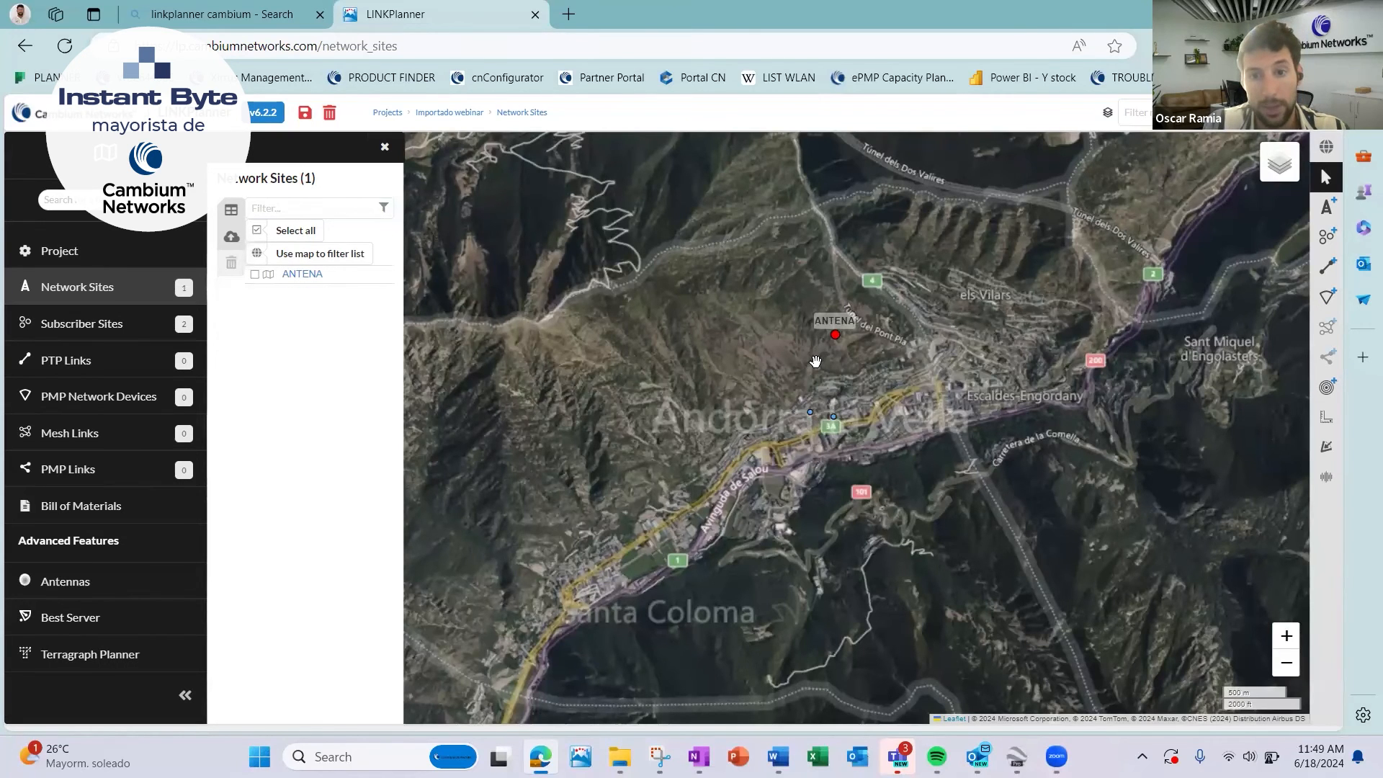
pyautogui.scroll(1, 815, 361)
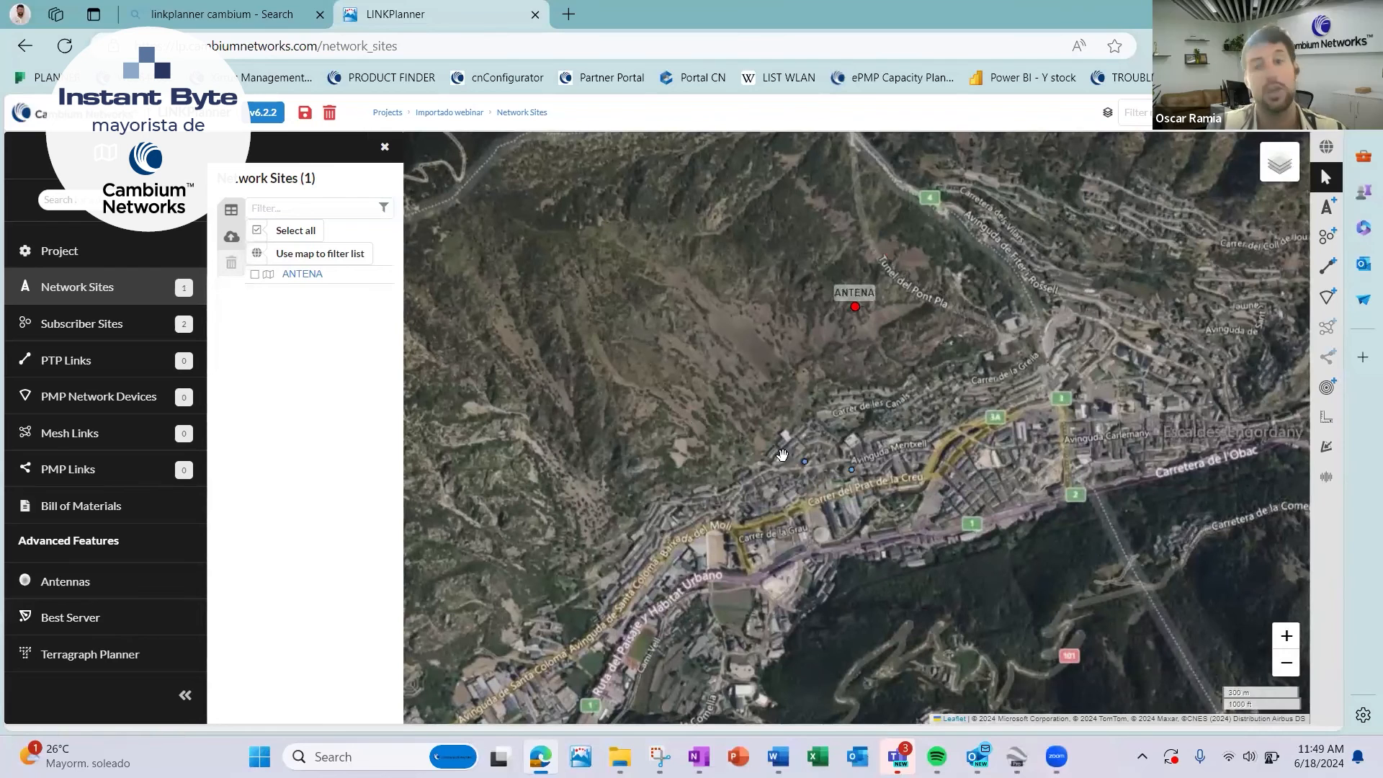
pyautogui.click(69, 401)
pyautogui.click(232, 238)
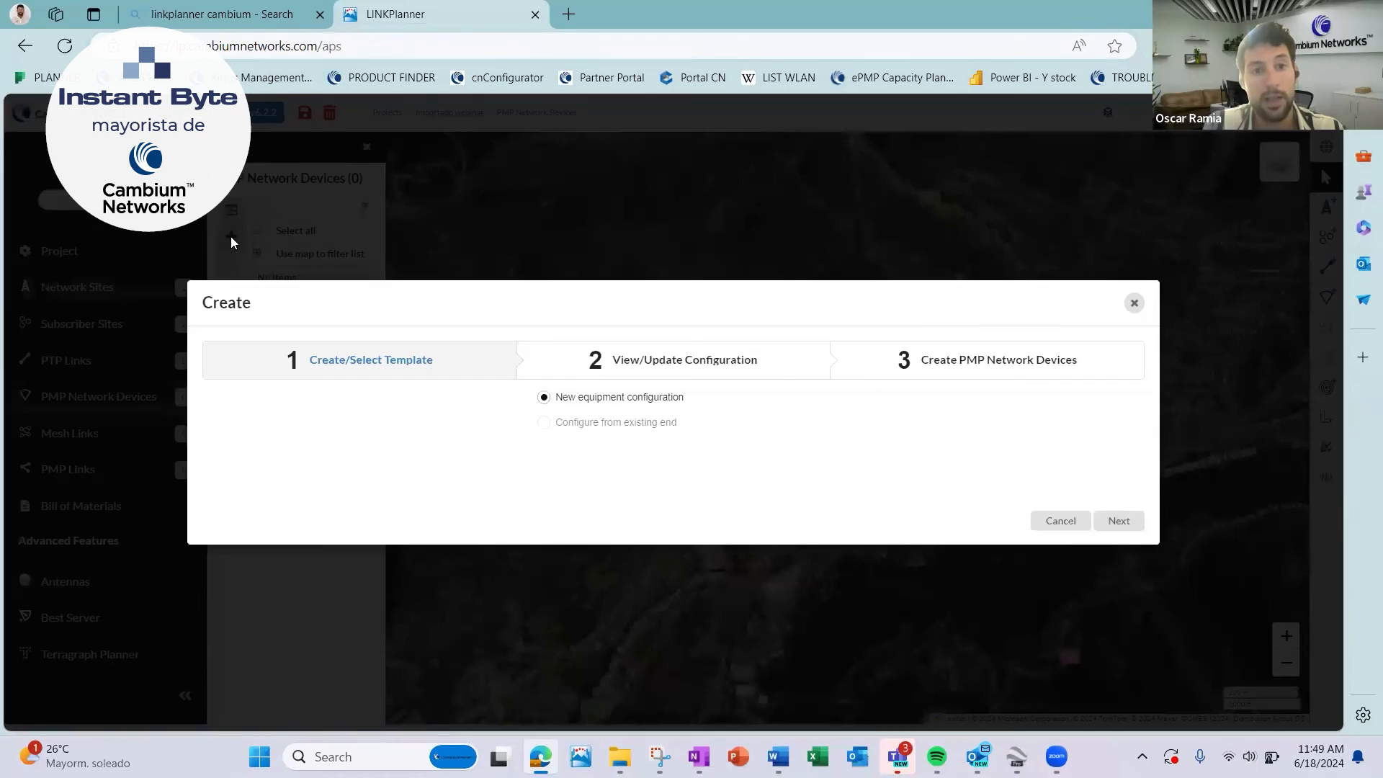
pyautogui.click(1134, 303)
pyautogui.moveTo(968, 398); pyautogui.dragTo(931, 440)
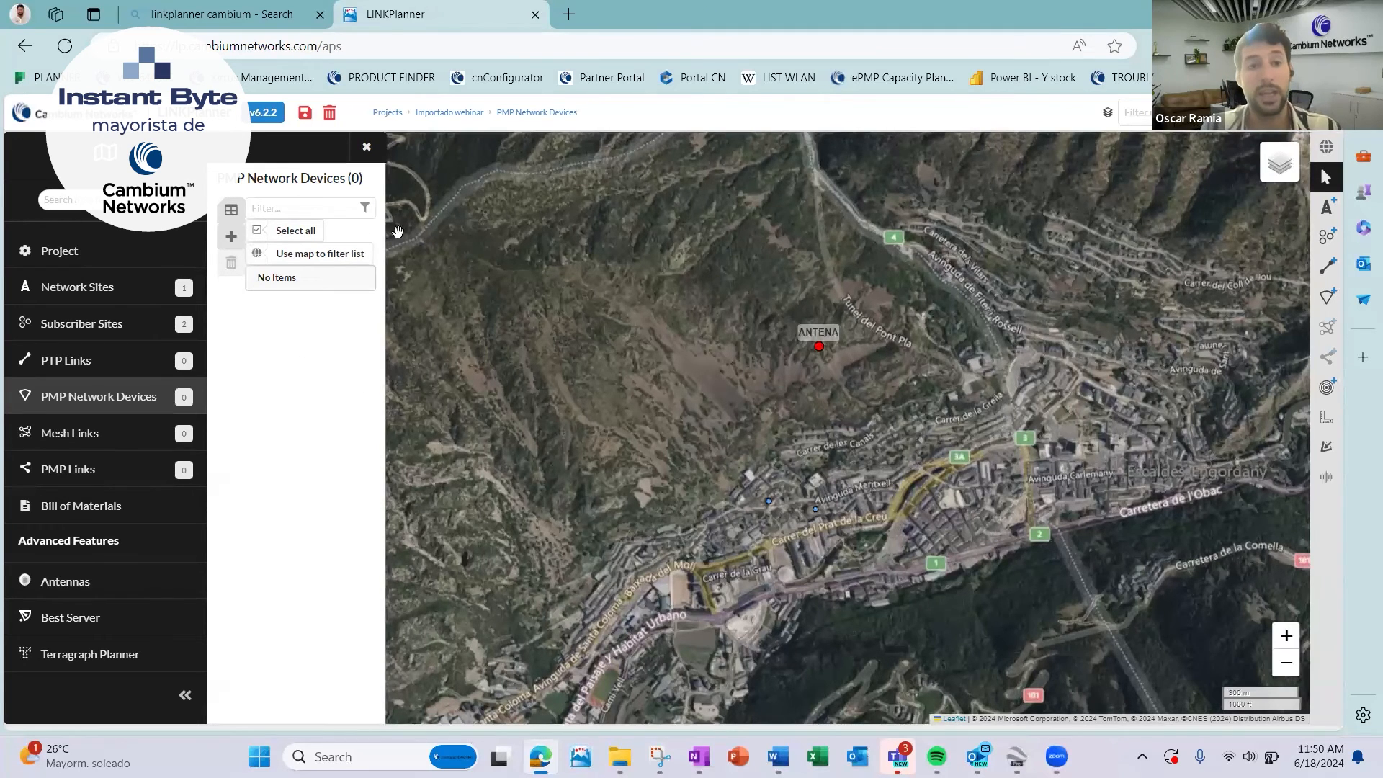
# Open the 60GHZ_Adamo_Navarra_v1 project and look over its network layout and surroundings on the map.
pyautogui.click(389, 114)
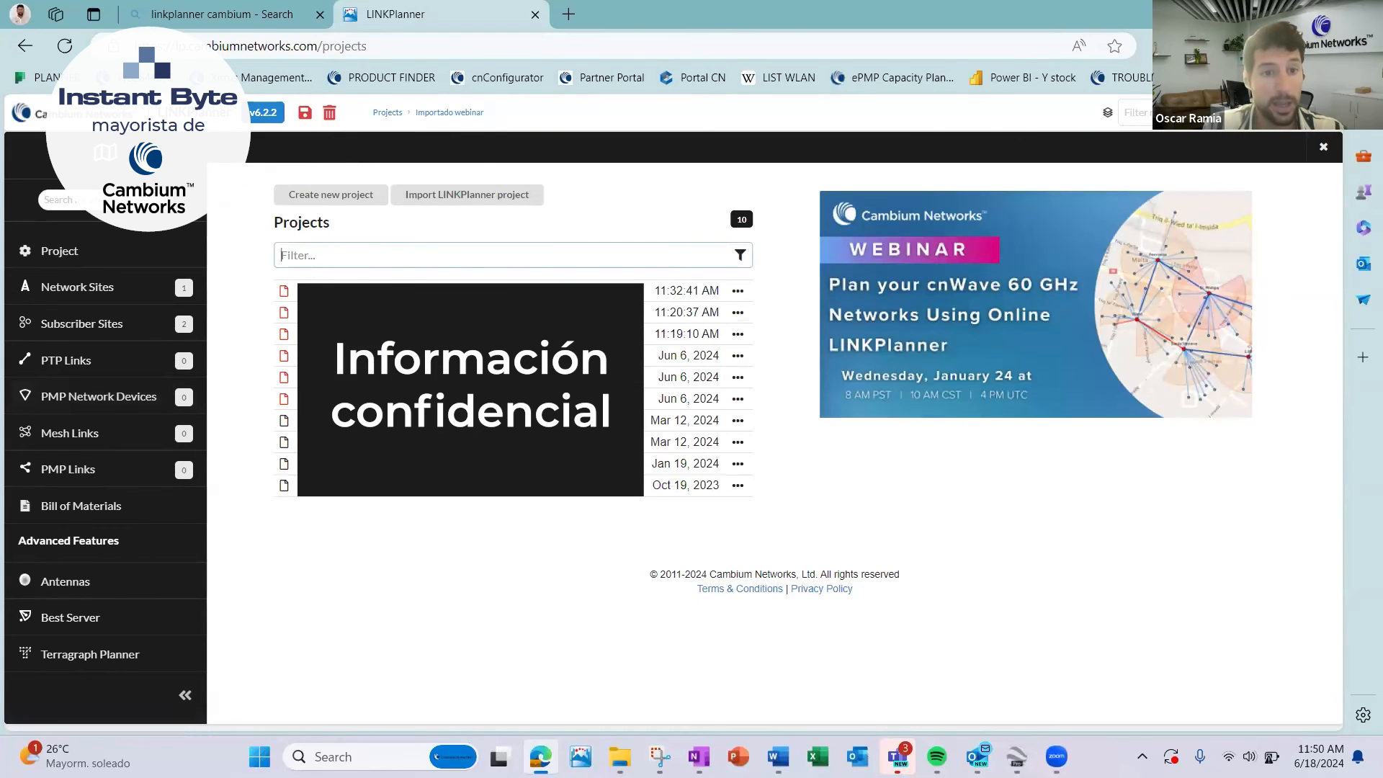
pyautogui.click(358, 333)
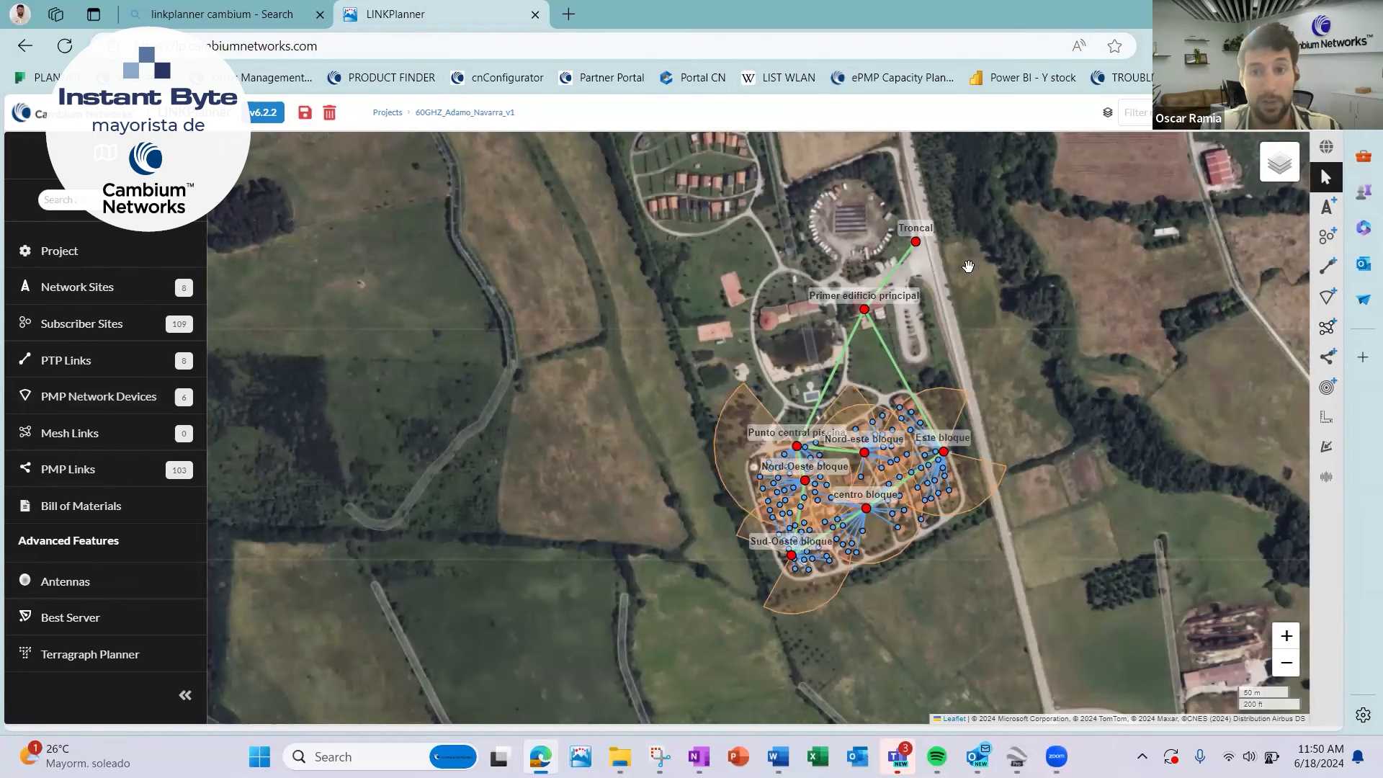
pyautogui.scroll(-5, 970, 263)
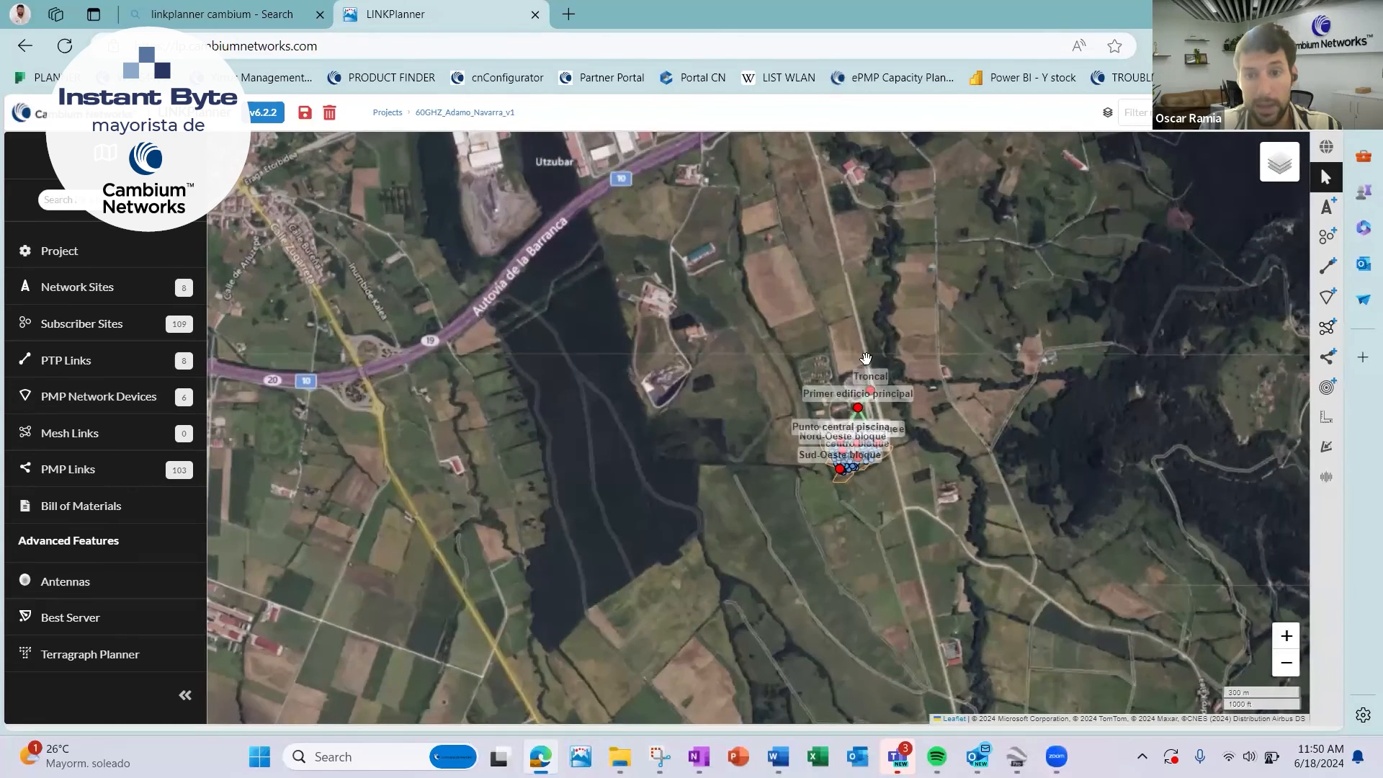
pyautogui.scroll(3, 871, 364)
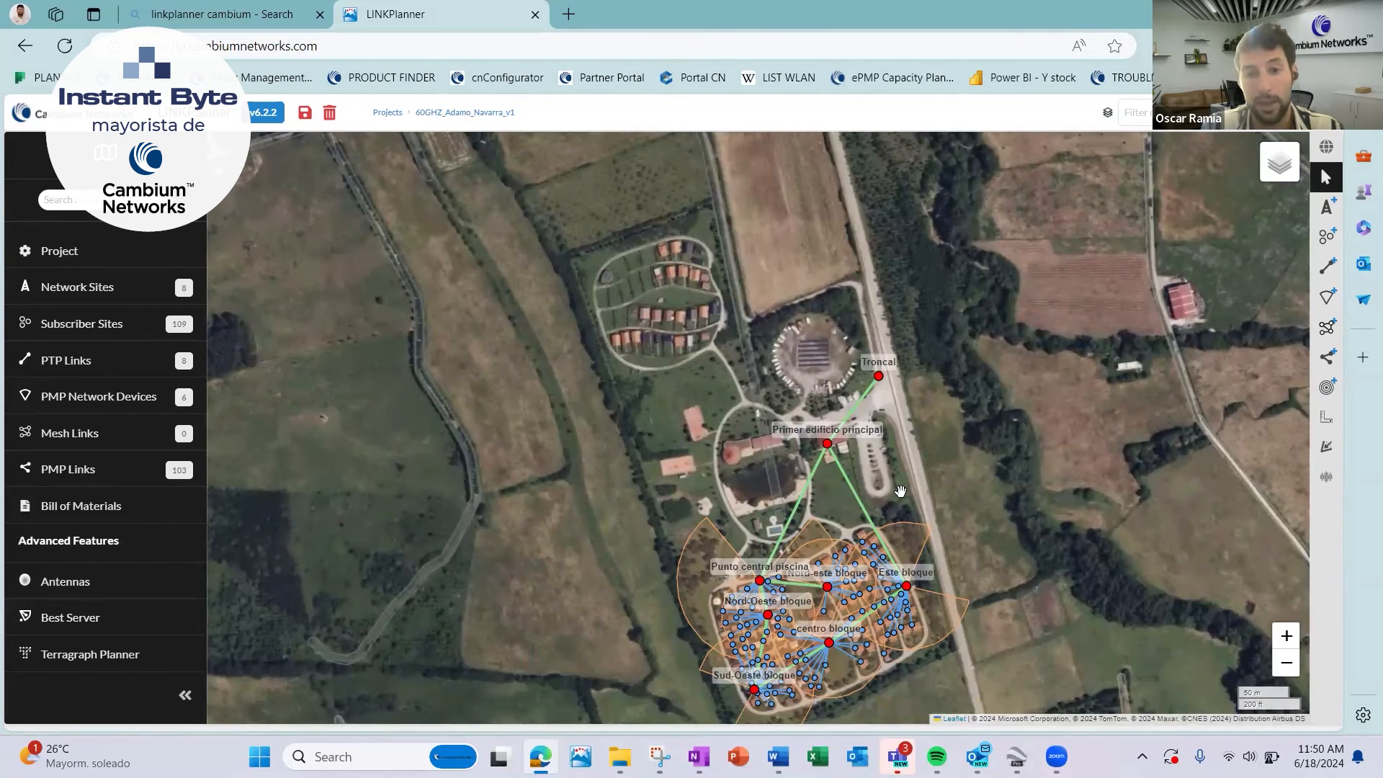
pyautogui.moveTo(928, 476); pyautogui.dragTo(940, 381)
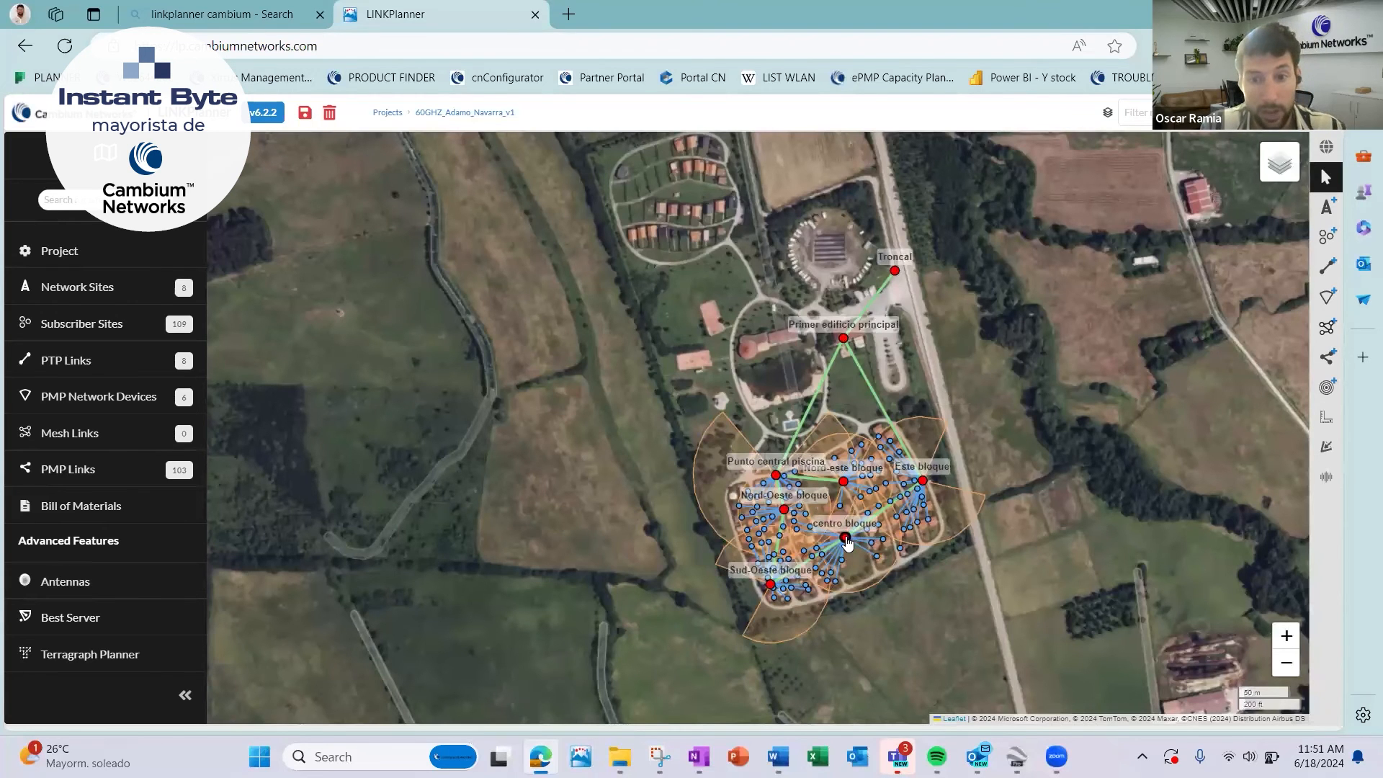
# Examine the subscriber links around the centro bloque site and the coverage sectors of the neighbouring blocks on the map.
pyautogui.scroll(3, 848, 543)
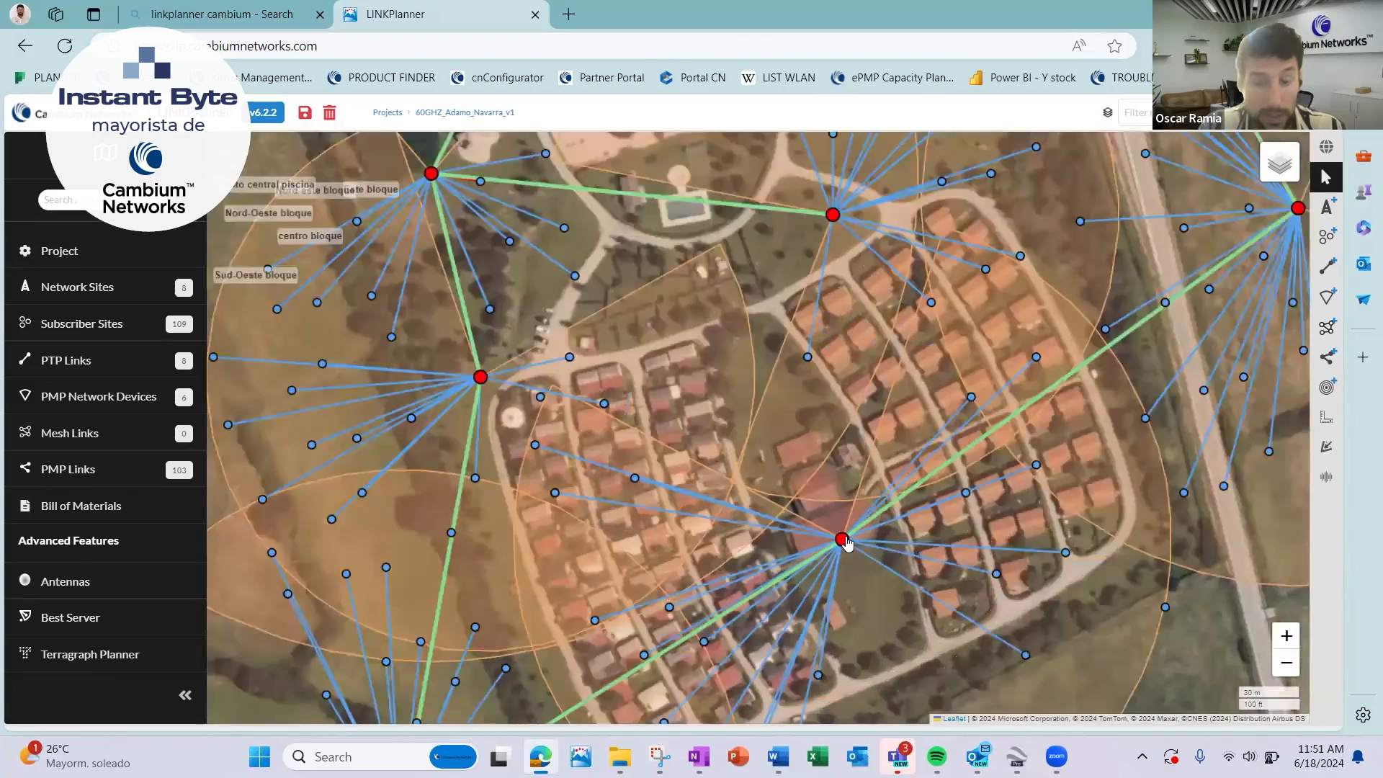
pyautogui.scroll(2, 847, 542)
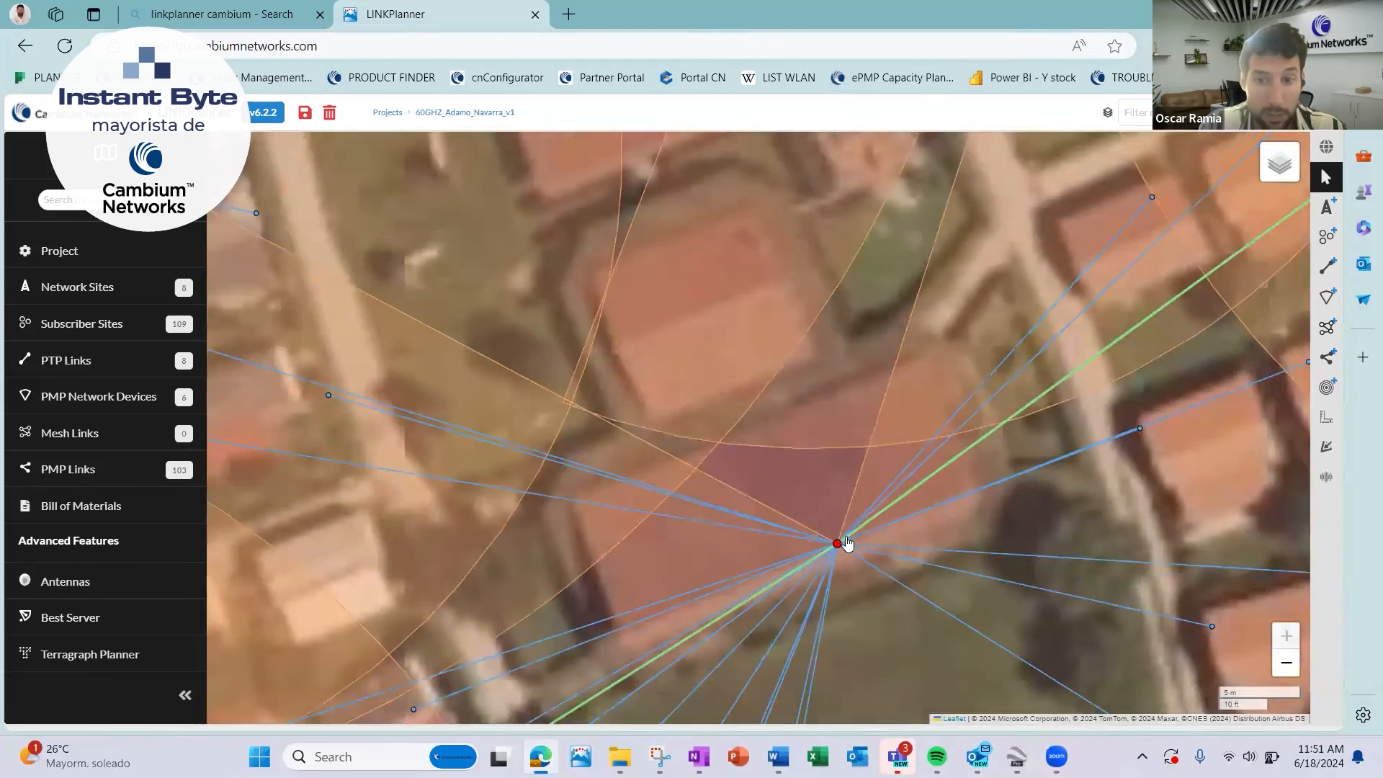
pyautogui.scroll(-2, 847, 543)
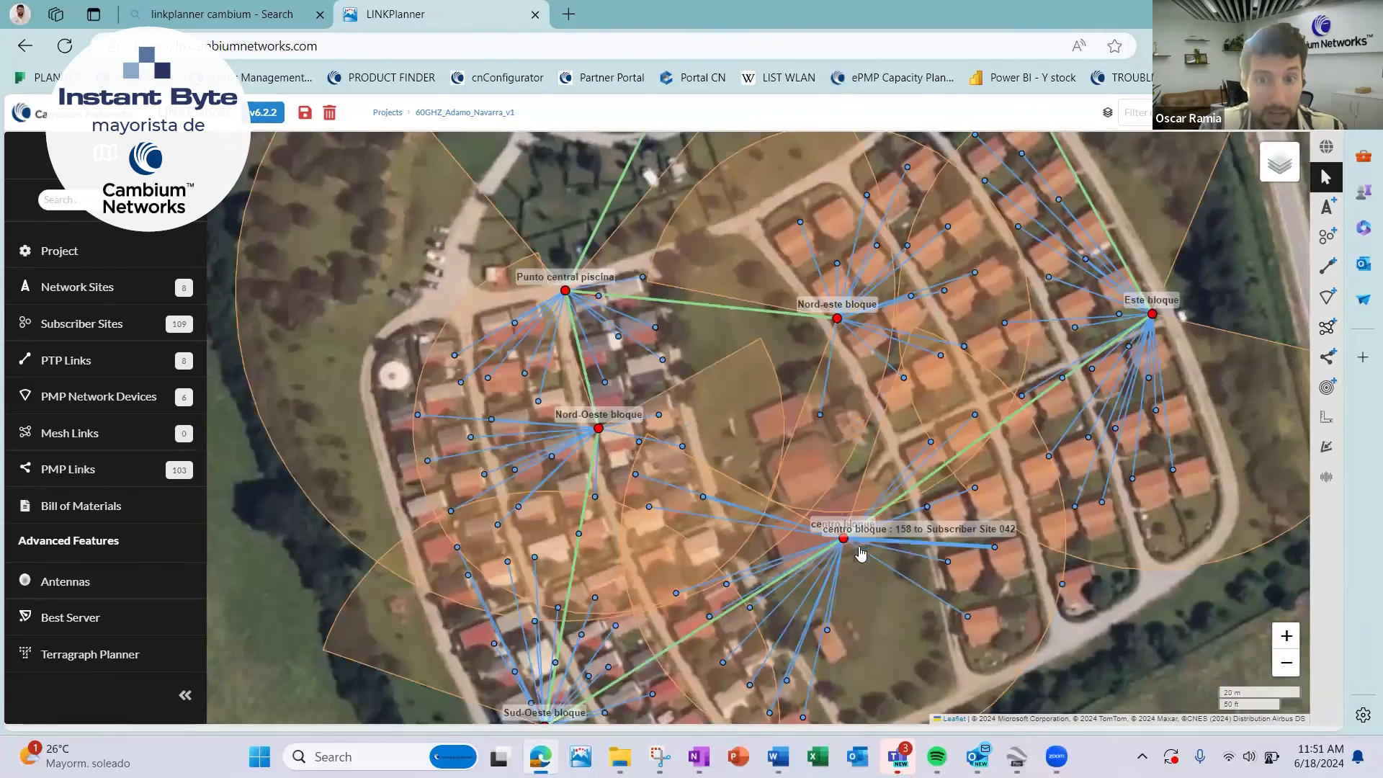
pyautogui.moveTo(868, 613); pyautogui.dragTo(819, 548)
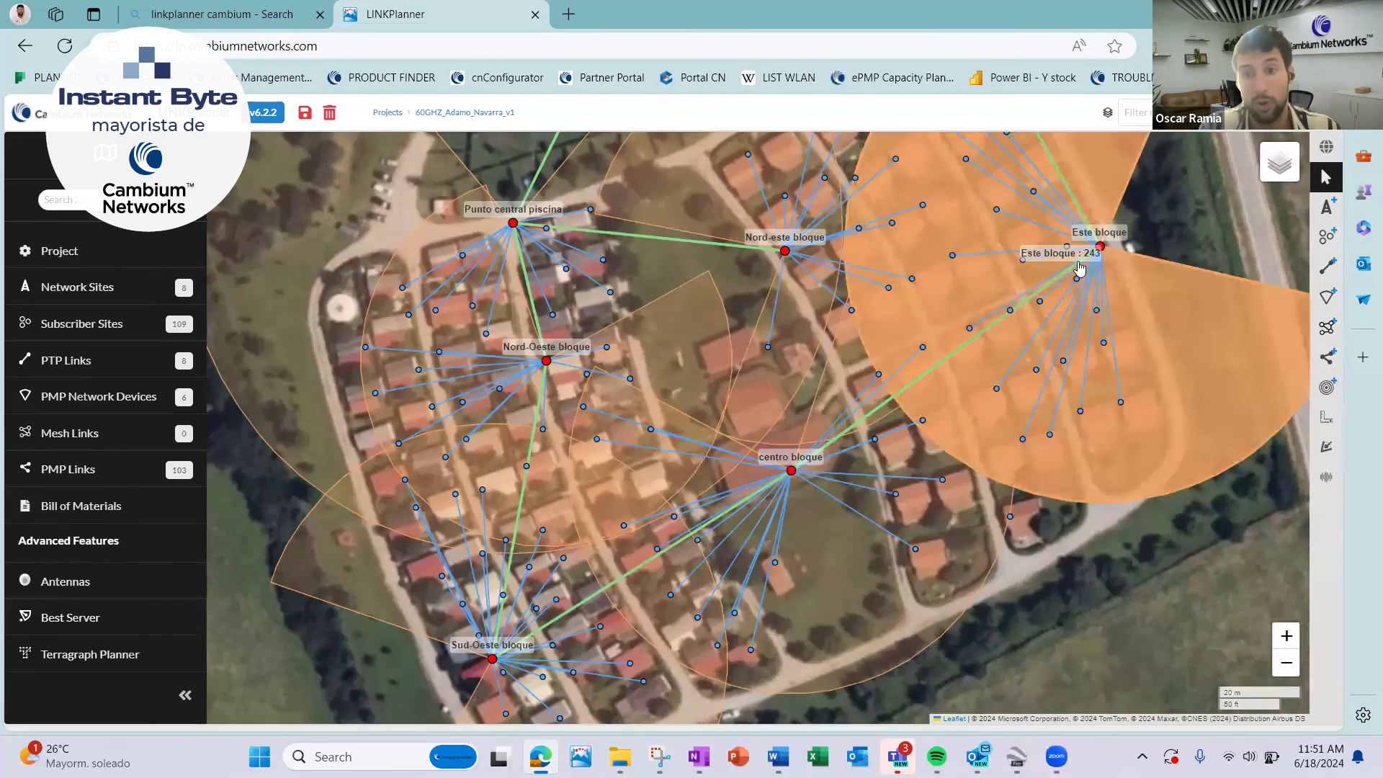
pyautogui.scroll(-2, 769, 329)
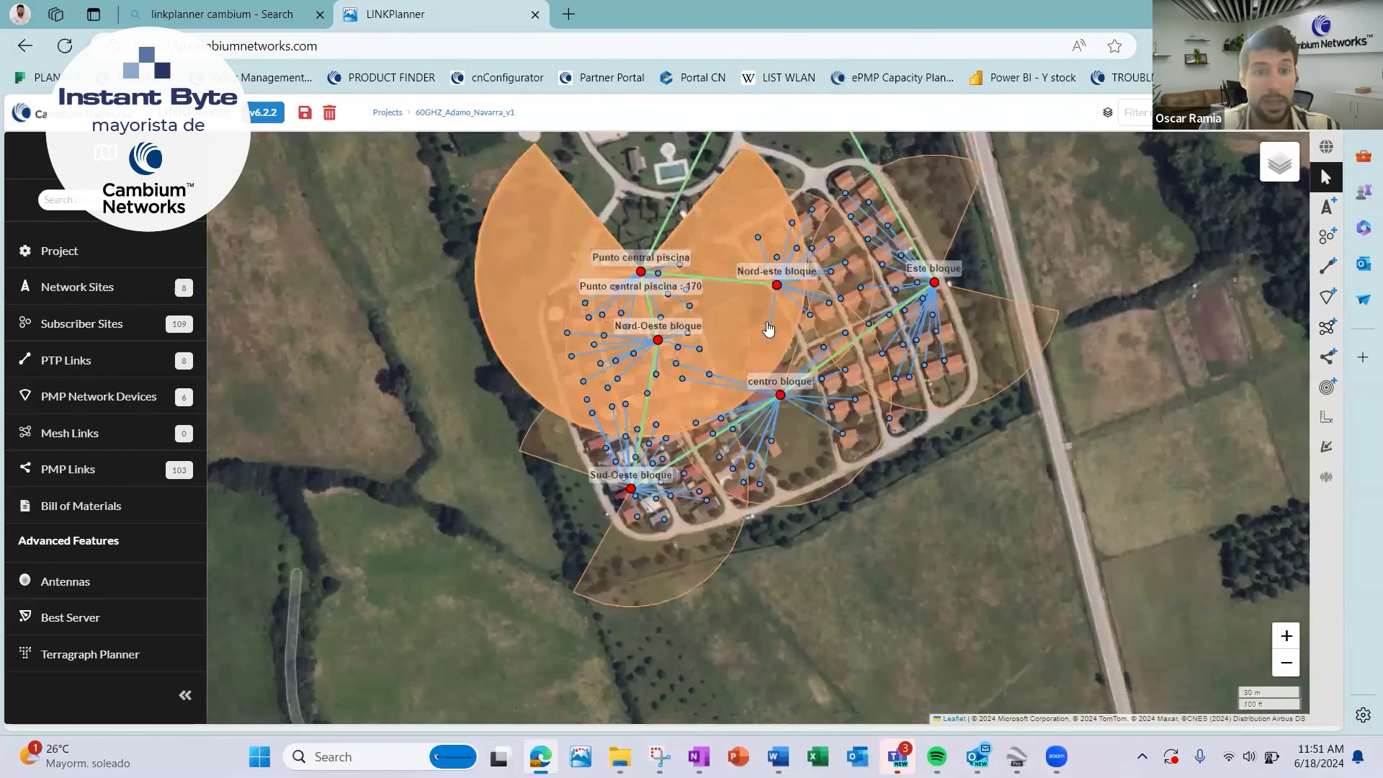
pyautogui.moveTo(769, 329); pyautogui.dragTo(809, 504)
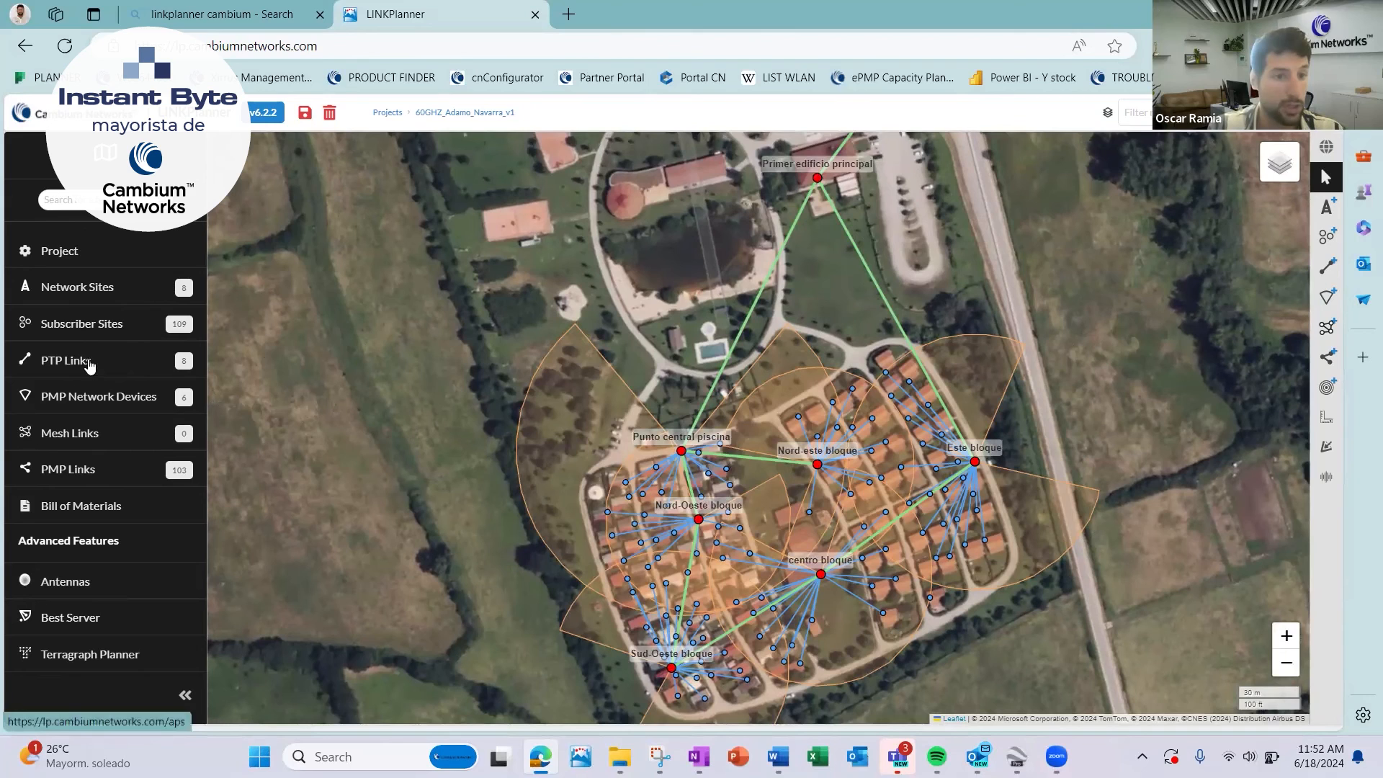
# Open the PMP network device Nord-este bloque : 061 and review its links to subscriber modules, including receive levels and predicted availability.
pyautogui.click(78, 405)
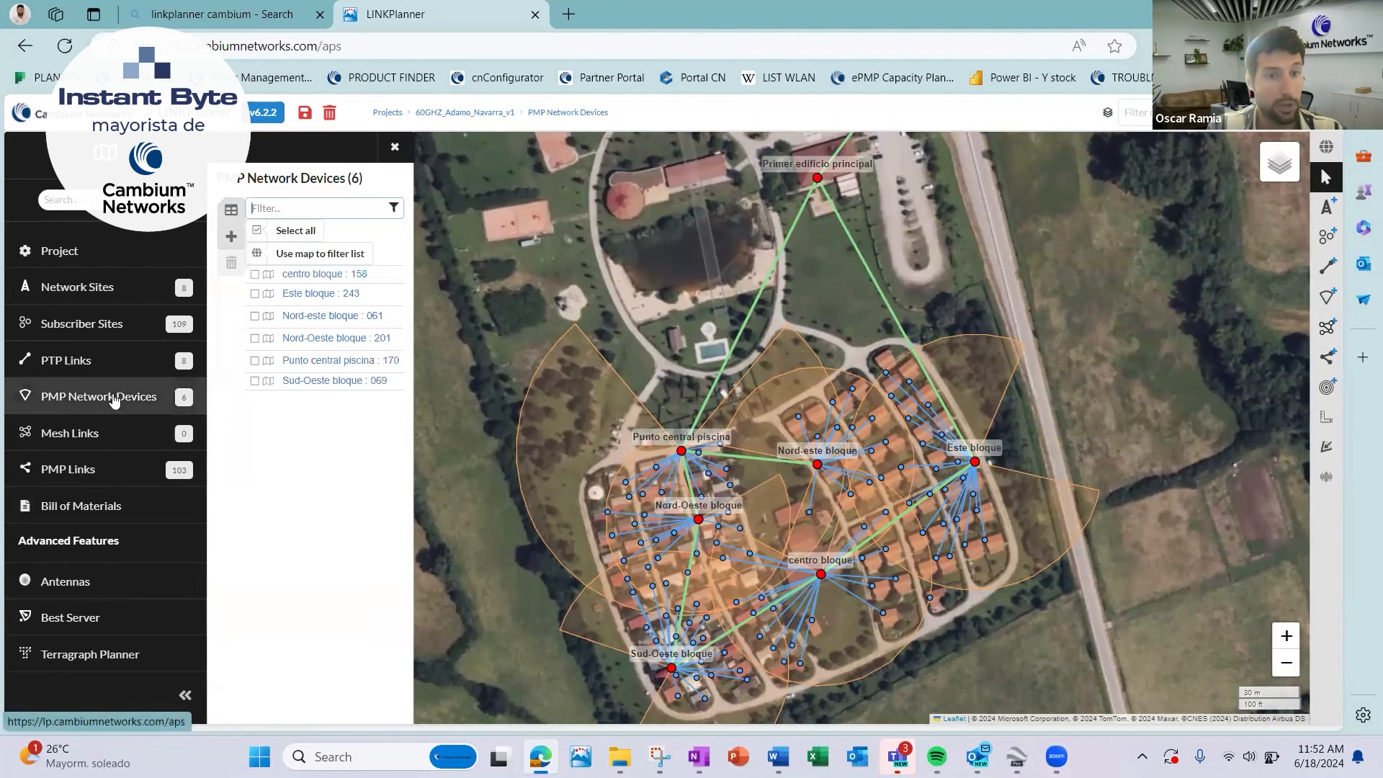
pyautogui.click(322, 322)
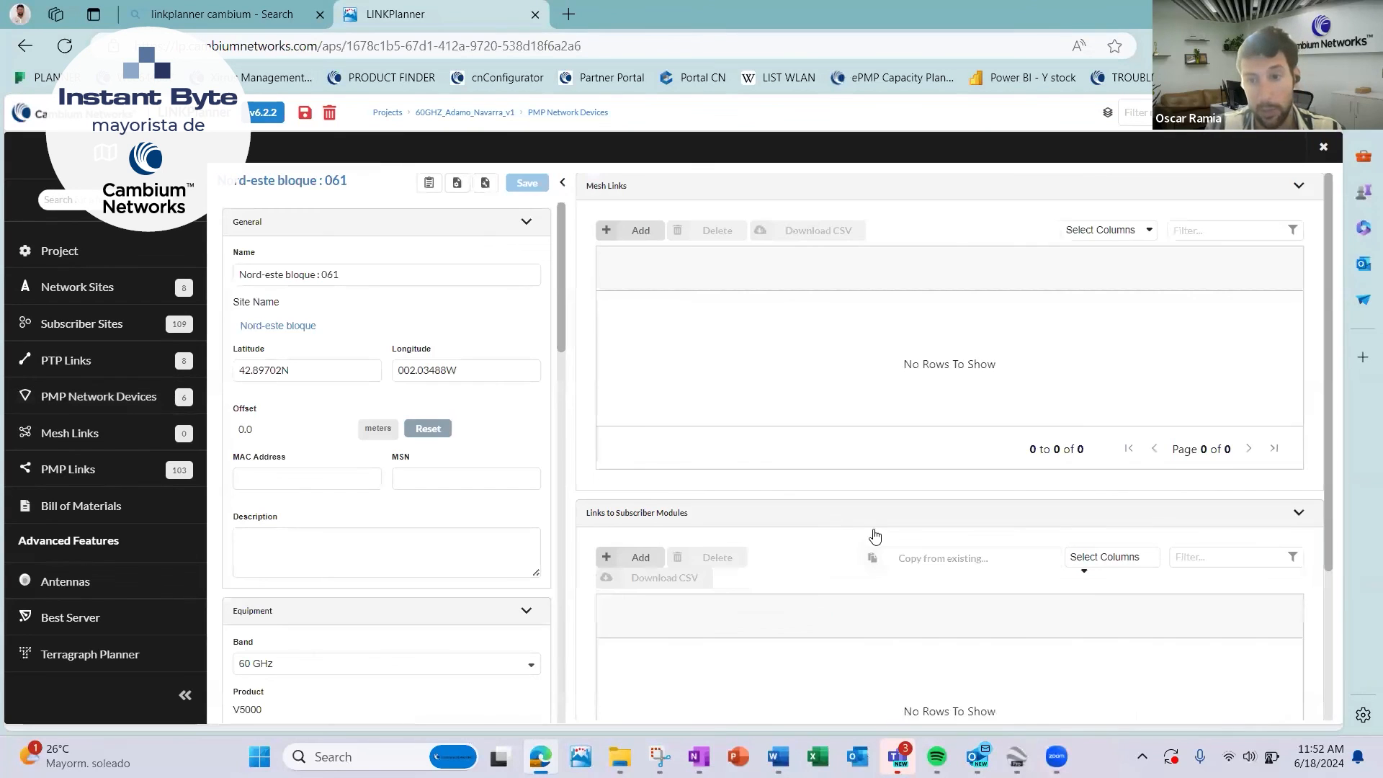
pyautogui.scroll(-3, 886, 638)
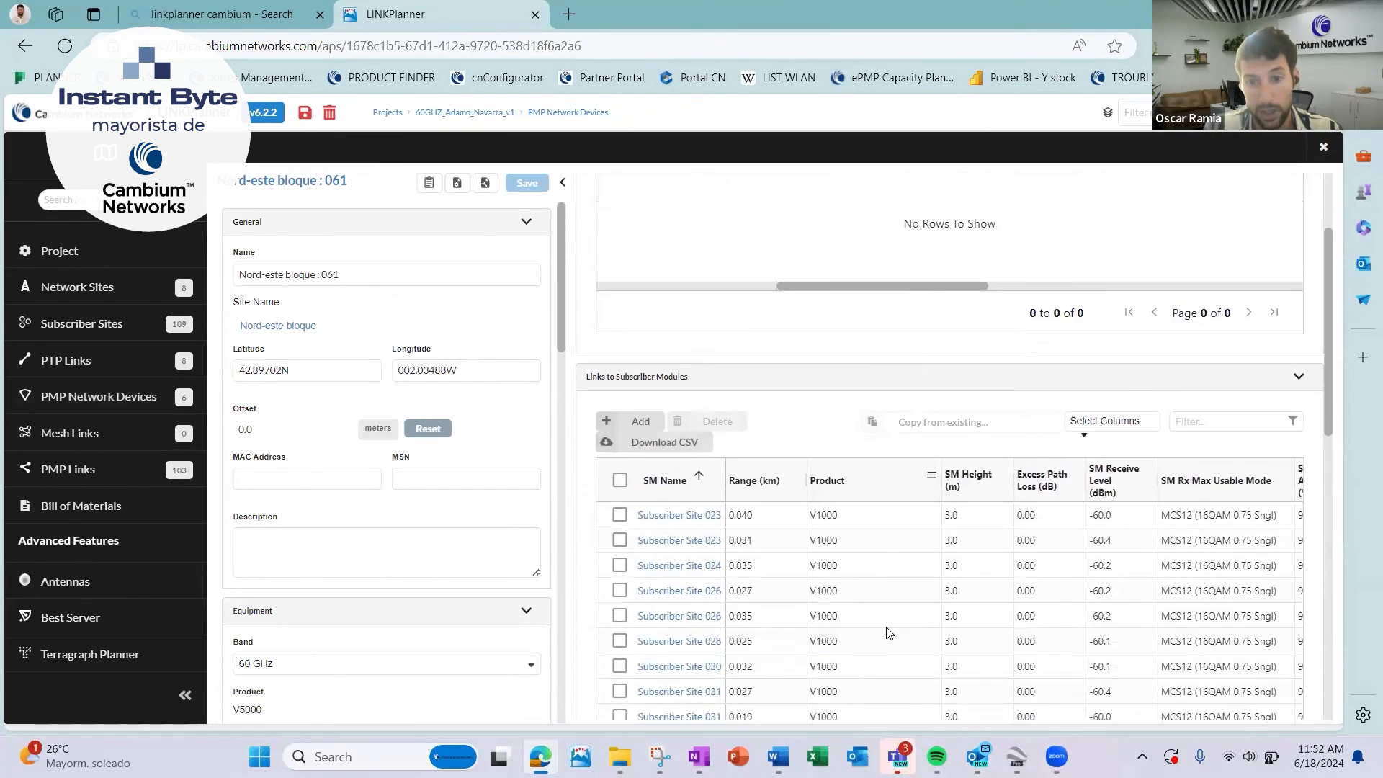
pyautogui.hscroll(5, 886, 627)
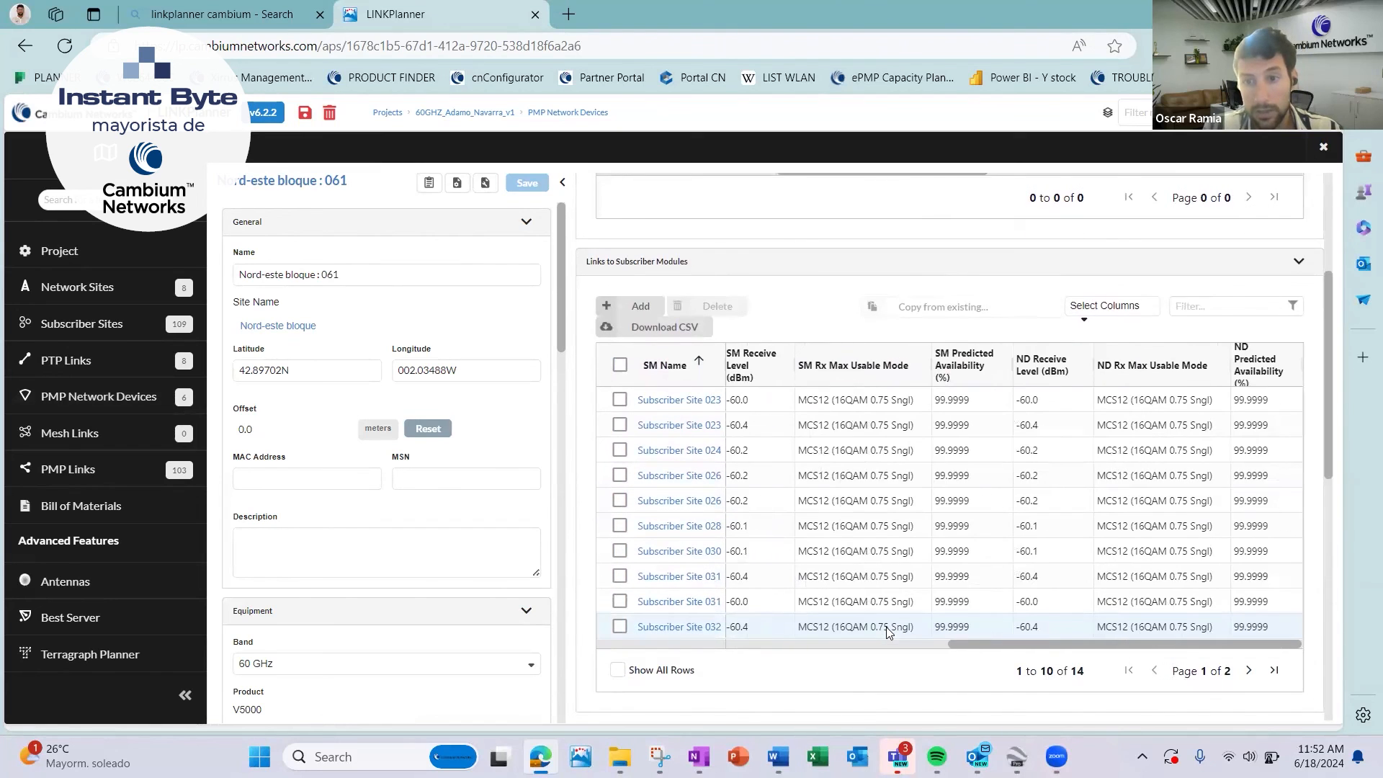
pyautogui.scroll(2, 888, 632)
# Review the downlink, uplink and total throughput in the aggregate performance summary of Nord-este bloque : 061.
pyautogui.scroll(-8, 887, 631)
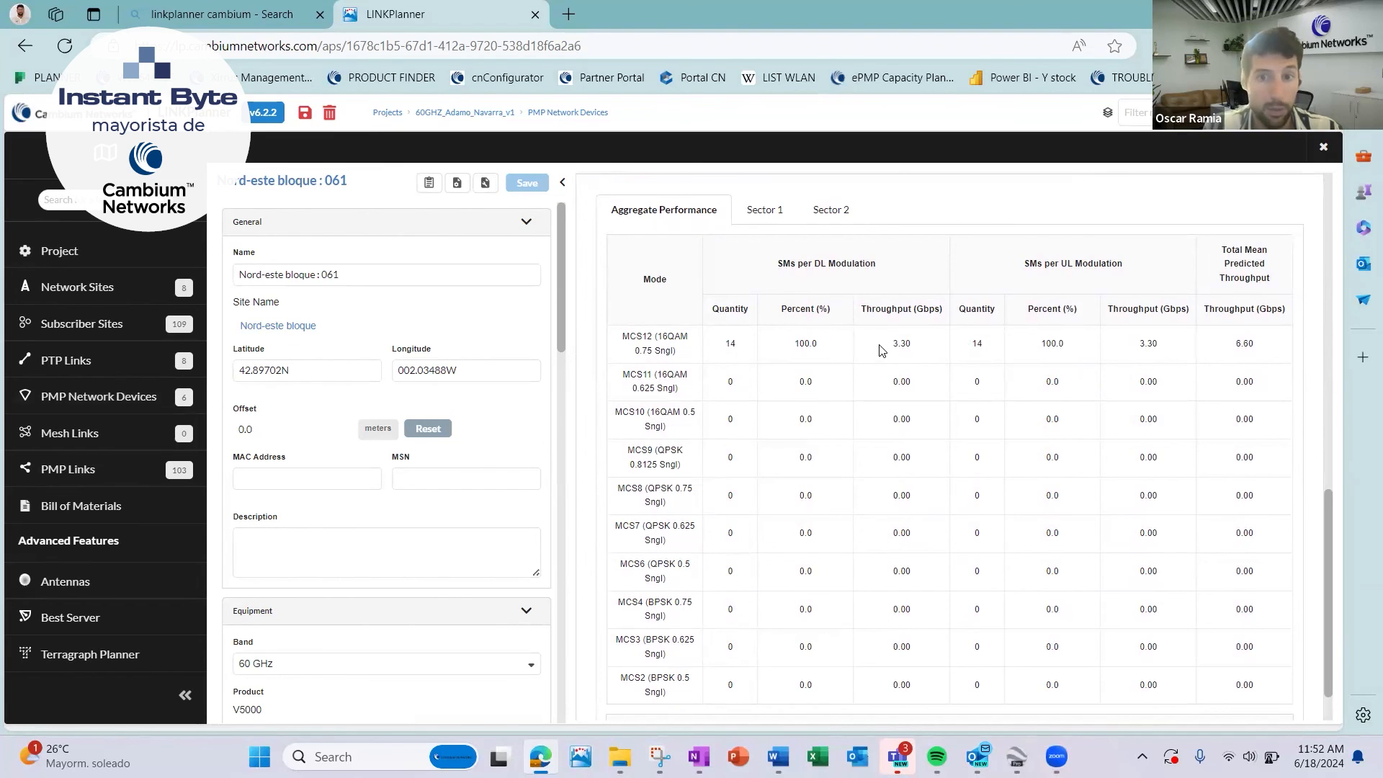
pyautogui.moveTo(885, 348); pyautogui.dragTo(935, 344)
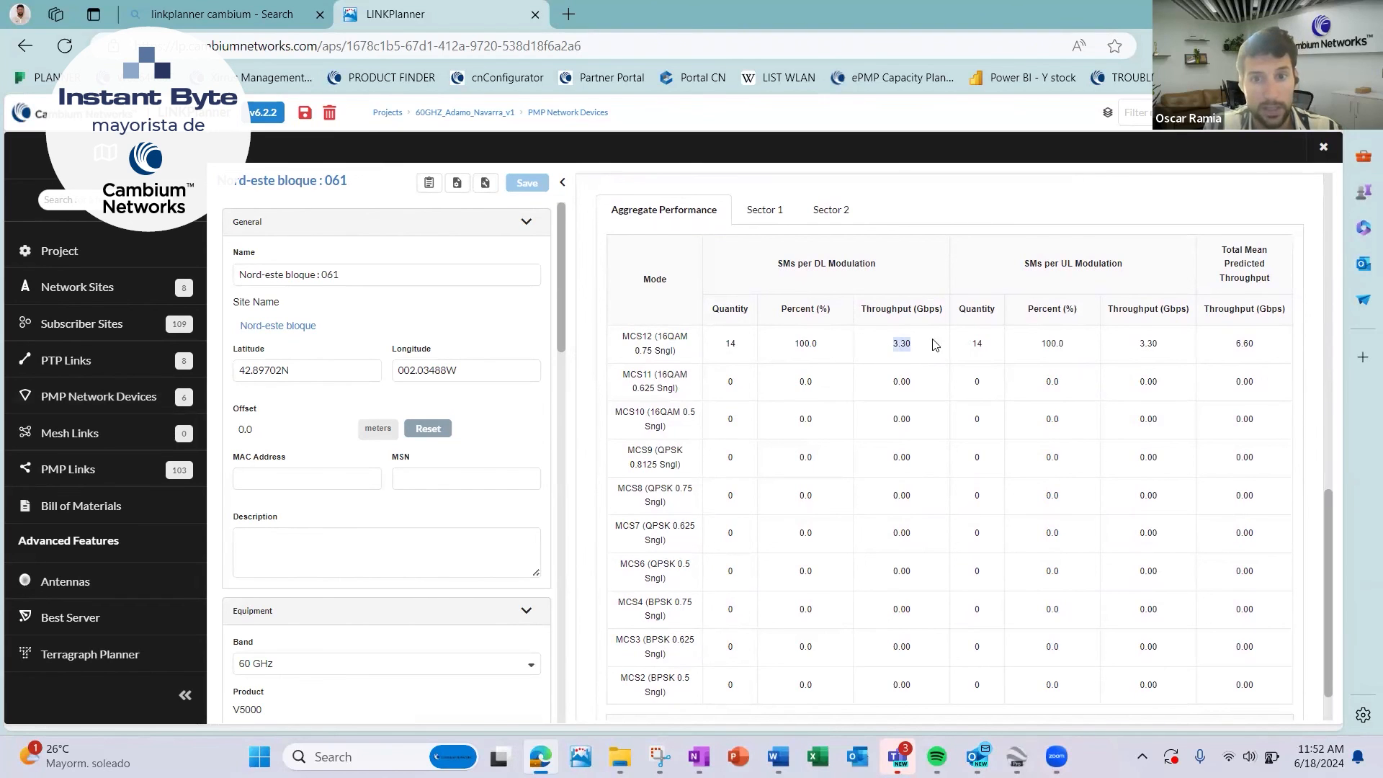
pyautogui.moveTo(1129, 345); pyautogui.dragTo(1163, 348)
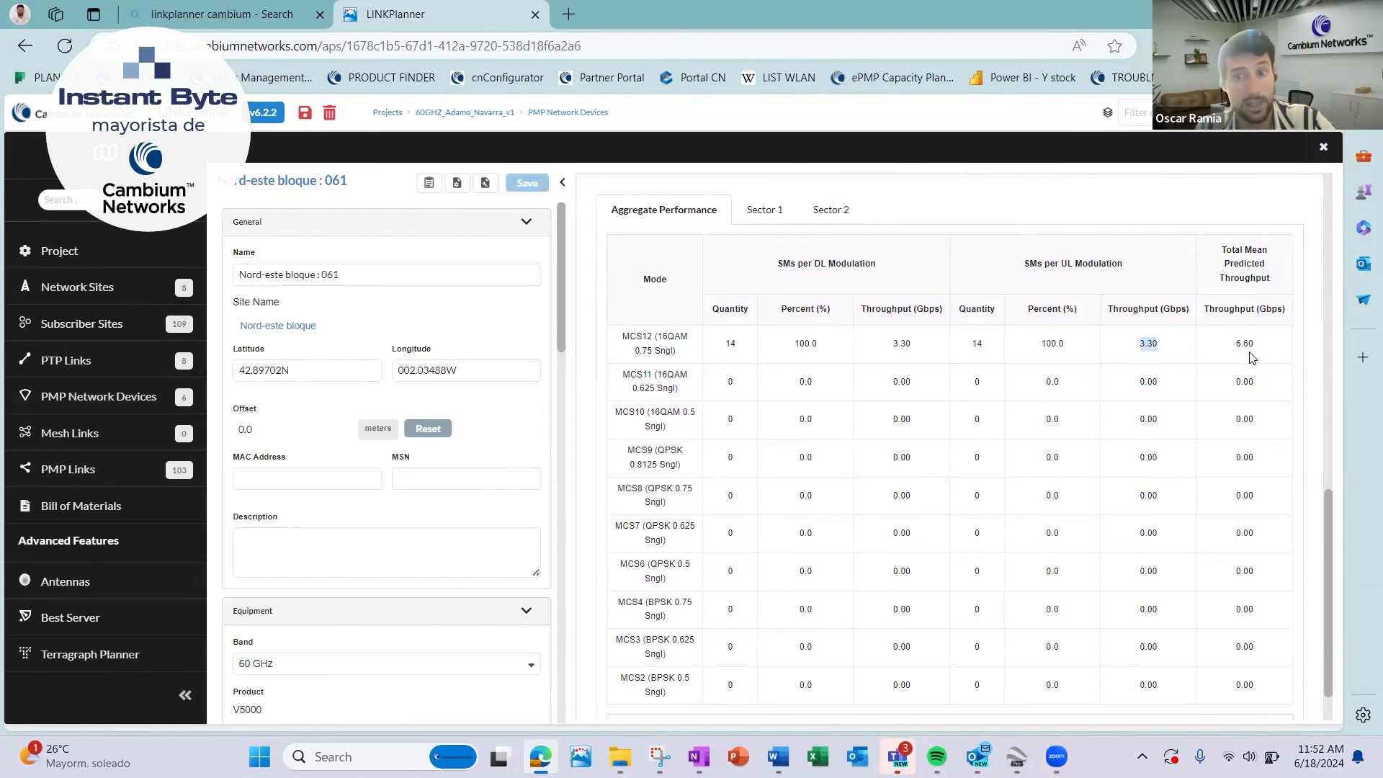
pyautogui.scroll(2, 1237, 340)
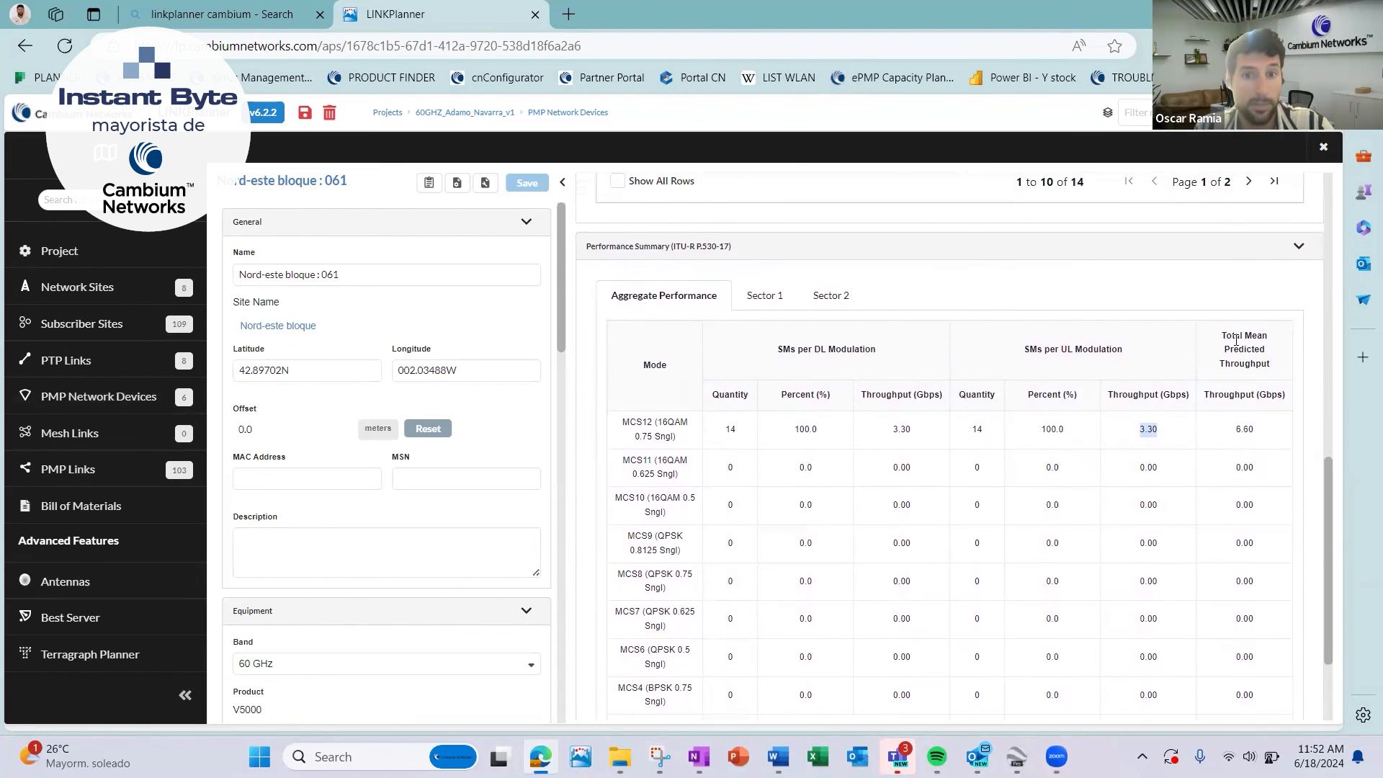
pyautogui.scroll(1, 1237, 345)
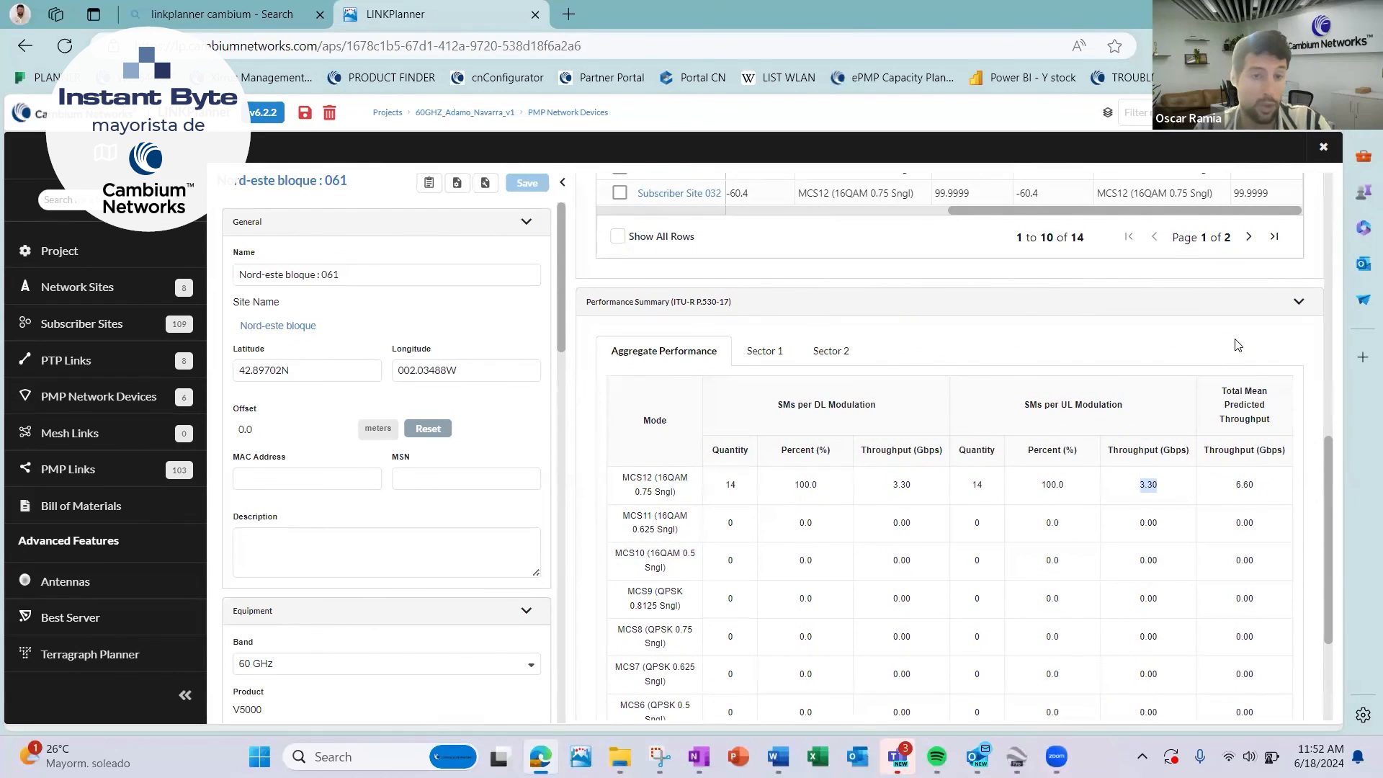
pyautogui.scroll(-3, 1237, 345)
pyautogui.scroll(6, 1237, 344)
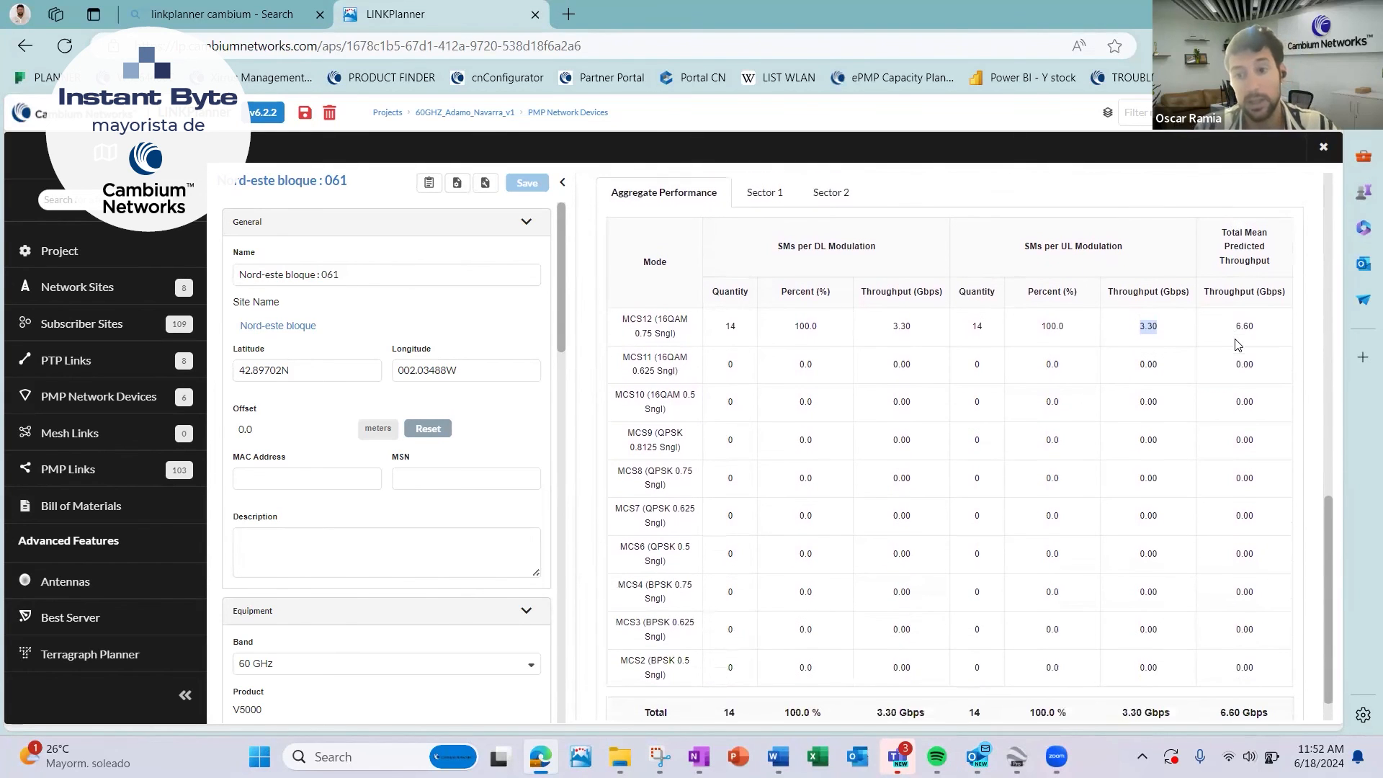
pyautogui.scroll(4, 1237, 344)
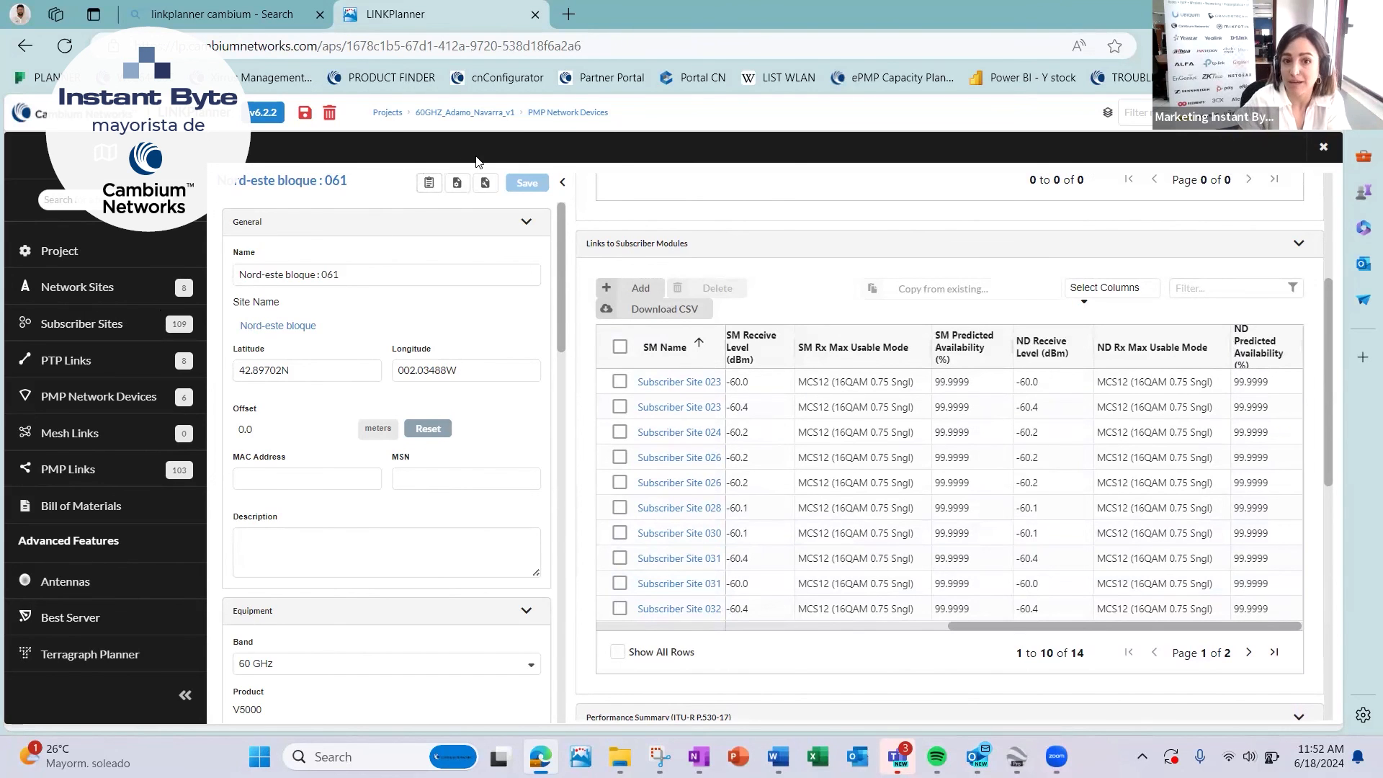
# Leave the Nord-este bloque device and open the PMP network device centro bloque : 158.
pyautogui.click(496, 113)
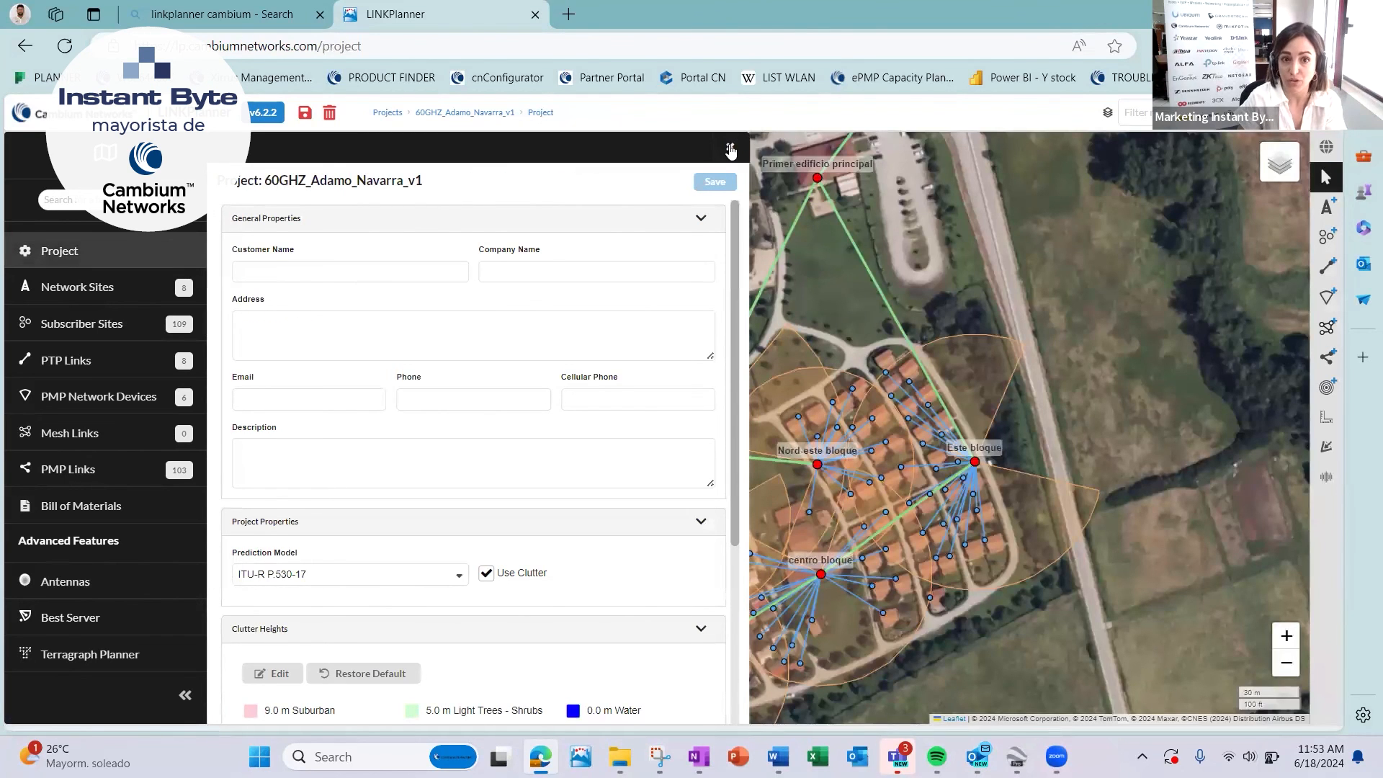
pyautogui.click(108, 400)
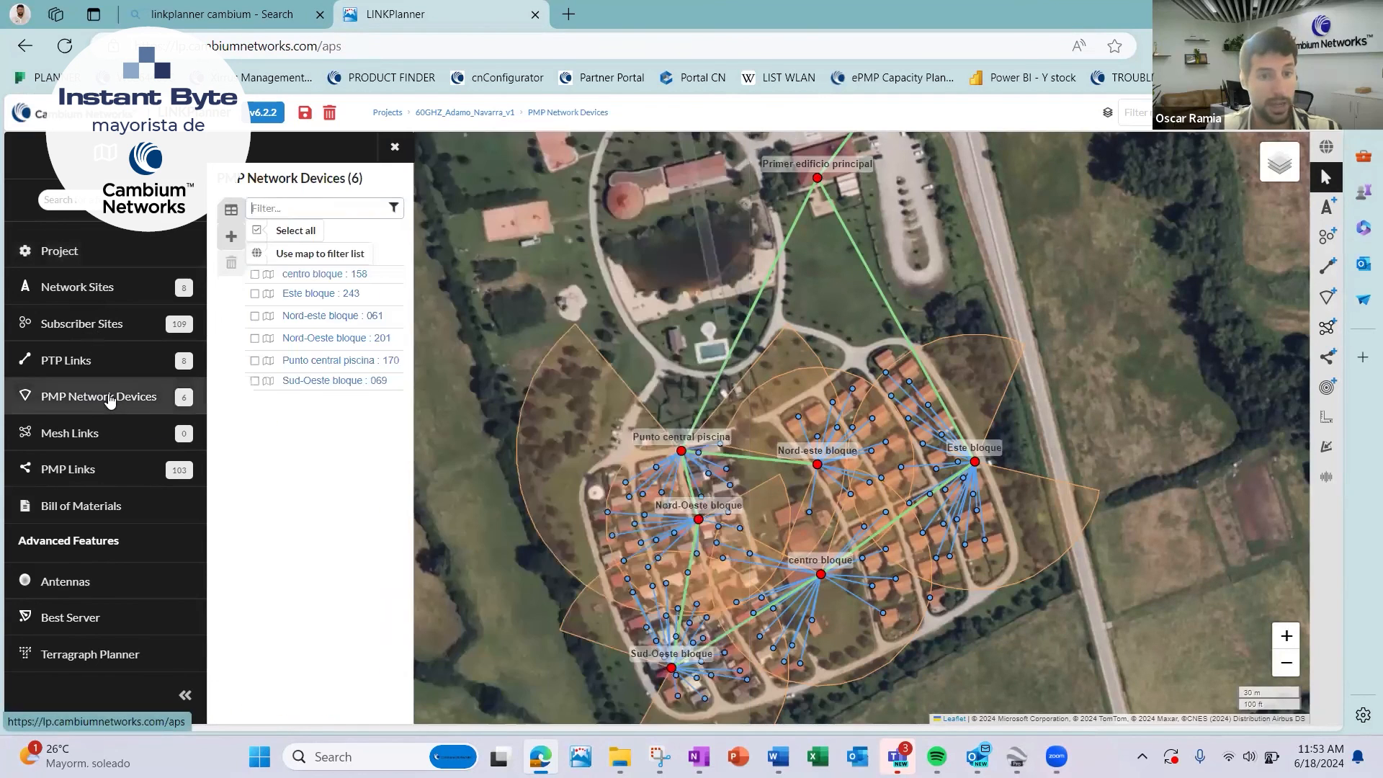
pyautogui.click(317, 275)
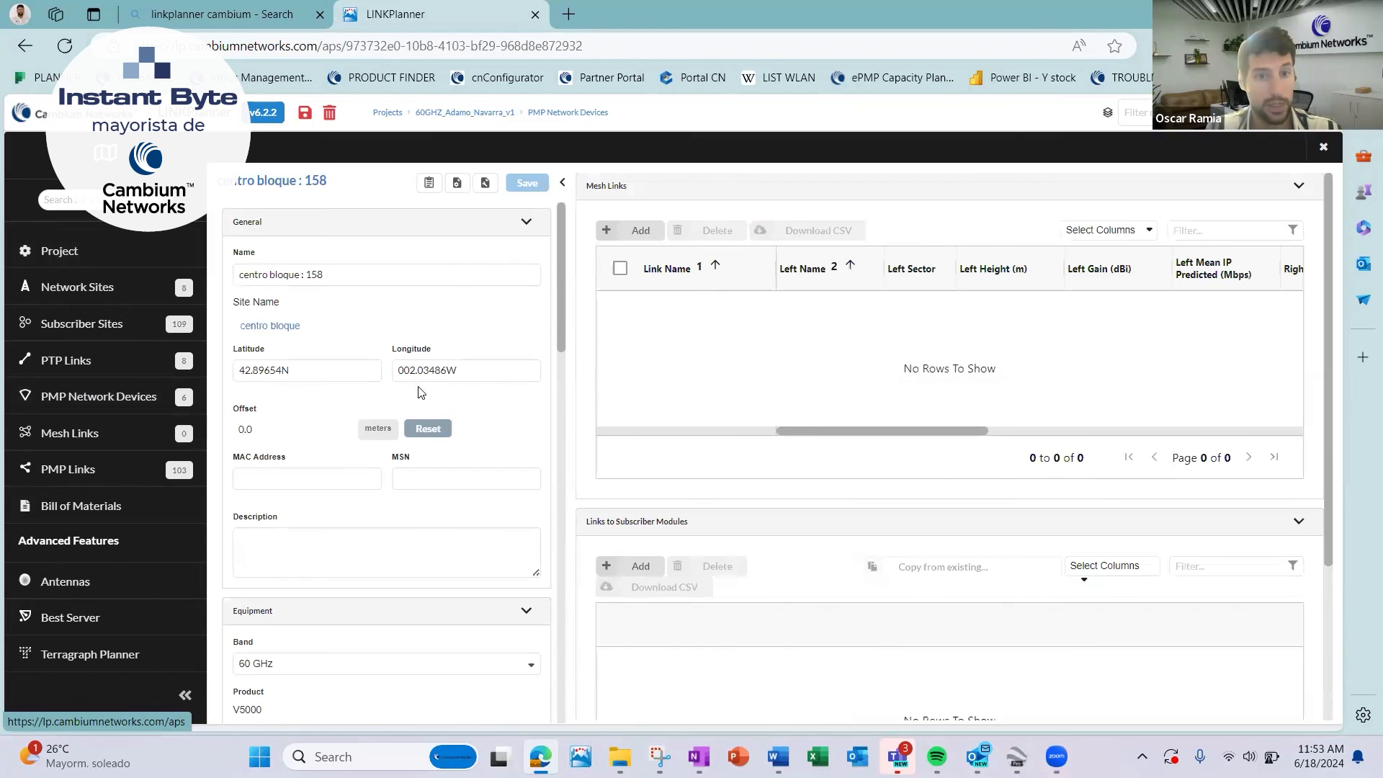
# Set the band of centro bloque : 158 to 5.8 GHz and look through the products offered for that band.
pyautogui.scroll(-2, 352, 513)
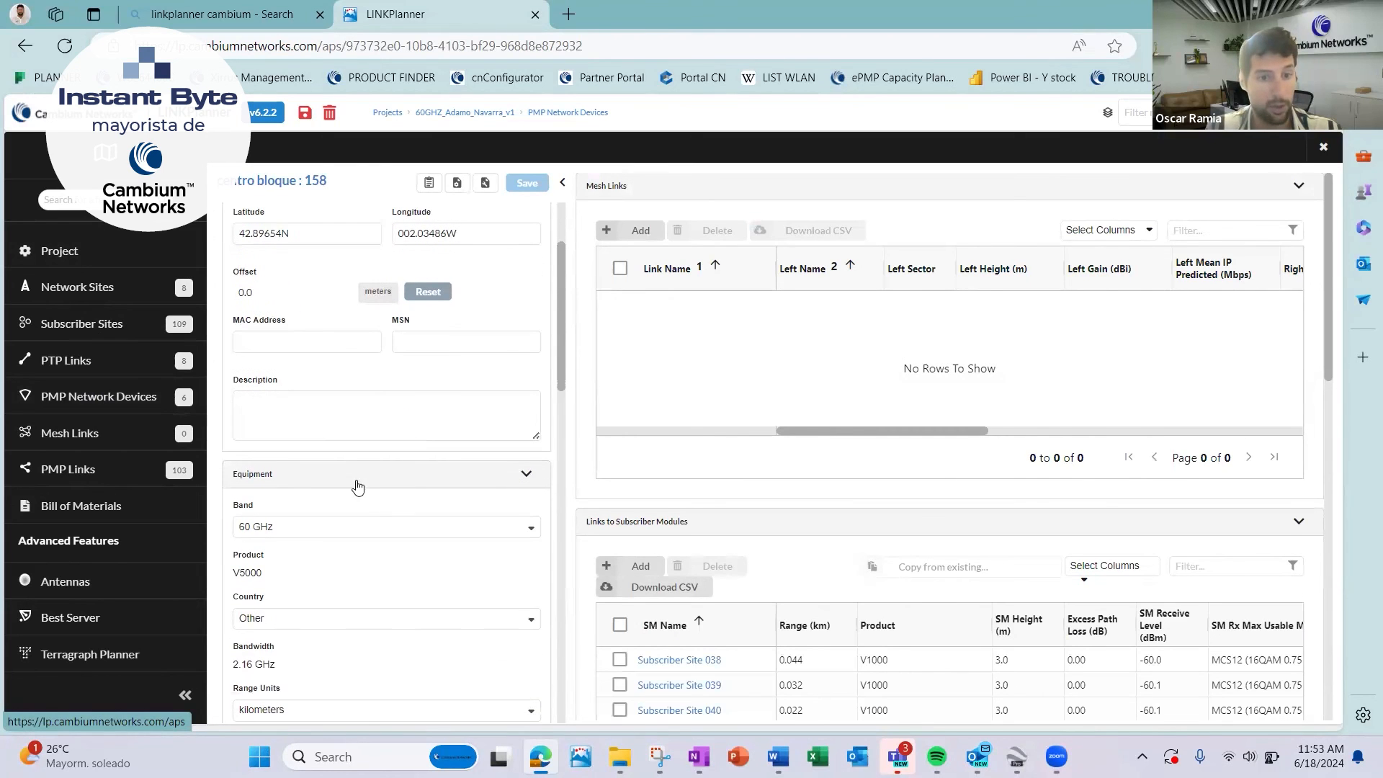
pyautogui.click(368, 528)
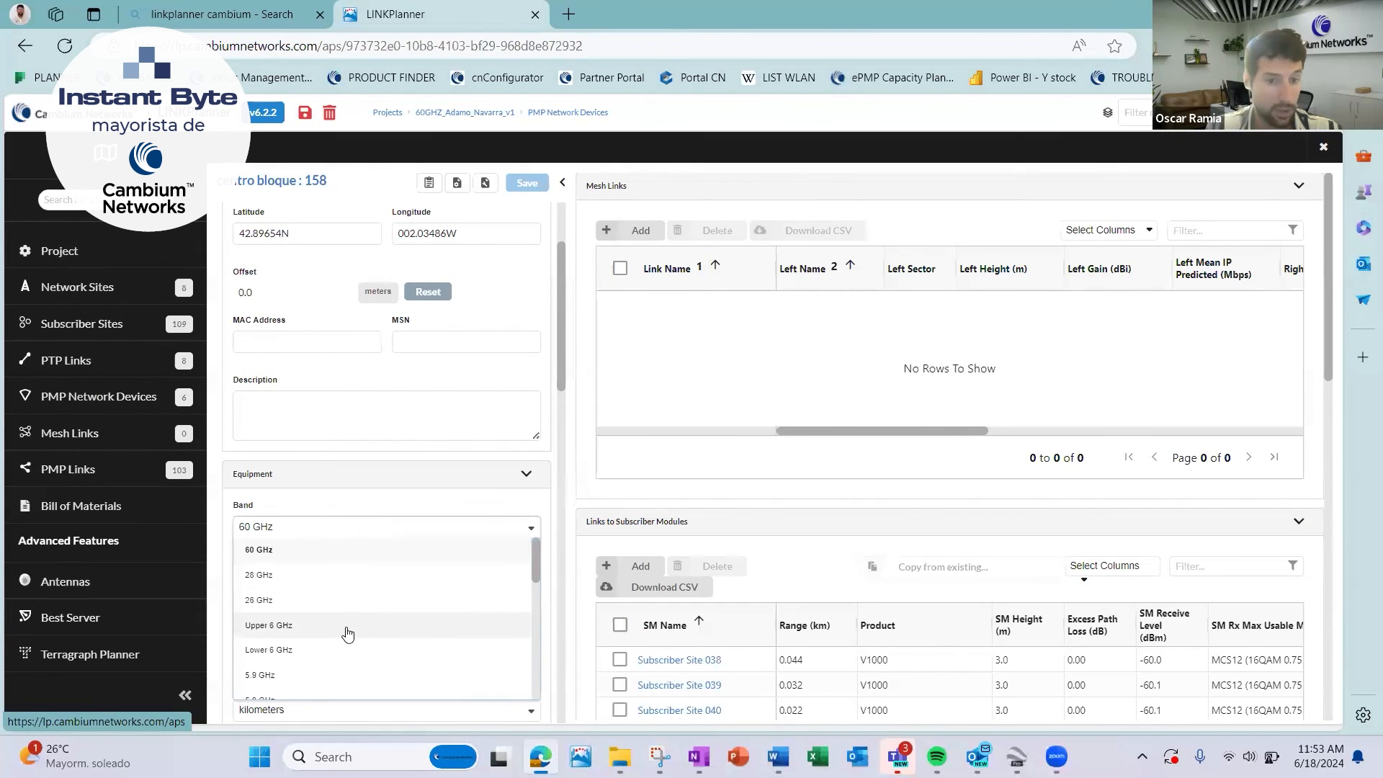
pyautogui.scroll(-1, 347, 630)
pyautogui.click(346, 661)
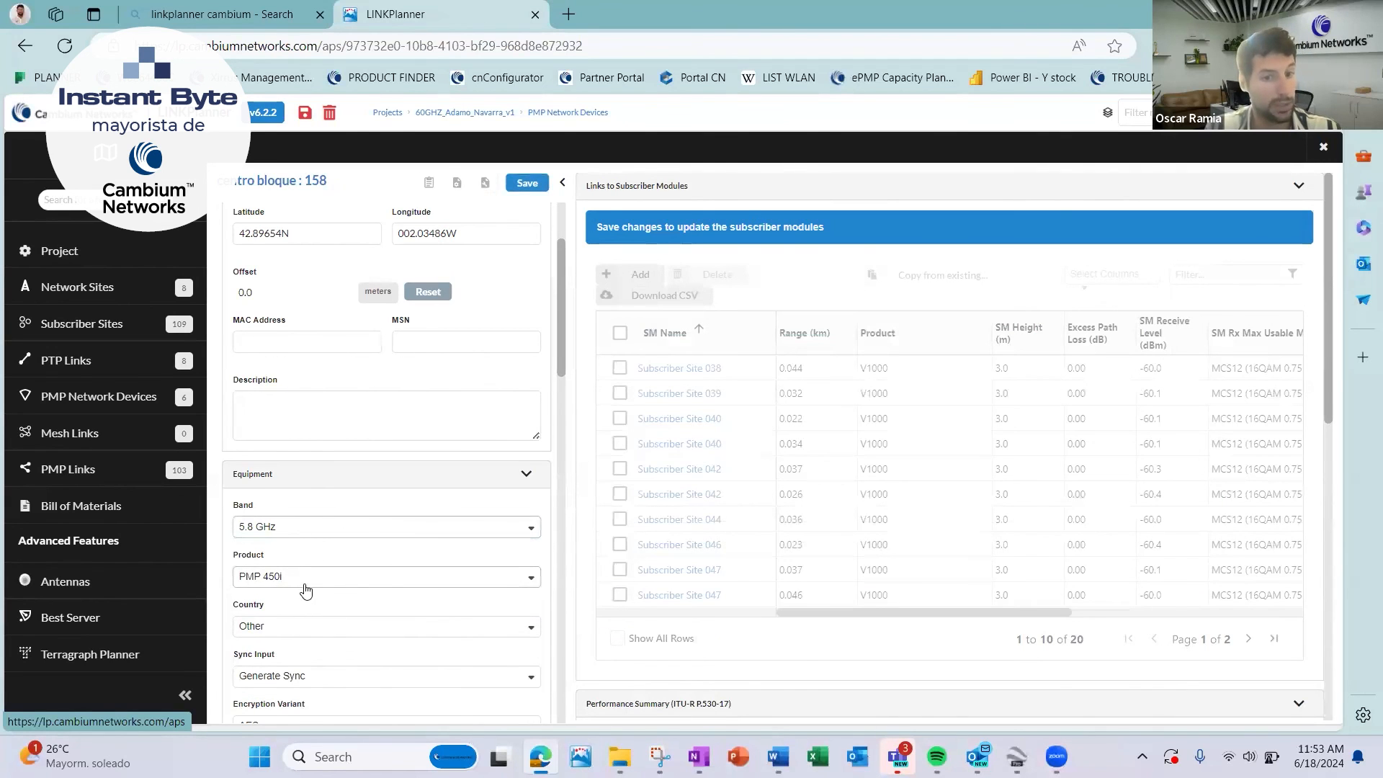
pyautogui.click(308, 586)
pyautogui.scroll(-3, 396, 515)
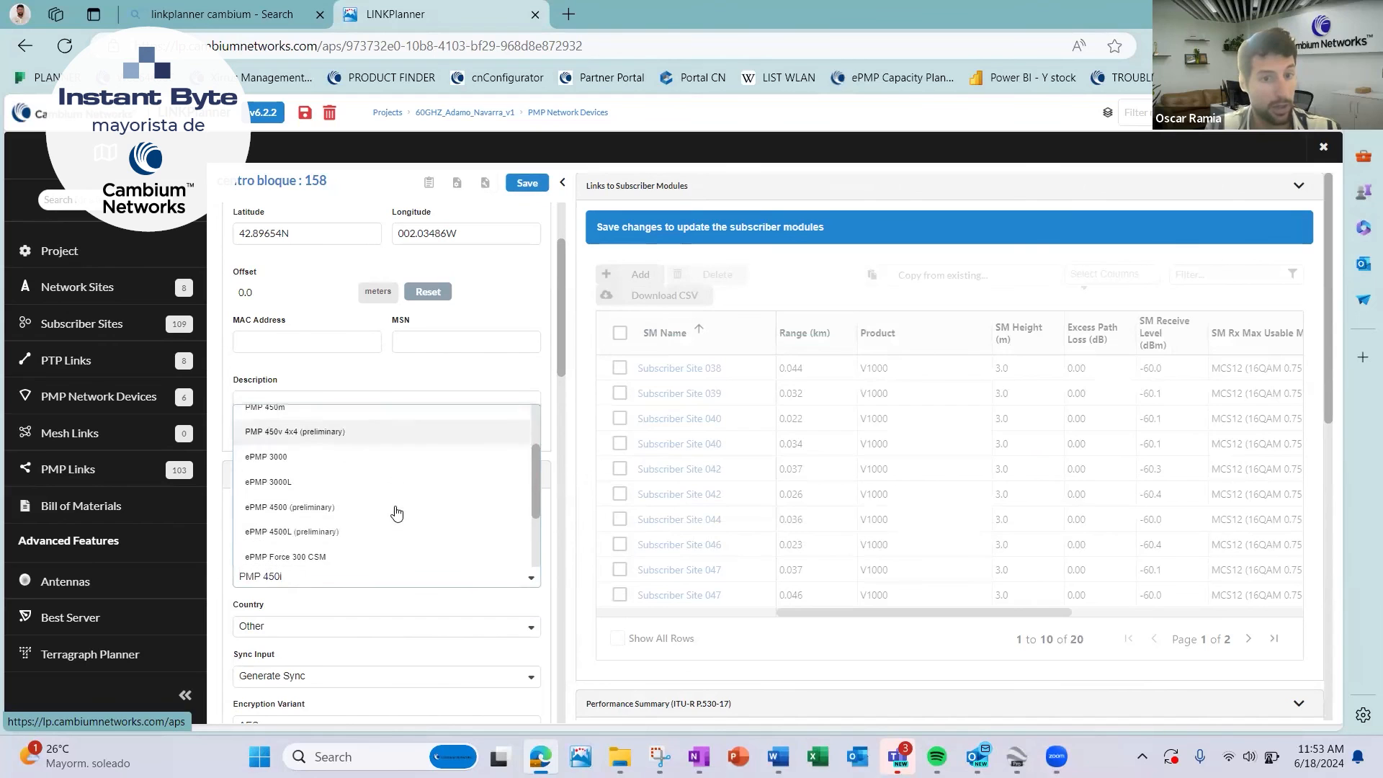
pyautogui.click(385, 571)
# Try the 26 GHz band on centro bloque : 158, and close the device discarding the unsaved changes.
pyautogui.click(405, 542)
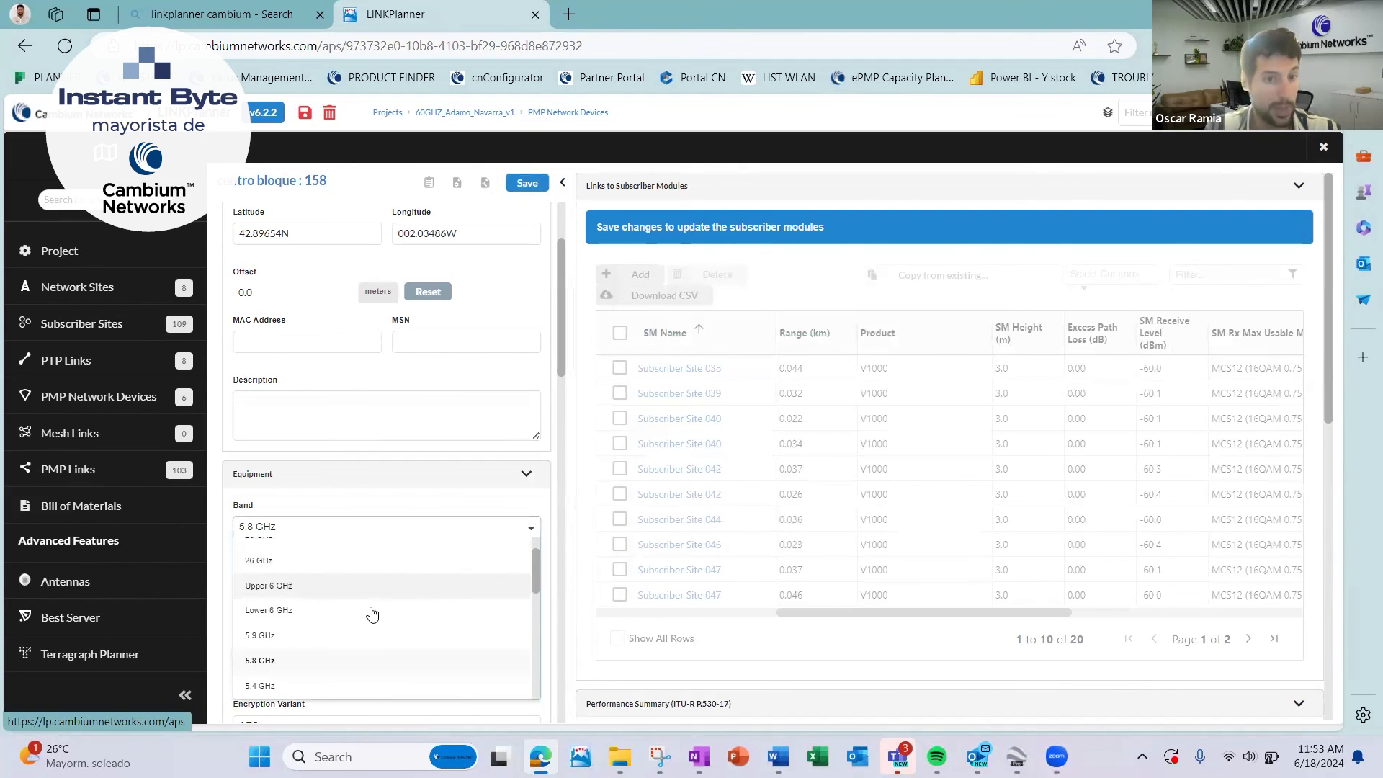
pyautogui.click(380, 567)
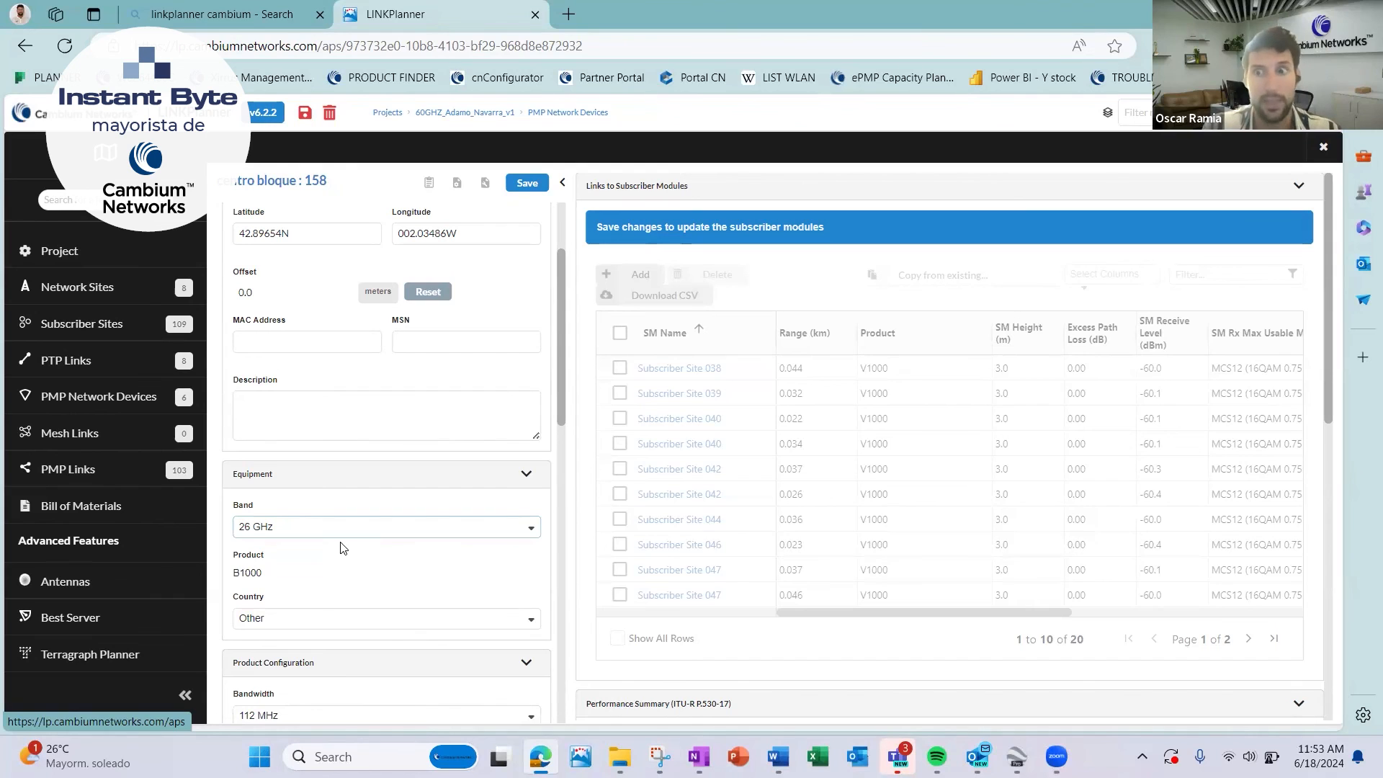
pyautogui.click(1324, 147)
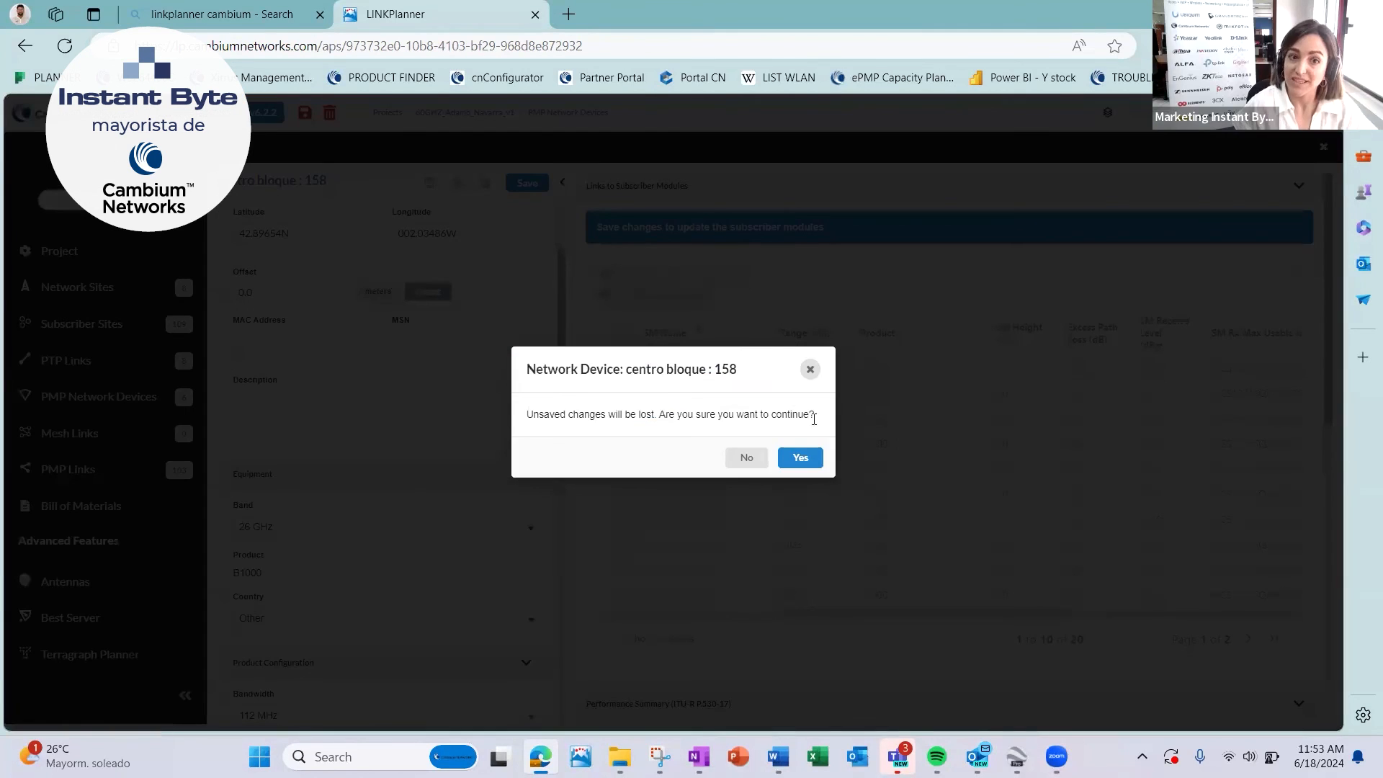
pyautogui.click(798, 458)
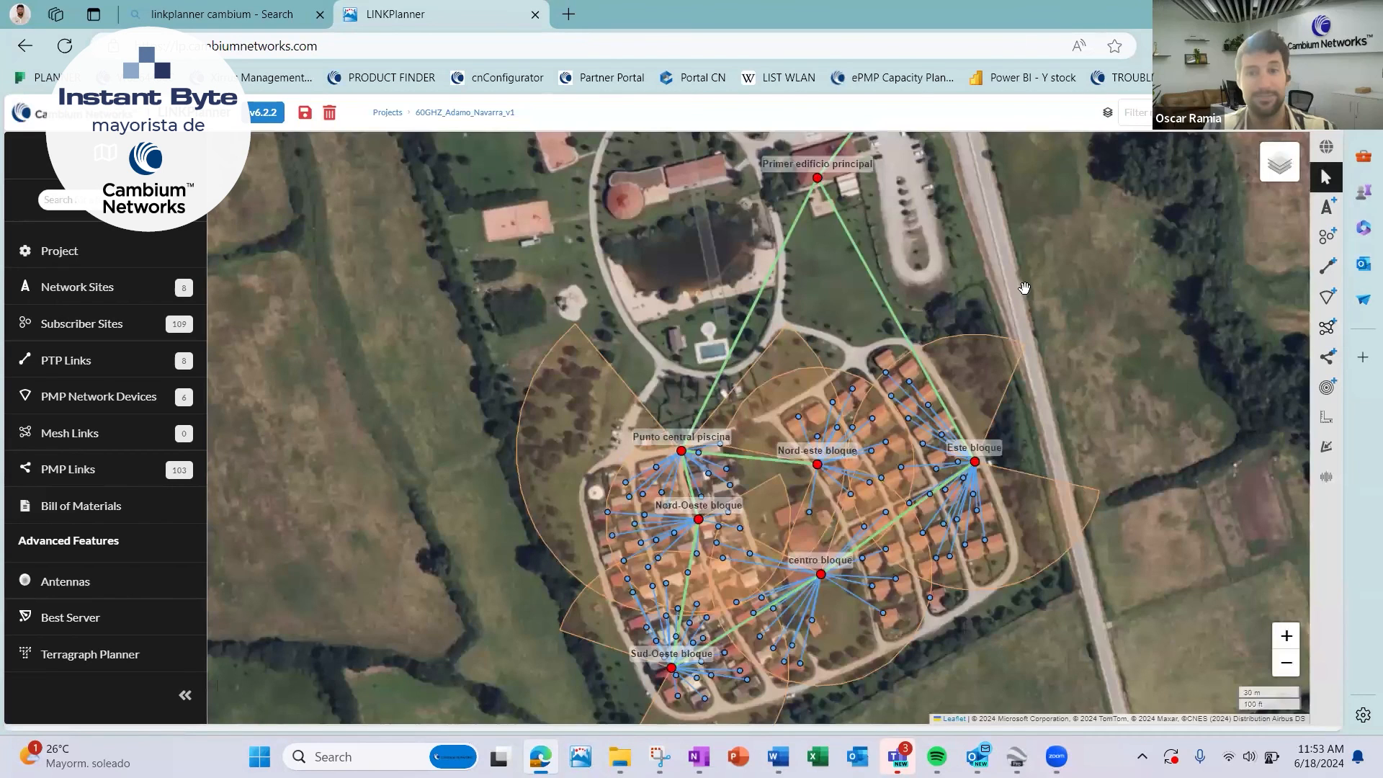
pyautogui.scroll(-3, 994, 303)
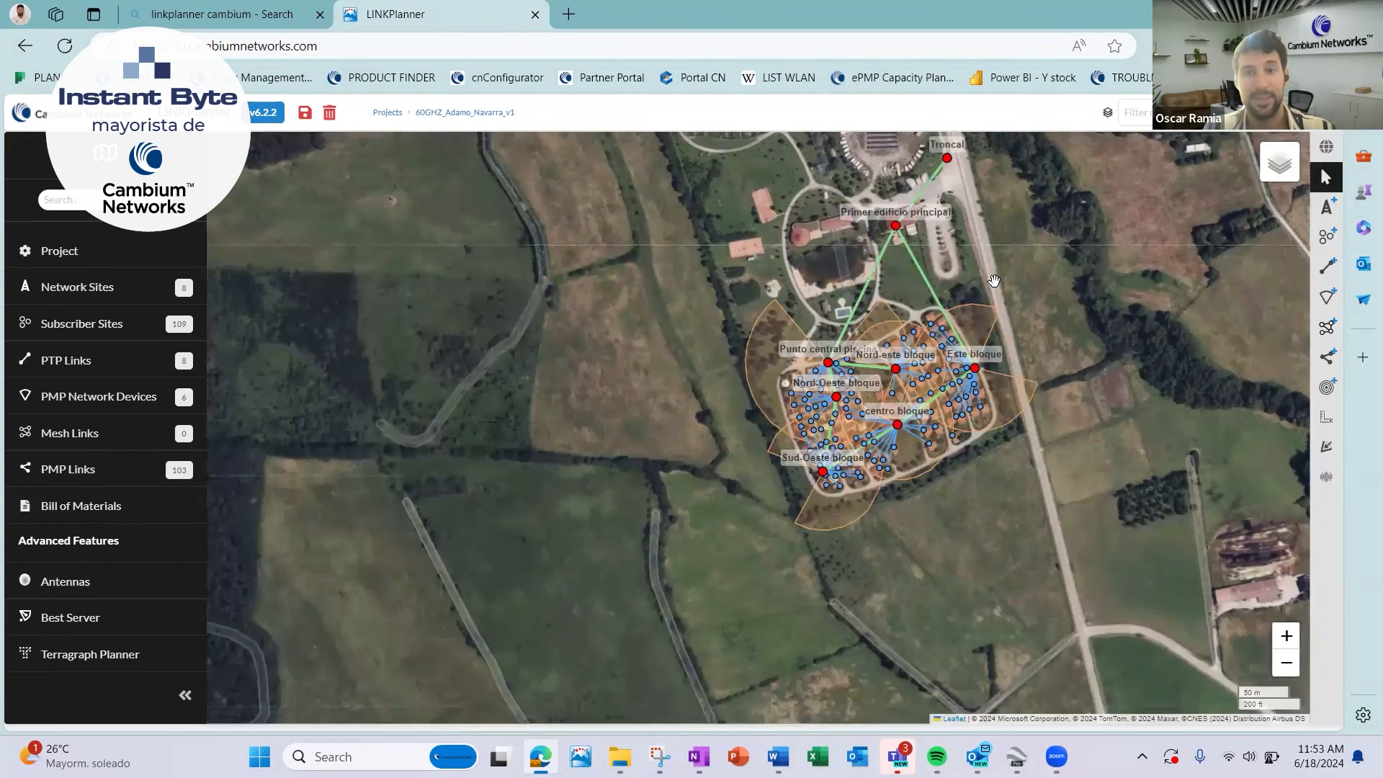
pyautogui.moveTo(990, 289); pyautogui.dragTo(971, 317)
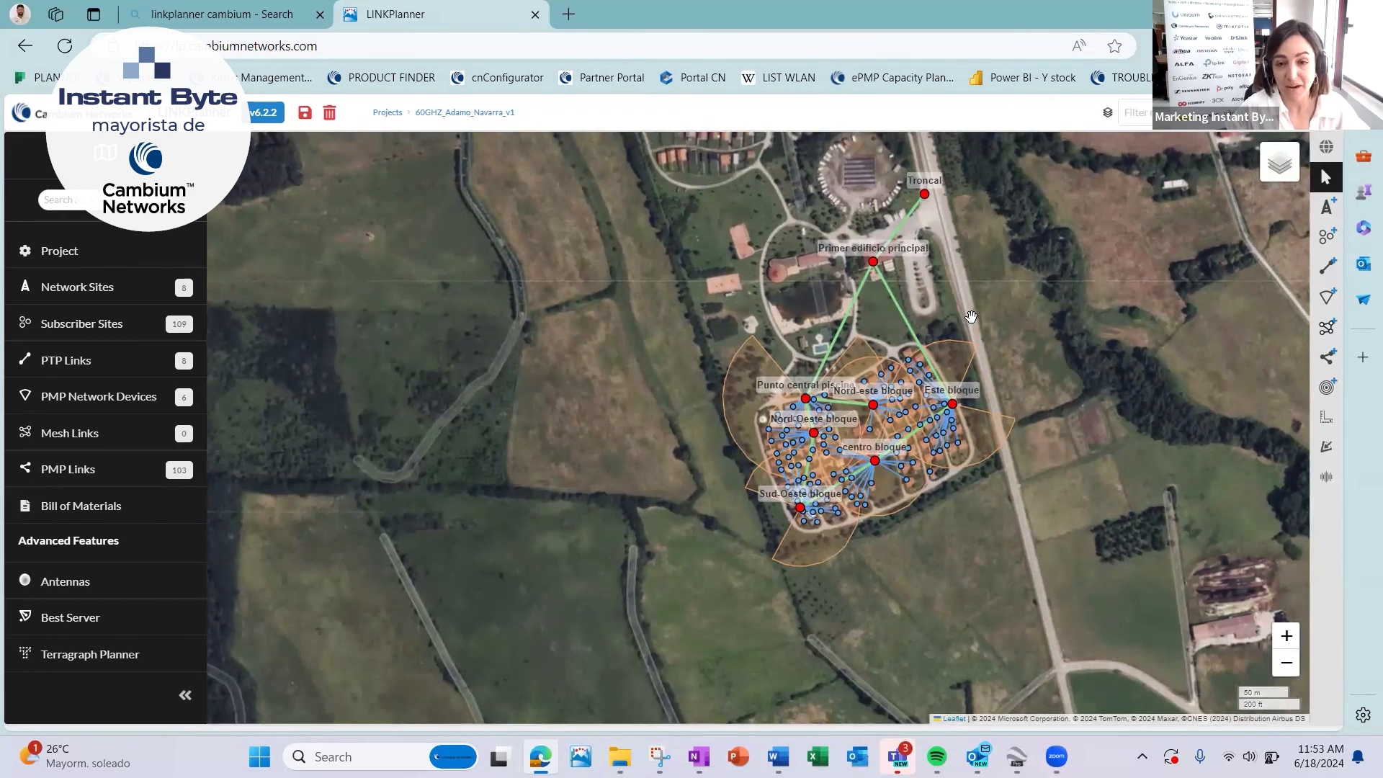
pyautogui.moveTo(971, 317); pyautogui.dragTo(981, 364)
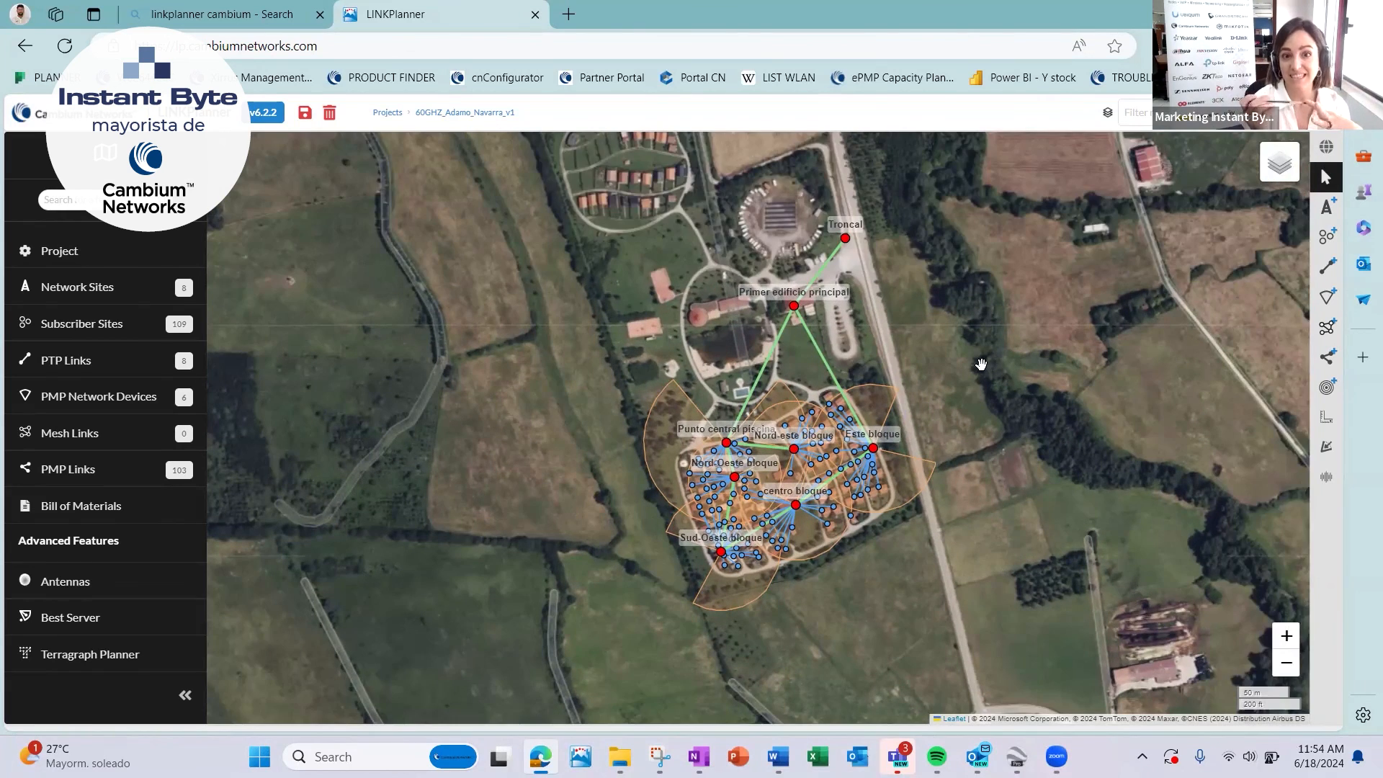